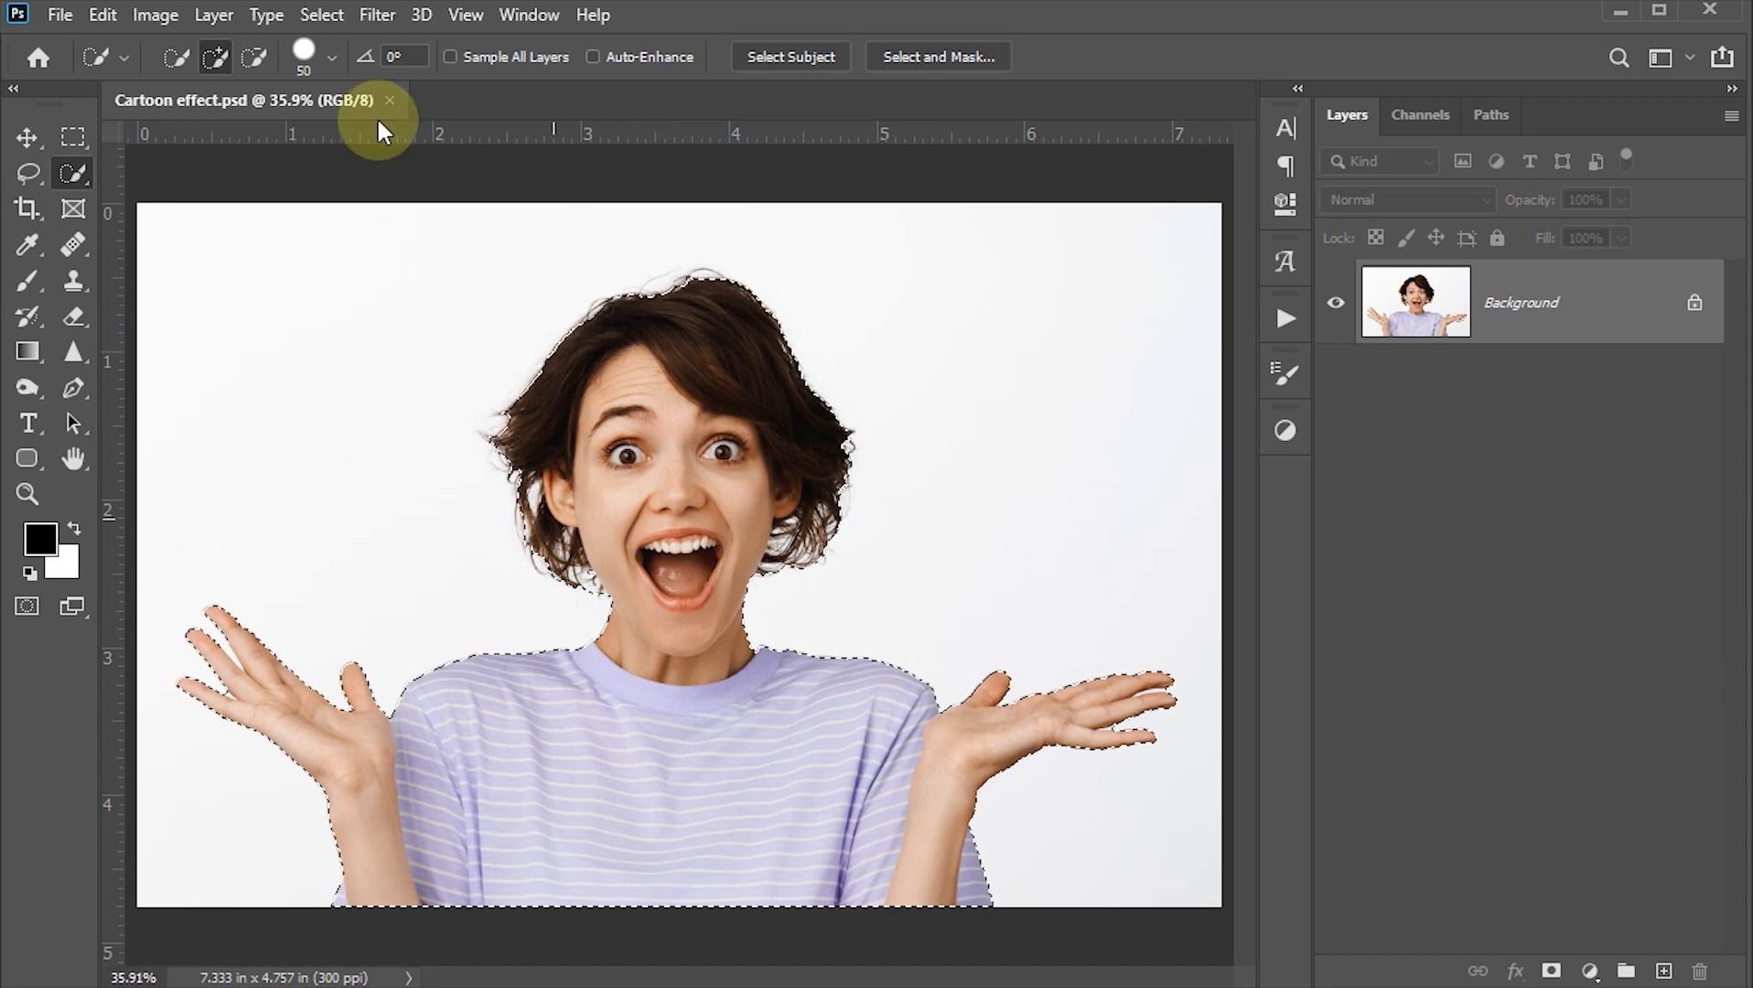
- Open the woman's selection in Select and Mask and brush the Refine Edge tool along the hair edges around her head
{"action": "left_click", "coordinate": [331, 20]}
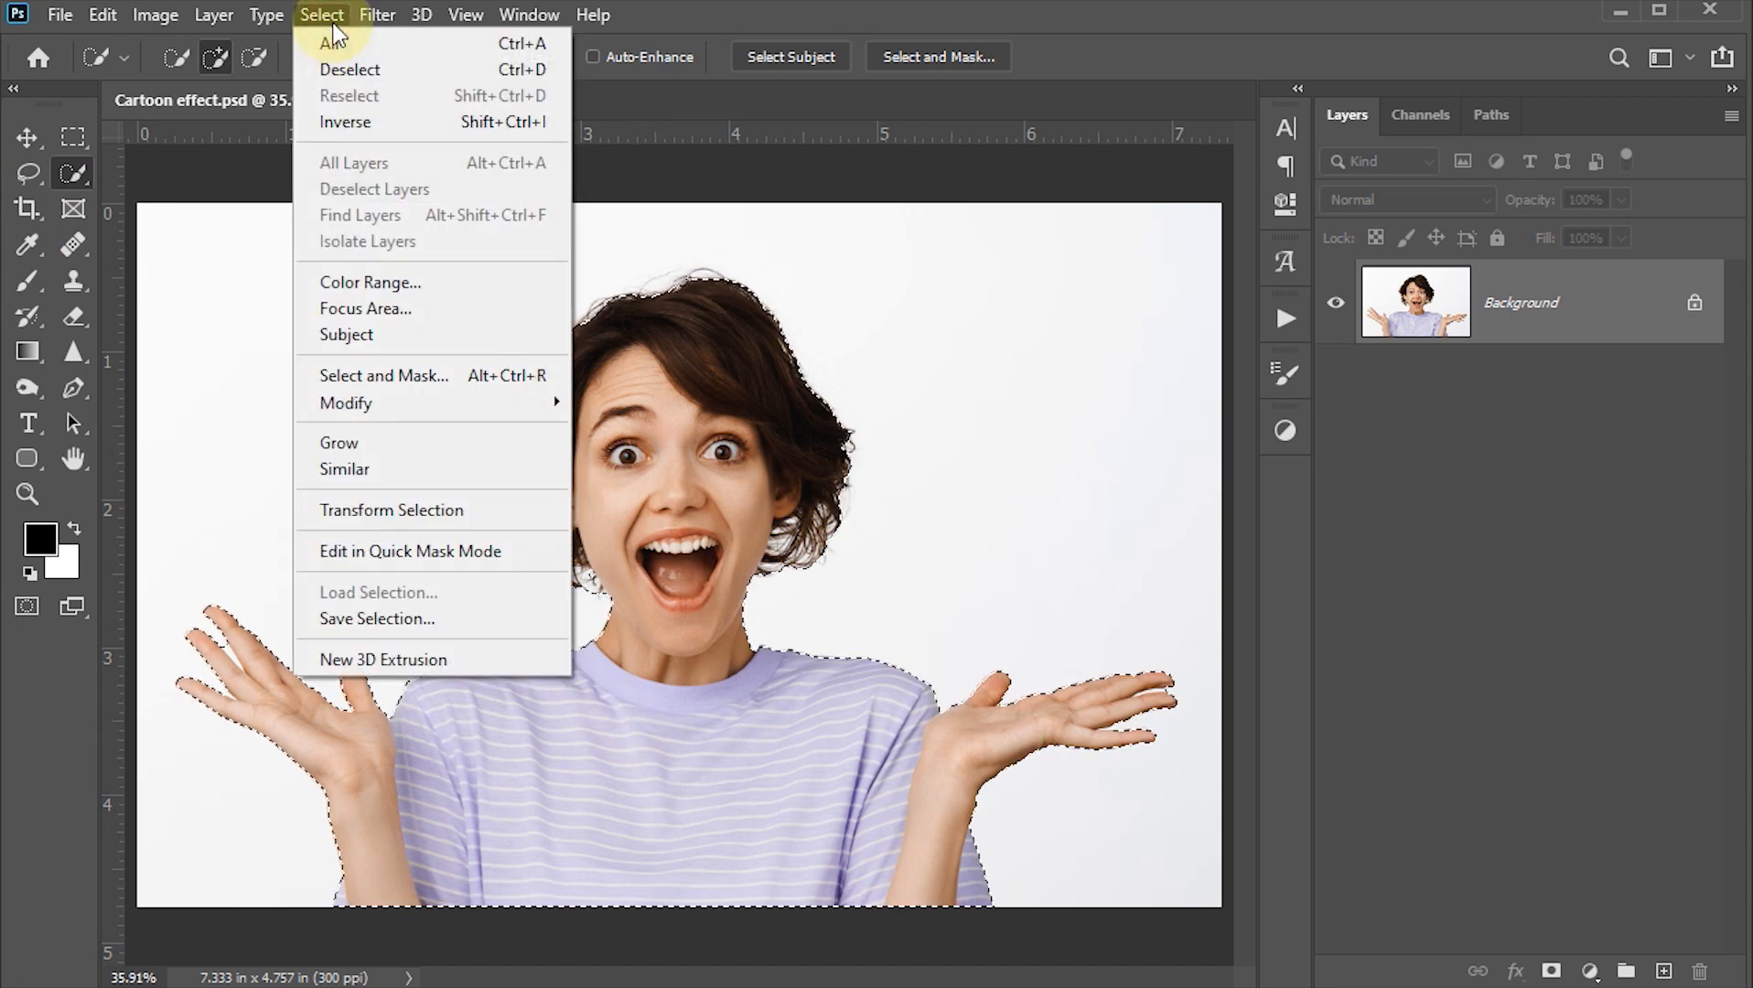
{"action": "left_click", "coordinate": [358, 370]}
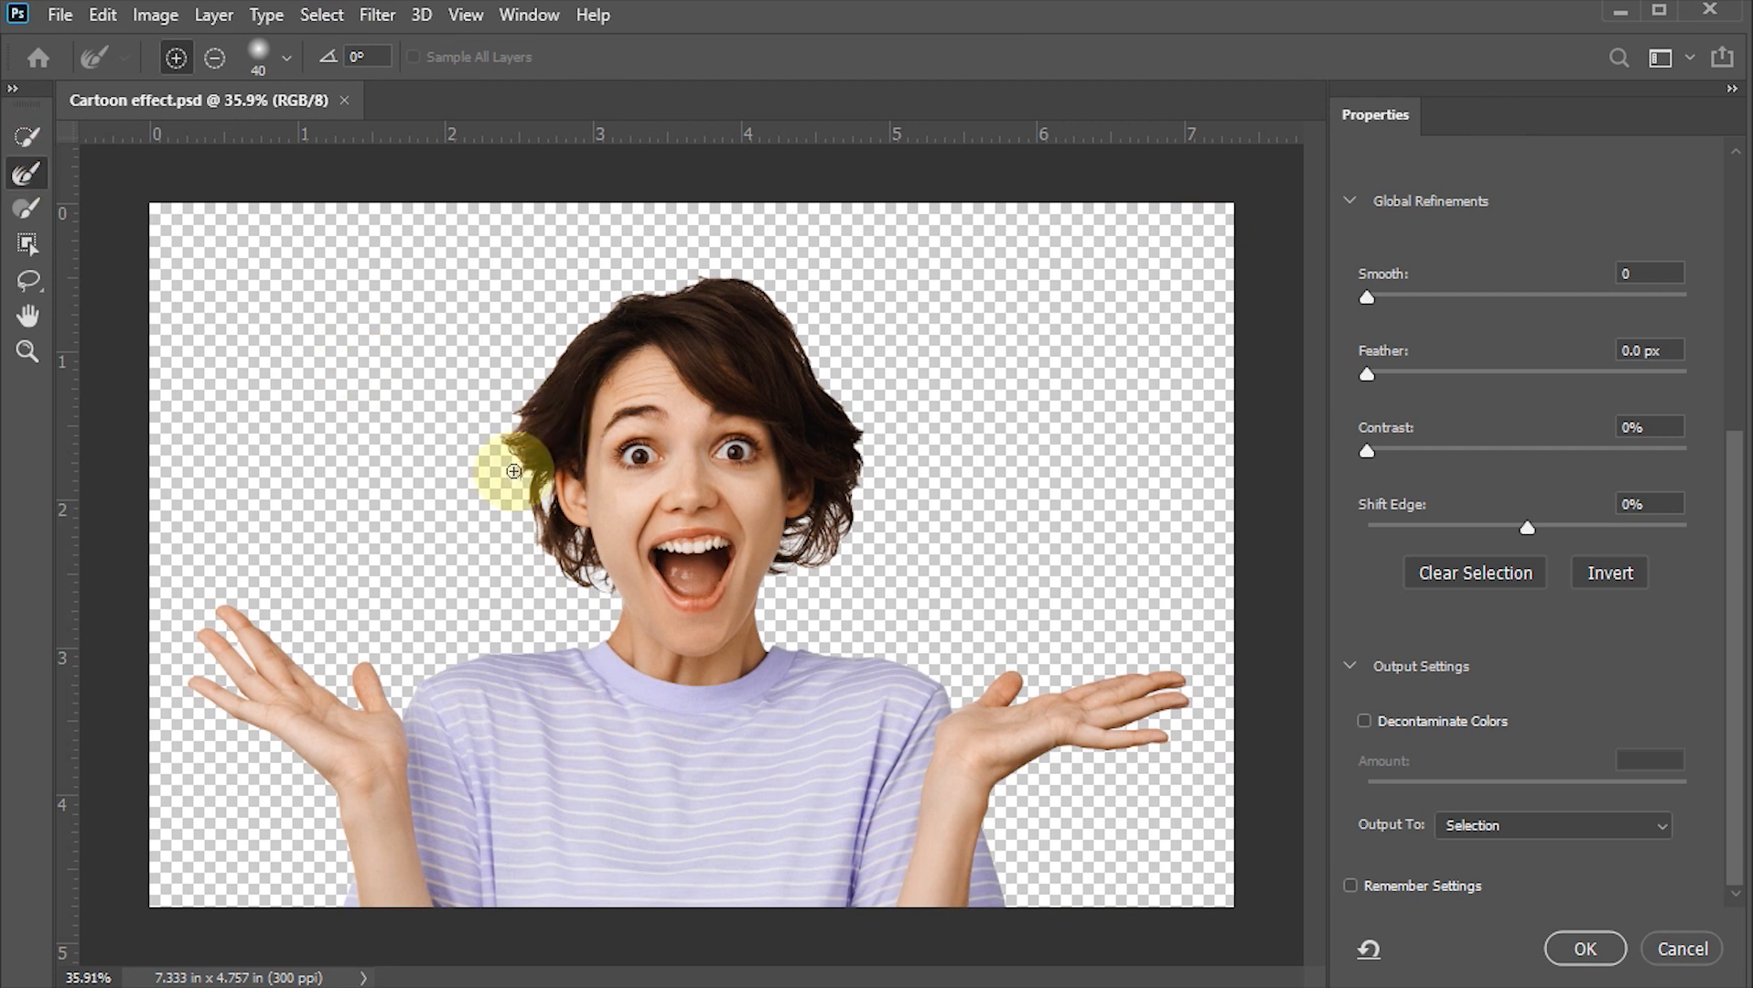
{"action": "scroll", "coordinate": [560, 519], "scroll_direction": "up", "scroll_amount": 5}
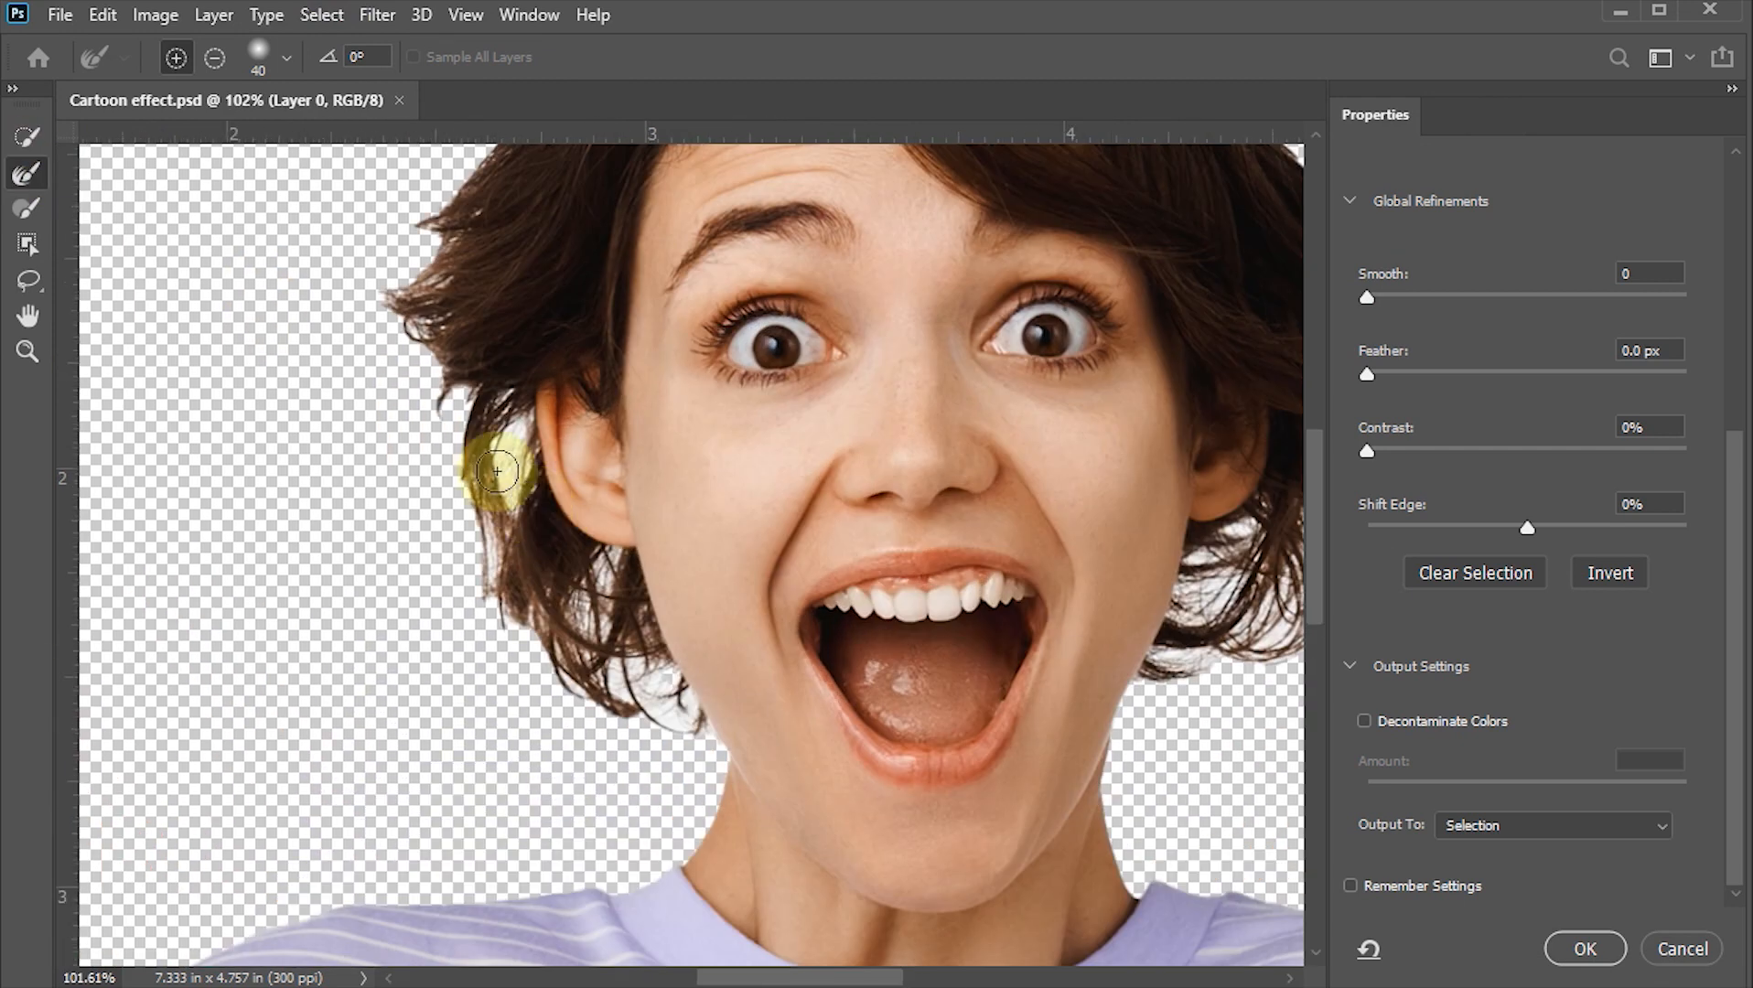
{"action": "mouse_move", "coordinate": [496, 472]}
{"action": "left_mouse_down"}
{"action": "mouse_move", "coordinate": [502, 523]}
{"action": "mouse_move", "coordinate": [501, 478]}
{"action": "mouse_move", "coordinate": [516, 585]}
{"action": "mouse_move", "coordinate": [694, 748]}
{"action": "mouse_move", "coordinate": [627, 653]}
{"action": "mouse_move", "coordinate": [591, 645]}
{"action": "mouse_move", "coordinate": [590, 693]}
{"action": "mouse_move", "coordinate": [593, 605]}
{"action": "mouse_move", "coordinate": [570, 606]}
{"action": "mouse_move", "coordinate": [525, 458]}
{"action": "mouse_move", "coordinate": [498, 743]}
{"action": "left_mouse_up"}
{"action": "left_click_drag", "start_coordinate": [356, 521], "coordinate": [383, 666]}
{"action": "left_click_drag", "start_coordinate": [454, 482], "coordinate": [257, 641]}
{"action": "mouse_move", "coordinate": [499, 309]}
{"action": "left_mouse_down"}
{"action": "mouse_move", "coordinate": [729, 263]}
{"action": "mouse_move", "coordinate": [267, 89]}
{"action": "left_mouse_up"}
{"action": "mouse_move", "coordinate": [720, 583]}
{"action": "left_mouse_down"}
{"action": "mouse_move", "coordinate": [736, 722]}
{"action": "mouse_move", "coordinate": [775, 410]}
{"action": "mouse_move", "coordinate": [598, 575]}
{"action": "mouse_move", "coordinate": [579, 654]}
{"action": "mouse_move", "coordinate": [571, 505]}
{"action": "mouse_move", "coordinate": [536, 599]}
{"action": "mouse_move", "coordinate": [630, 678]}
{"action": "mouse_move", "coordinate": [892, 414]}
{"action": "left_mouse_up"}
- Refine the selection edges around the shoulders, raised hand and fingers with the Refine Edge brush
{"action": "scroll", "coordinate": [391, 648], "scroll_direction": "down", "scroll_amount": 4}
{"action": "left_click_drag", "start_coordinate": [403, 730], "coordinate": [841, 370]}
{"action": "left_click_drag", "start_coordinate": [374, 326], "coordinate": [486, 478]}
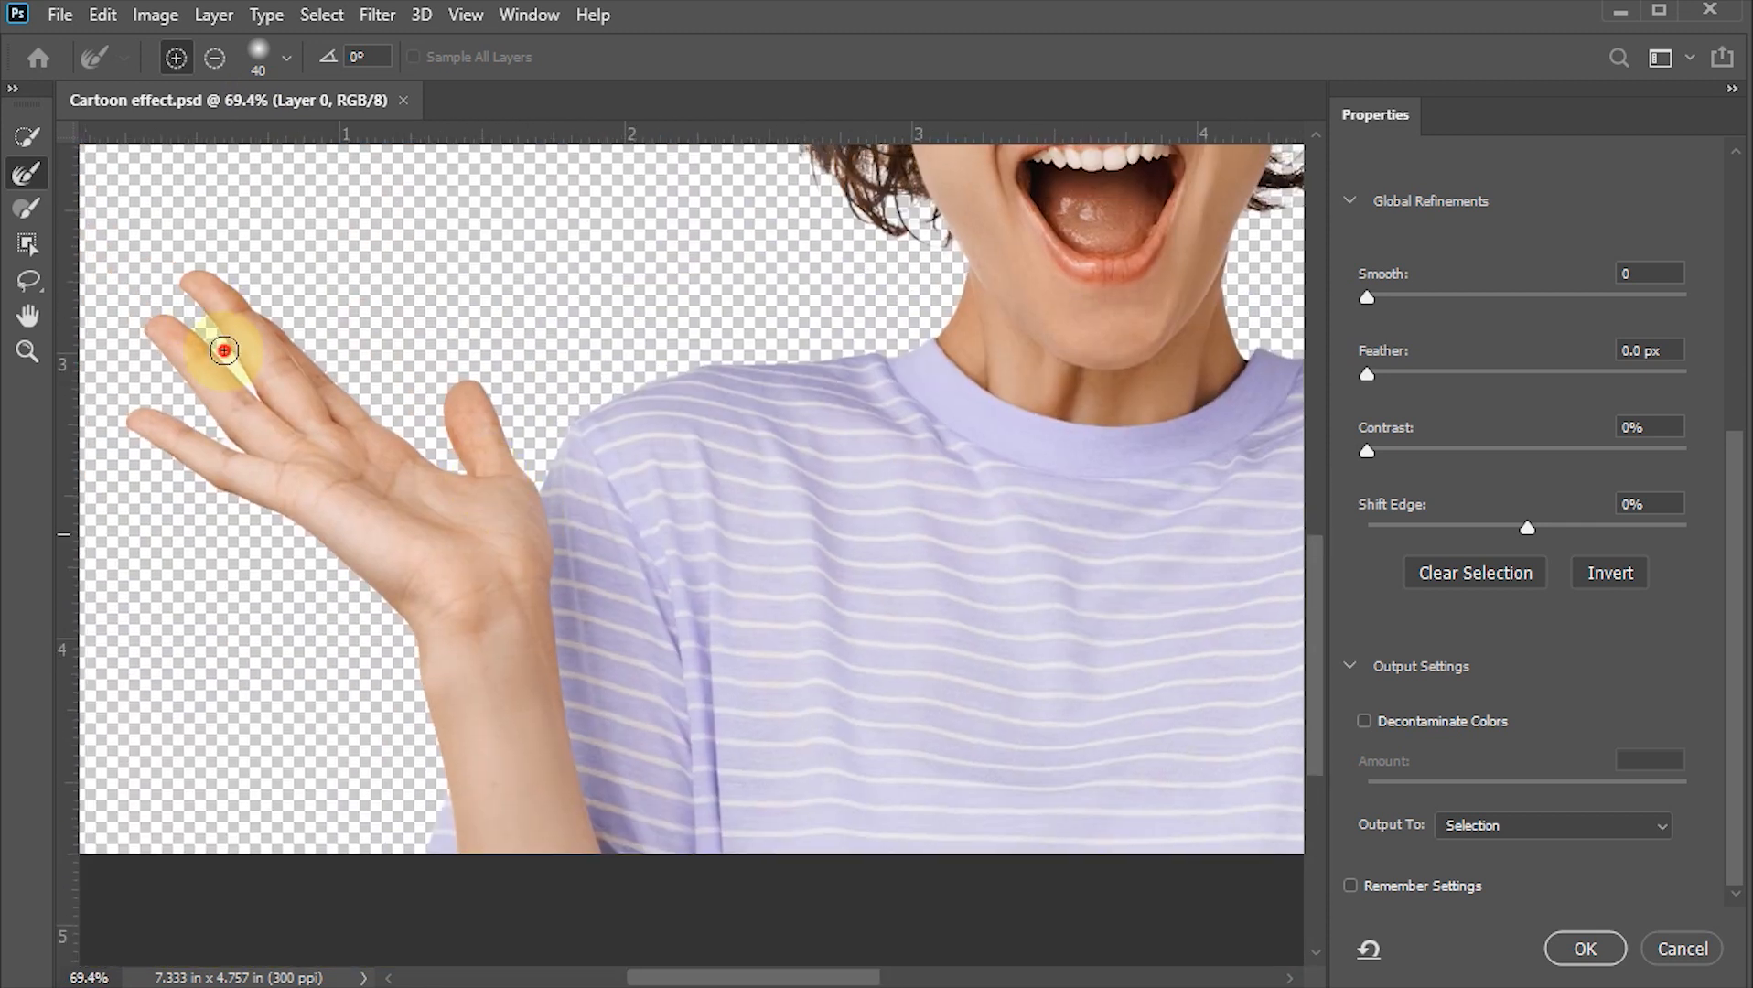
{"action": "left_click_drag", "start_coordinate": [224, 351], "coordinate": [249, 392]}
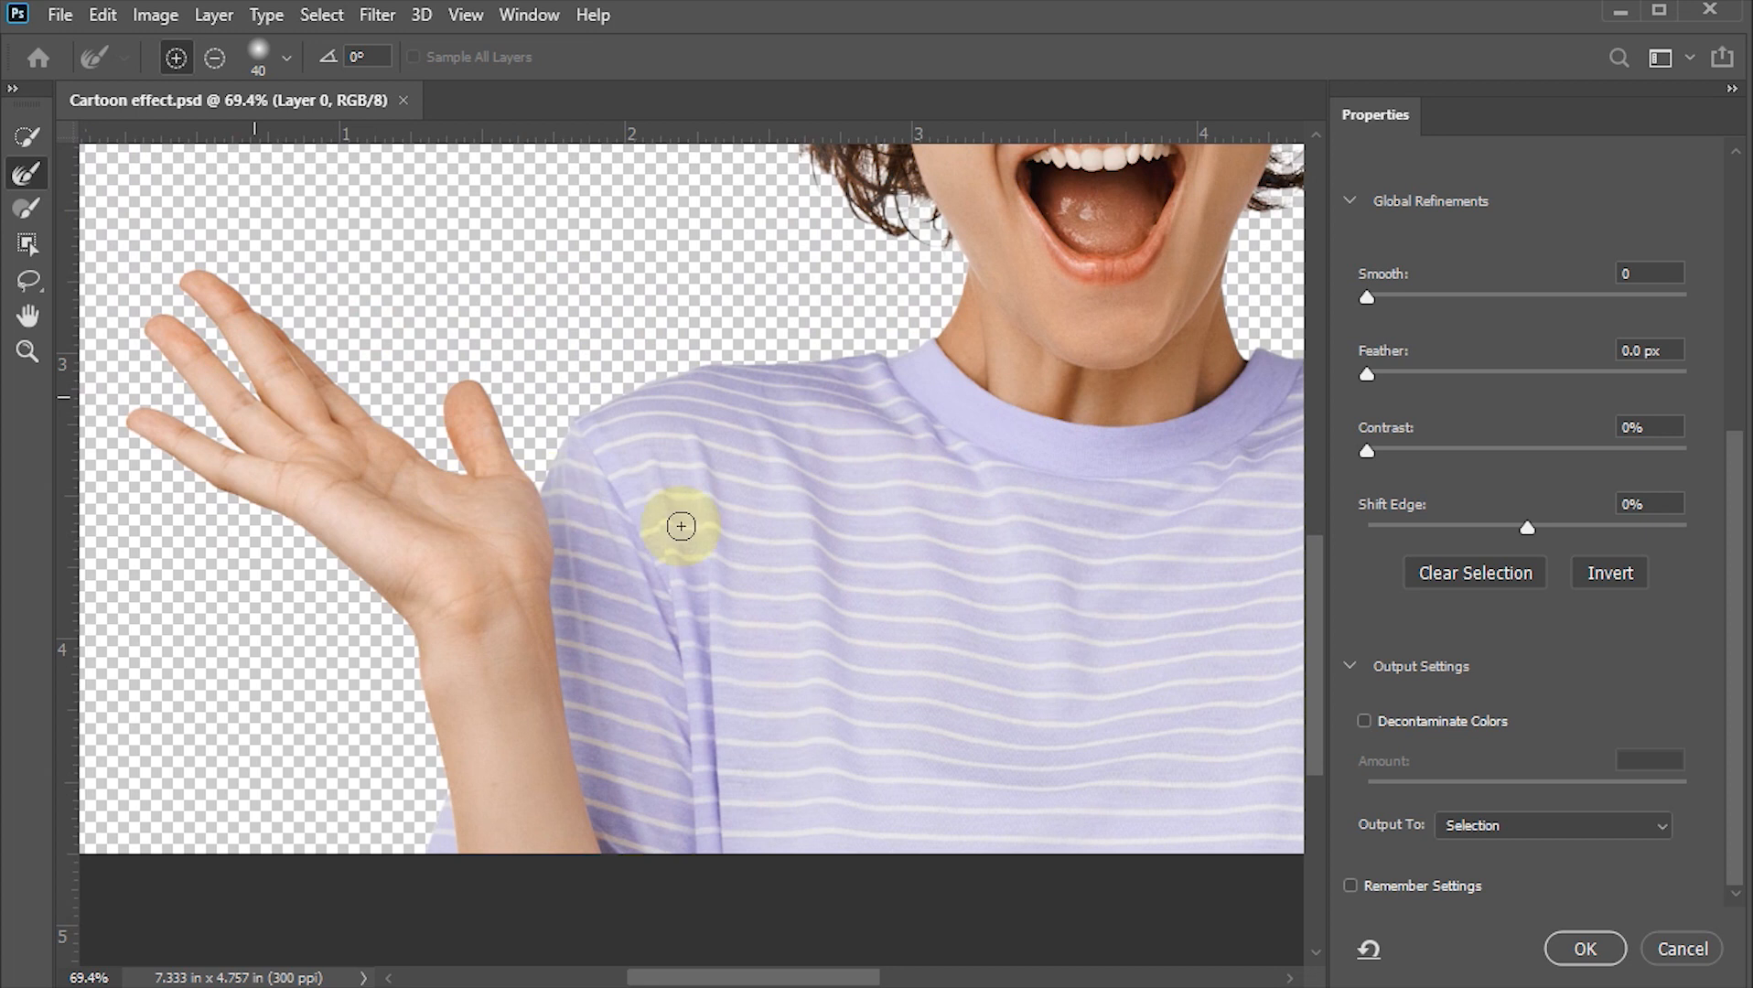
{"action": "left_click_drag", "start_coordinate": [904, 546], "coordinate": [569, 556]}
{"action": "scroll", "coordinate": [860, 562], "scroll_direction": "down", "scroll_amount": 2, "text": "alt"}
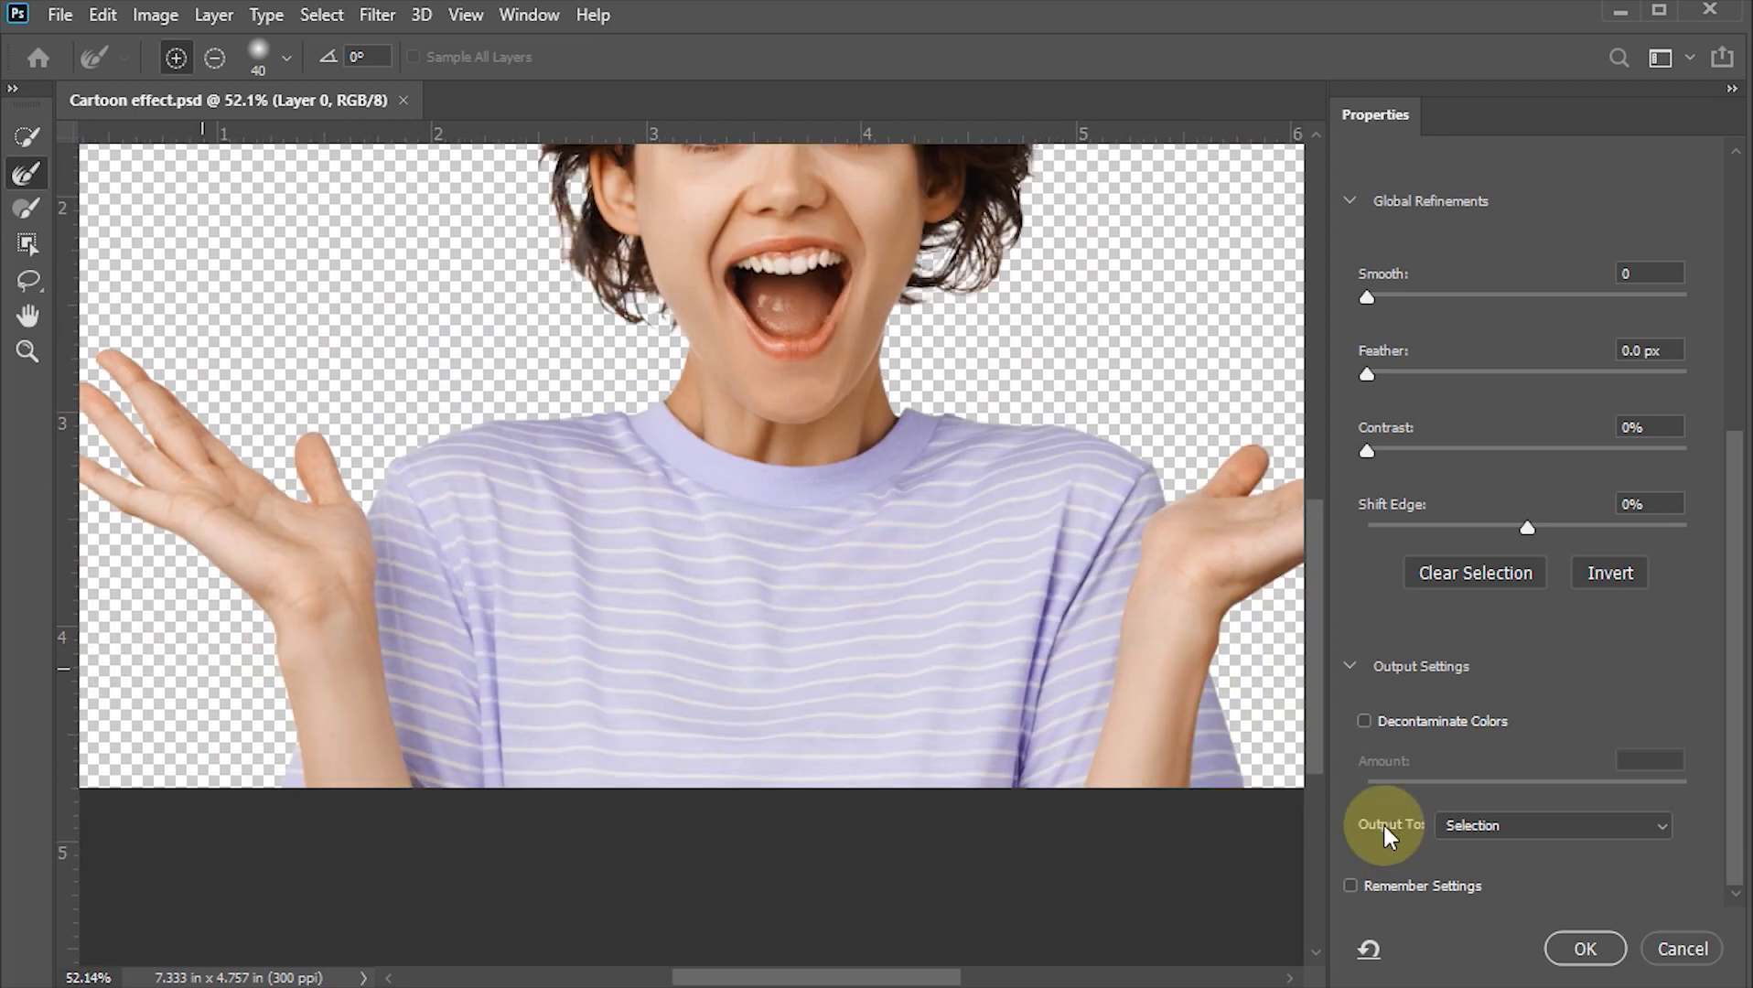
- Output the refined selection to a new layer and save the document
{"action": "left_click", "coordinate": [1601, 837]}
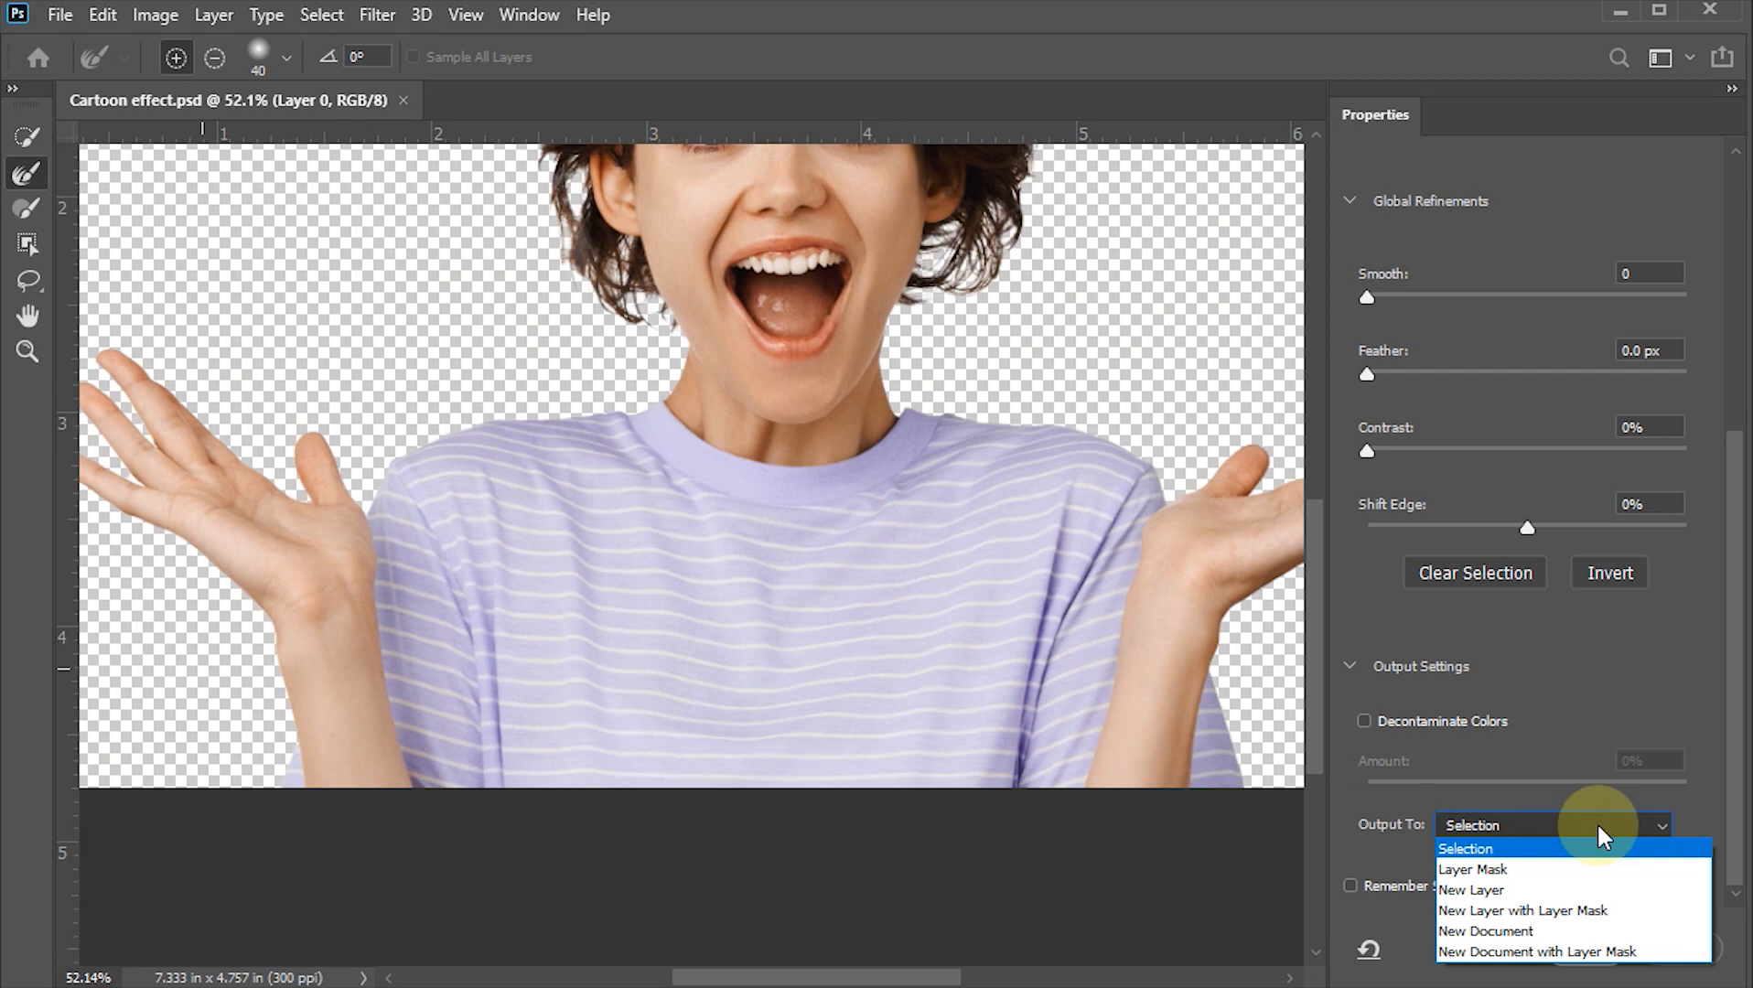
{"action": "left_click", "coordinate": [1477, 889]}
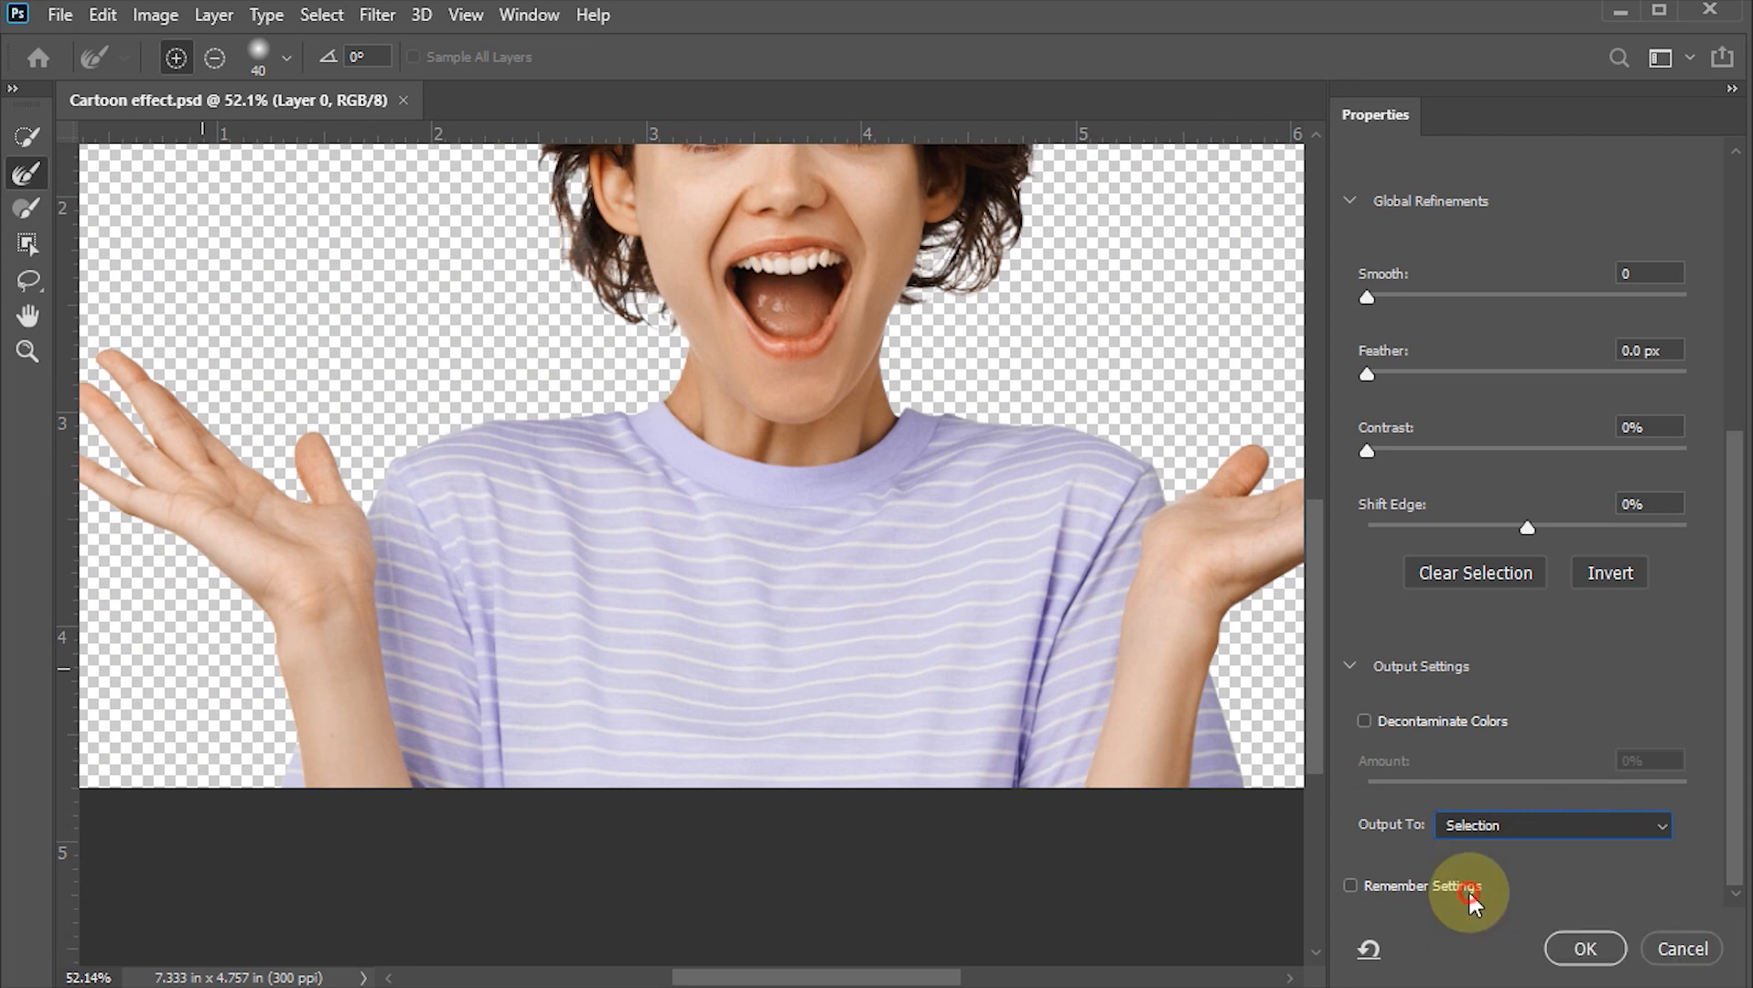
{"action": "left_click", "coordinate": [1583, 949]}
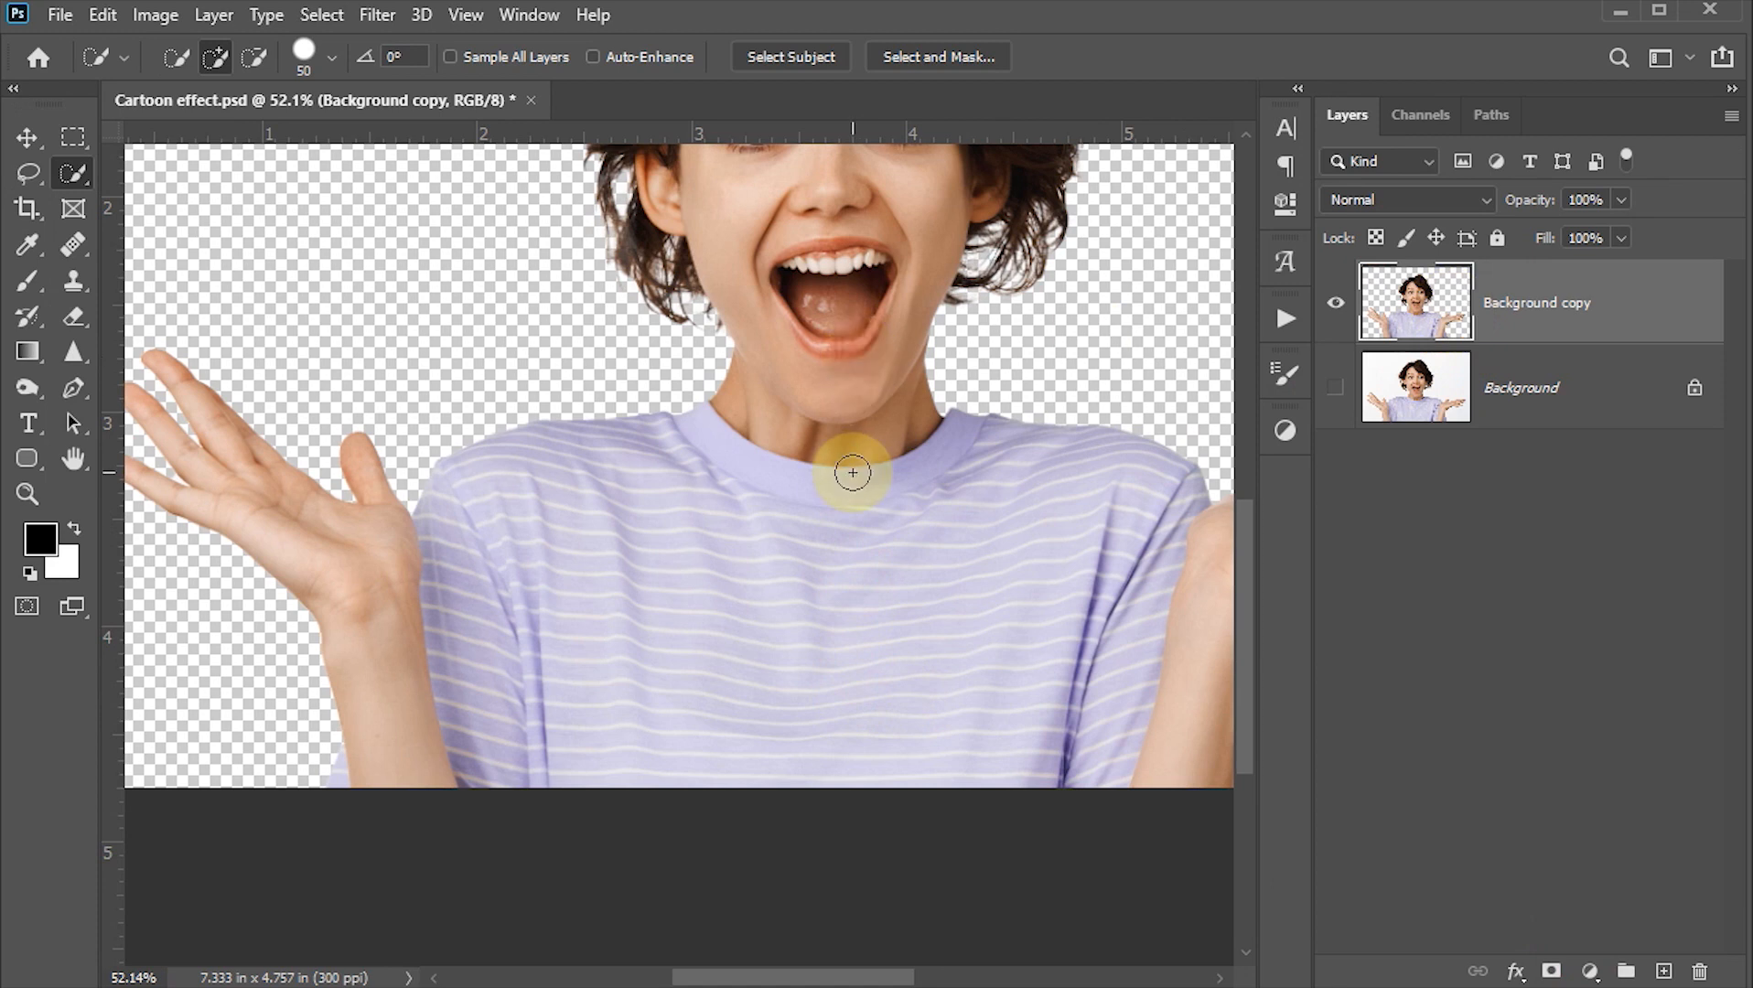
{"action": "key", "text": "ctrl+0"}
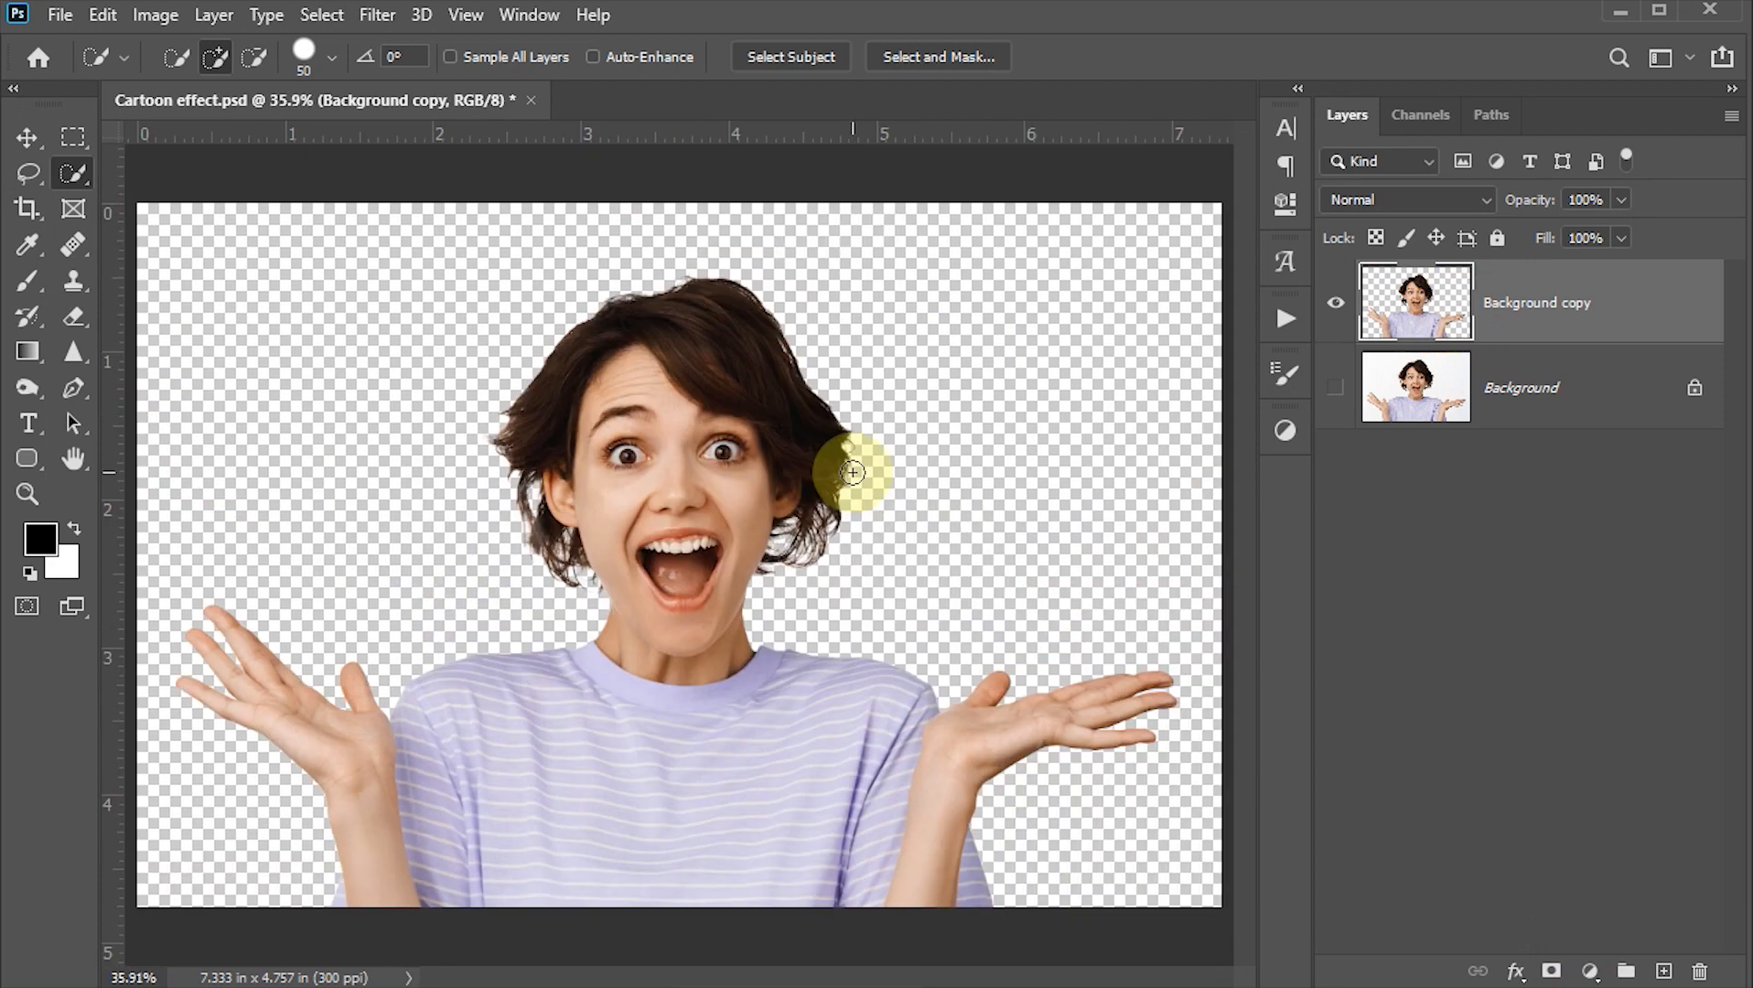
{"action": "key", "text": "v"}
{"action": "key", "text": "ctrl+s"}
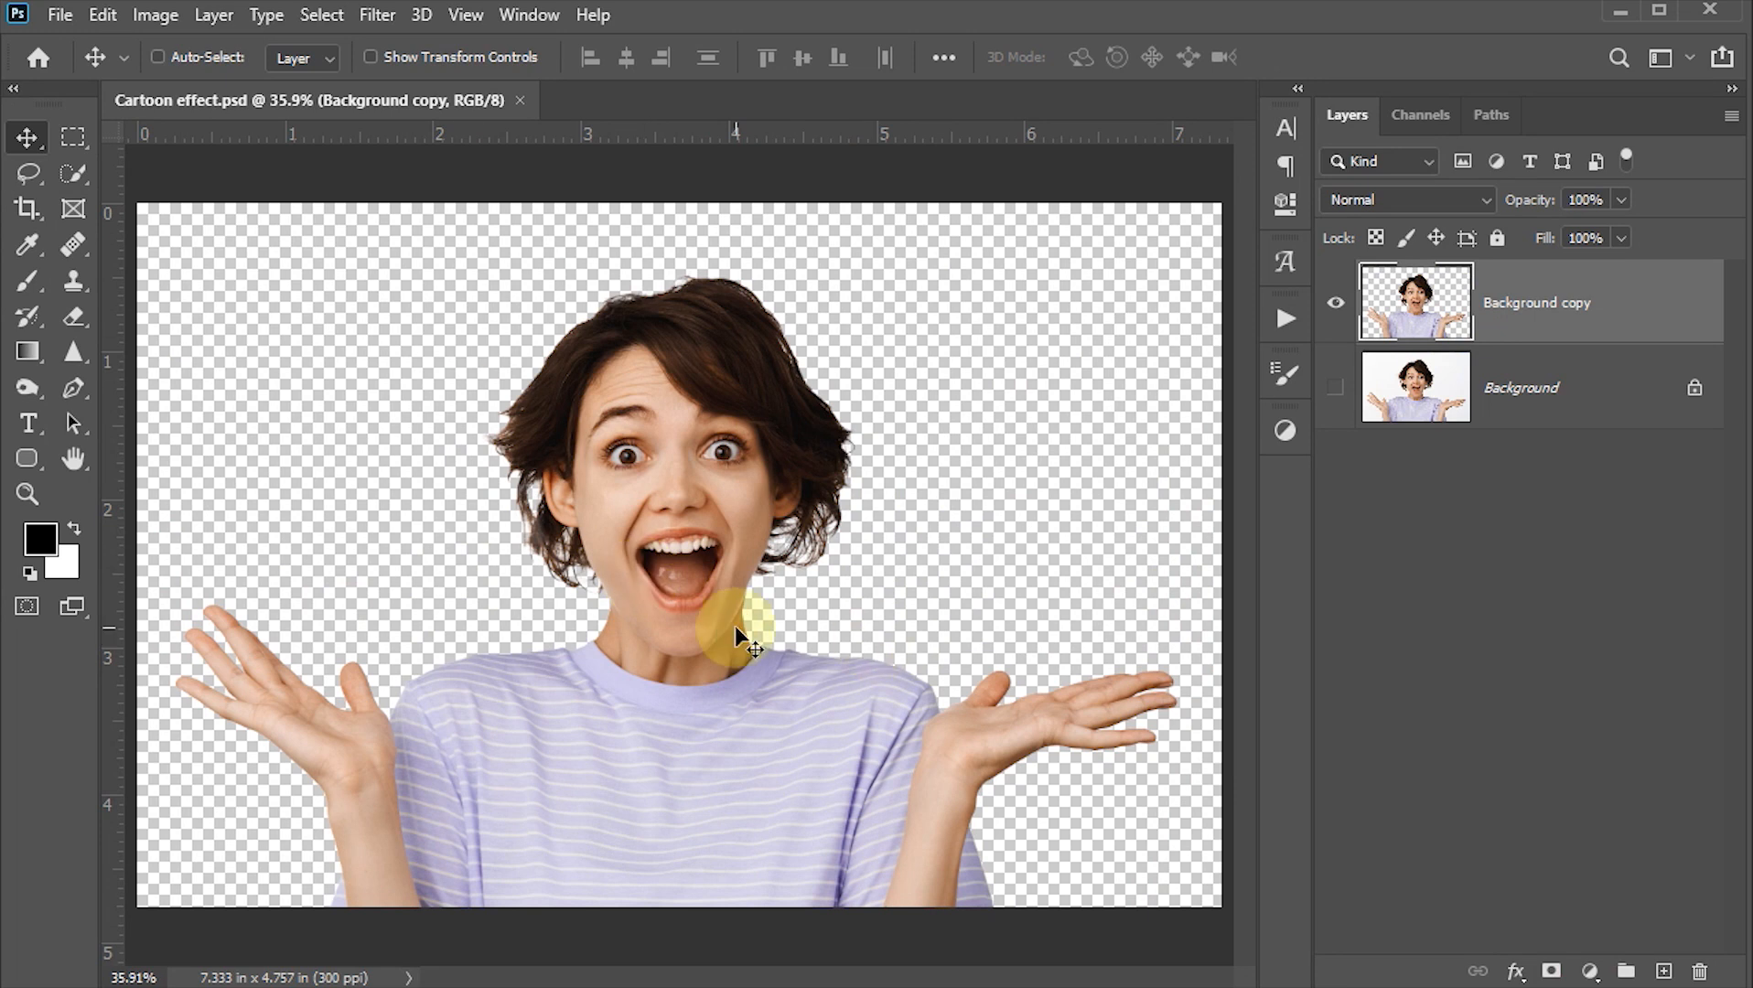
- Start a Pen path outside the hair on the image's left side and lead it under the hair to the jaw edge
{"action": "scroll", "coordinate": [595, 347], "scroll_direction": "up", "scroll_amount": 3}
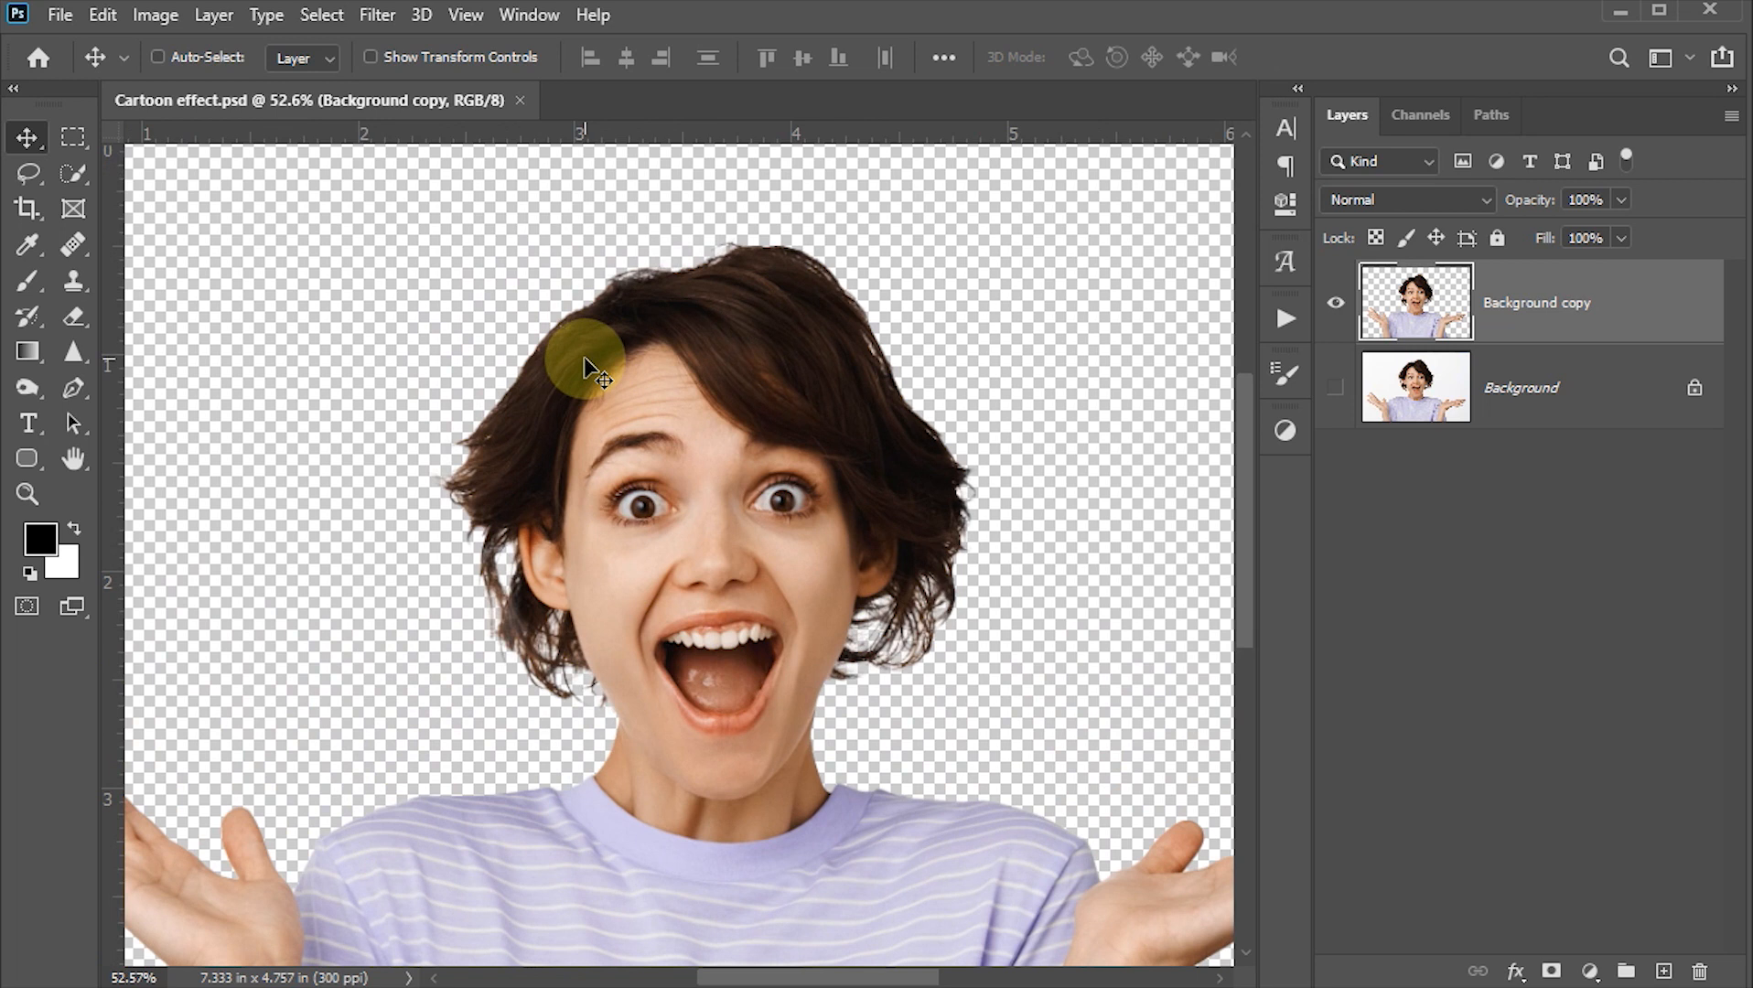
{"action": "key", "text": "p"}
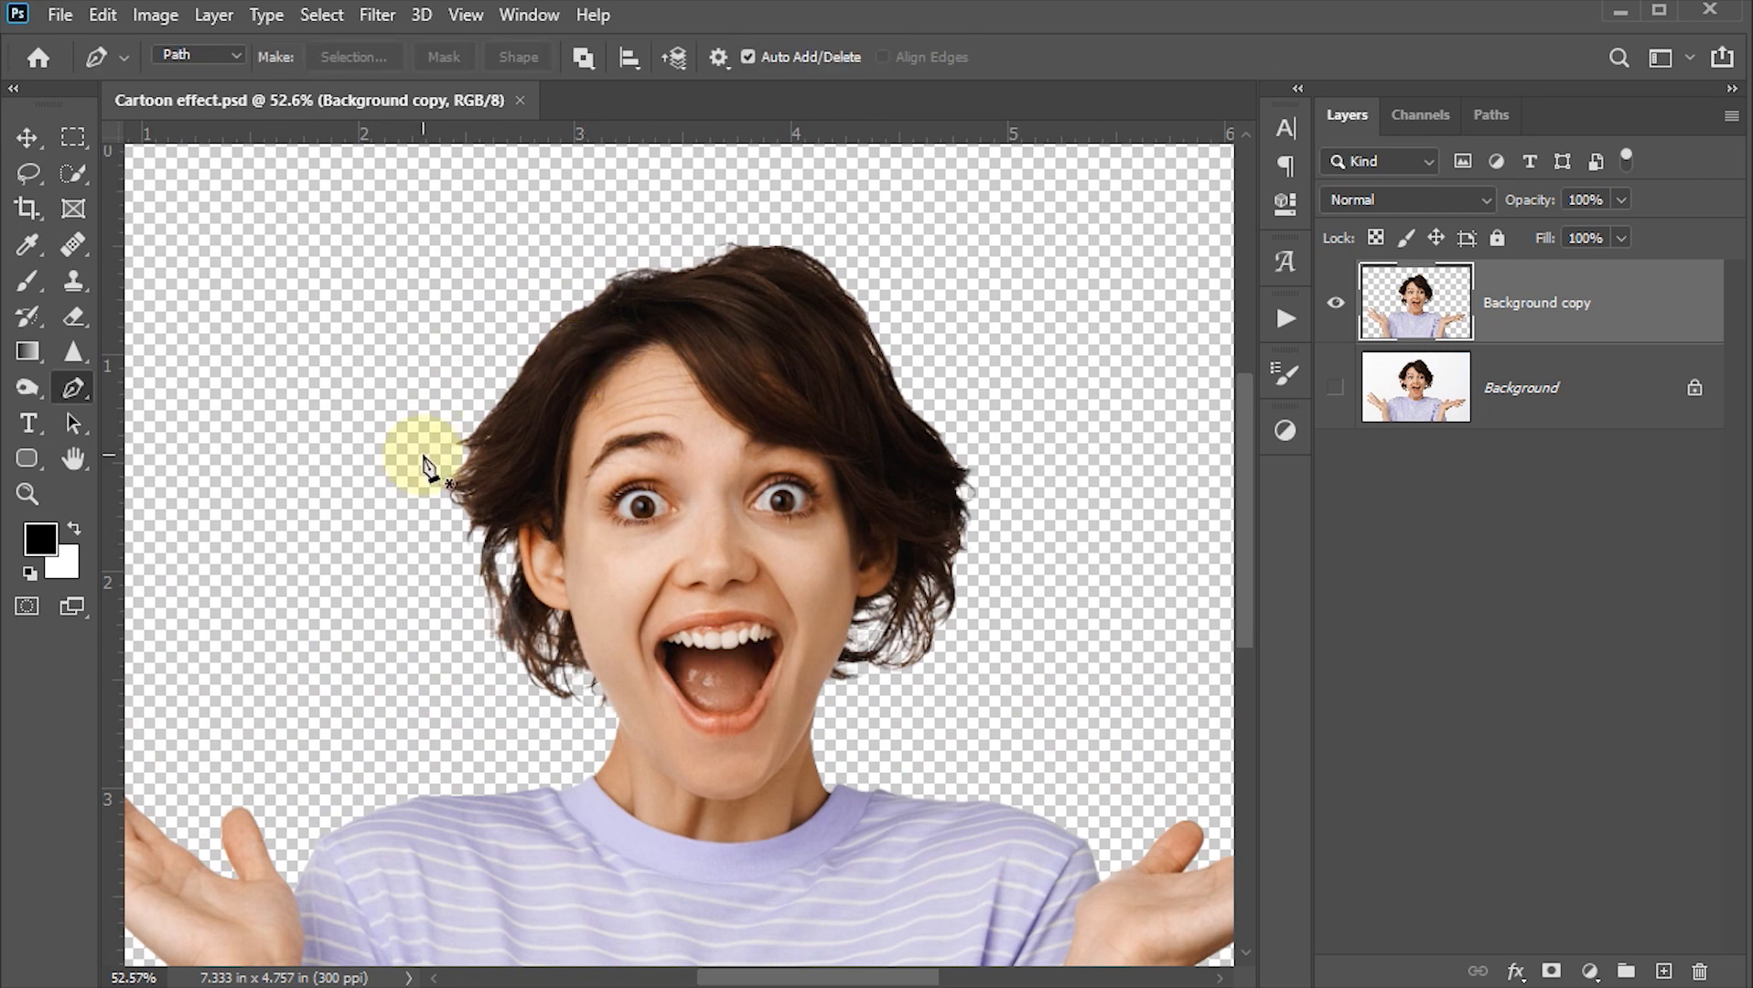
{"action": "left_click", "coordinate": [400, 455]}
{"action": "left_click", "coordinate": [508, 714]}
{"action": "scroll", "coordinate": [629, 719], "scroll_direction": "up", "scroll_amount": 6}
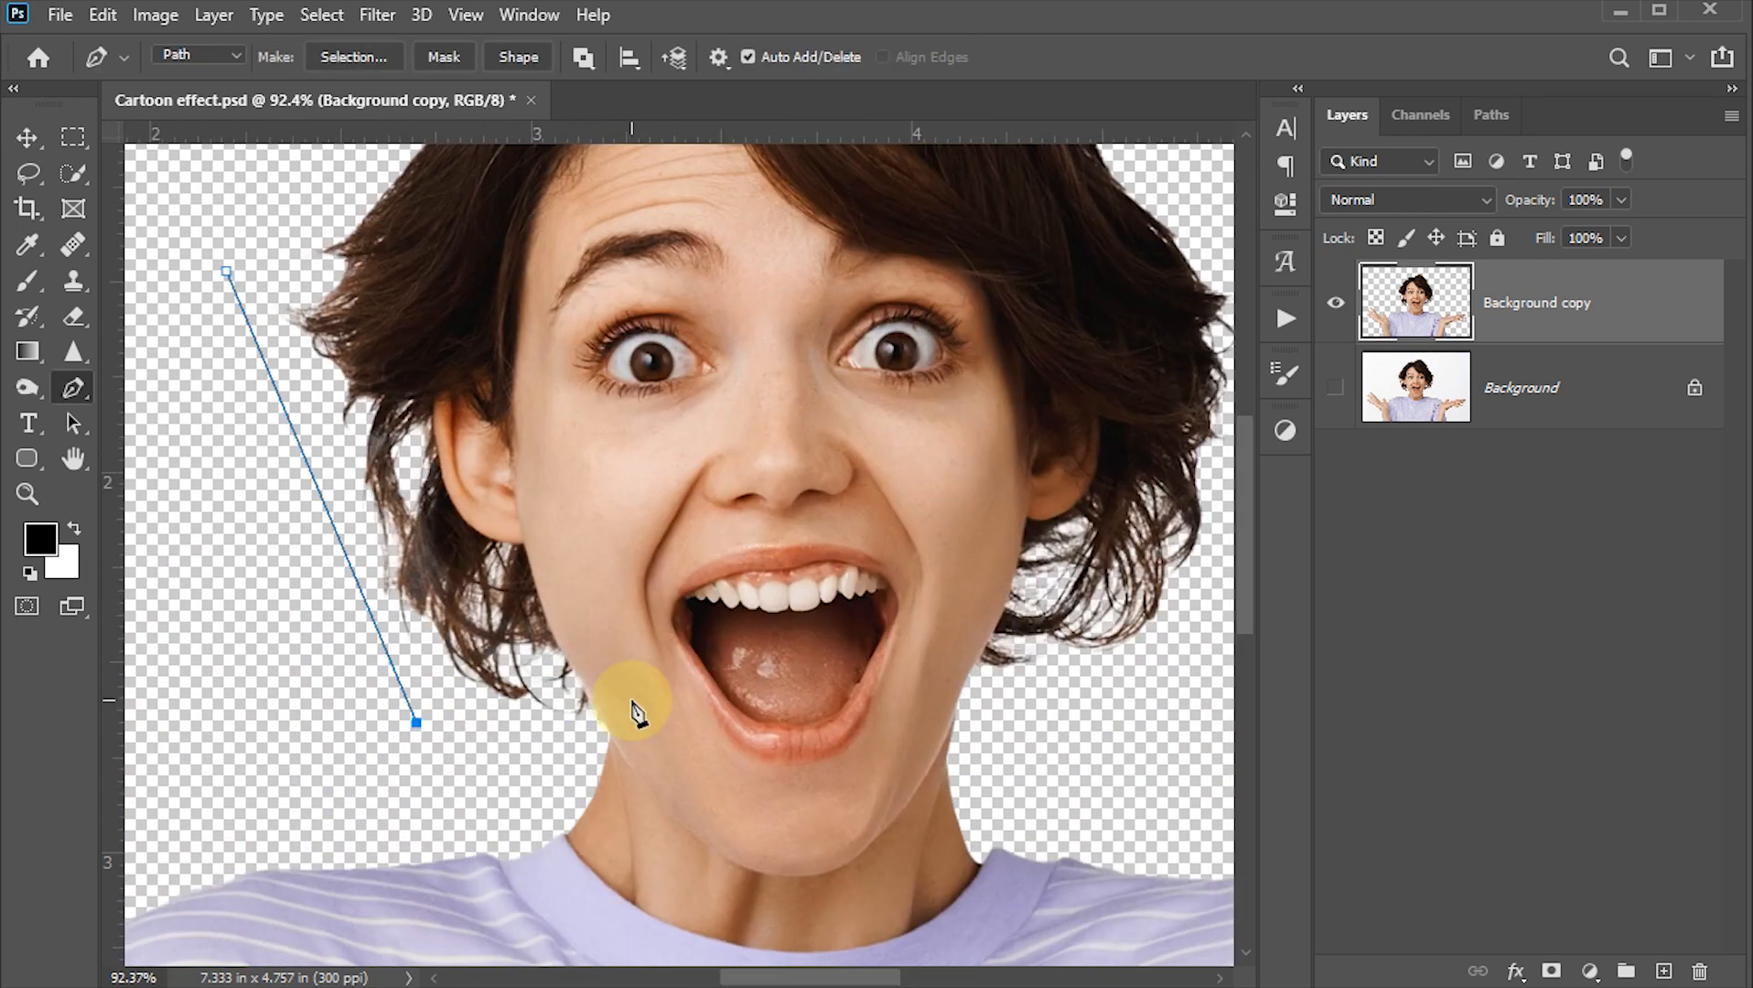
{"action": "left_click", "coordinate": [563, 756]}
{"action": "scroll", "coordinate": [567, 746], "scroll_direction": "up", "scroll_amount": 3}
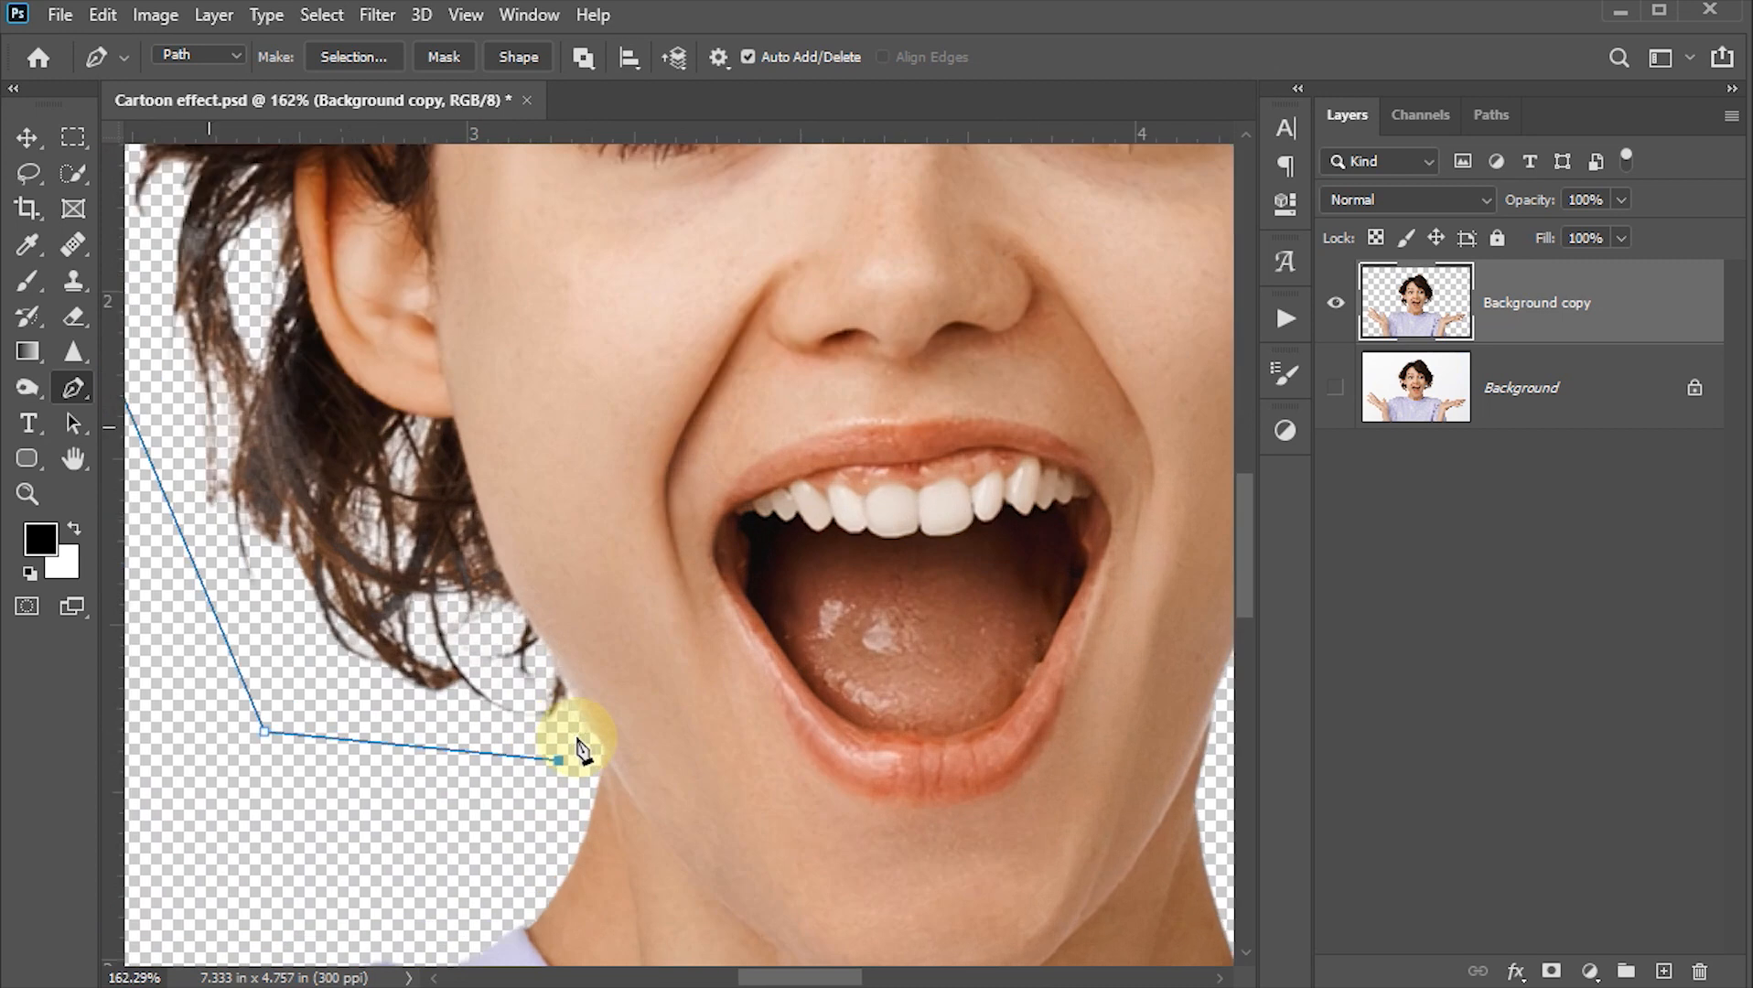
{"action": "left_click_drag", "start_coordinate": [664, 747], "coordinate": [548, 597]}
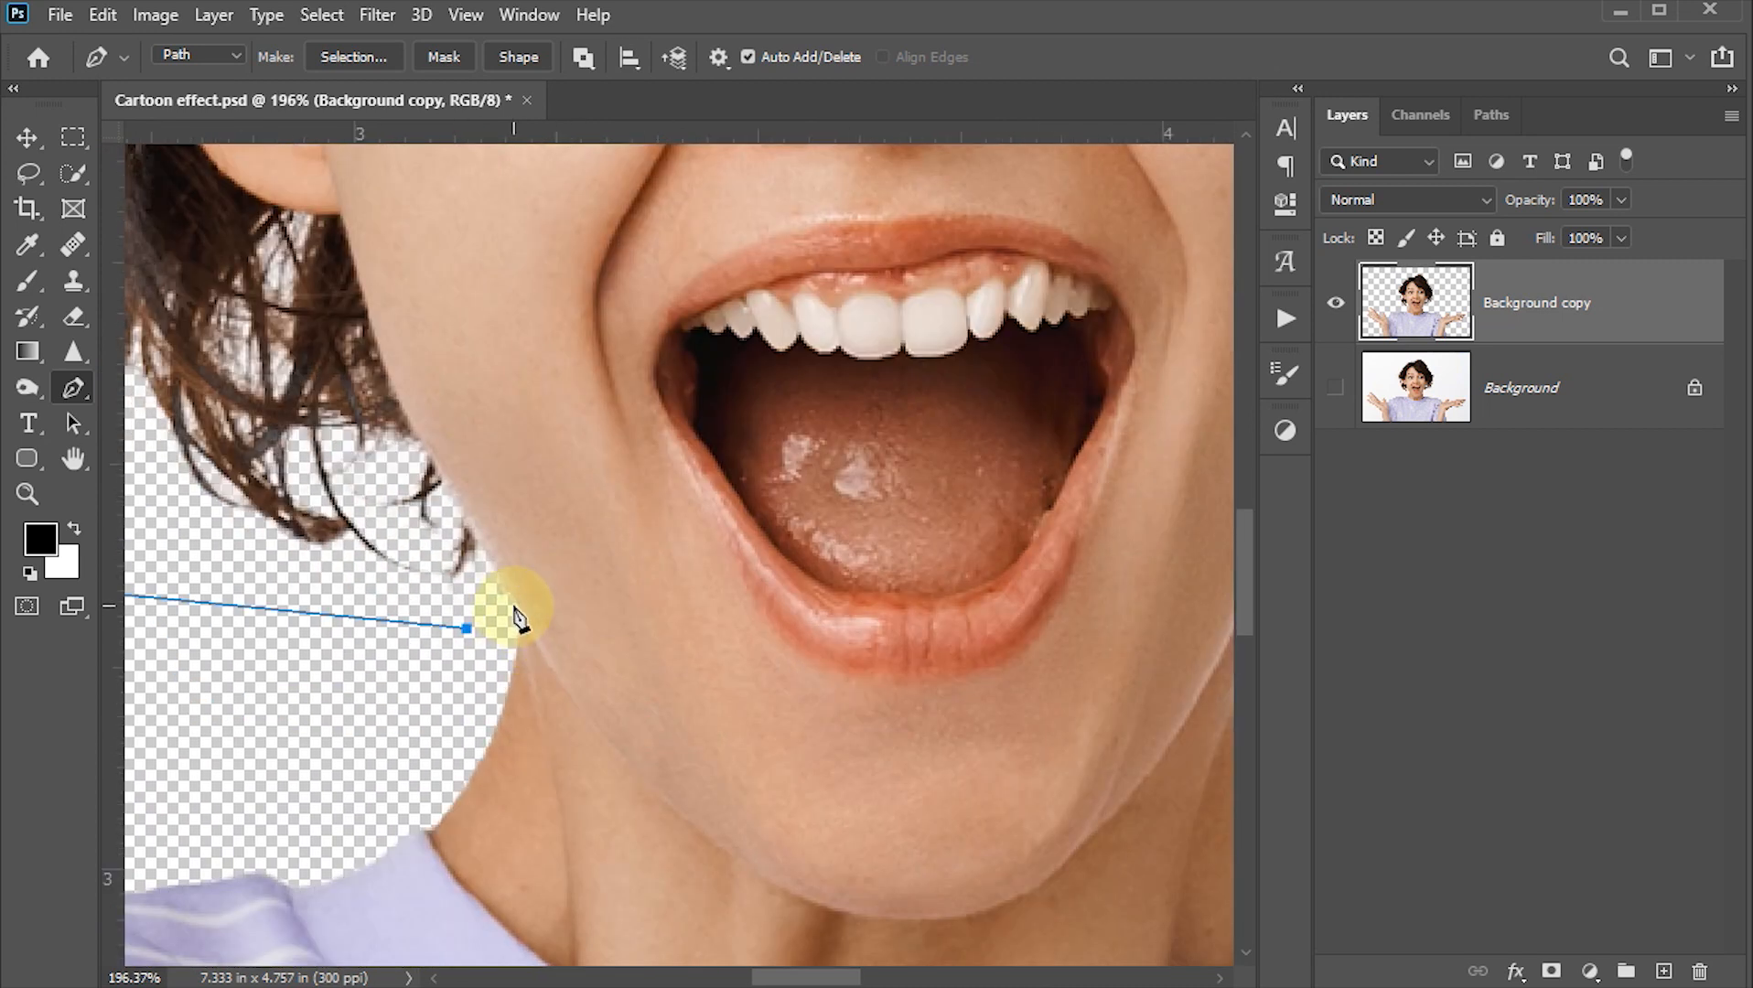
{"action": "left_click", "coordinate": [513, 606]}
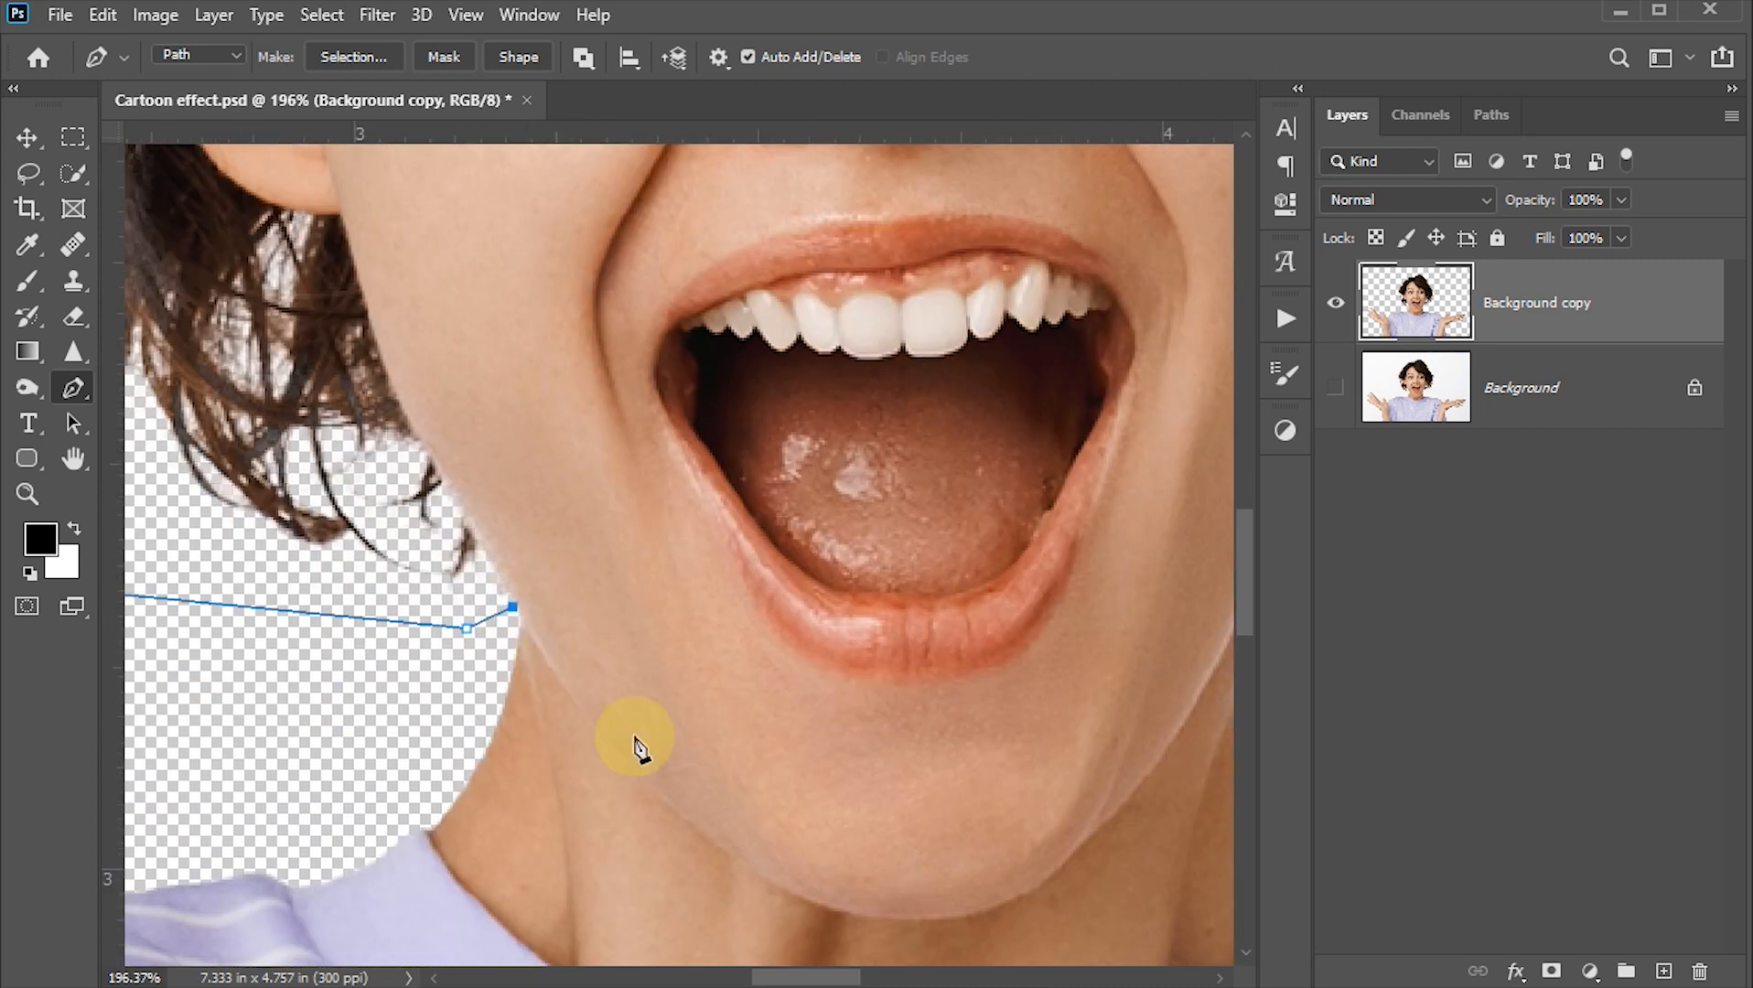
- Continue the Pen path along the jawline and chin with curved segments up to the jaw's other end
{"action": "left_click", "coordinate": [790, 891]}
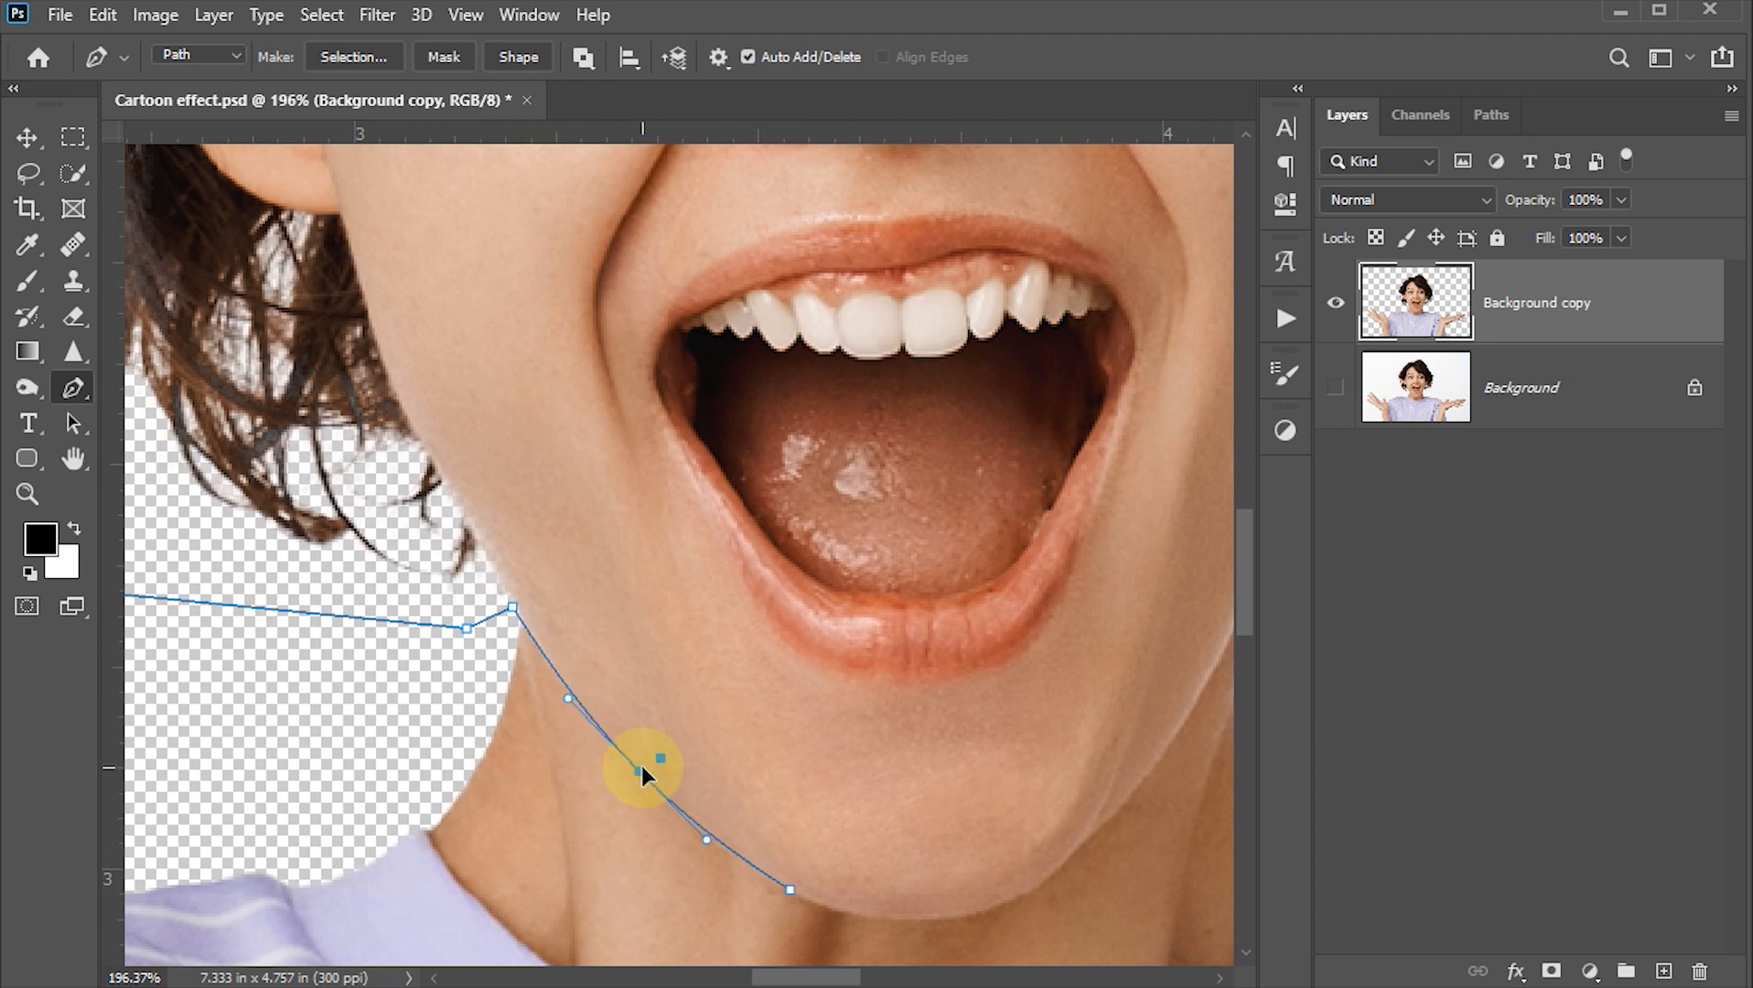
{"action": "left_click", "coordinate": [1092, 830]}
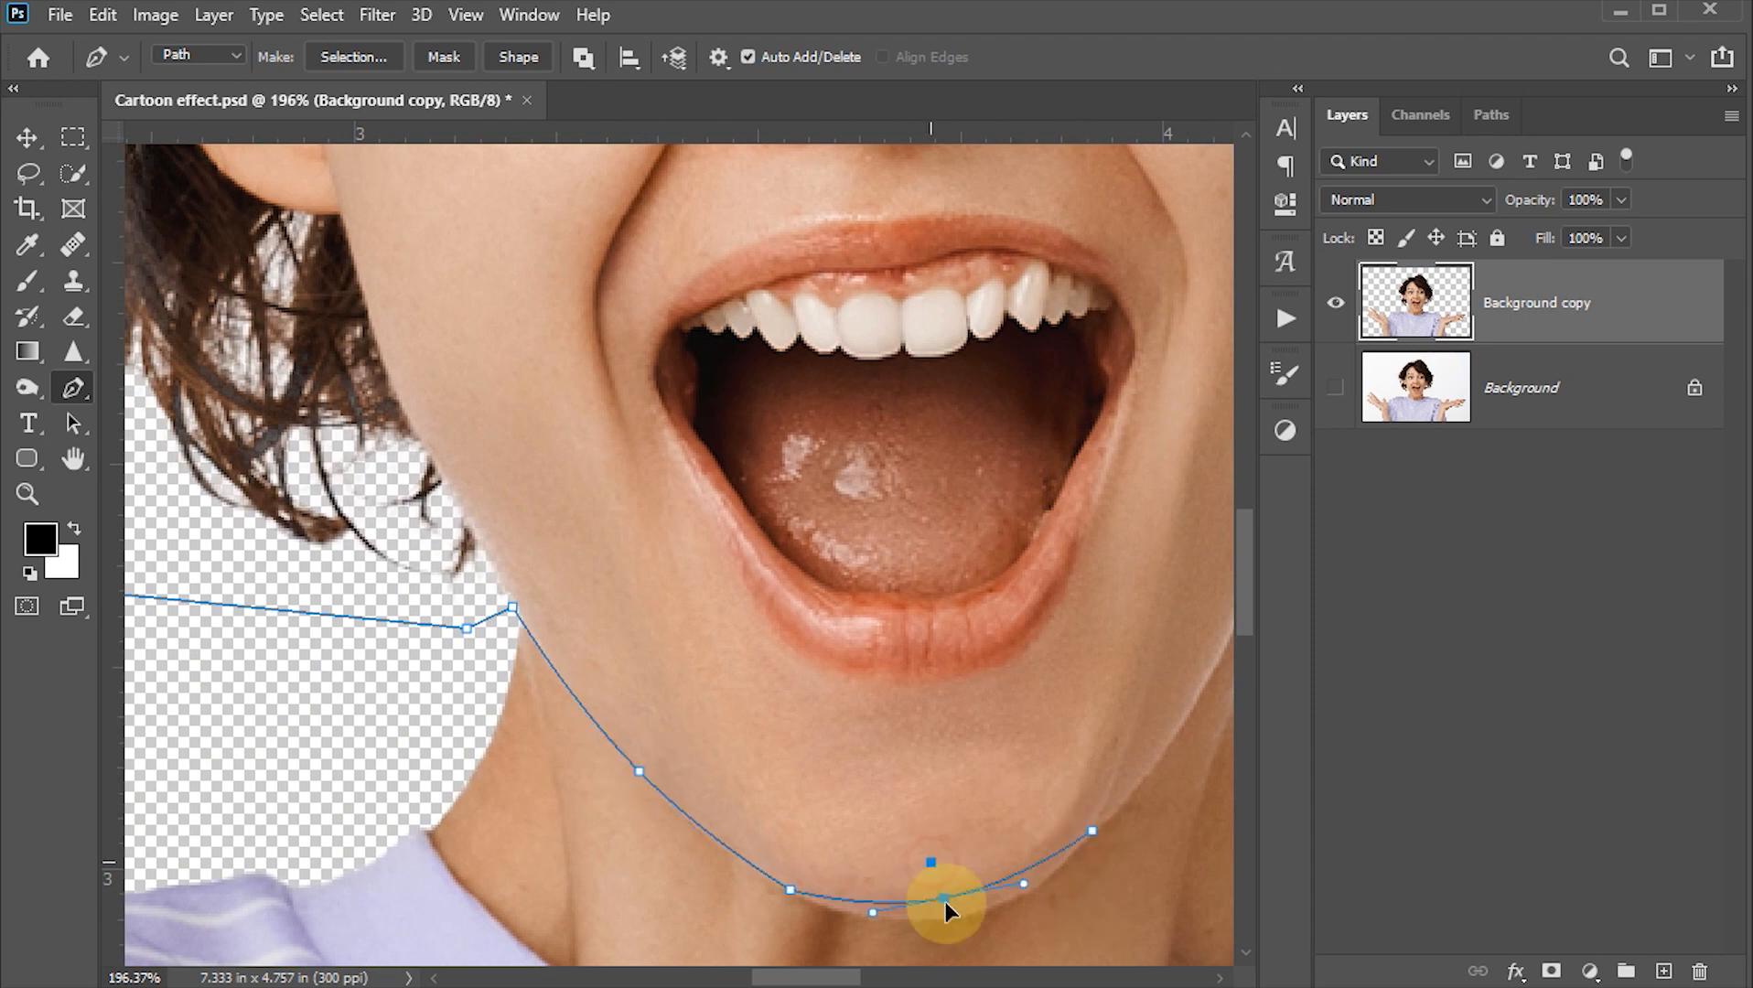
{"action": "left_click_drag", "start_coordinate": [945, 906], "coordinate": [1025, 900]}
{"action": "left_click", "coordinate": [889, 585]}
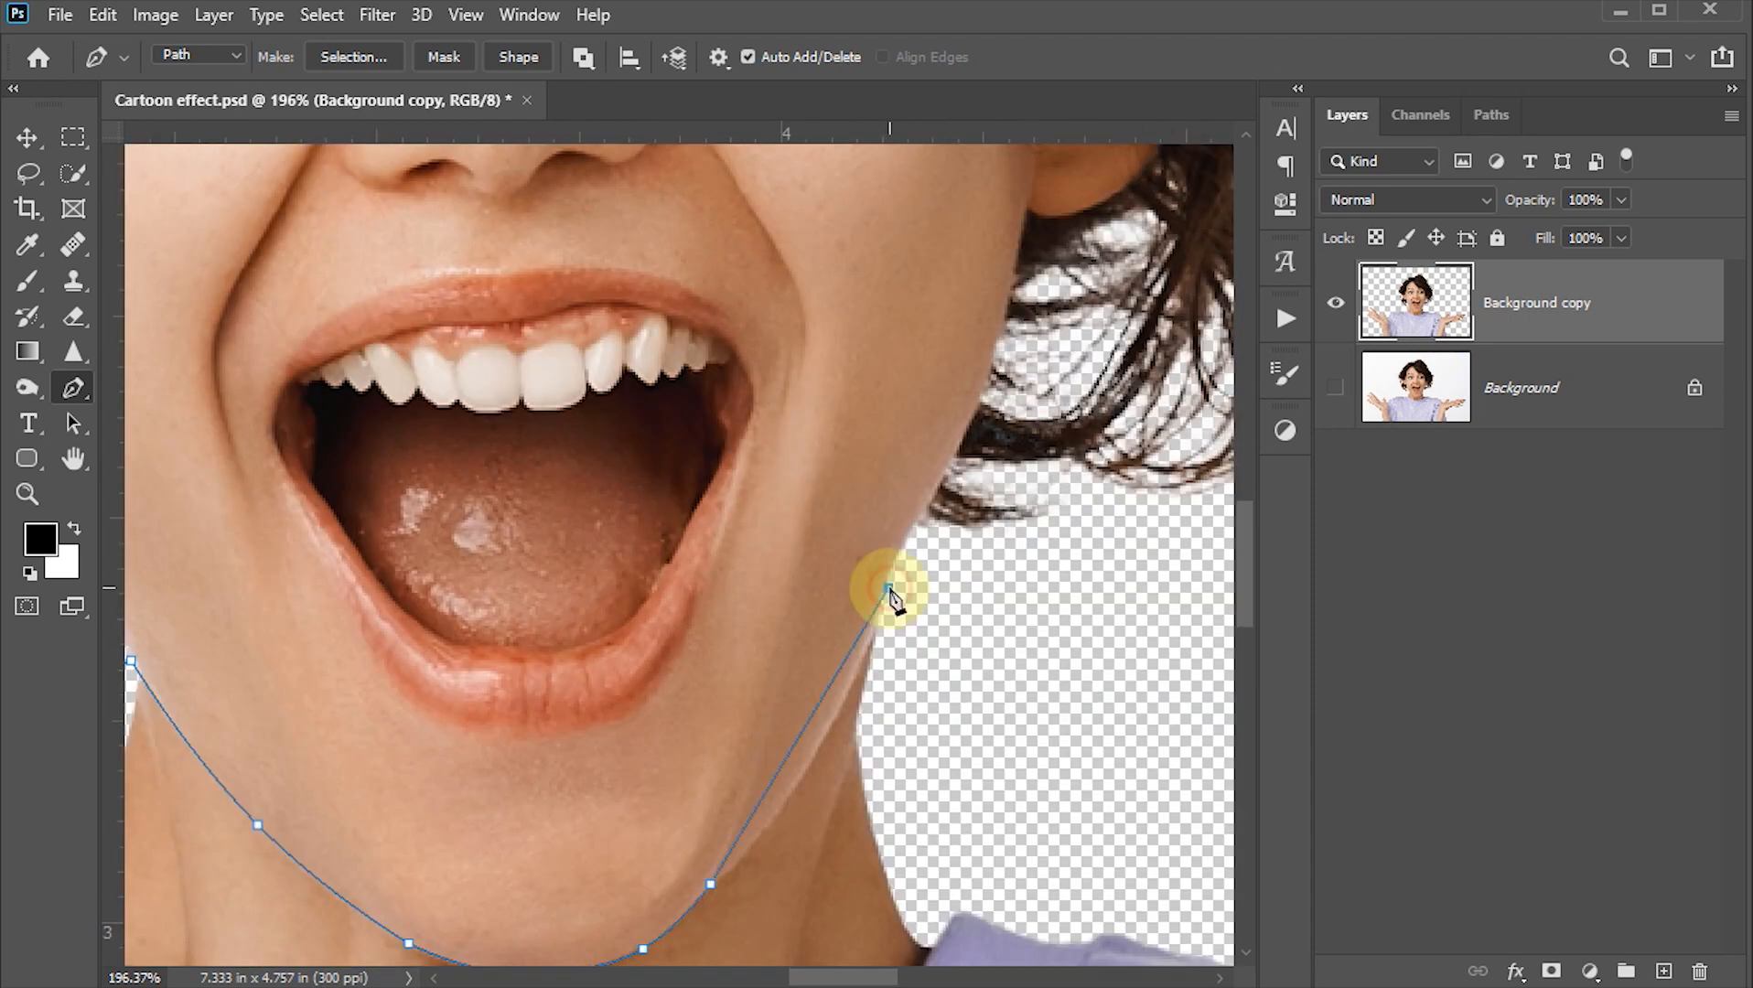
{"action": "left_click", "coordinate": [814, 741]}
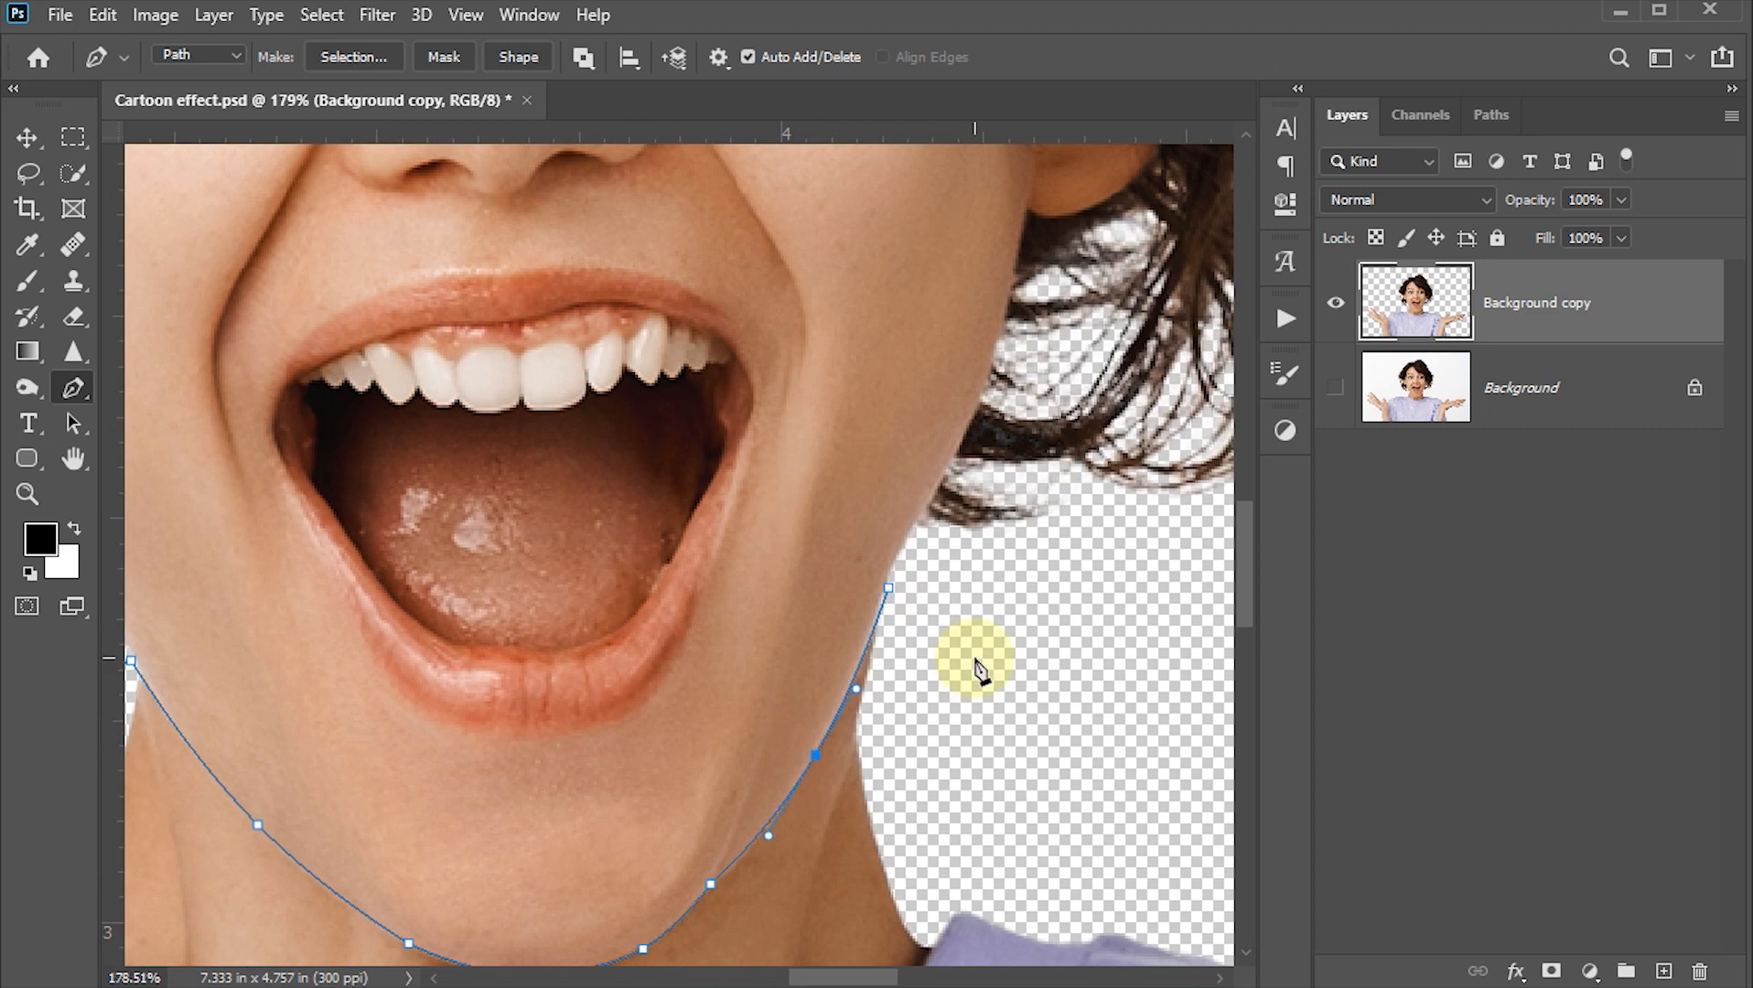
- Carry the Pen path loosely around the outside of the hair and close it at its starting point
{"action": "scroll", "coordinate": [973, 668], "scroll_direction": "down", "scroll_amount": 10}
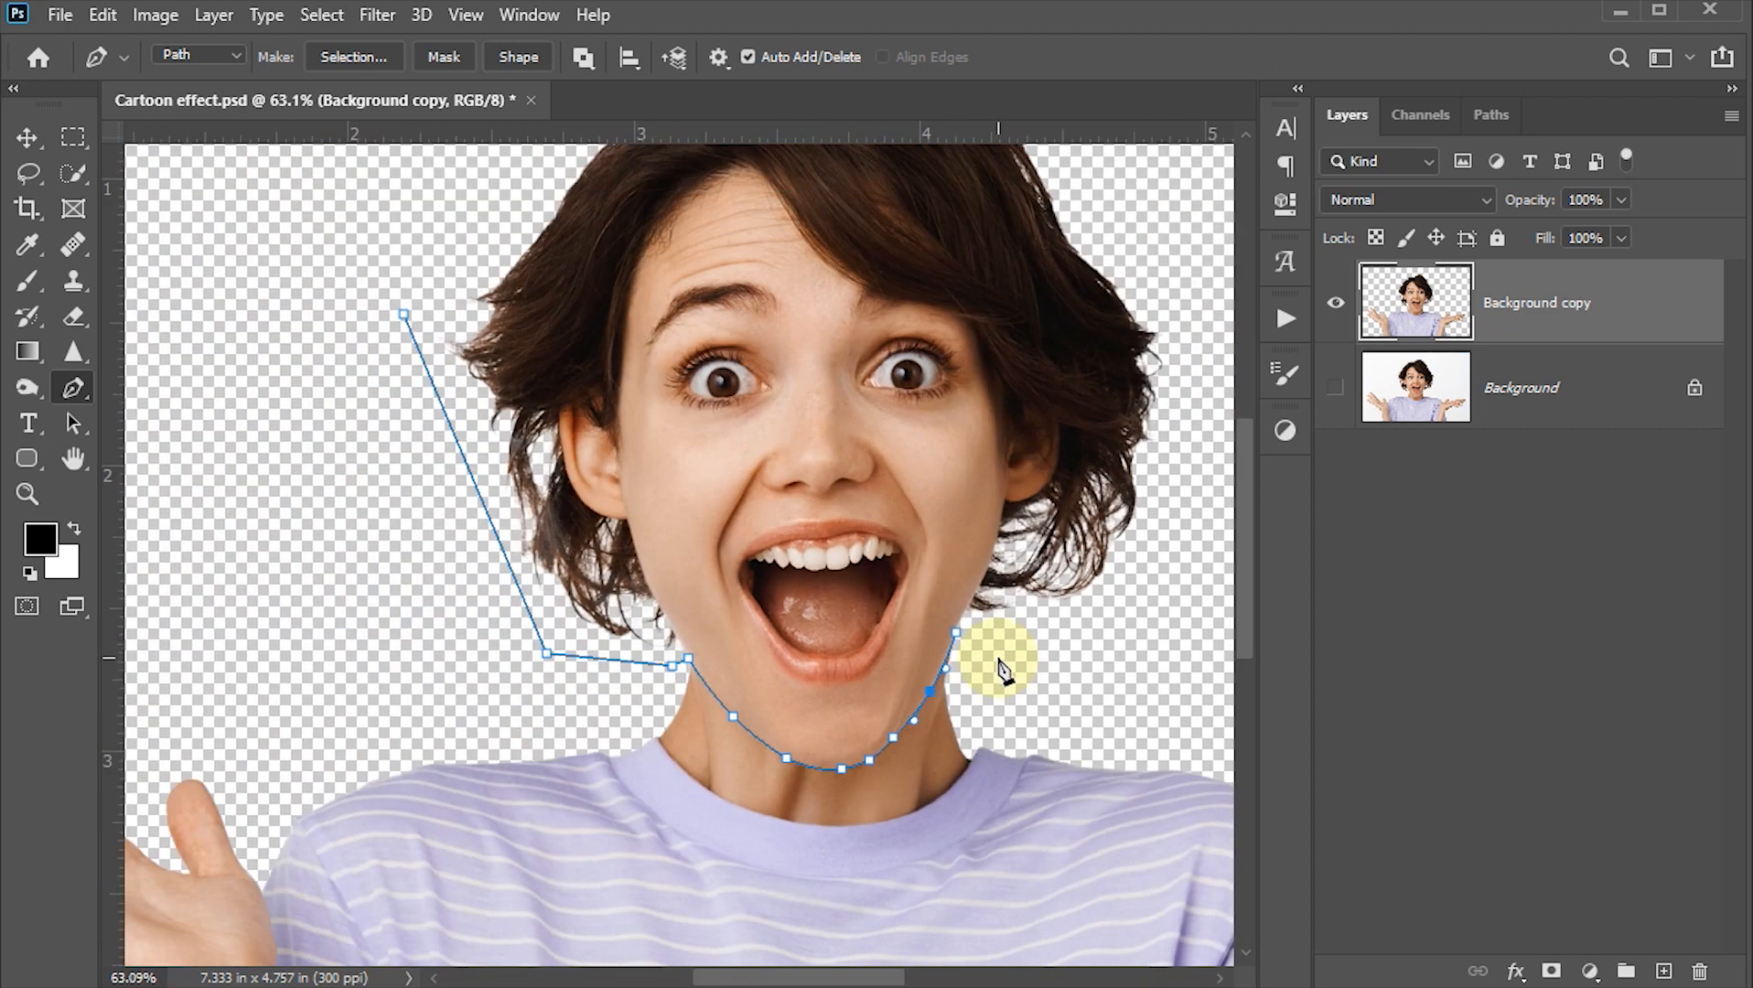
{"action": "left_click", "coordinate": [1069, 655]}
{"action": "left_click", "coordinate": [1143, 591]}
{"action": "left_click", "coordinate": [1169, 467]}
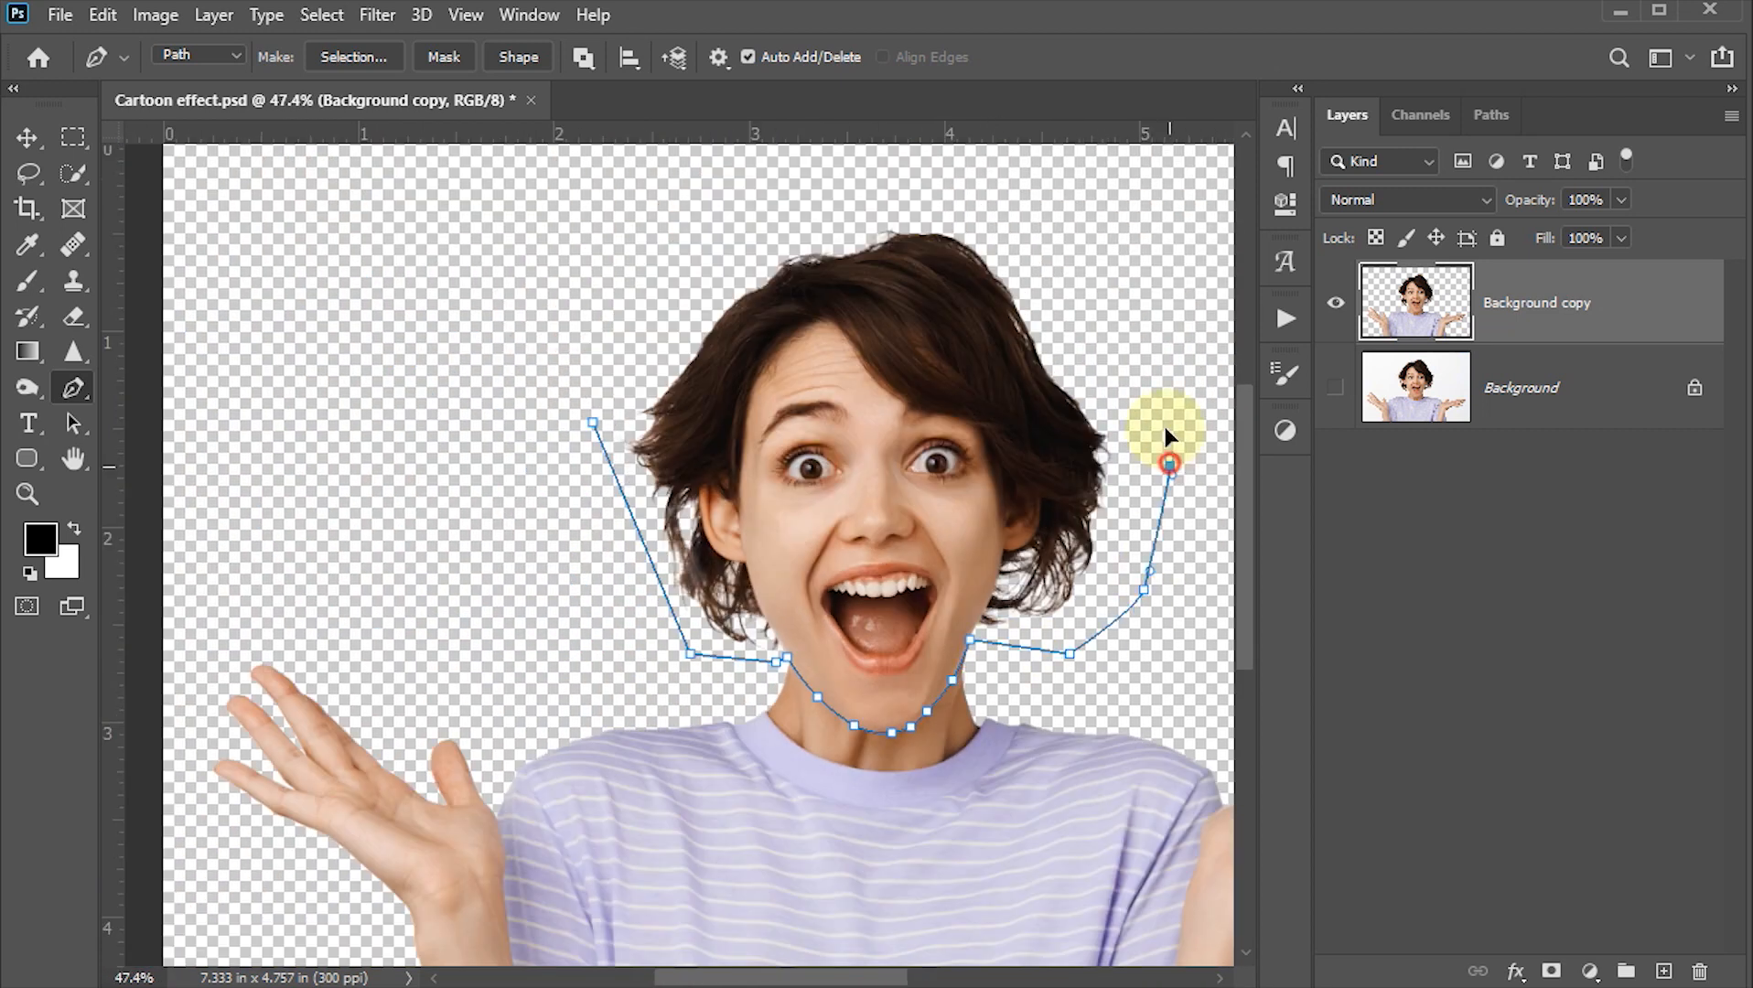
{"action": "left_click", "coordinate": [1153, 336]}
{"action": "left_click", "coordinate": [1094, 259]}
{"action": "left_click", "coordinate": [915, 200]}
{"action": "left_click", "coordinate": [748, 223]}
{"action": "left_click", "coordinate": [626, 337]}
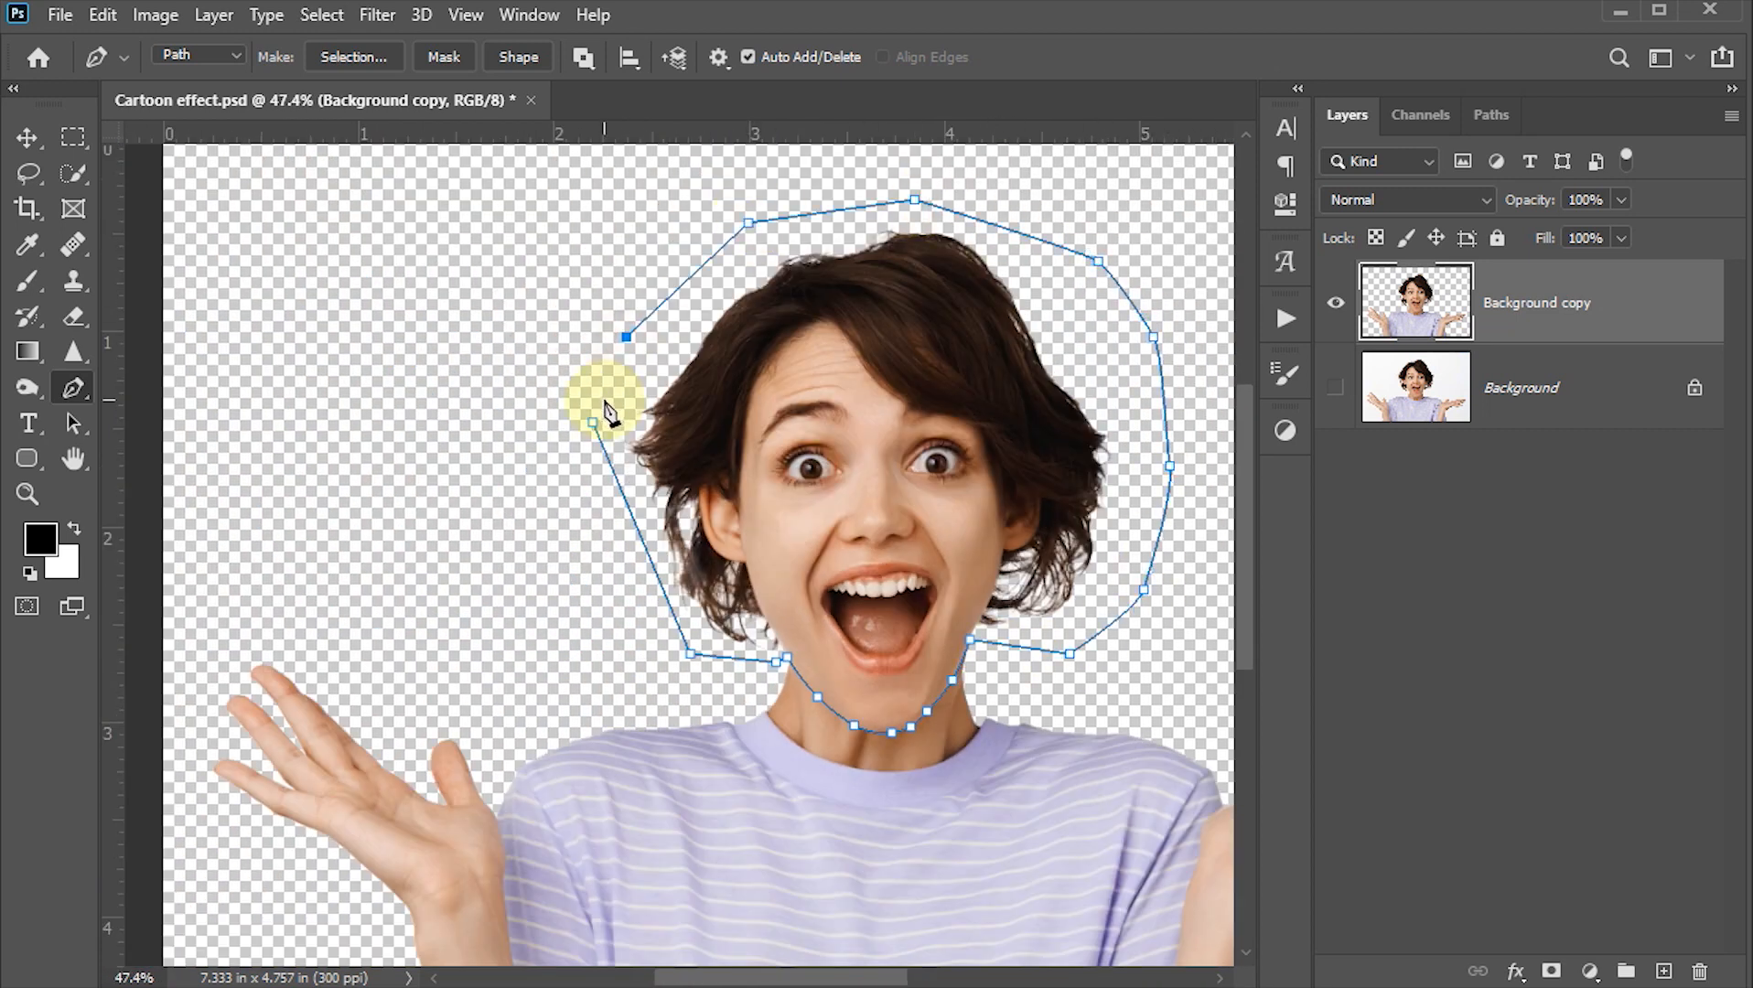
{"action": "left_click", "coordinate": [593, 424]}
- Convert the closed head path to a selection and copy the head to its own layer
{"action": "key", "text": "ctrl+Return"}
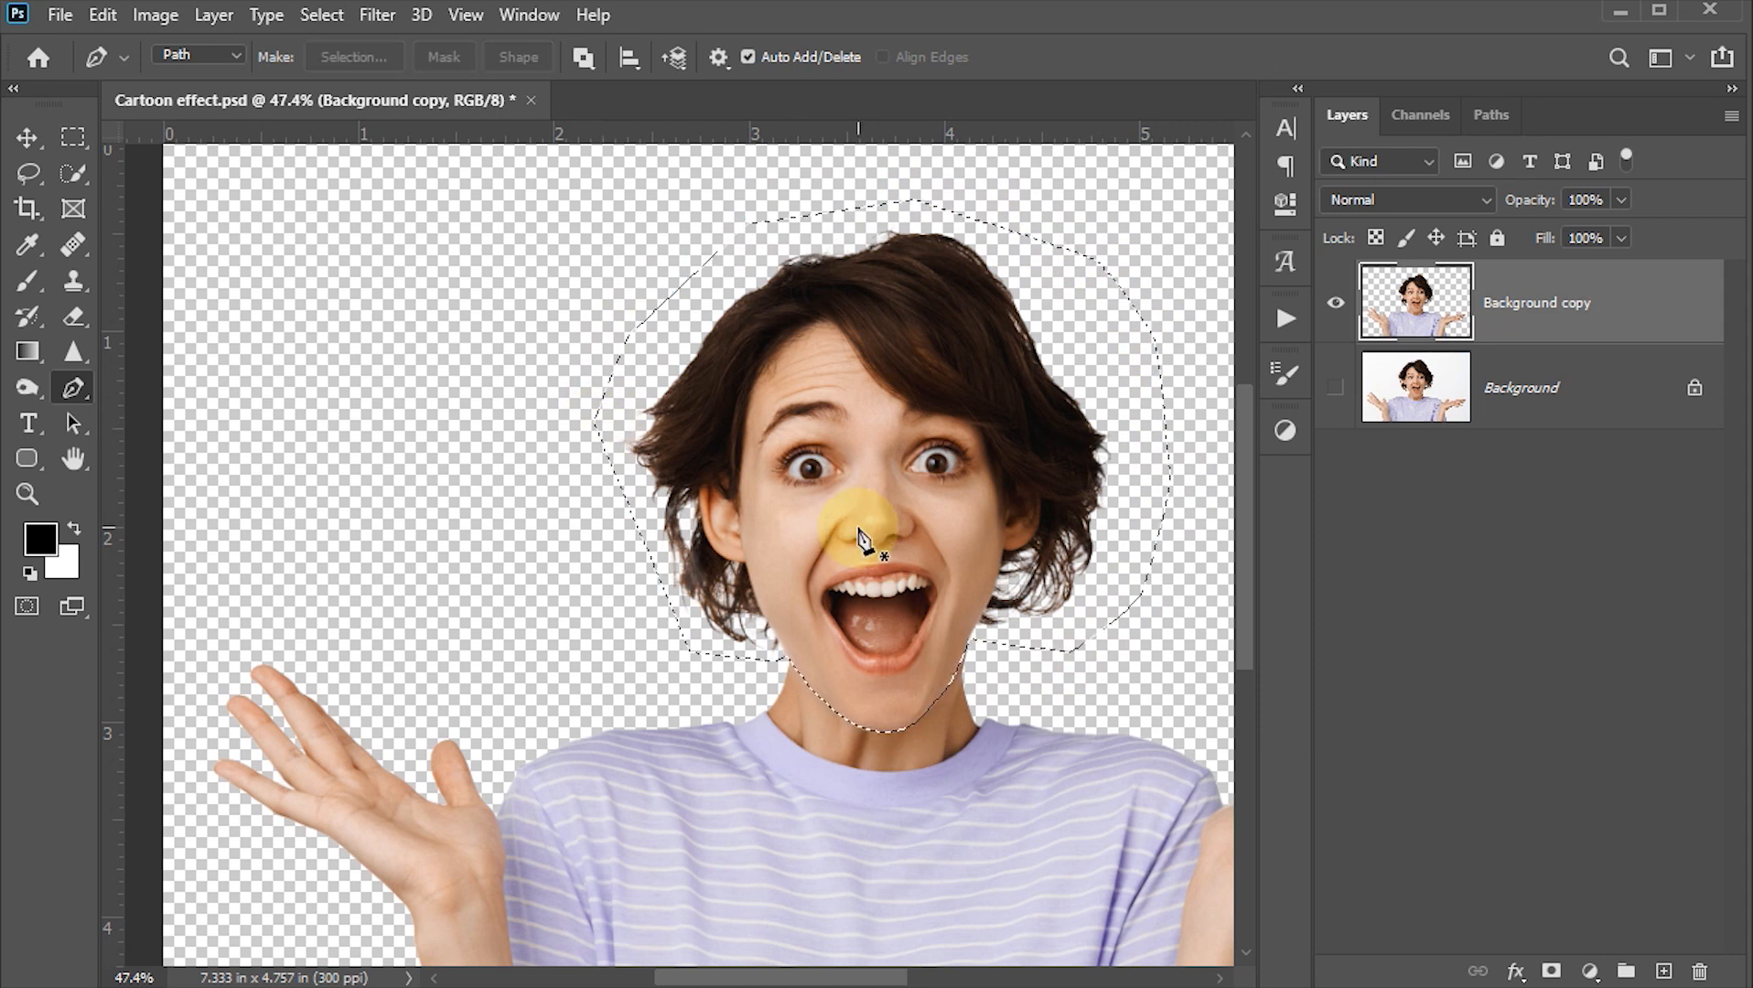
{"action": "key", "text": "ctrl+j"}
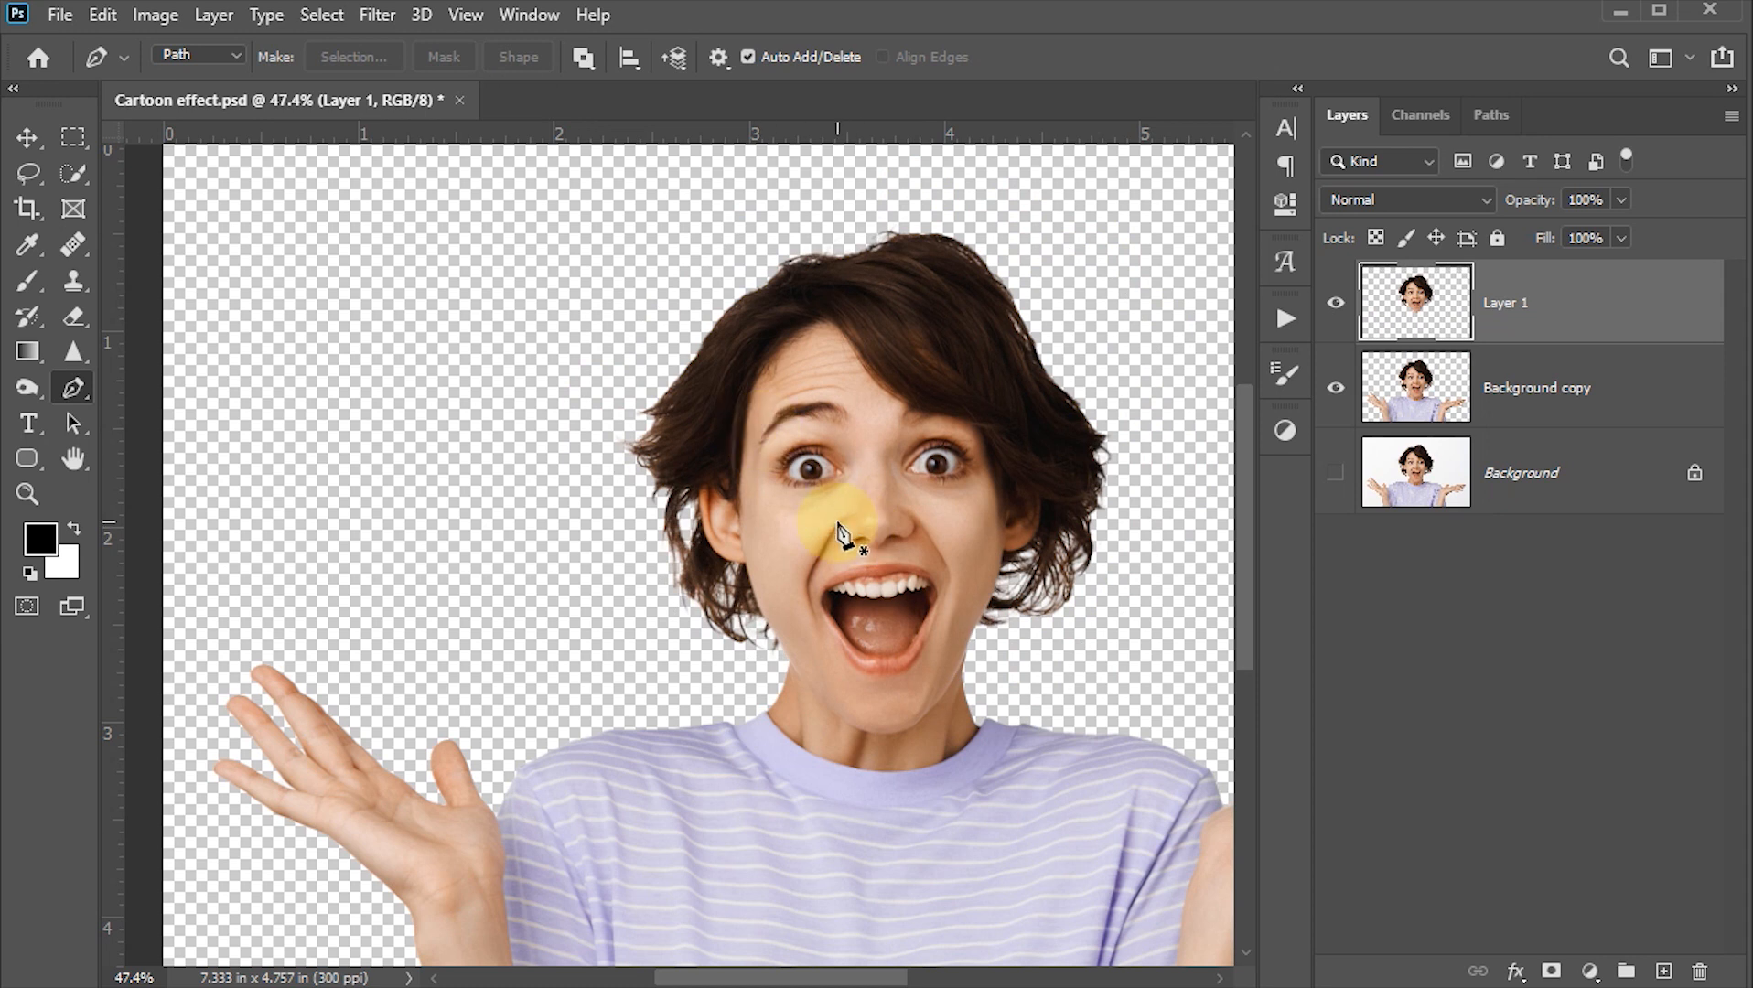
{"action": "key", "text": "v"}
- Scale the head layer proportionally to 128.23%, position it over the neck and apply the transform
{"action": "scroll", "coordinate": [803, 462], "scroll_direction": "down", "scroll_amount": 3}
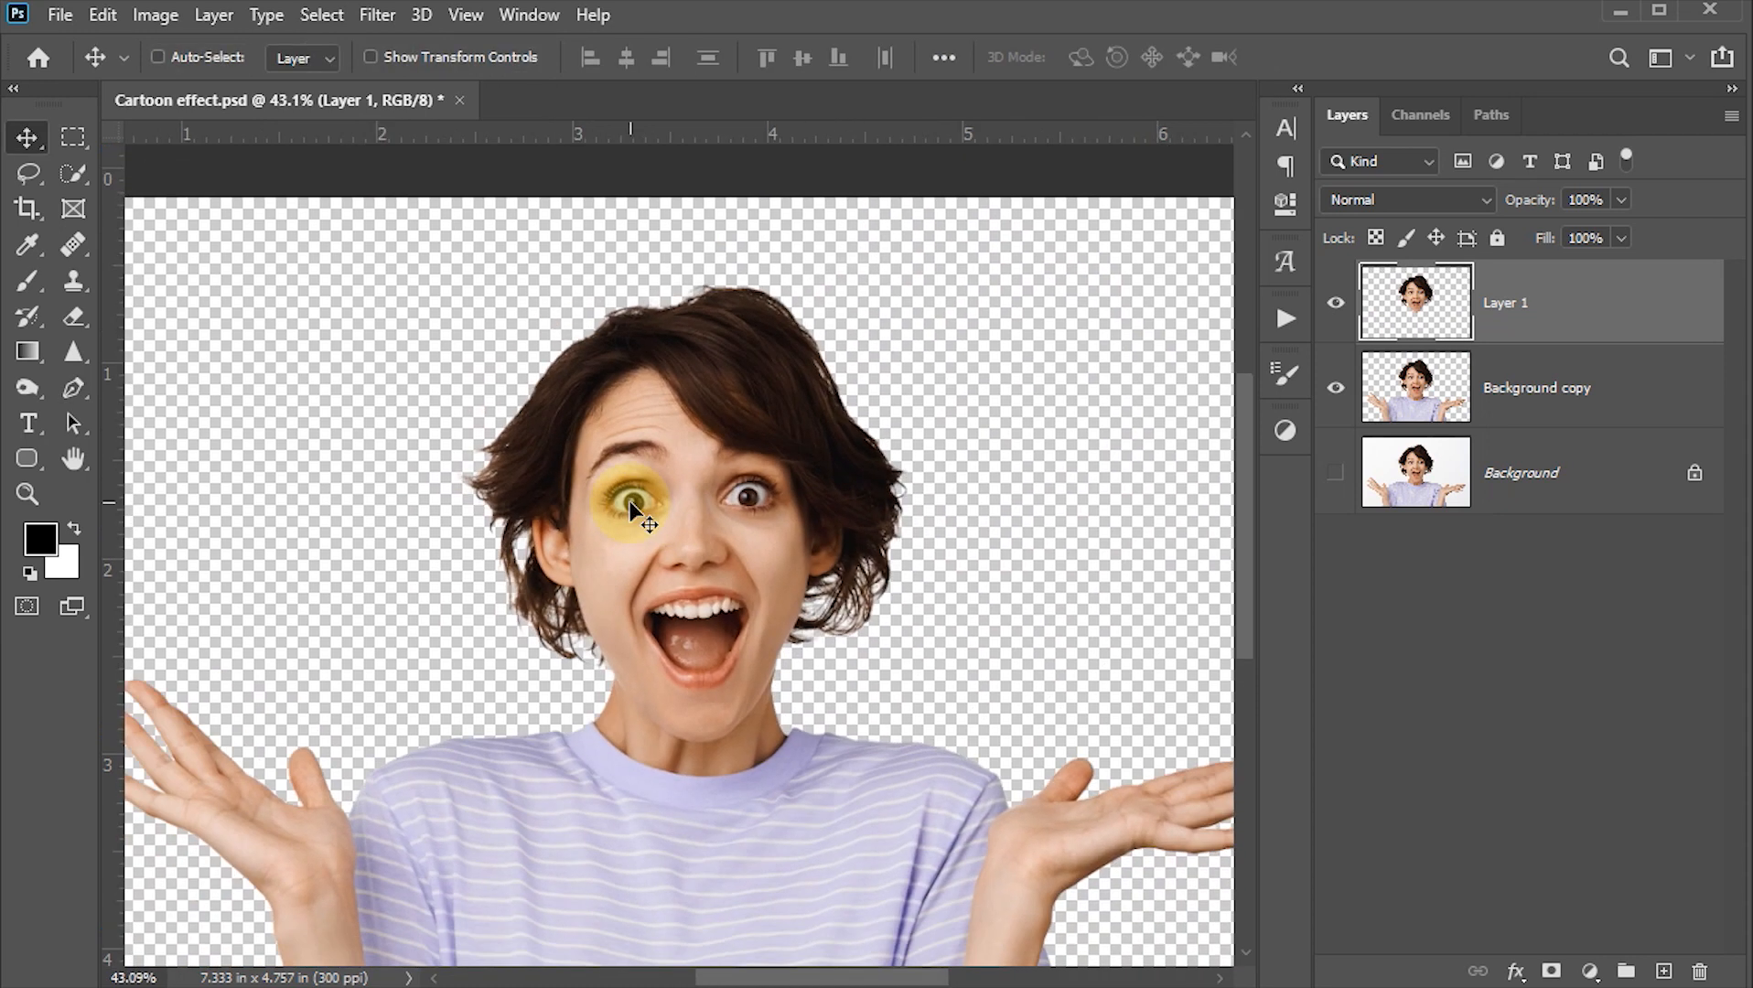
{"action": "key", "text": "ctrl"}
{"action": "key", "text": "ctrl+t"}
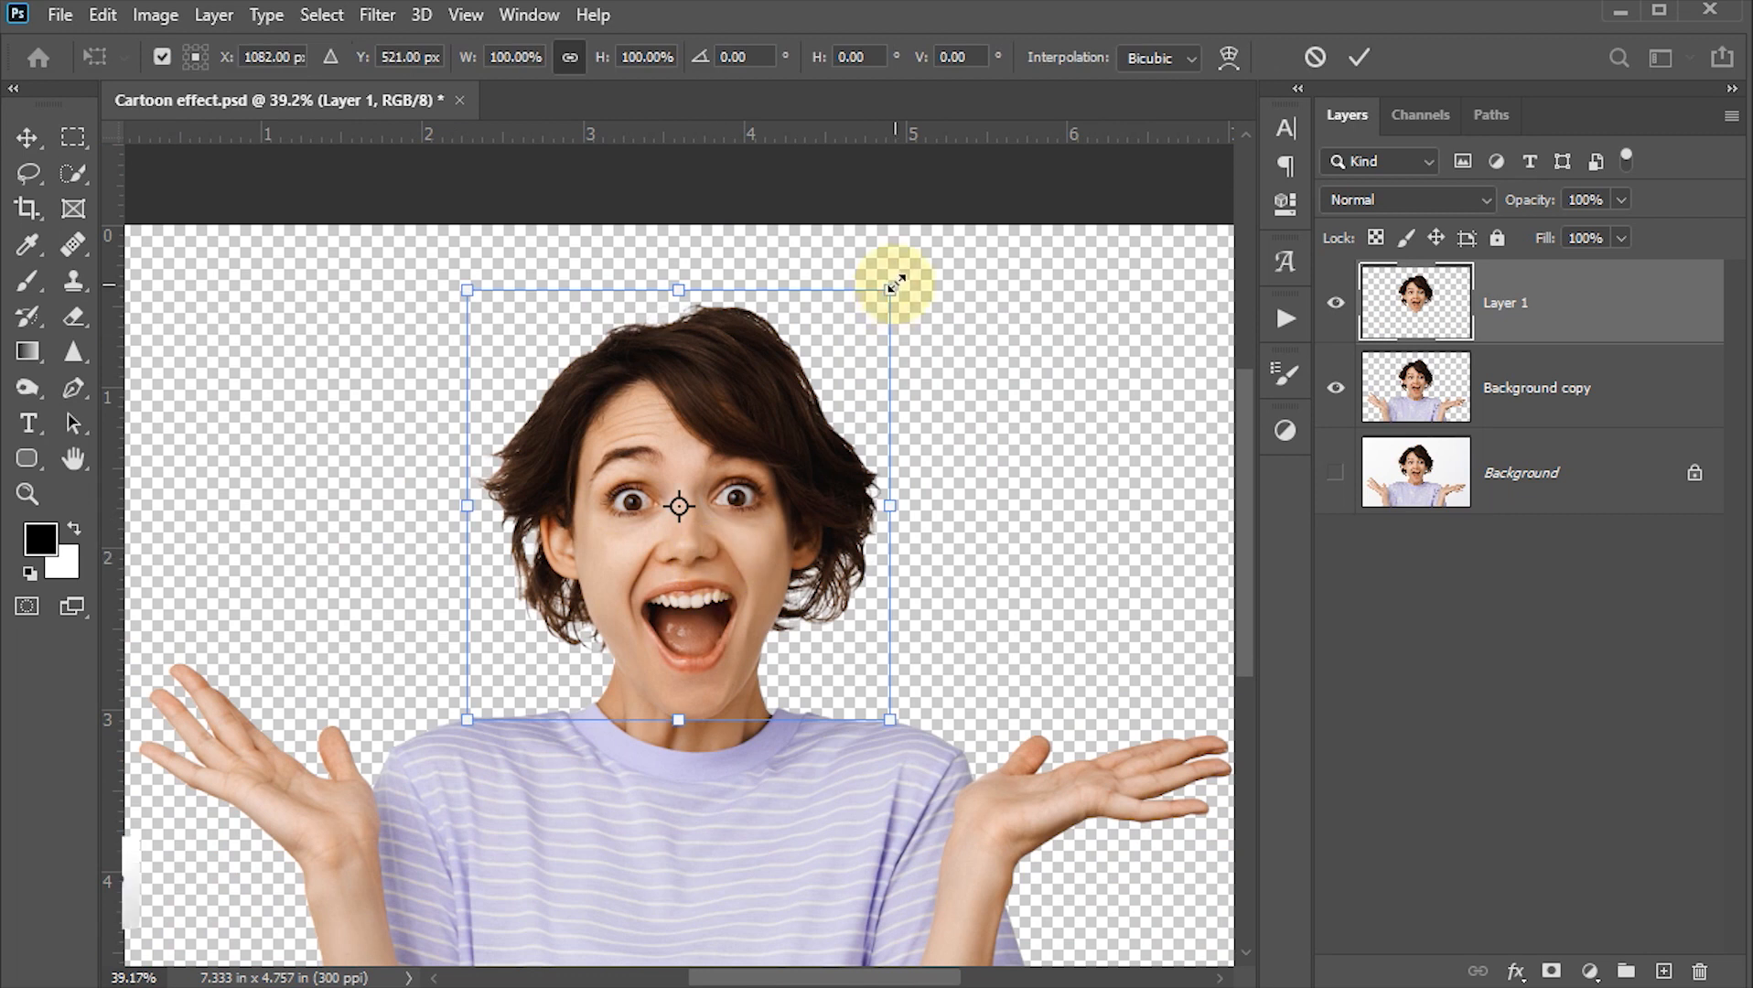
{"action": "left_click_drag", "start_coordinate": [893, 286], "coordinate": [951, 238]}
{"action": "left_click_drag", "start_coordinate": [851, 363], "coordinate": [850, 341]}
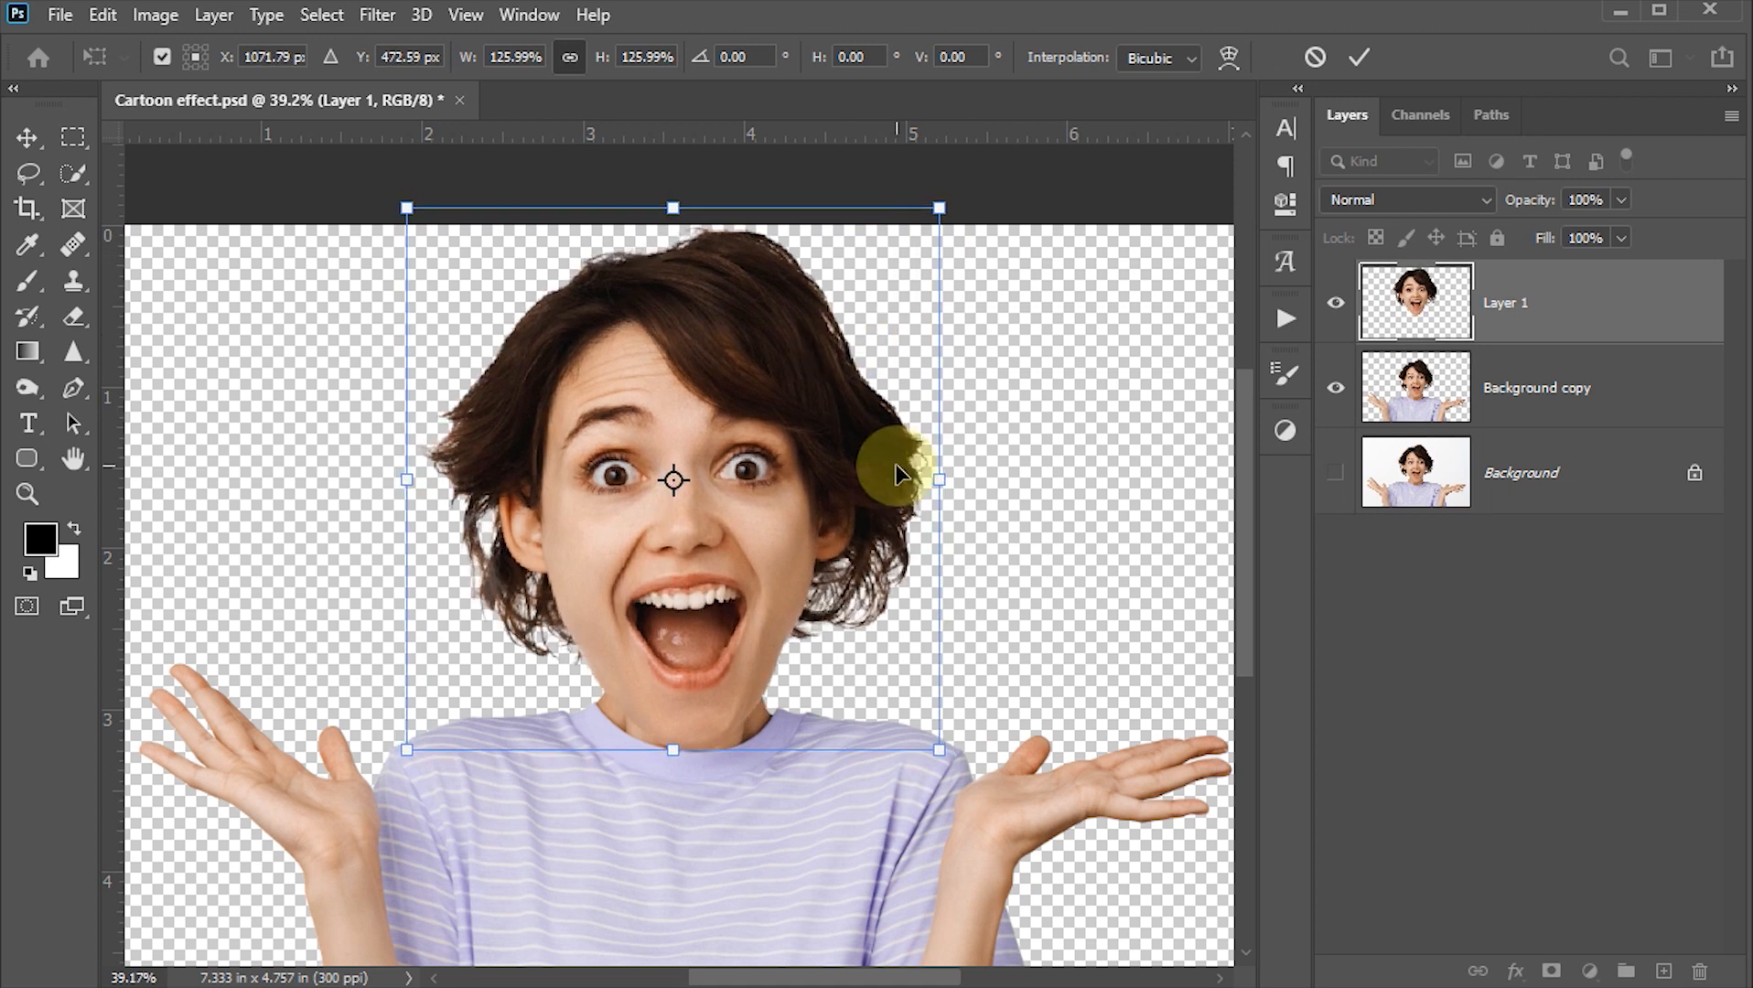
{"action": "left_click_drag", "start_coordinate": [942, 207], "coordinate": [956, 212]}
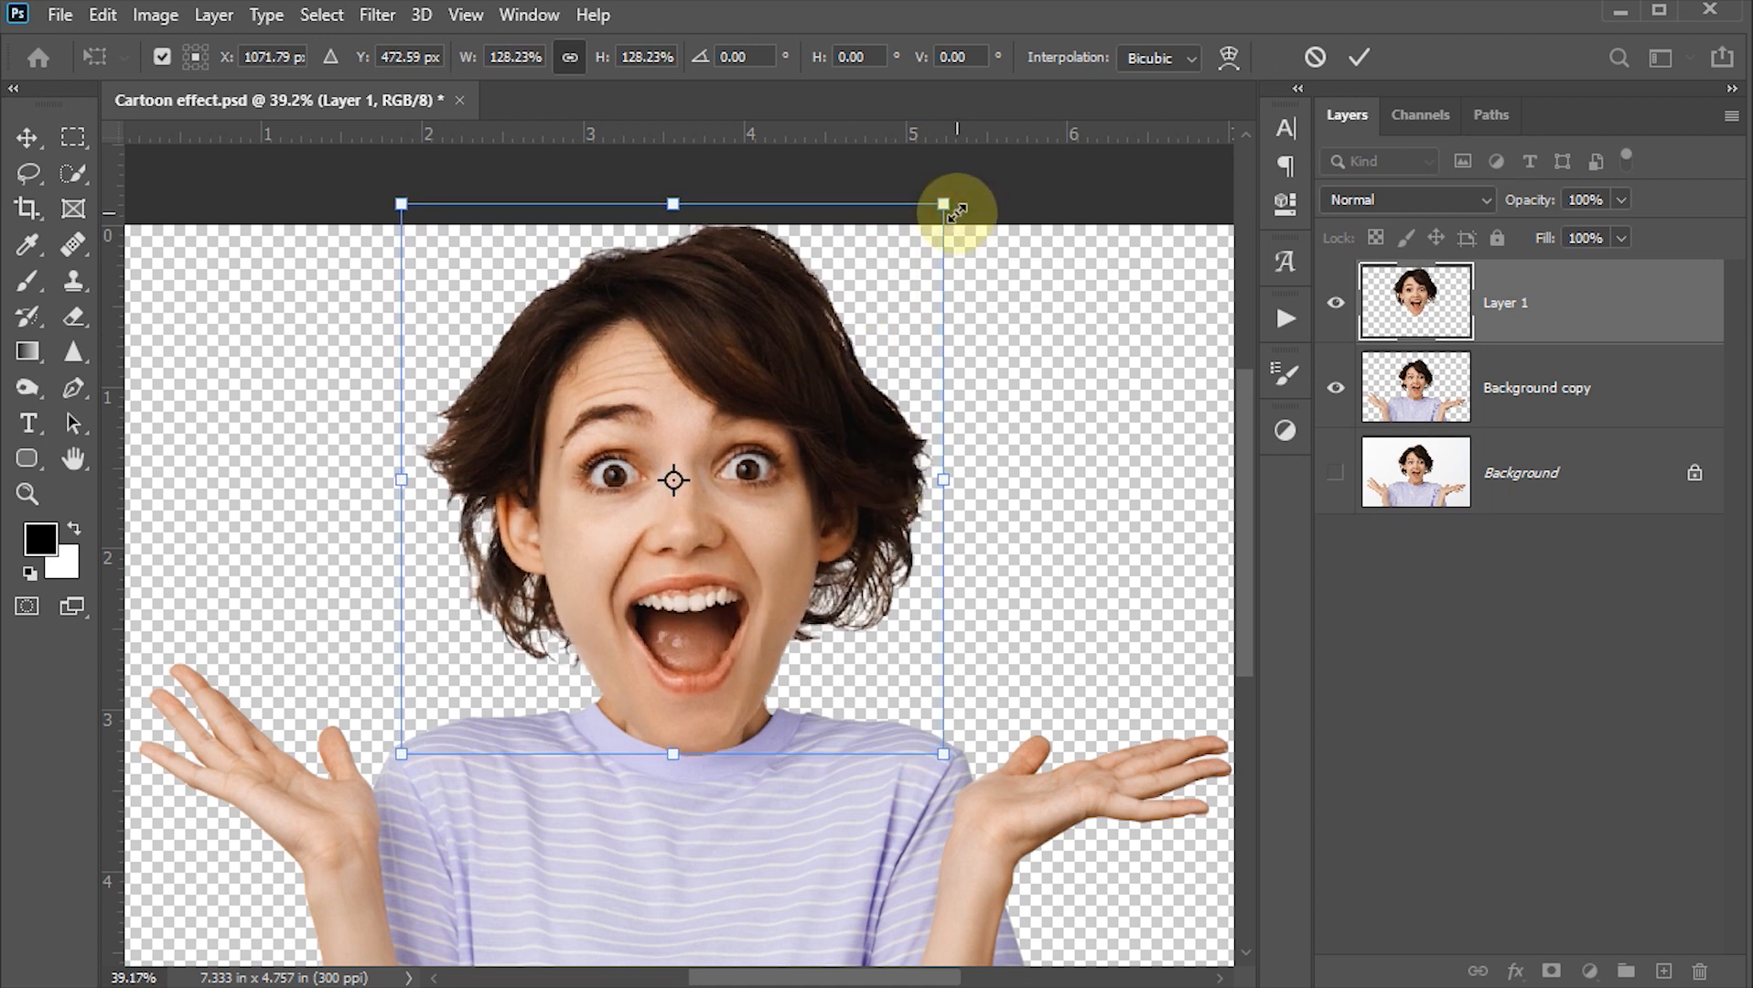
{"action": "key", "text": "Down"}
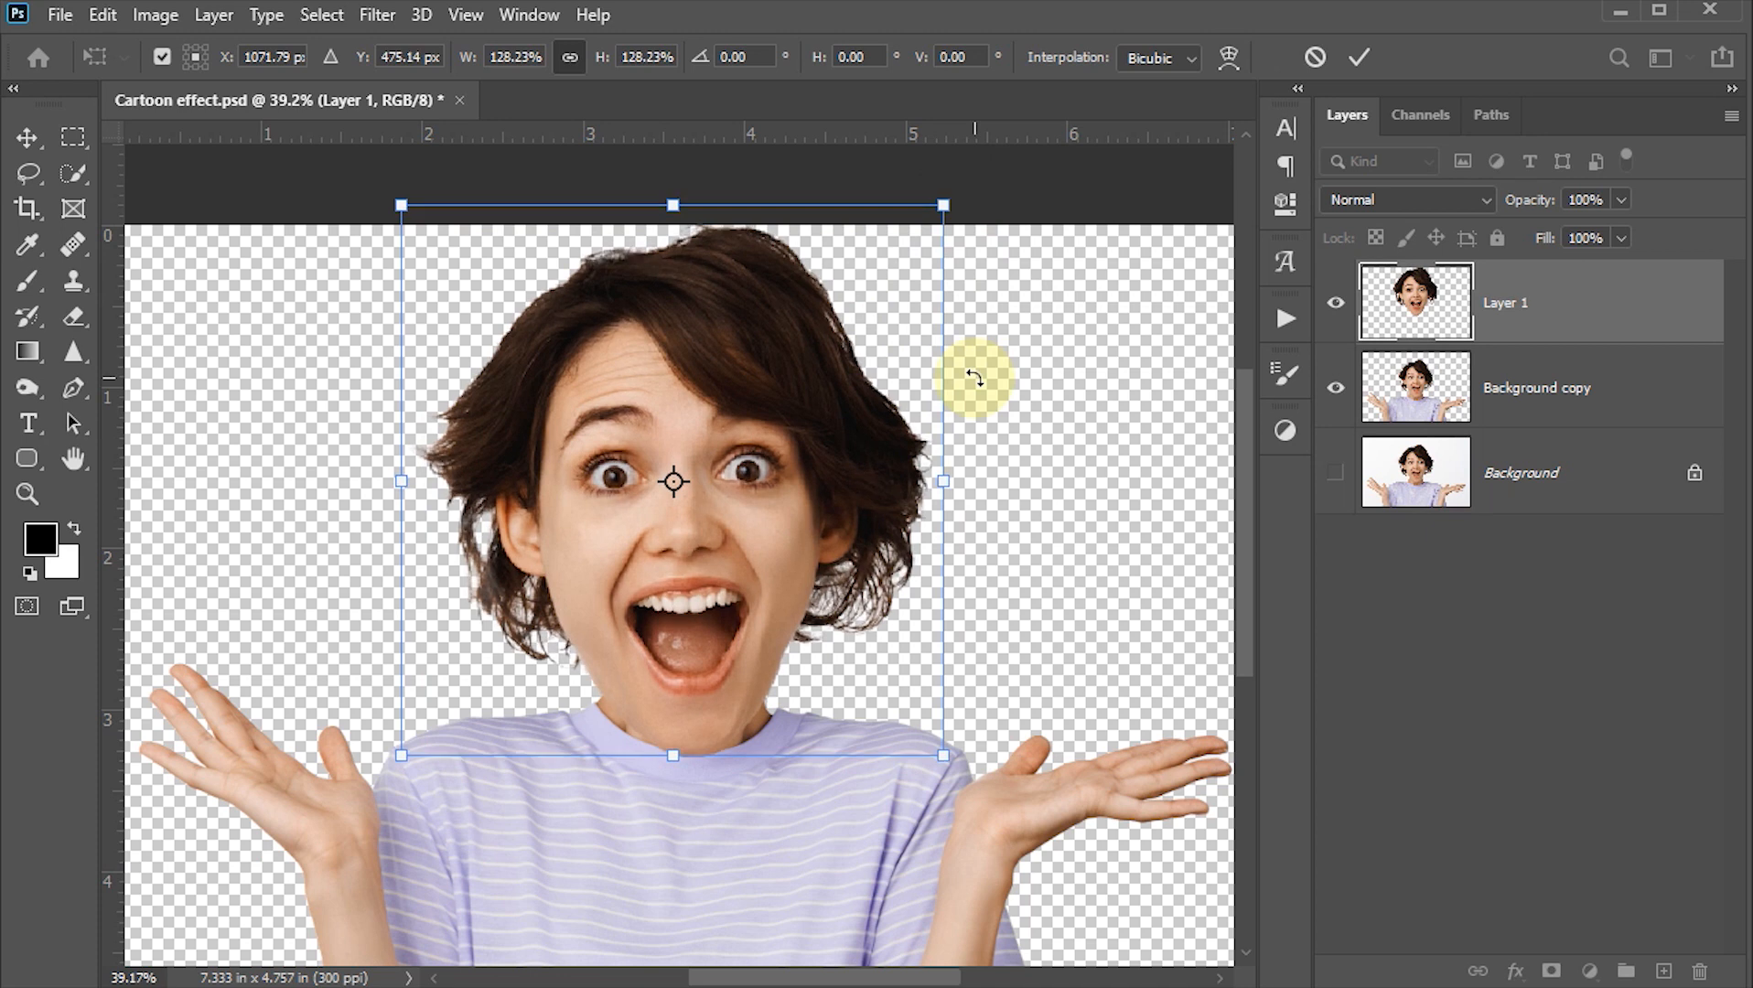
{"action": "left_click", "coordinate": [1360, 57]}
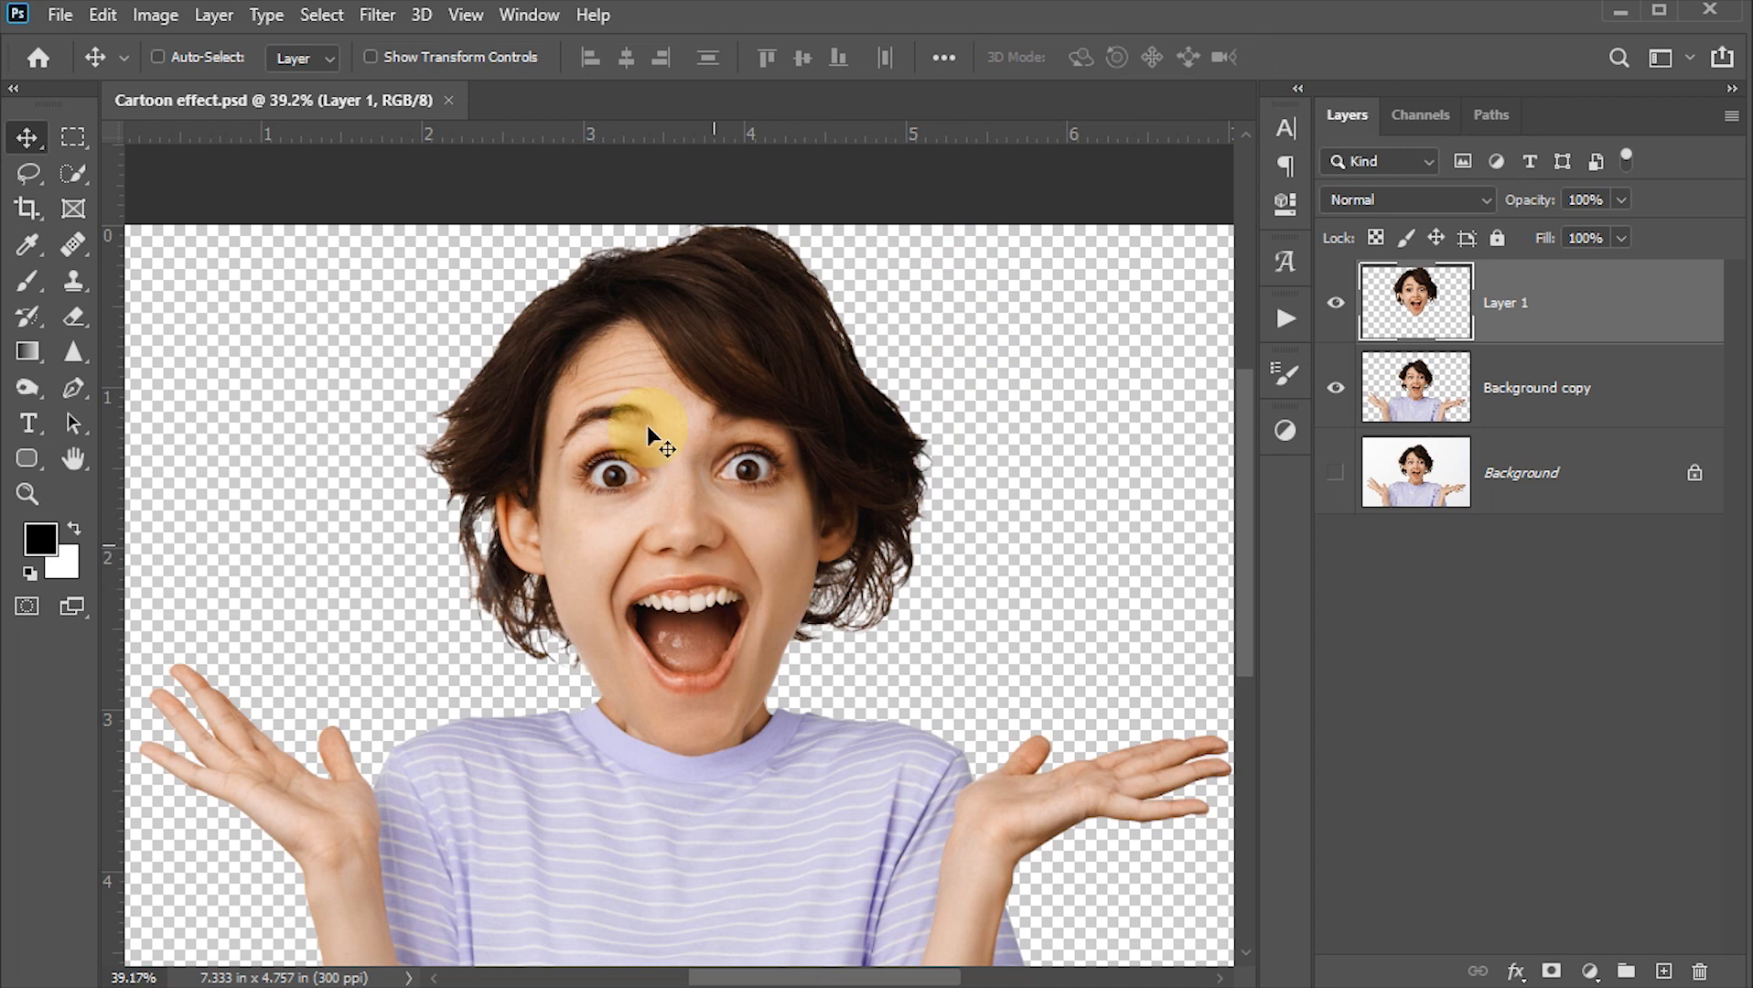
- Select the woman's left eye loosely with the Lasso tool and copy it from the head layer to its own layer
{"action": "scroll", "coordinate": [675, 444], "scroll_direction": "up", "scroll_amount": 3}
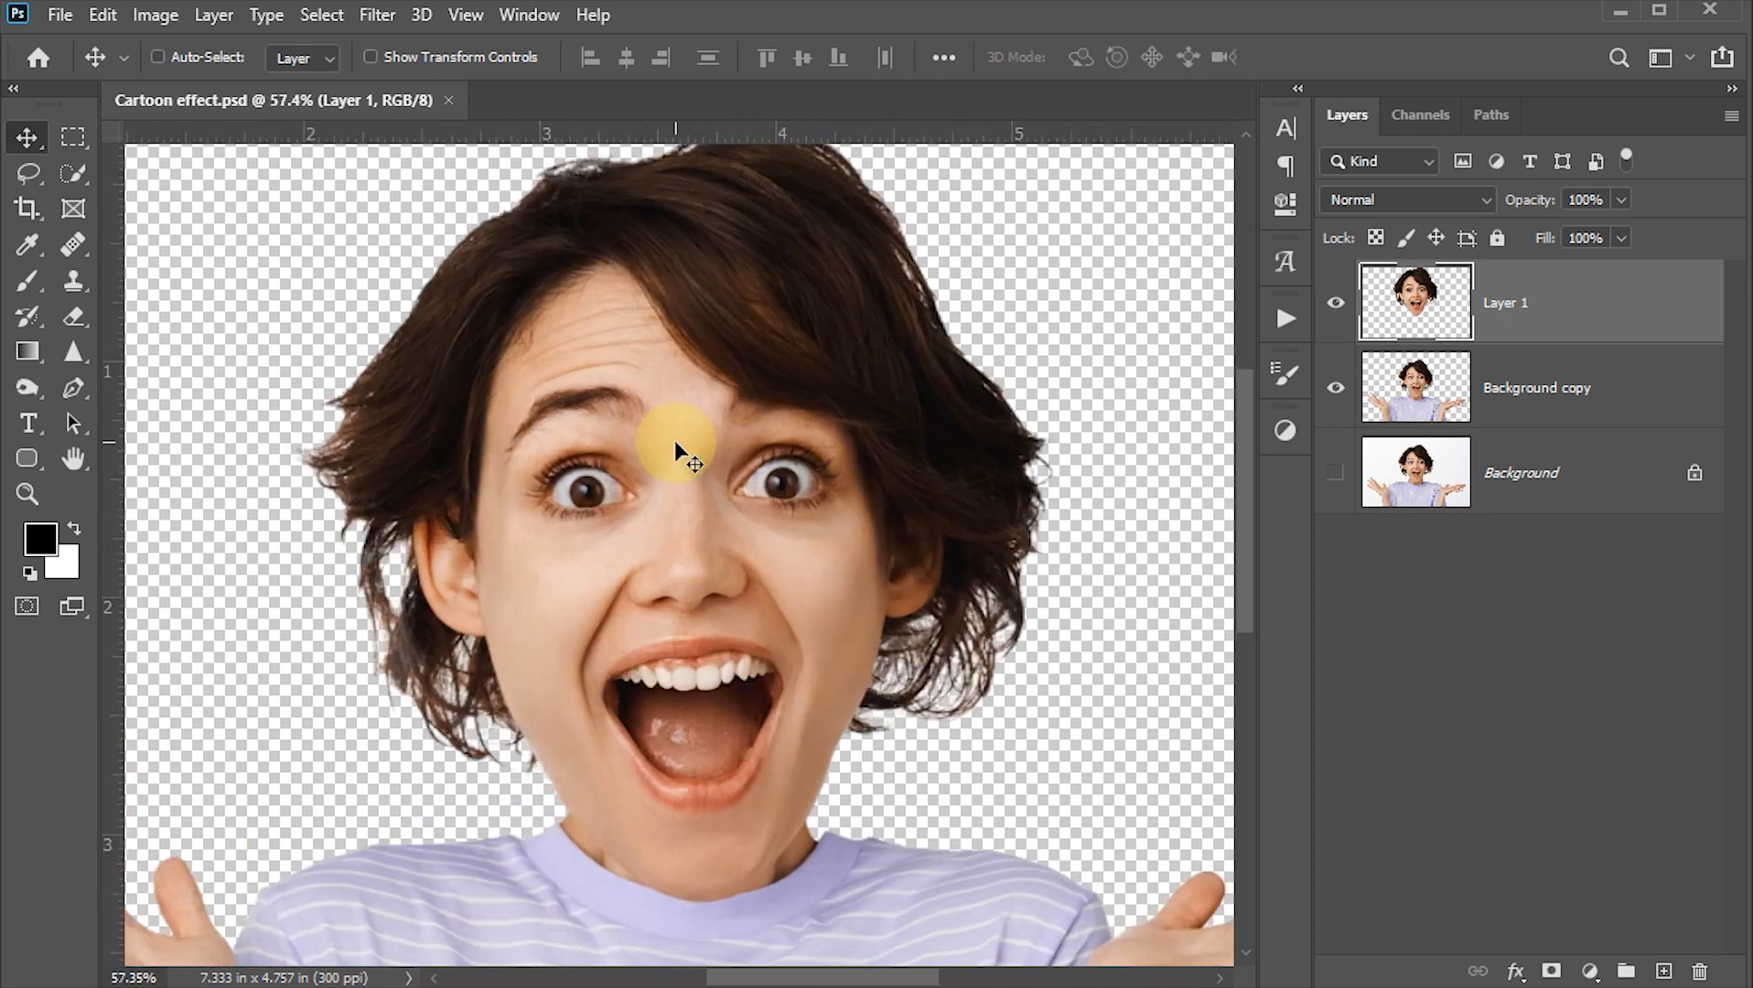
{"action": "scroll", "coordinate": [675, 444], "scroll_direction": "up", "scroll_amount": 1}
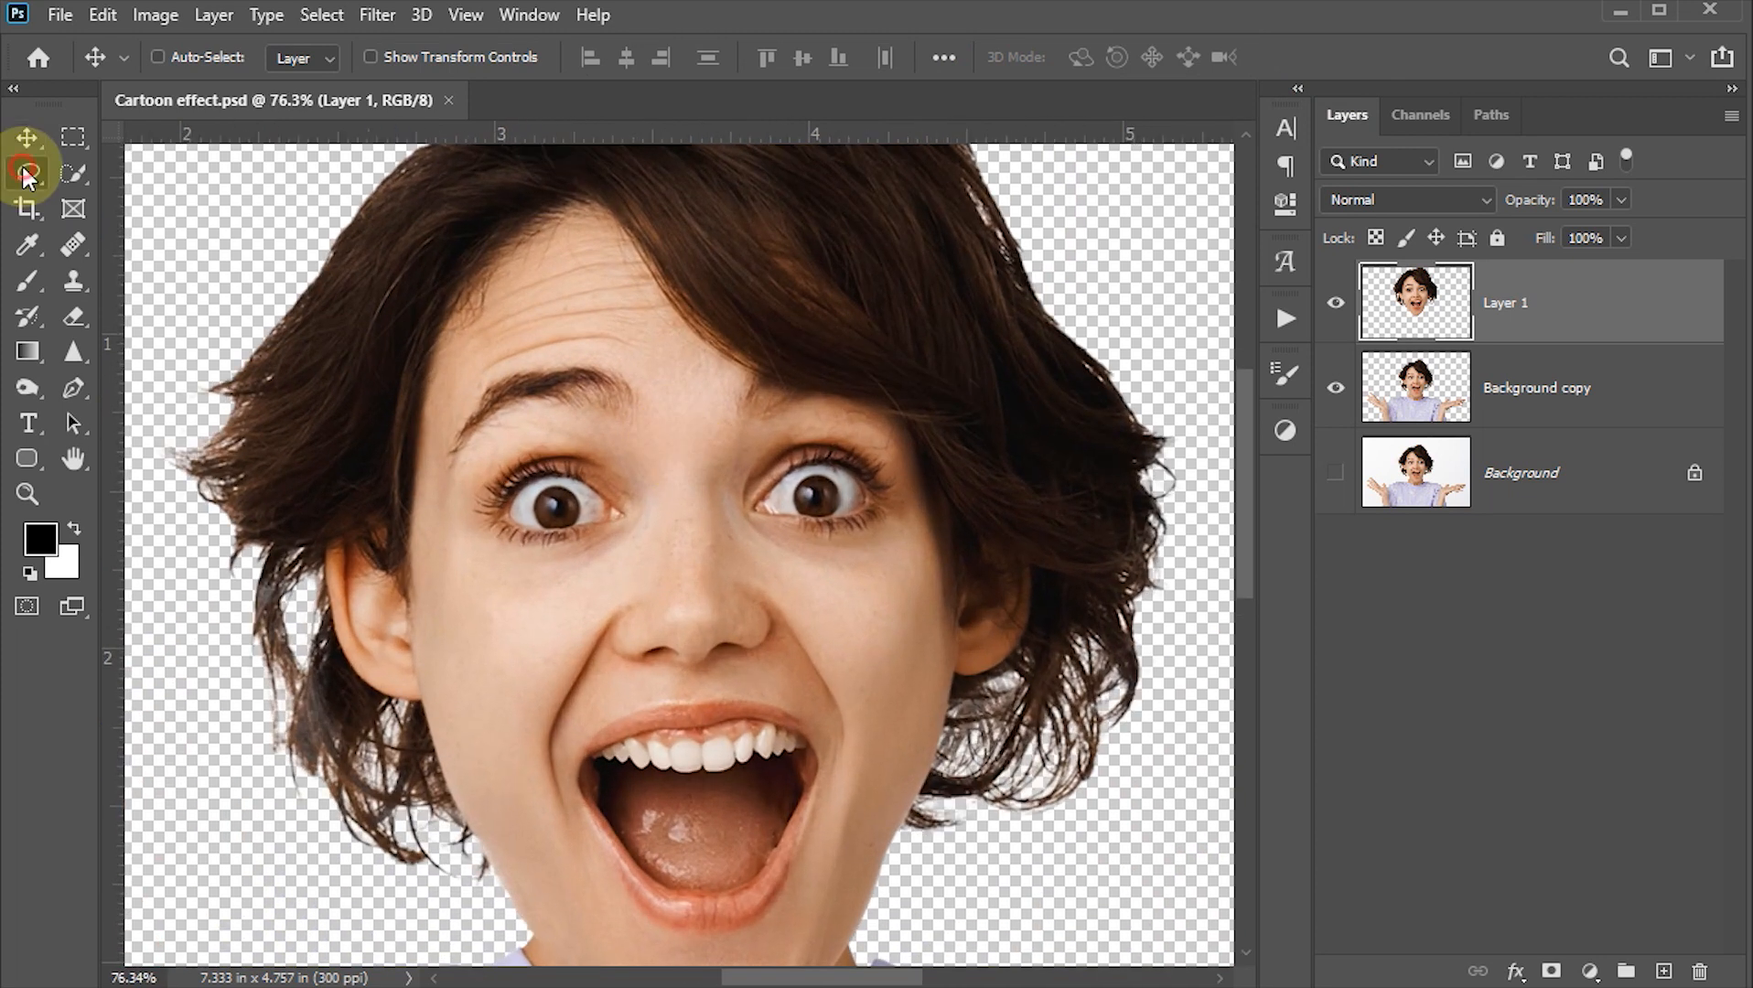
{"action": "left_click_drag", "start_coordinate": [29, 174], "coordinate": [187, 172]}
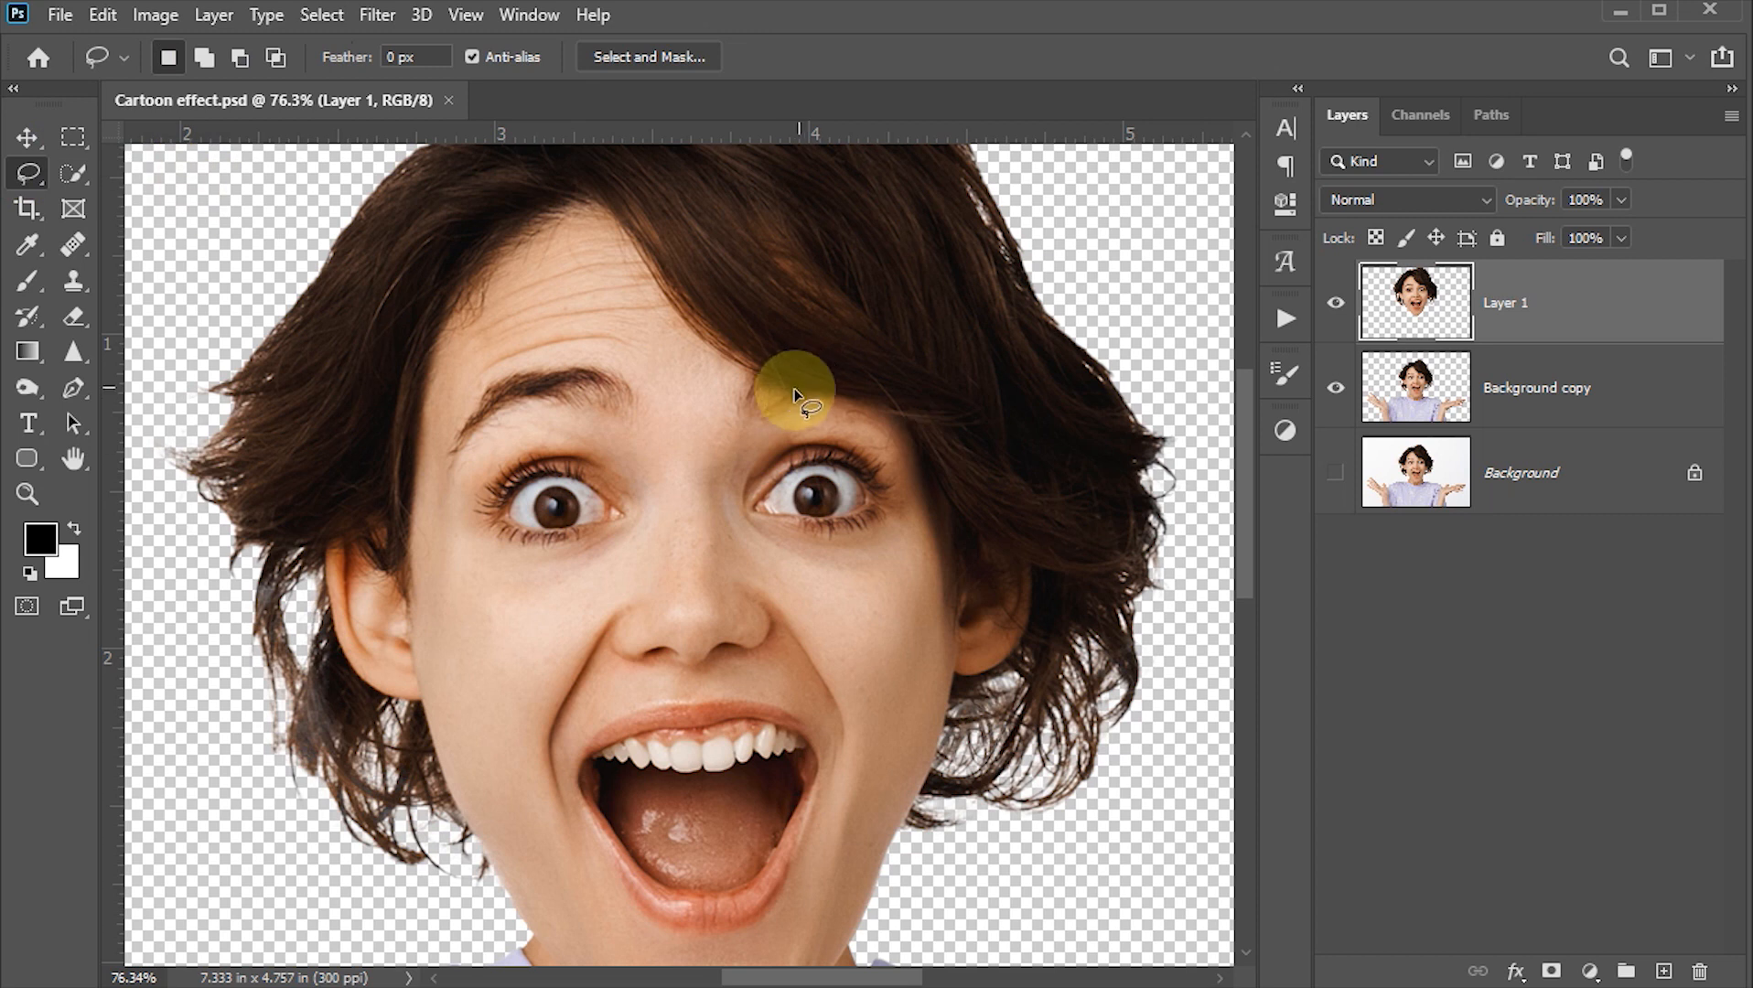
{"action": "mouse_move", "coordinate": [789, 398]}
{"action": "left_mouse_down"}
{"action": "mouse_move", "coordinate": [719, 434]}
{"action": "mouse_move", "coordinate": [721, 505]}
{"action": "left_mouse_up"}
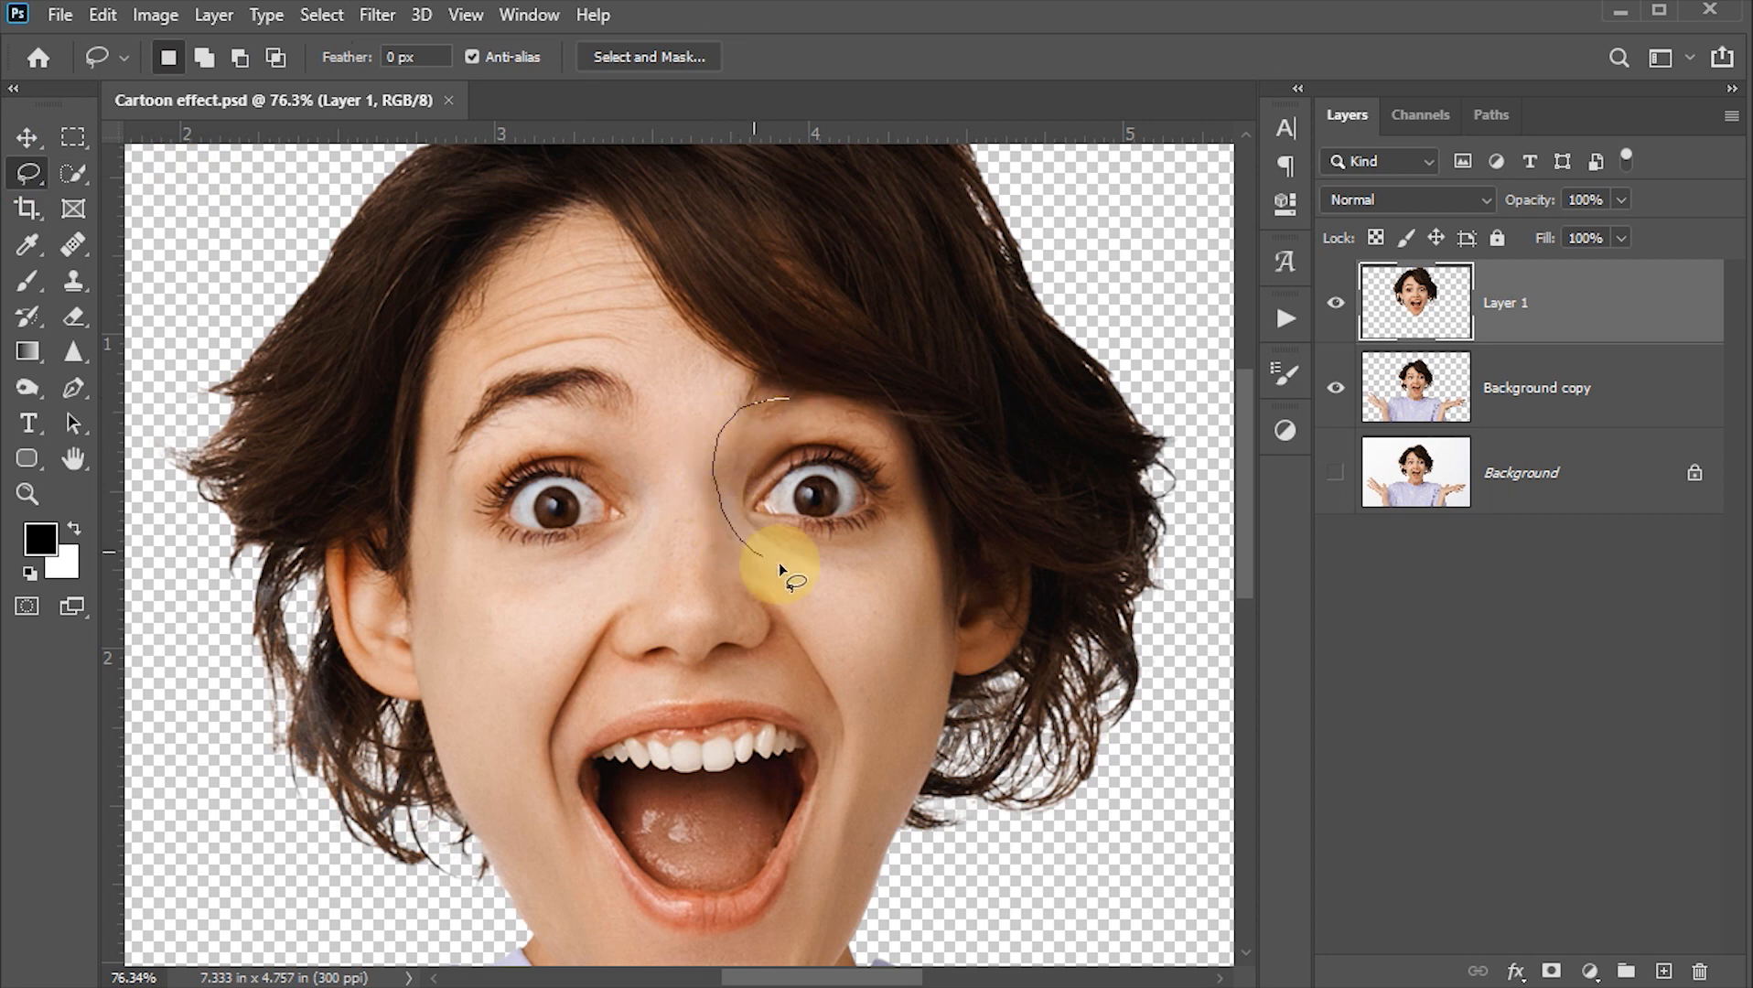
{"action": "mouse_move", "coordinate": [948, 518]}
{"action": "left_mouse_down"}
{"action": "mouse_move", "coordinate": [942, 461]}
{"action": "mouse_move", "coordinate": [887, 409]}
{"action": "left_mouse_up"}
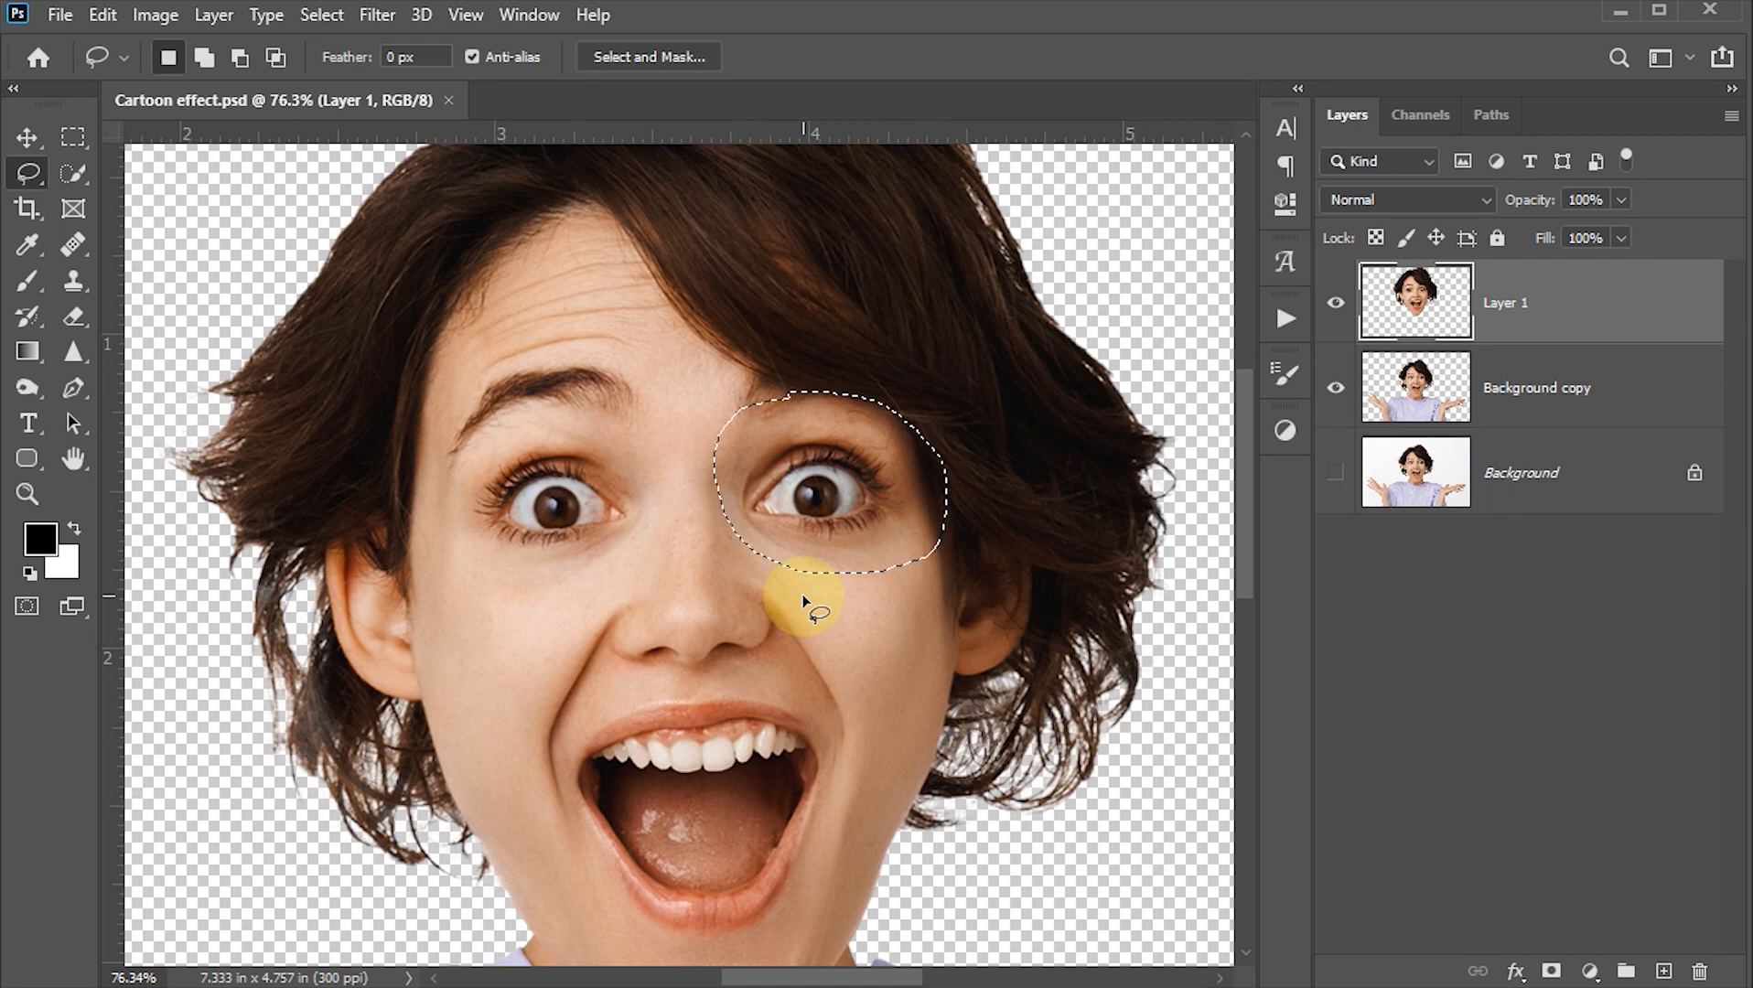
{"action": "key", "text": "ctrl+j"}
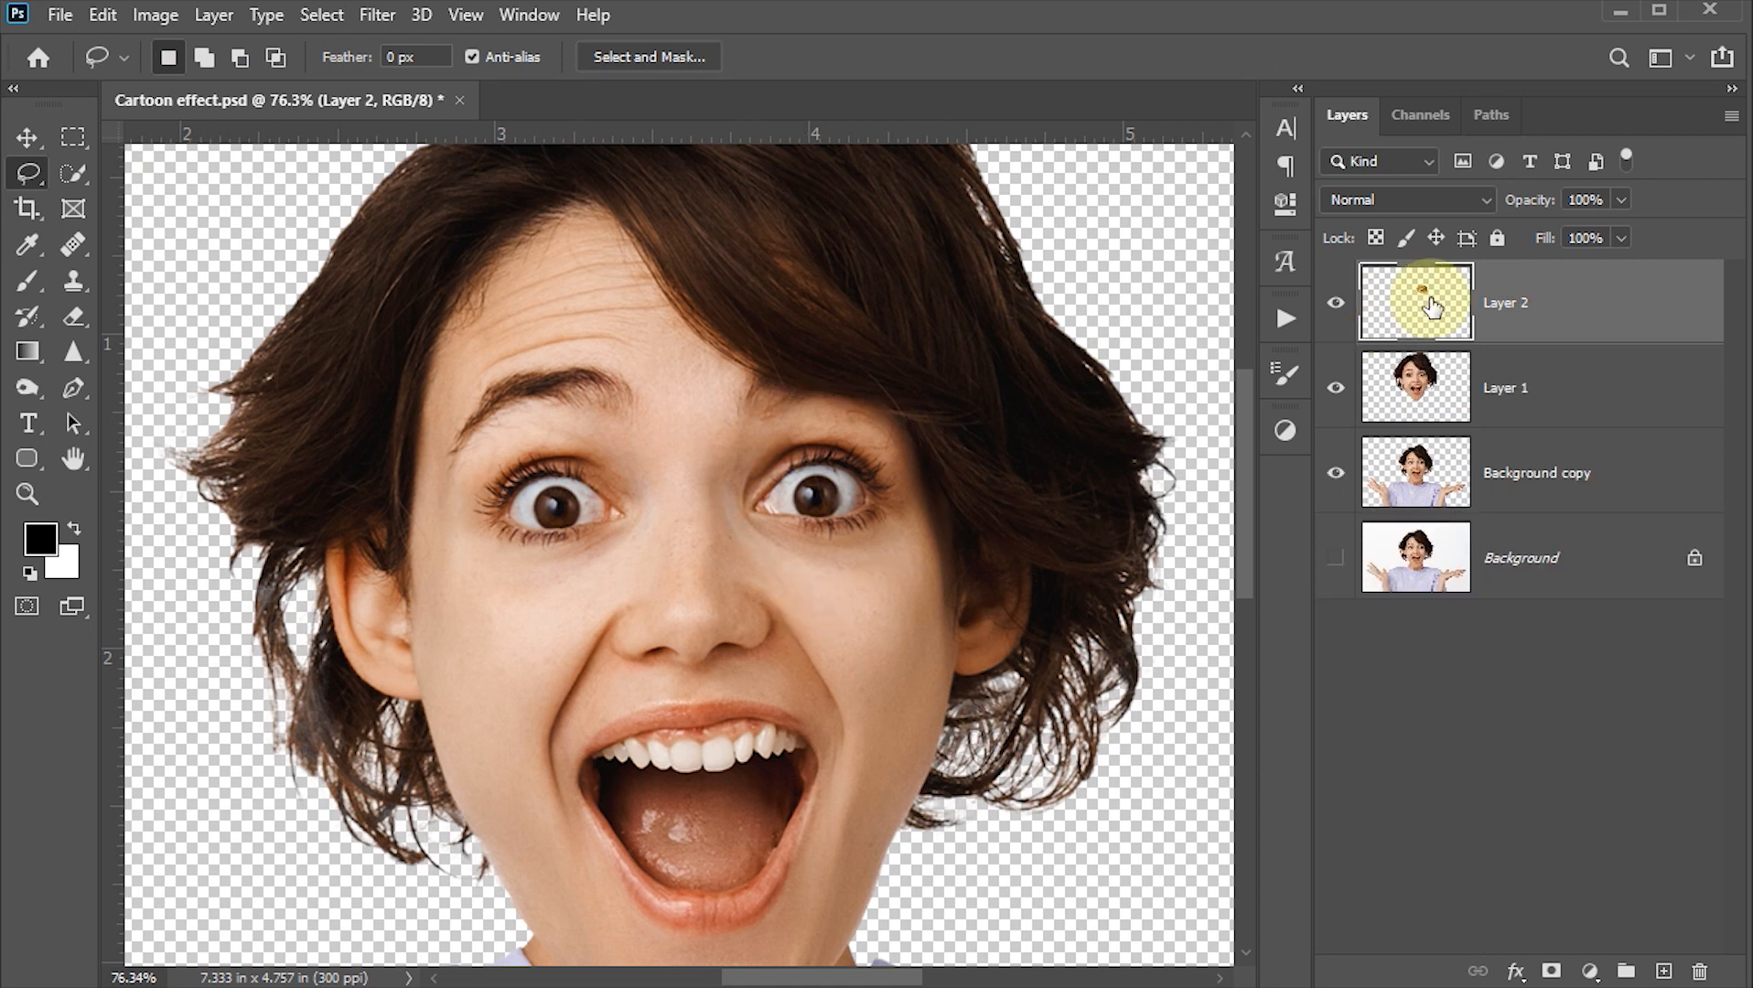
- Scale the left-eye layer proportionally to 137.98%, position it over the original eye and apply the transform
{"action": "left_click", "coordinate": [28, 137]}
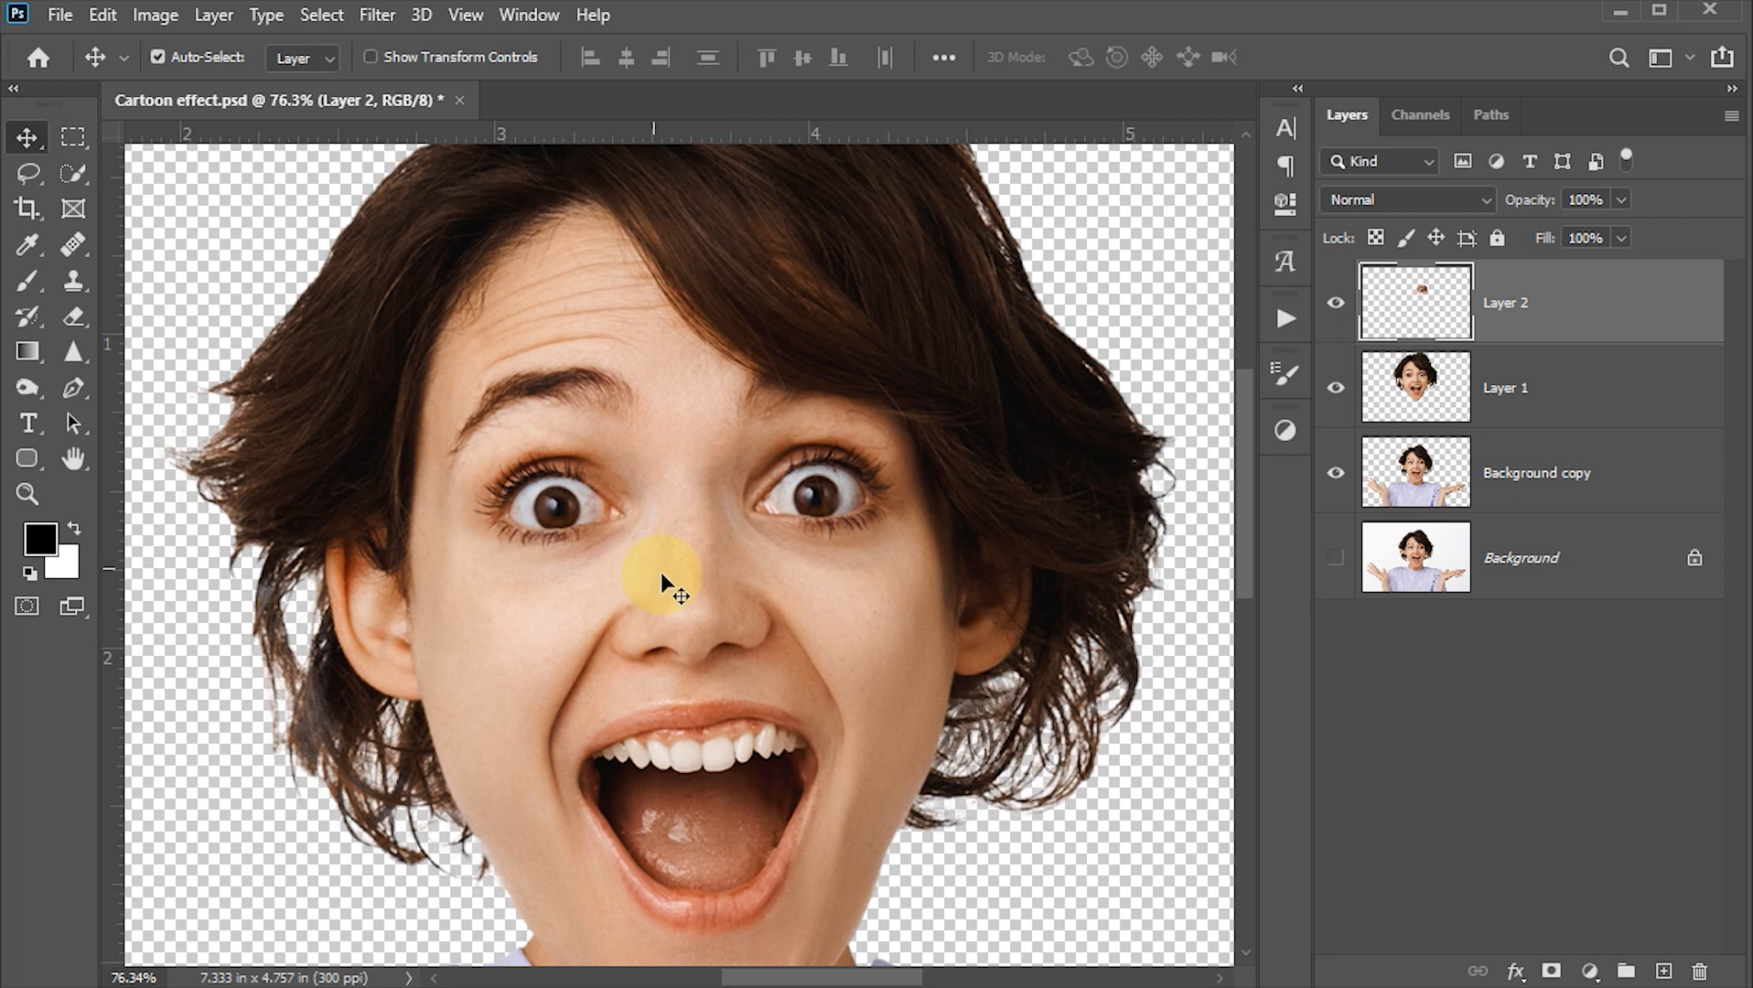
{"action": "key", "text": "ctrl"}
{"action": "key", "text": "ctrl+t"}
{"action": "left_click_drag", "start_coordinate": [947, 386], "coordinate": [992, 355]}
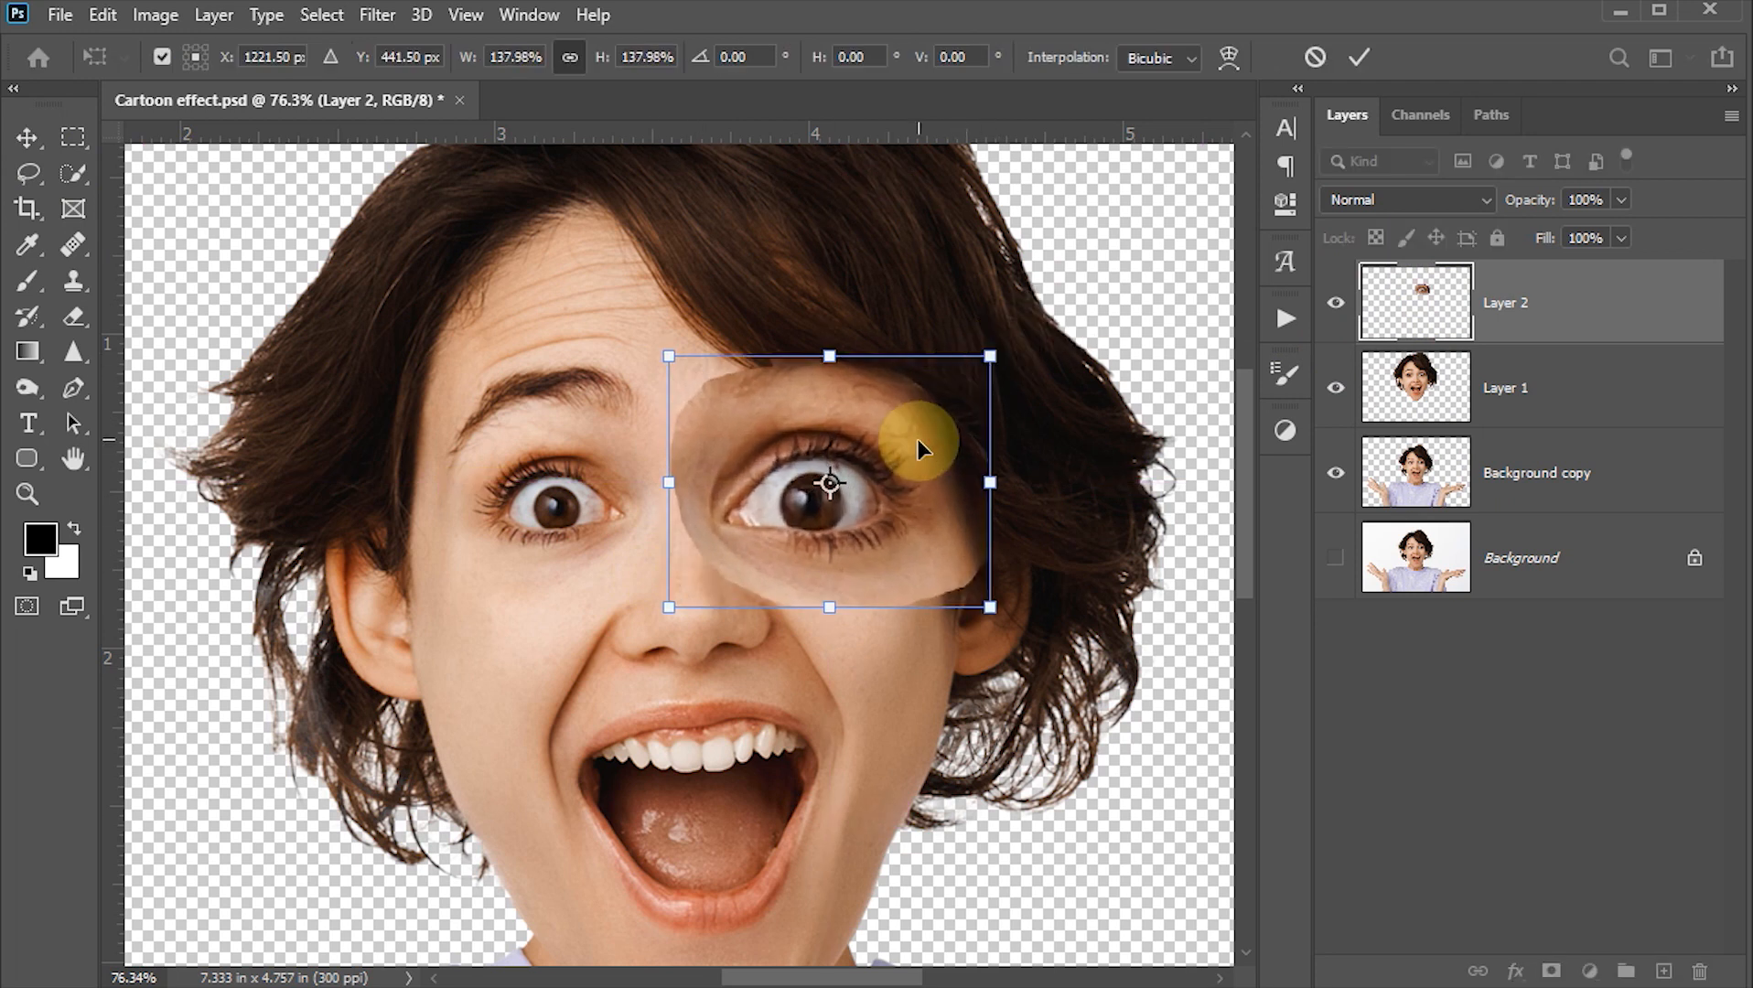
{"action": "mouse_move", "coordinate": [918, 439]}
{"action": "left_mouse_down"}
{"action": "mouse_move", "coordinate": [940, 446]}
{"action": "mouse_move", "coordinate": [924, 438]}
{"action": "left_mouse_up"}
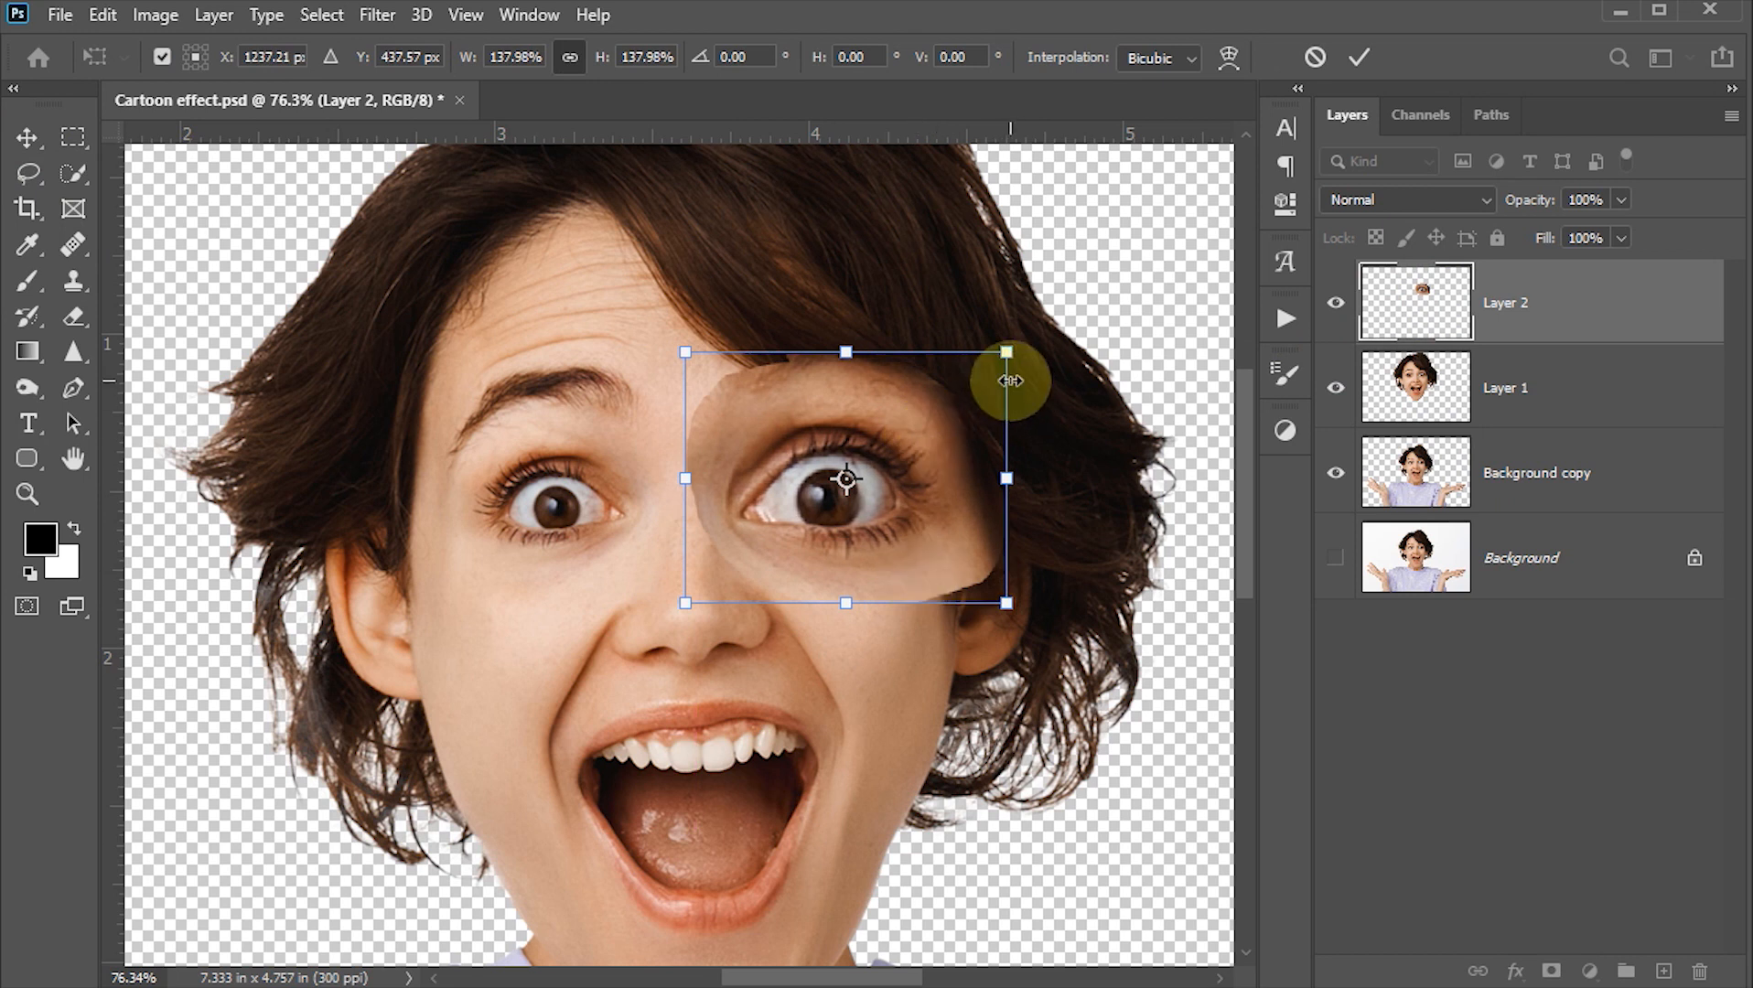
{"action": "left_click", "coordinate": [1358, 54]}
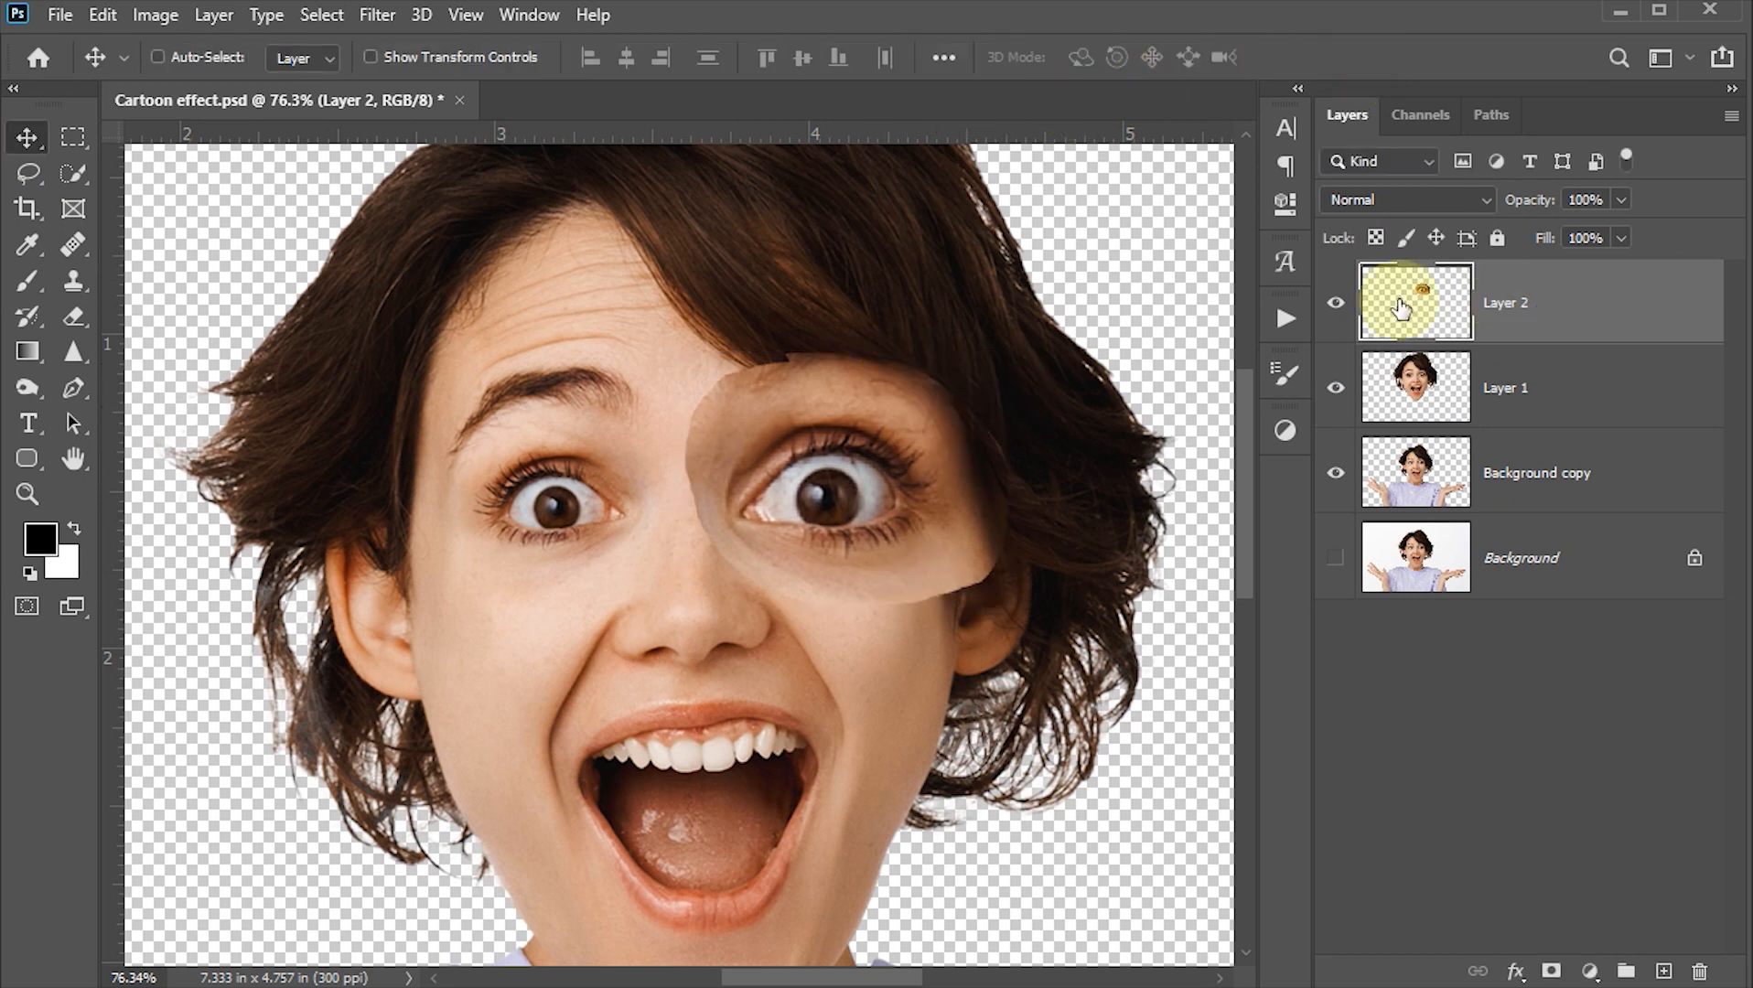
- Add a layer mask to the enlarged left eye and blend its edges with a soft black brush, finishing at size 60 and 50% opacity
{"action": "left_click", "coordinate": [1553, 972]}
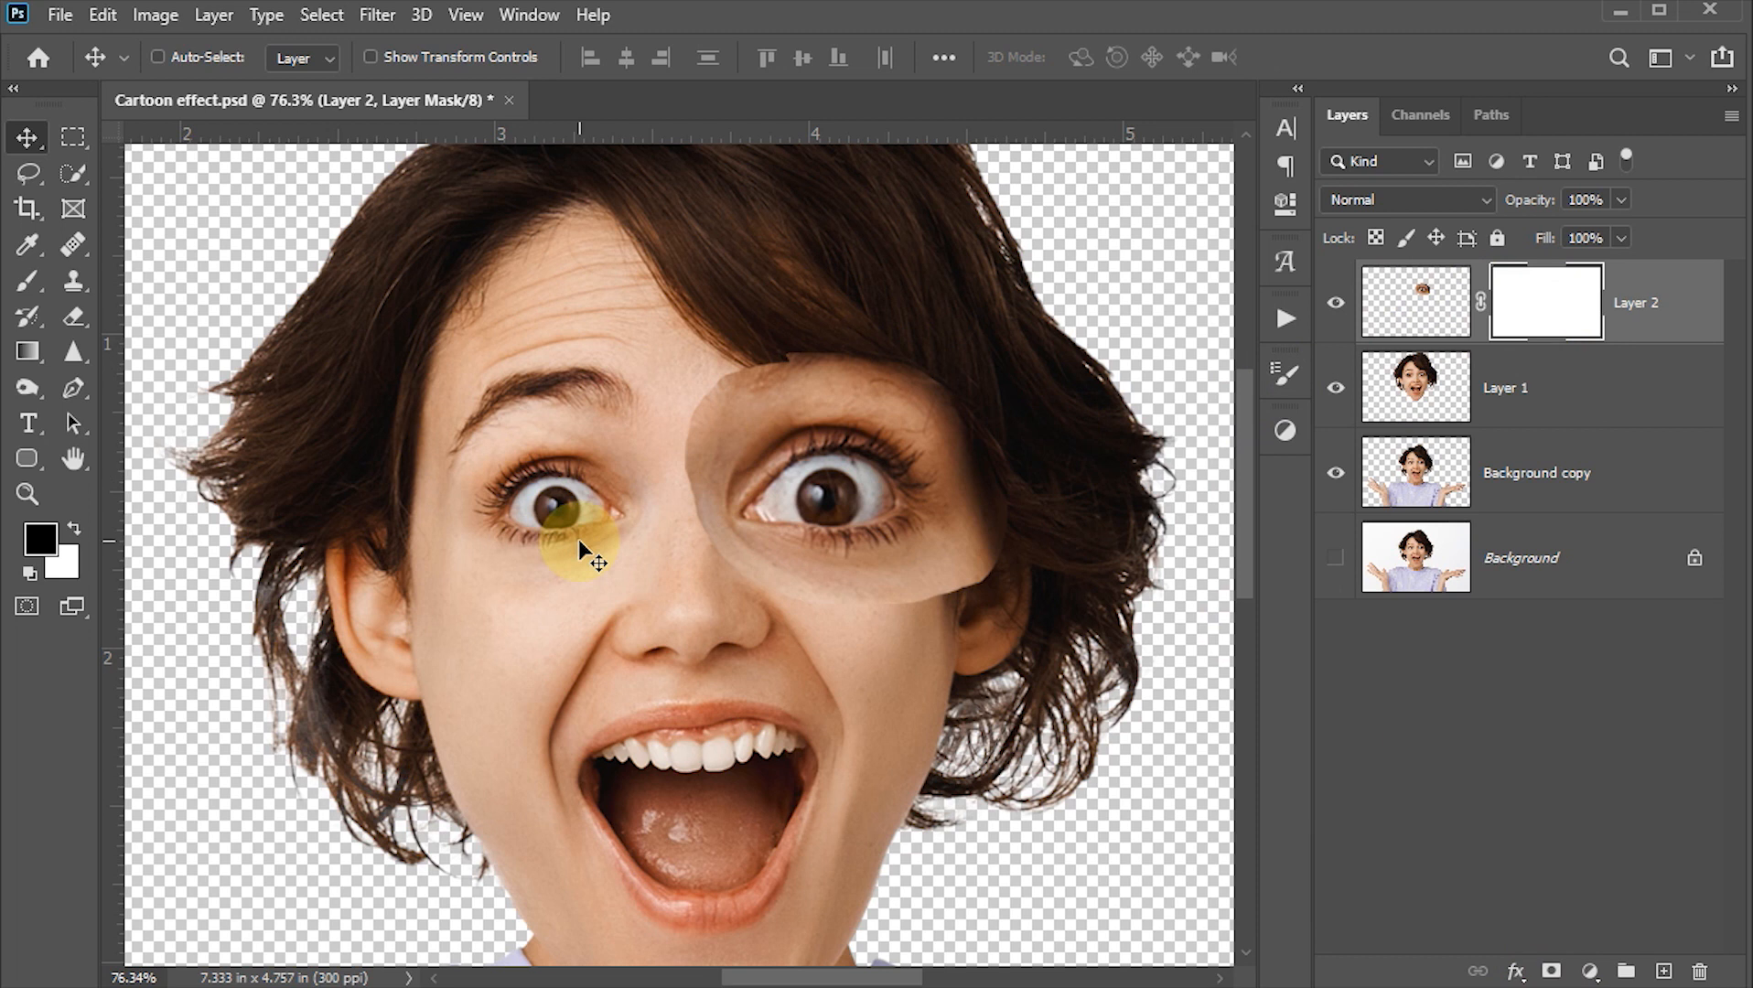
{"action": "key", "text": "b"}
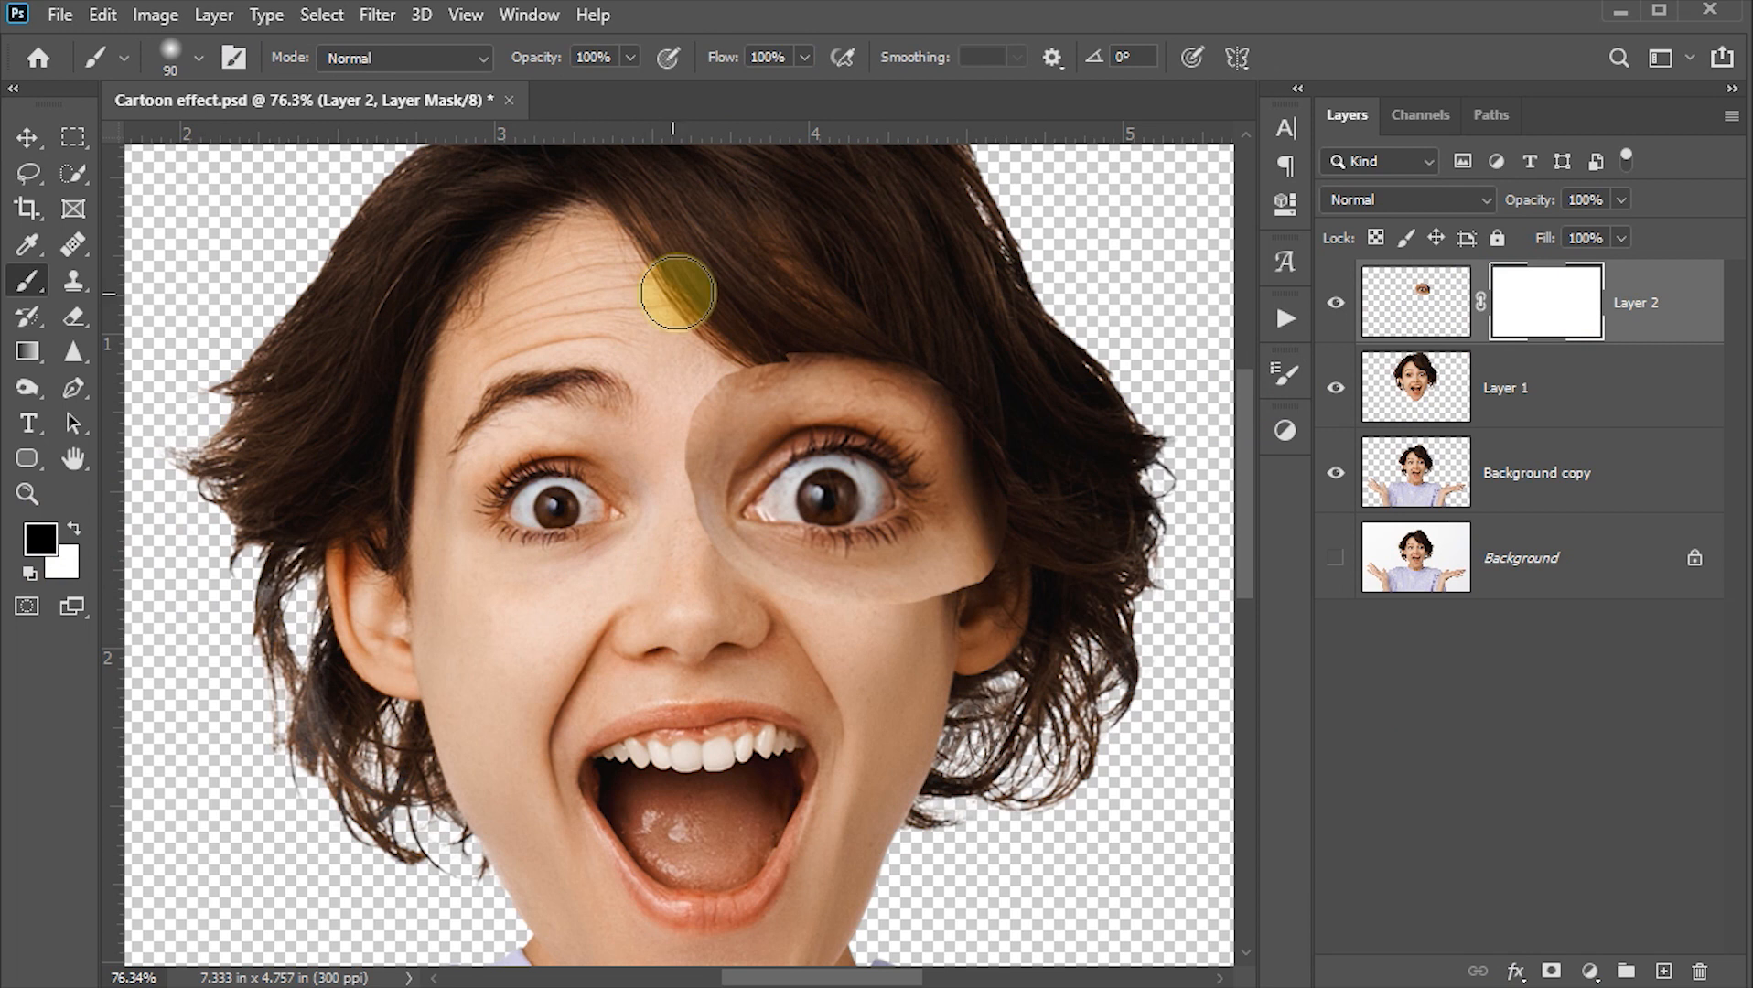
{"action": "mouse_move", "coordinate": [724, 331]}
{"action": "left_mouse_down"}
{"action": "mouse_move", "coordinate": [876, 330]}
{"action": "mouse_move", "coordinate": [834, 331]}
{"action": "mouse_move", "coordinate": [944, 359]}
{"action": "mouse_move", "coordinate": [705, 353]}
{"action": "mouse_move", "coordinate": [663, 451]}
{"action": "mouse_move", "coordinate": [667, 416]}
{"action": "mouse_move", "coordinate": [667, 518]}
{"action": "mouse_move", "coordinate": [702, 573]}
{"action": "mouse_move", "coordinate": [782, 603]}
{"action": "mouse_move", "coordinate": [955, 610]}
{"action": "mouse_move", "coordinate": [998, 579]}
{"action": "mouse_move", "coordinate": [1010, 394]}
{"action": "mouse_move", "coordinate": [768, 346]}
{"action": "mouse_move", "coordinate": [940, 359]}
{"action": "mouse_move", "coordinate": [883, 365]}
{"action": "left_mouse_up"}
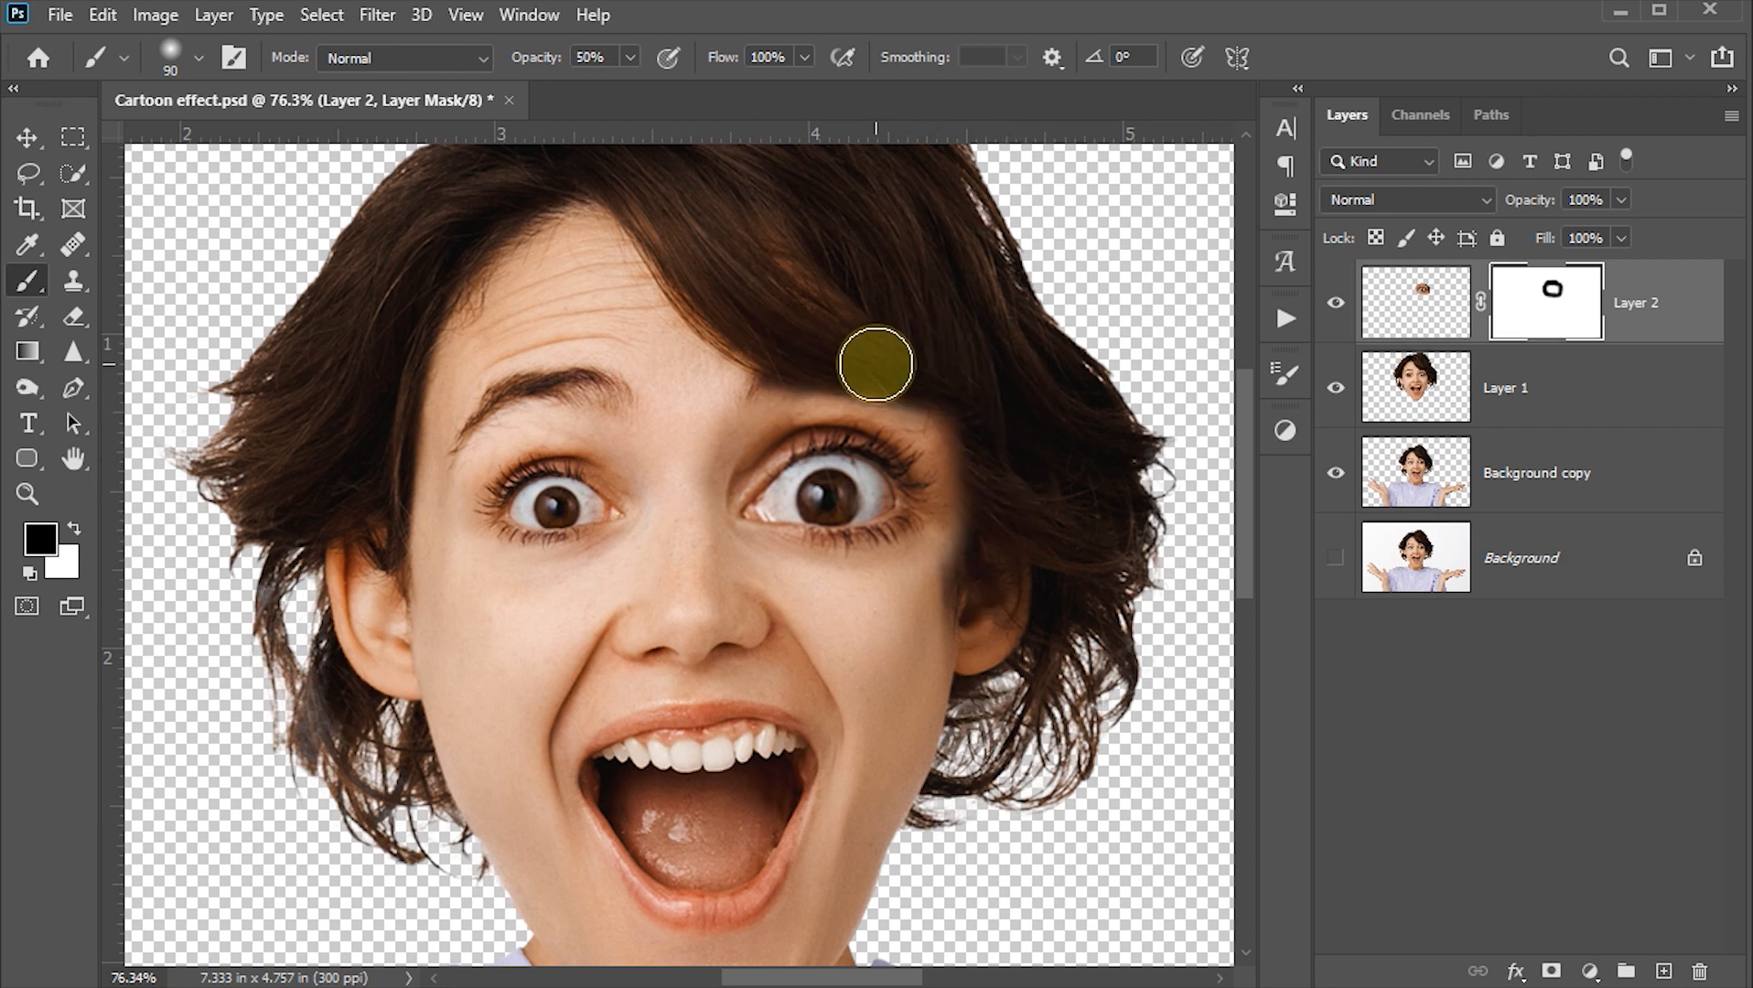
{"action": "key", "text": "bracketleft"}
{"action": "key", "text": "bracketleft"}
{"action": "key", "text": "bracketleft"}
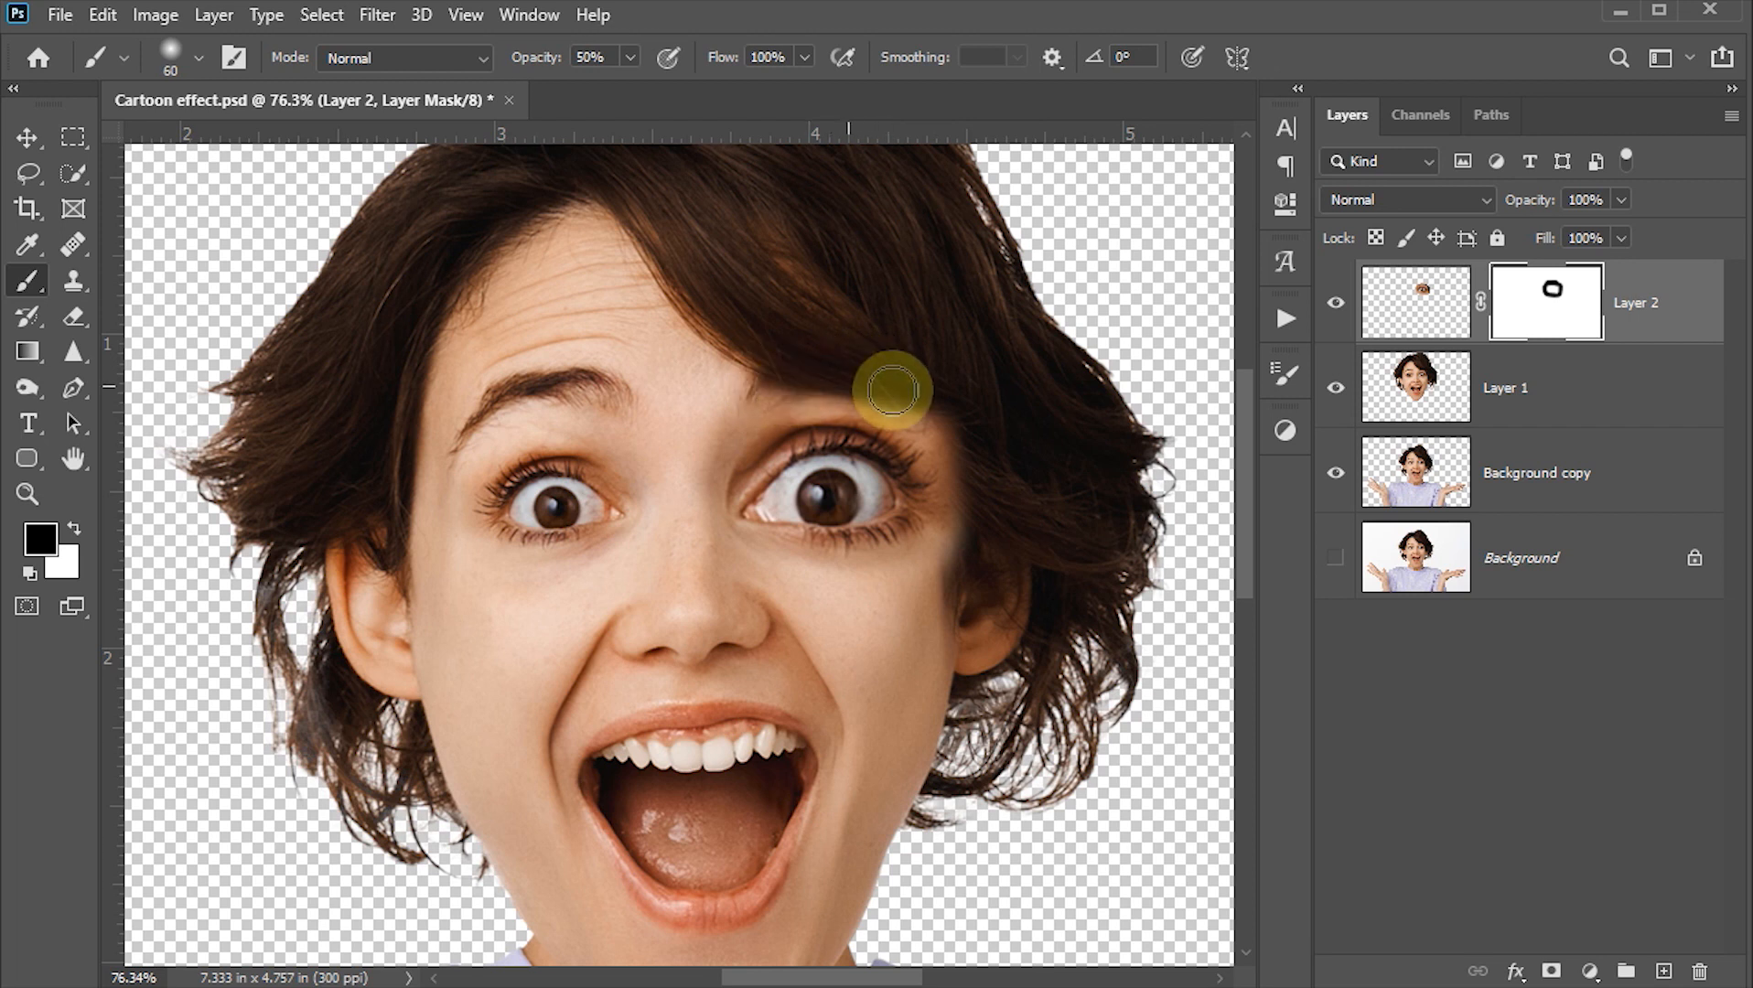
{"action": "mouse_move", "coordinate": [892, 391]}
{"action": "left_mouse_down"}
{"action": "mouse_move", "coordinate": [976, 453]}
{"action": "mouse_move", "coordinate": [981, 524]}
{"action": "left_mouse_up"}
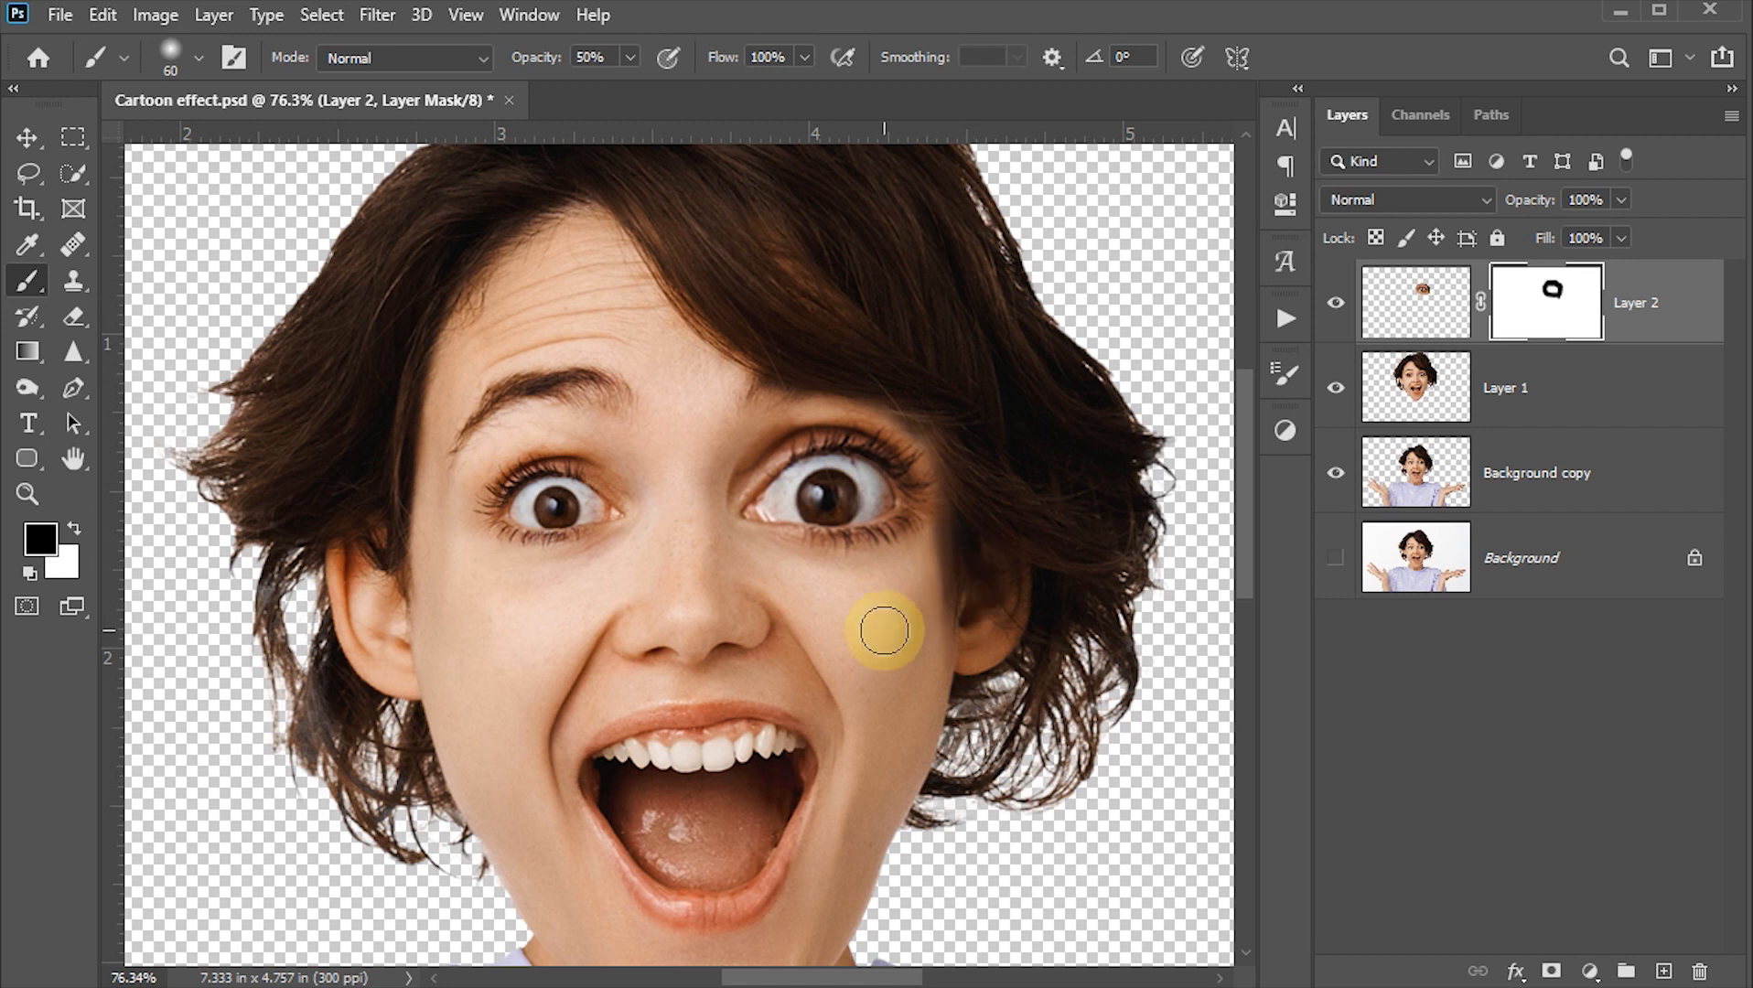
- Select the woman's right eye and eyebrow on the head layer with the Lasso tool and copy them to a new layer
{"action": "left_click", "coordinate": [1414, 394]}
{"action": "left_click", "coordinate": [28, 171]}
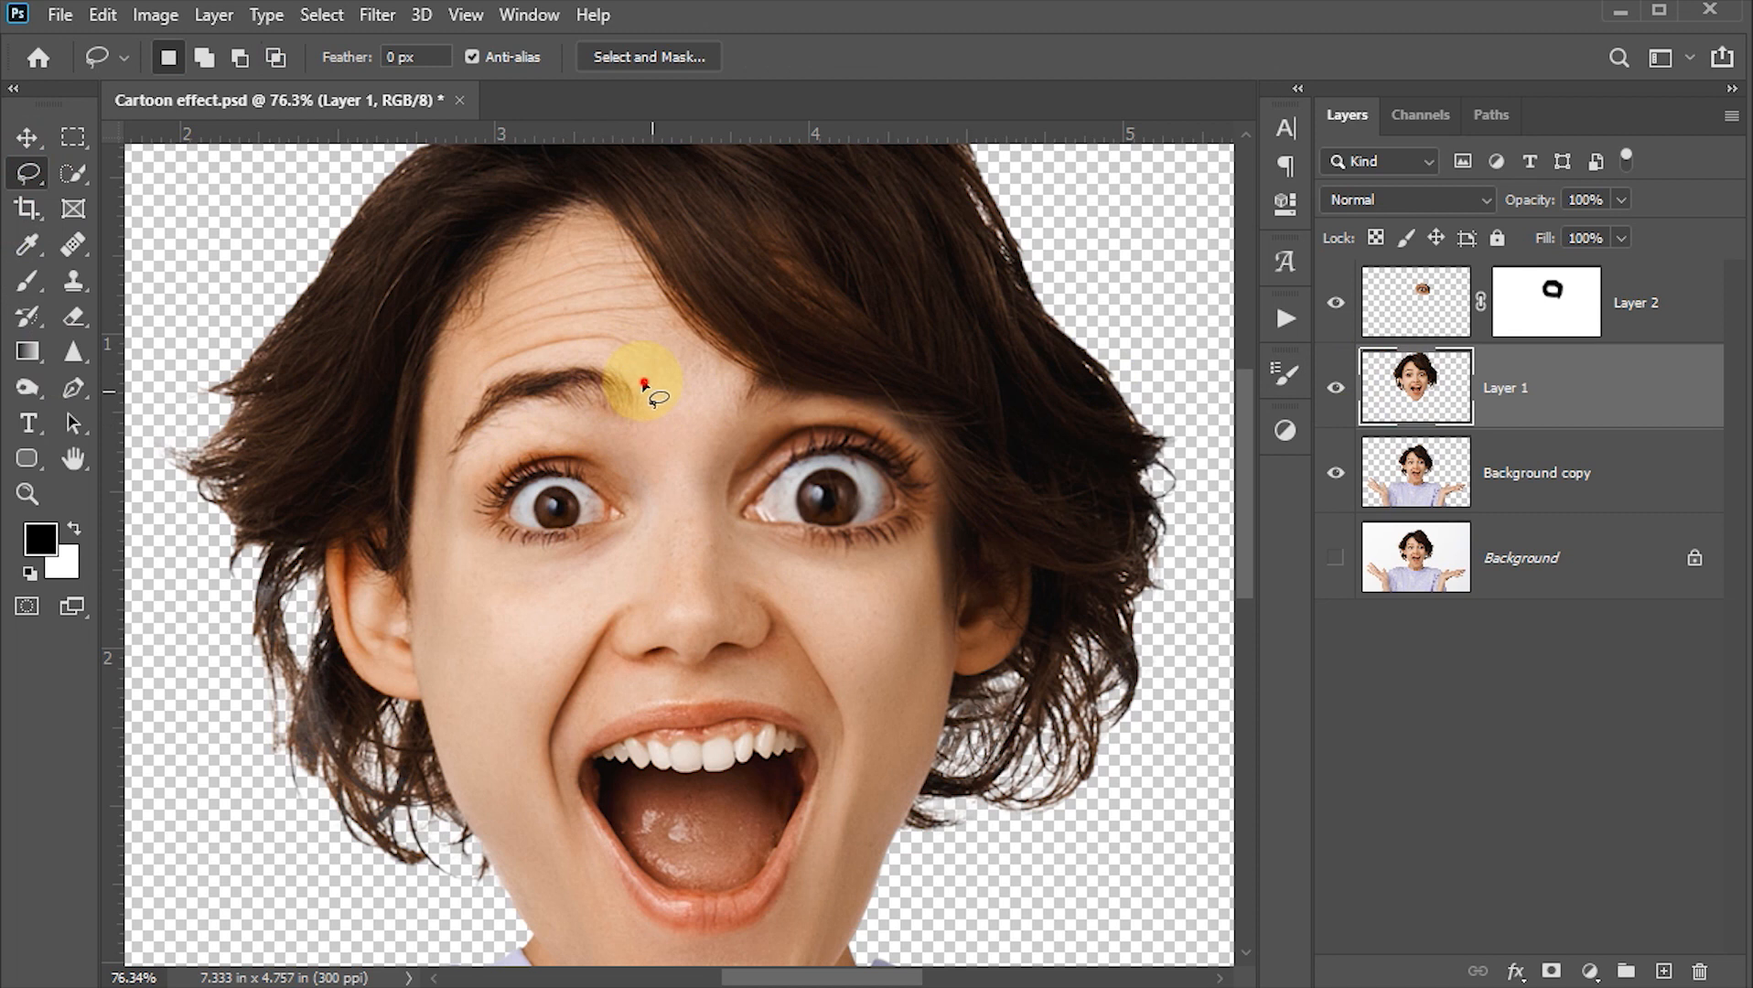
{"action": "mouse_move", "coordinate": [644, 385]}
{"action": "left_mouse_down"}
{"action": "mouse_move", "coordinate": [600, 354]}
{"action": "mouse_move", "coordinate": [498, 367]}
{"action": "left_mouse_up"}
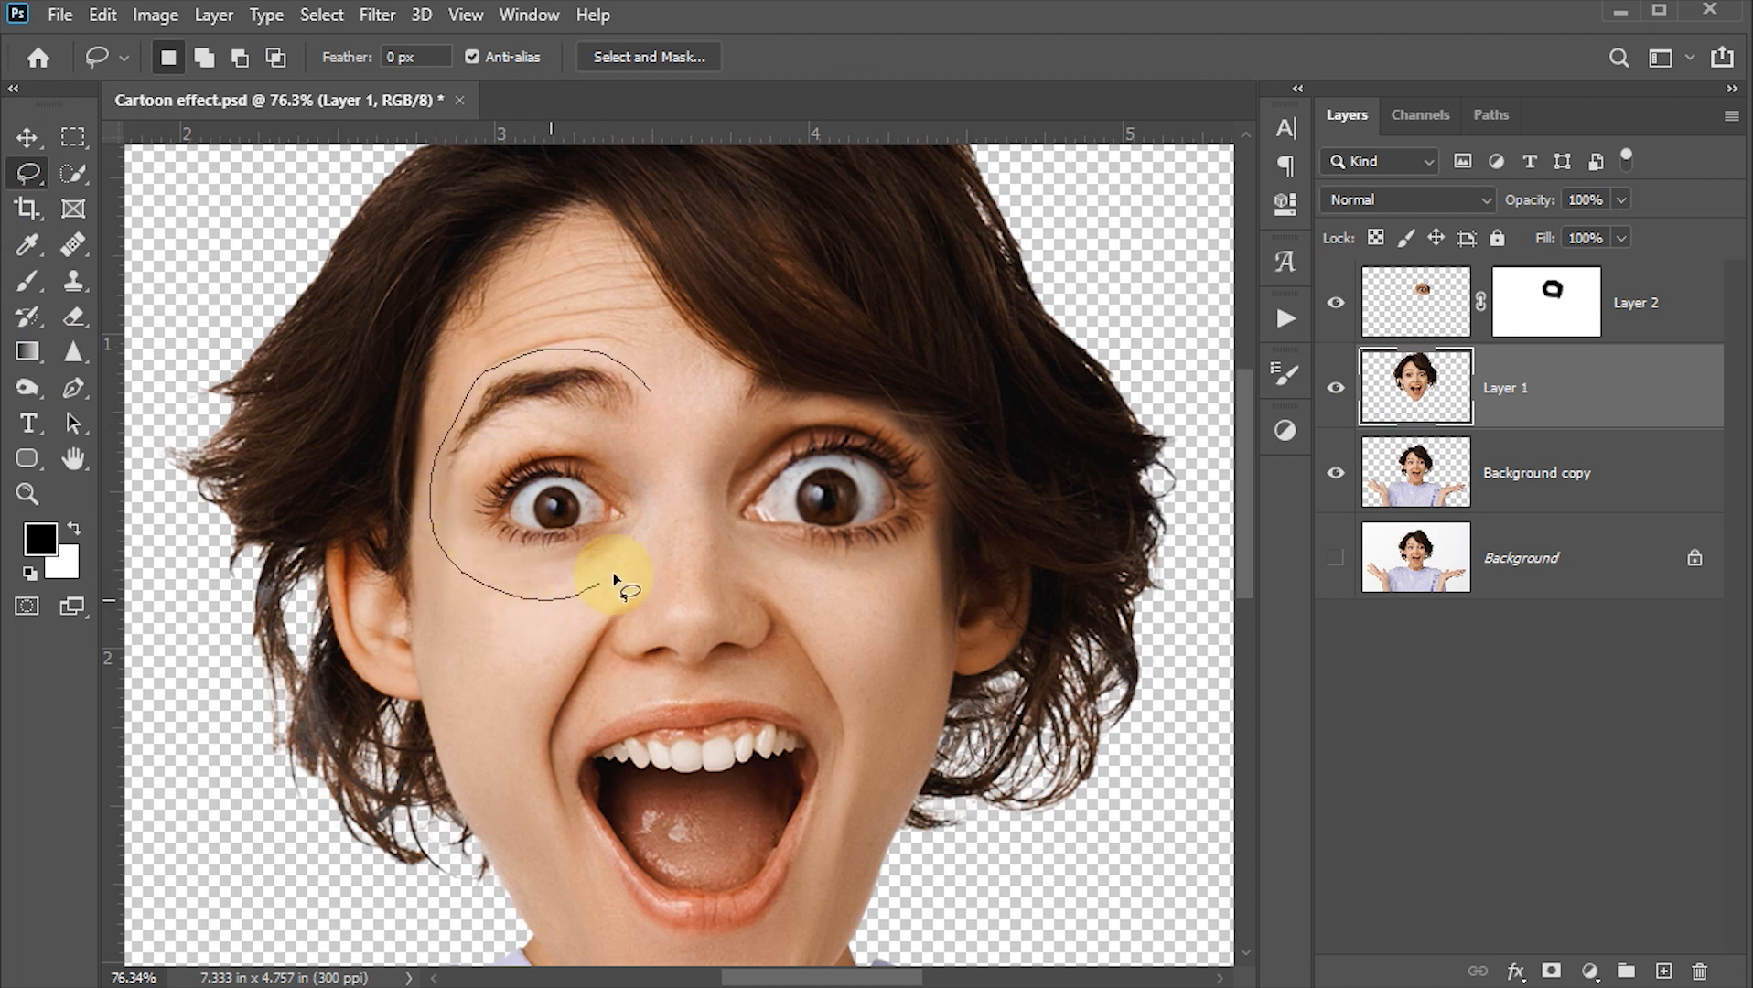
{"action": "left_click_drag", "start_coordinate": [663, 505], "coordinate": [677, 417]}
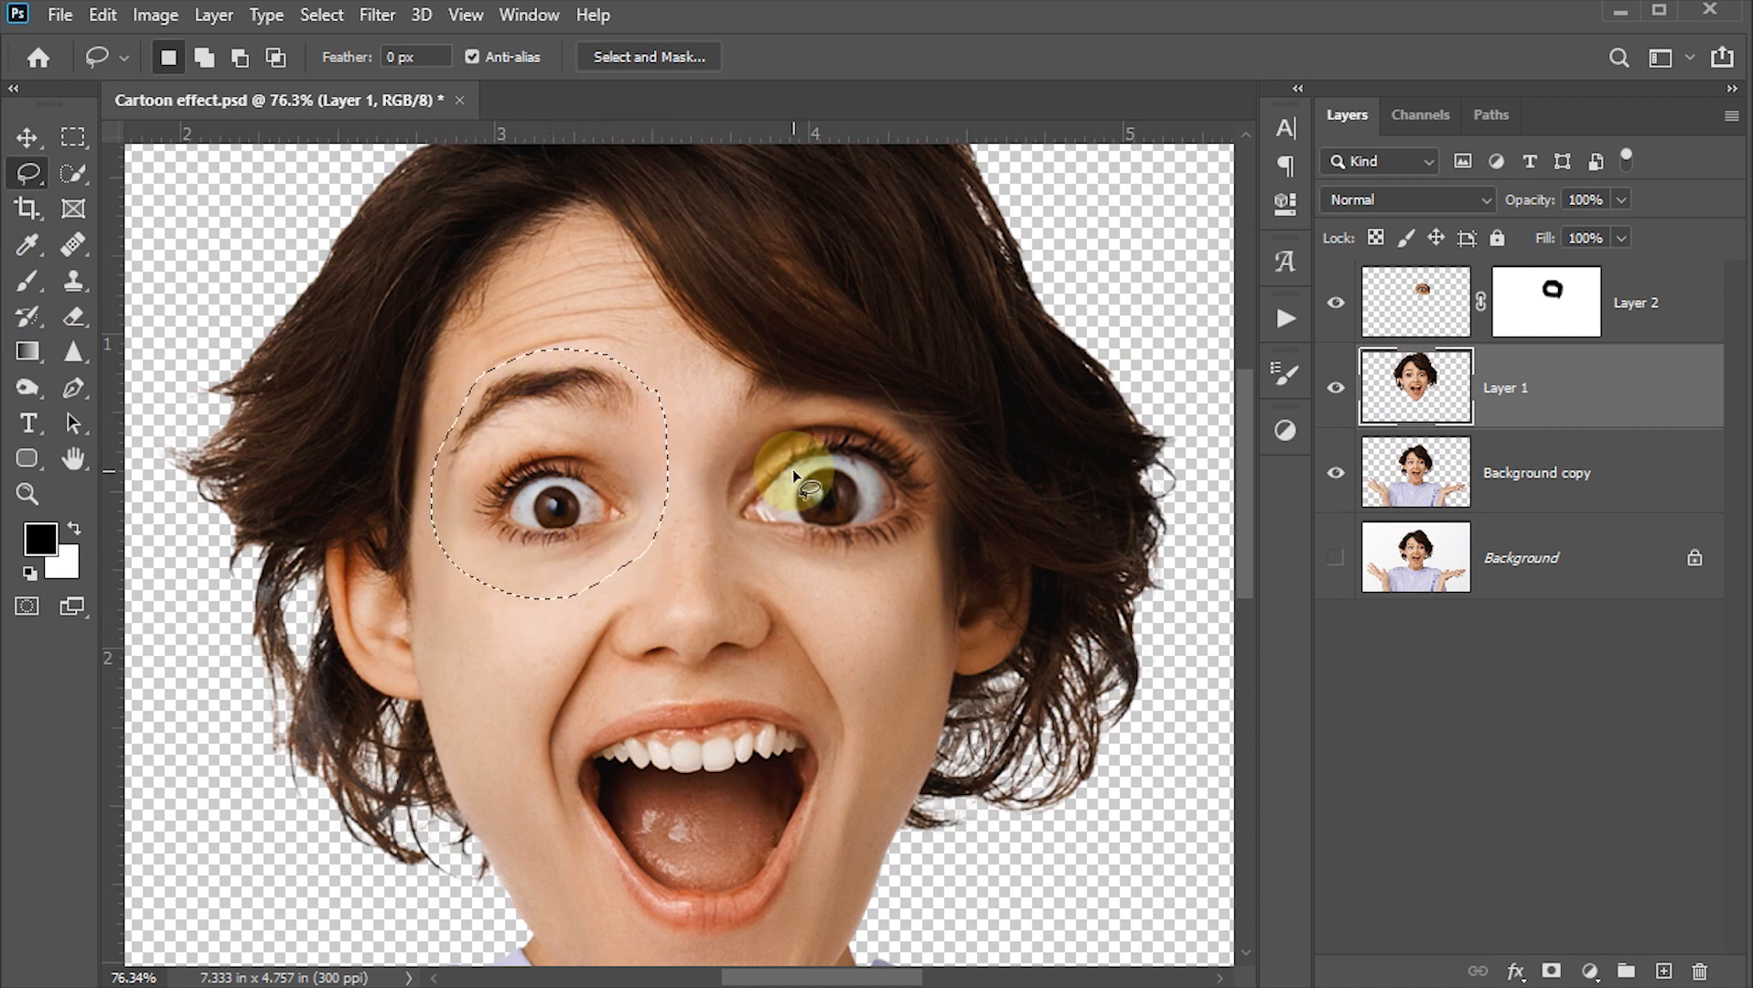
{"action": "key", "text": "ctrl+j"}
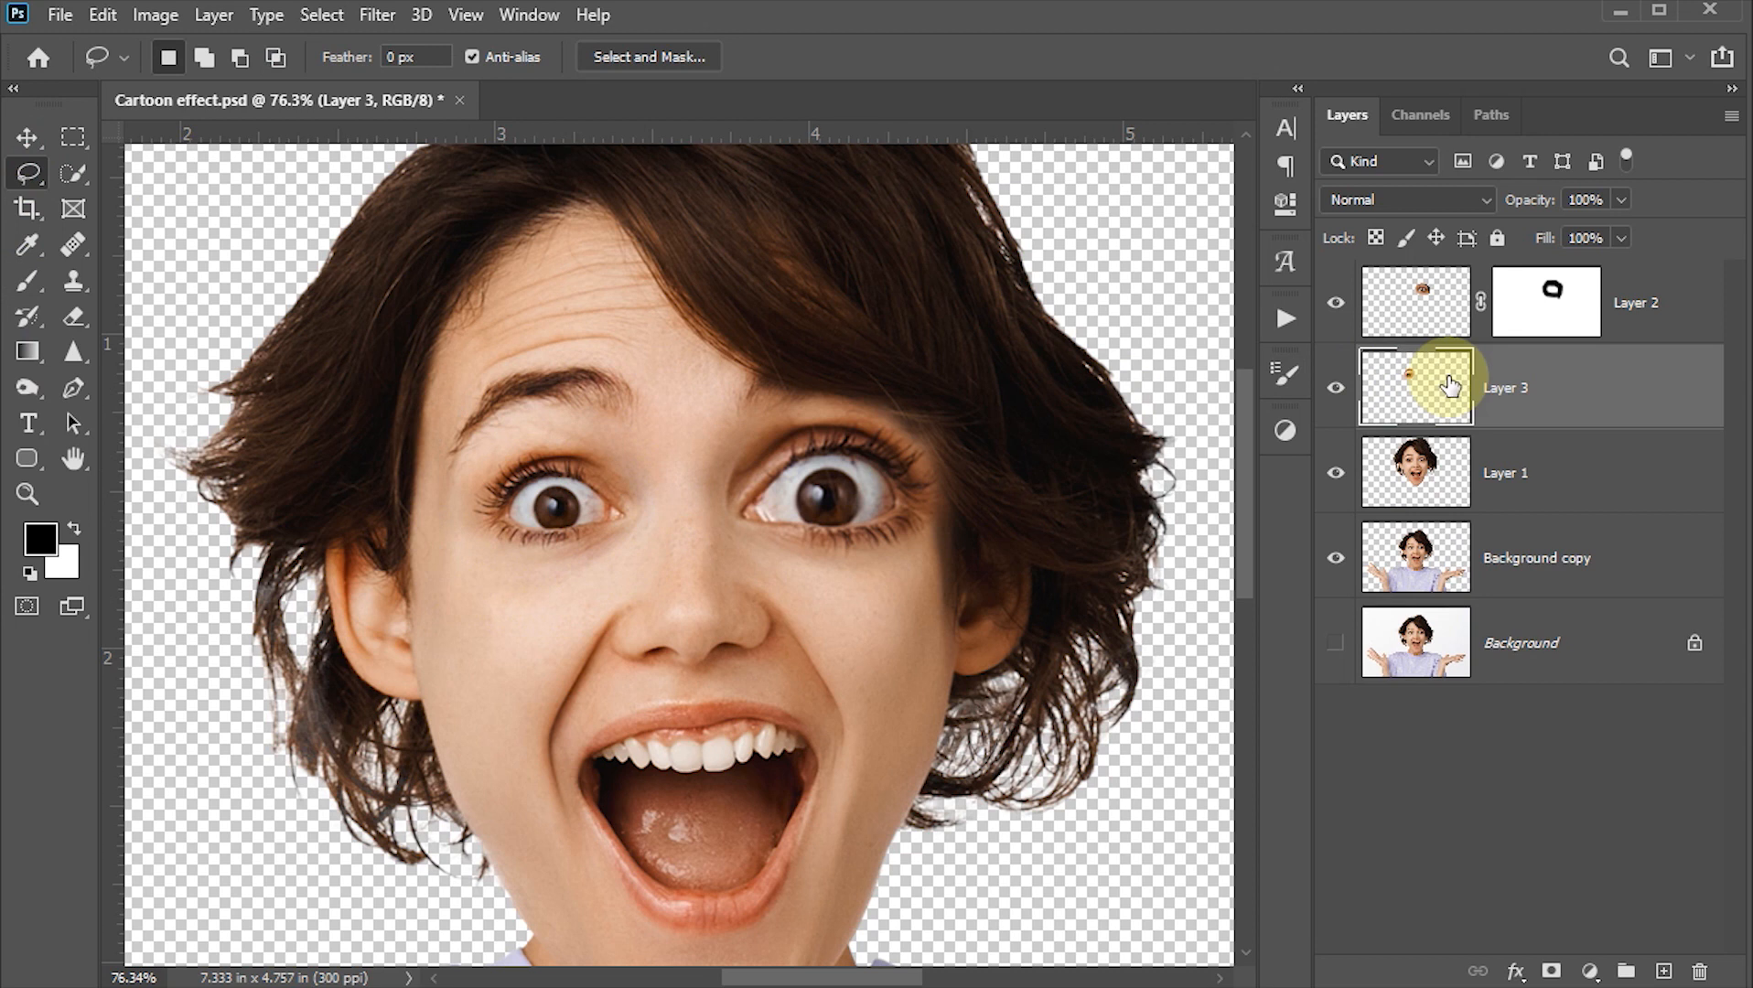
- Scale the right-eye layer proportionally to 142.33%, position it level with the other eye and apply the transform
{"action": "key", "text": "ctrl+t"}
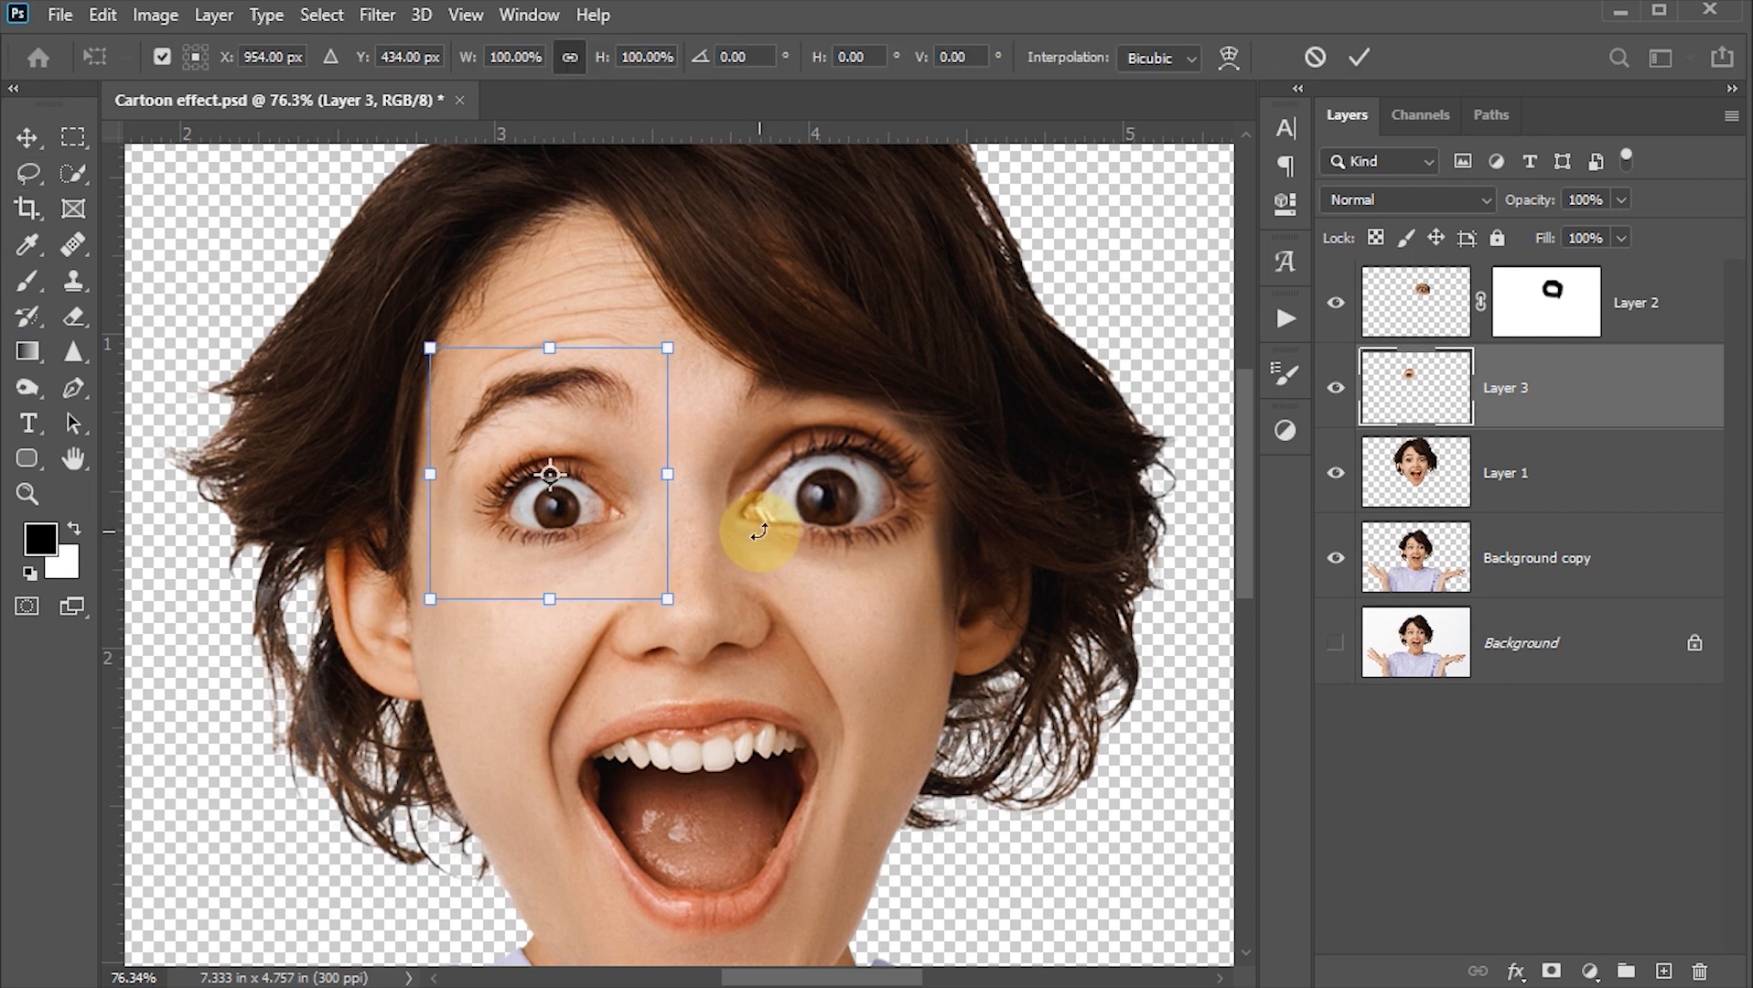
{"action": "left_click_drag", "start_coordinate": [423, 346], "coordinate": [380, 305]}
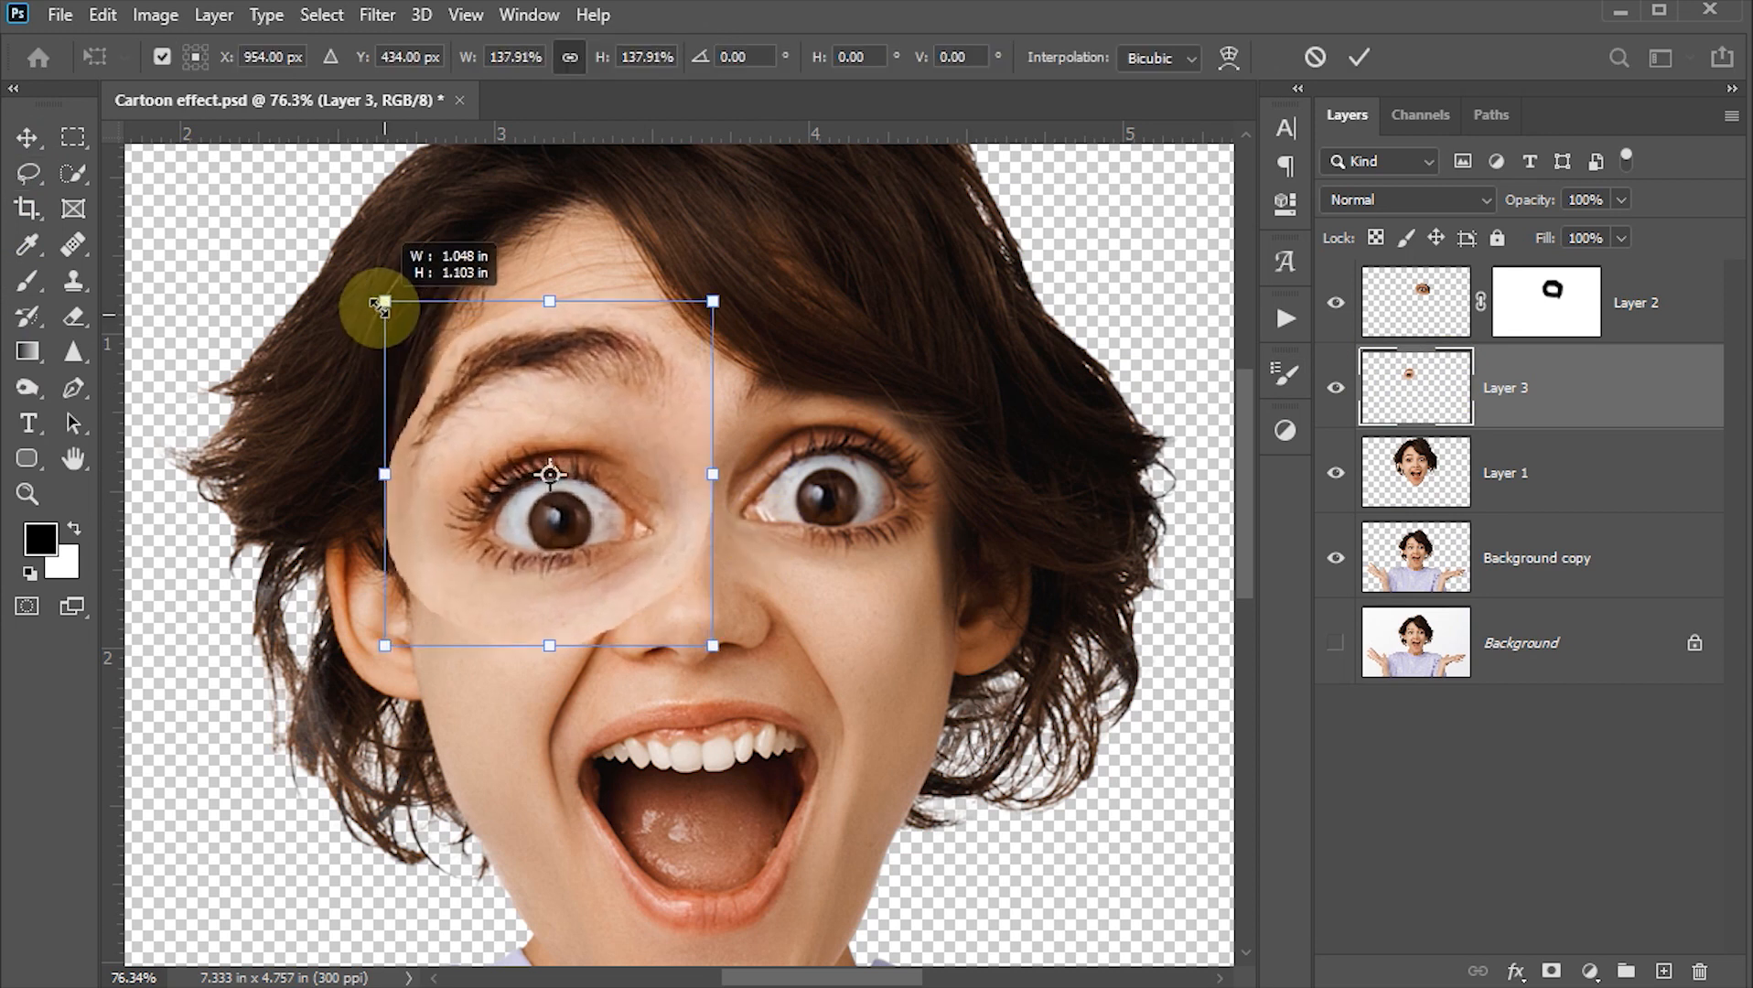
{"action": "left_click_drag", "start_coordinate": [555, 509], "coordinate": [548, 484]}
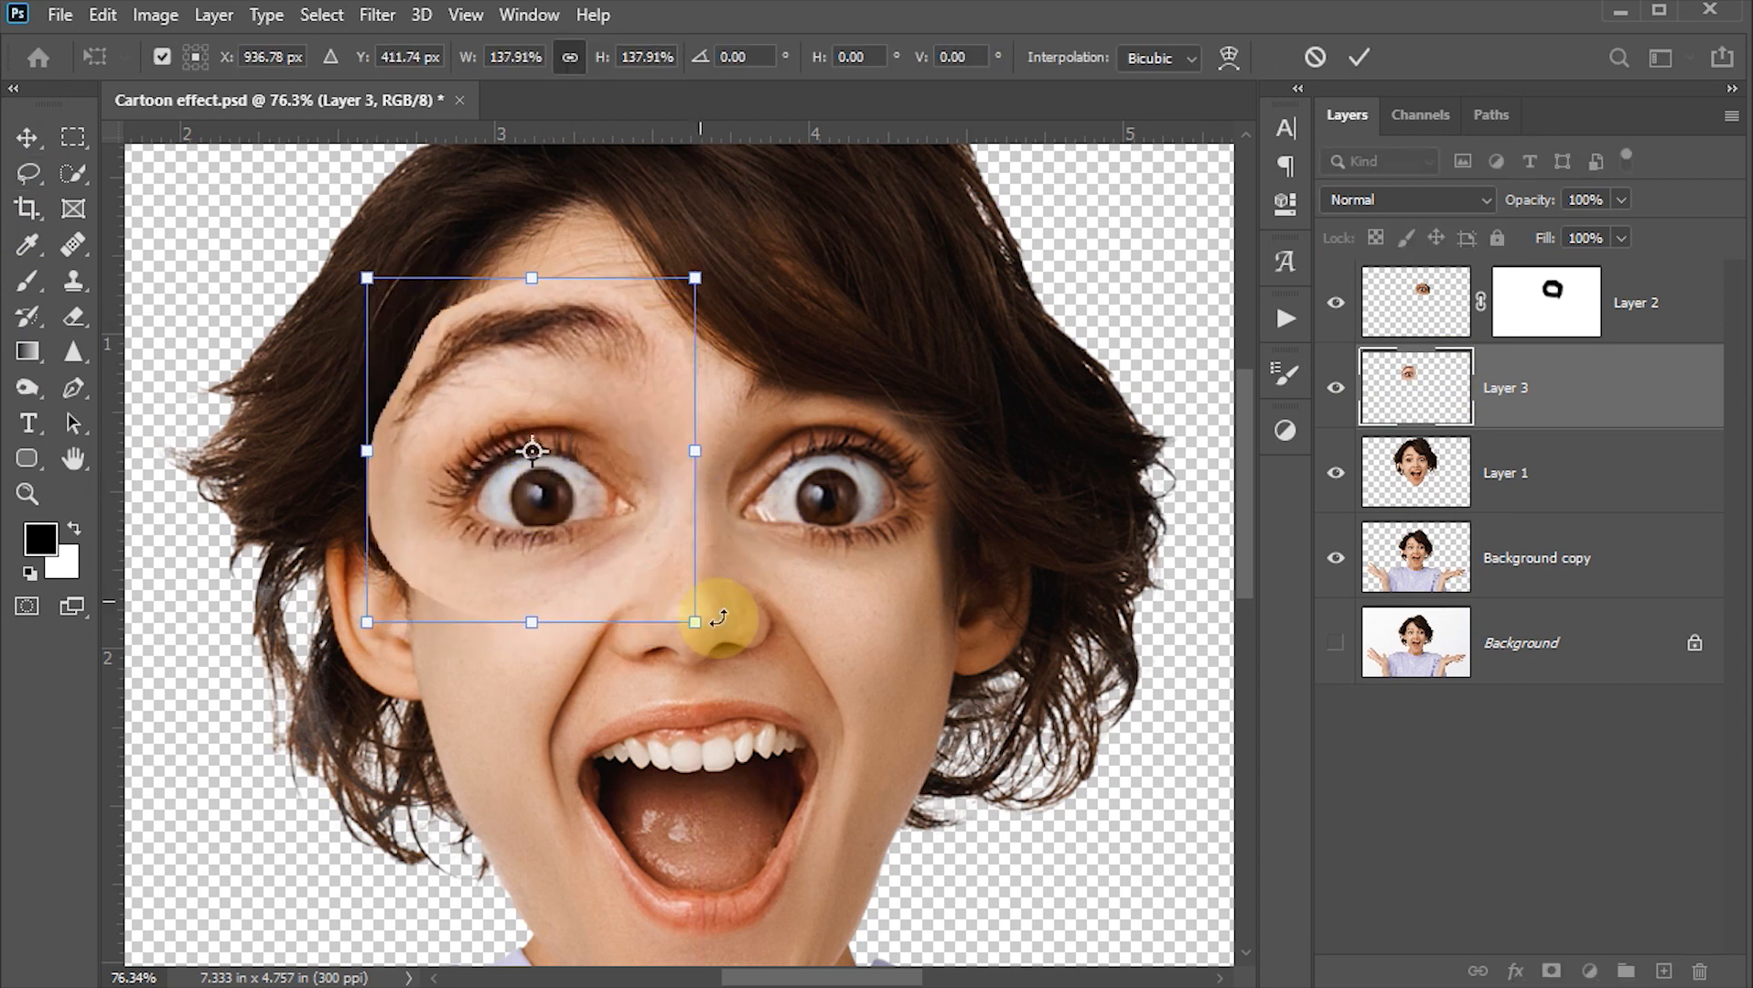
{"action": "left_click_drag", "start_coordinate": [702, 626], "coordinate": [660, 578]}
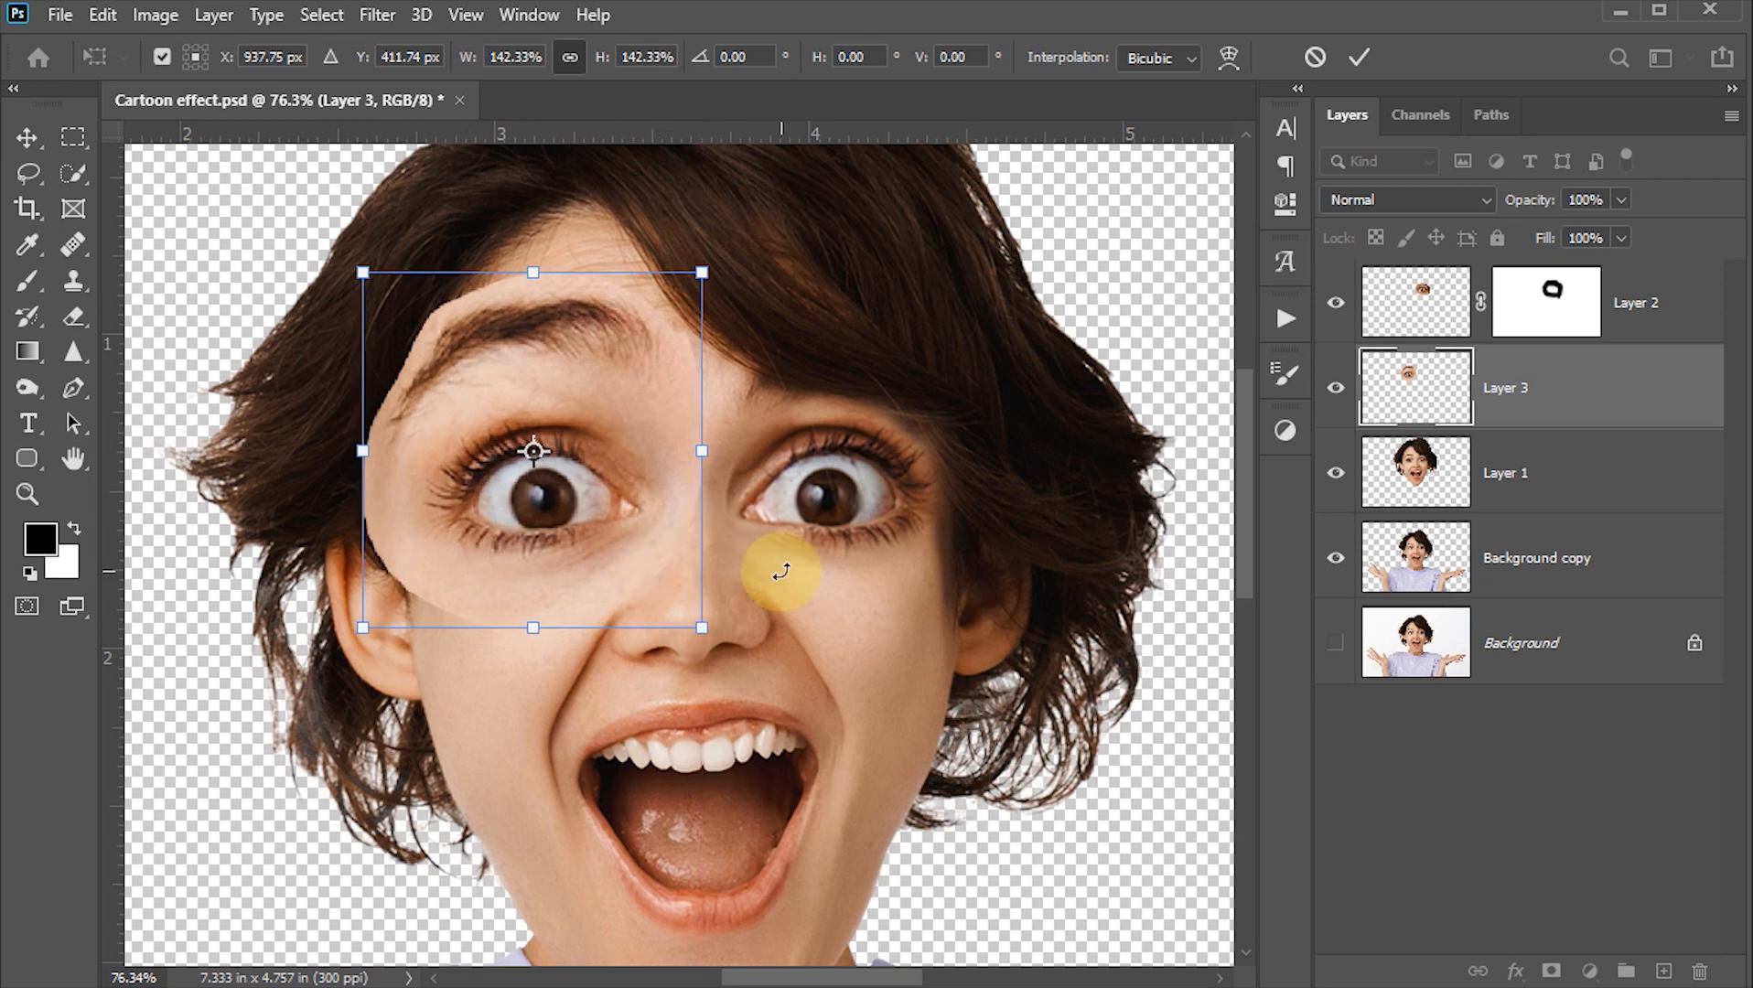
{"action": "left_click", "coordinate": [1359, 57]}
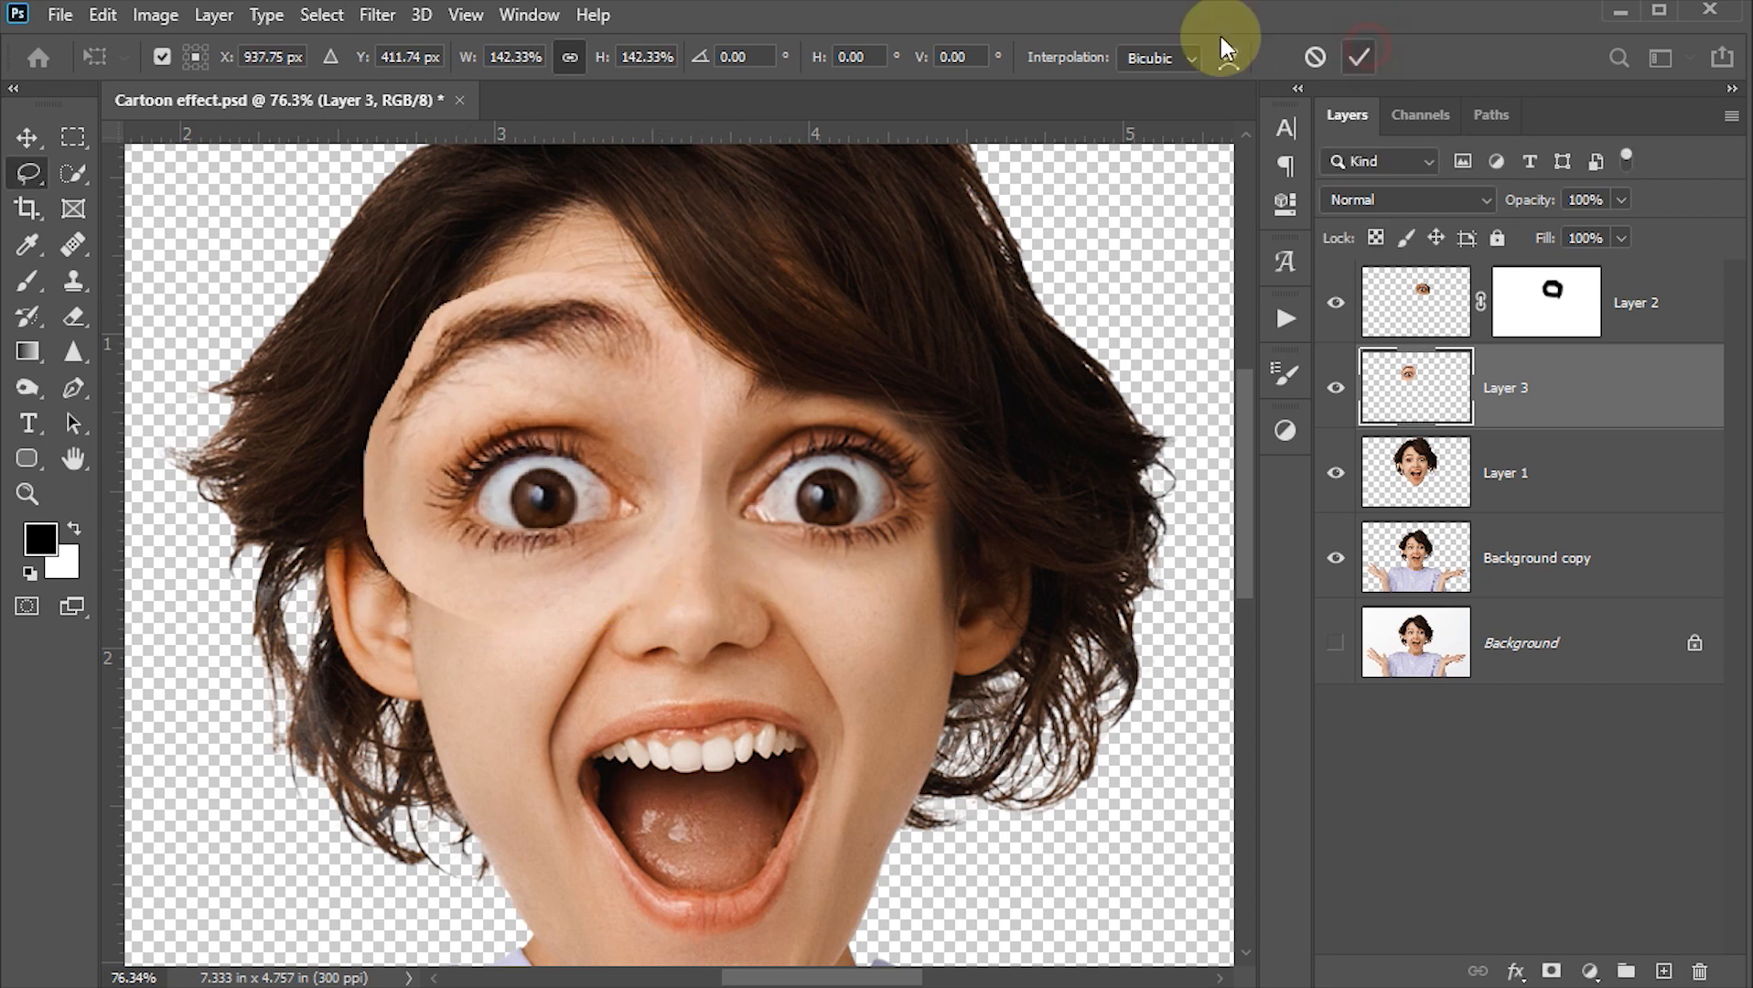
- Add a layer mask to the right-eye layer and paint out its surrounding edges in black, finishing with a size 80 brush at 50% opacity
{"action": "key", "text": "l"}
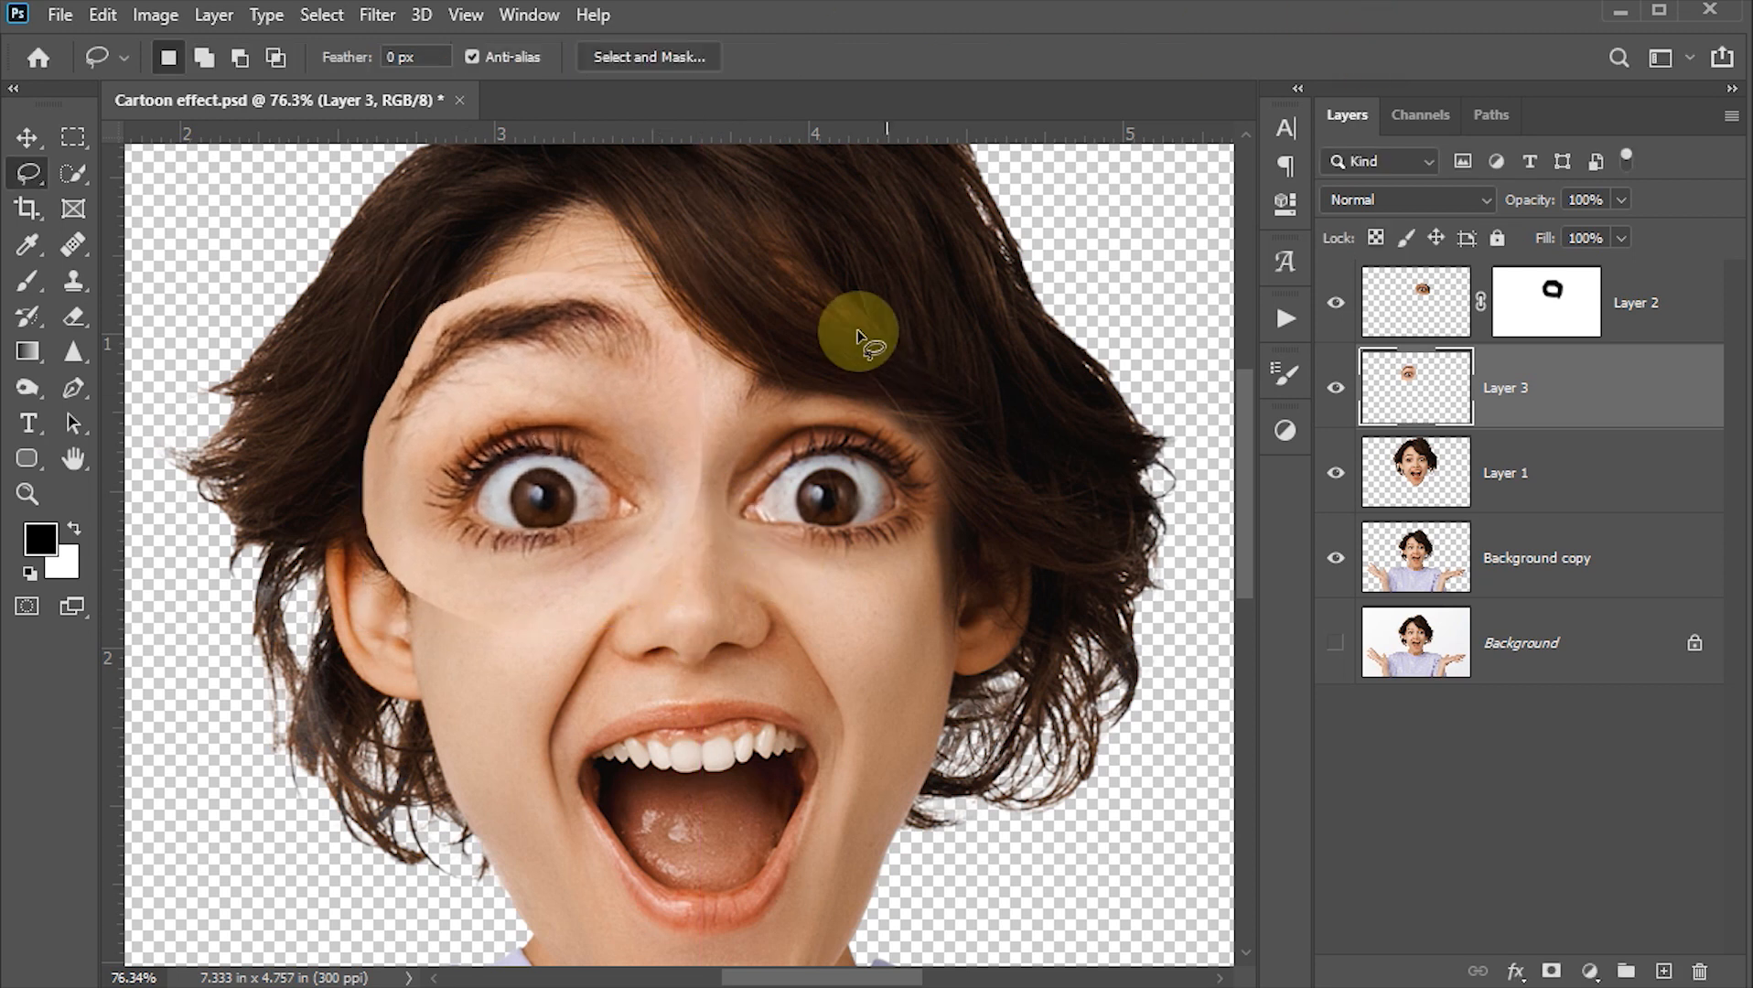
{"action": "left_click", "coordinate": [1552, 973]}
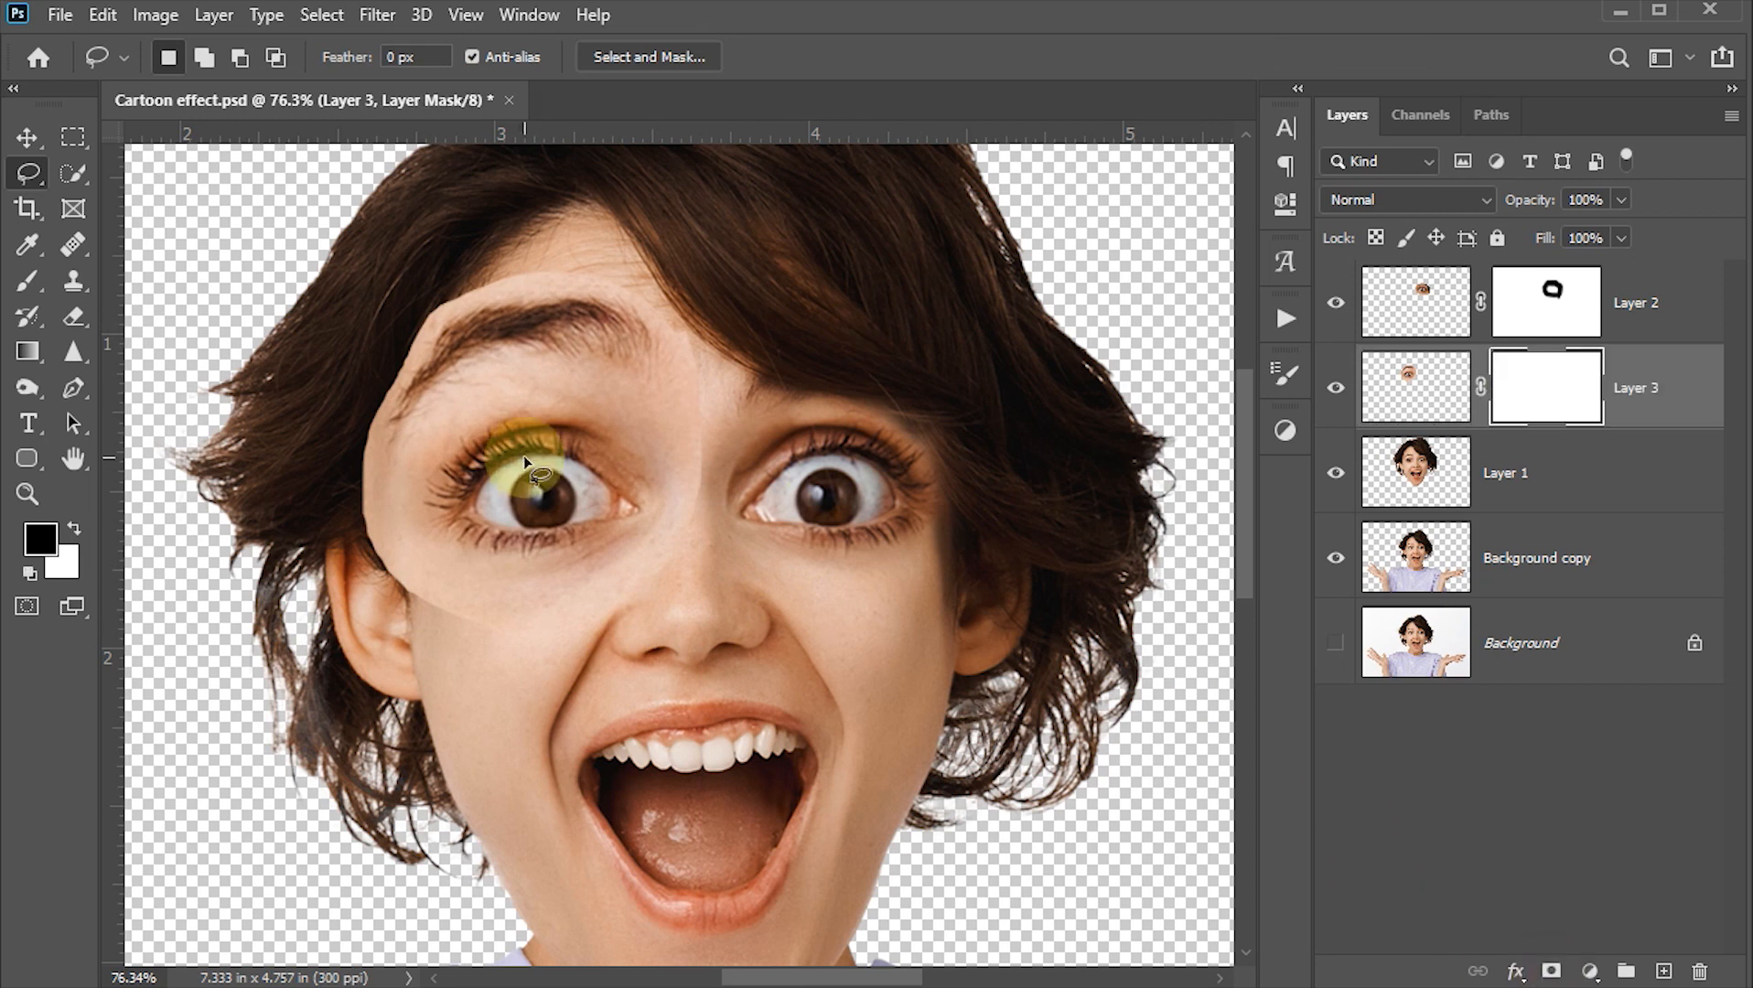
{"action": "key", "text": "b"}
{"action": "key", "text": "bracketright"}
{"action": "key", "text": "bracketright"}
{"action": "key", "text": "bracketright"}
{"action": "key", "text": "bracketright"}
{"action": "key", "text": "bracketright"}
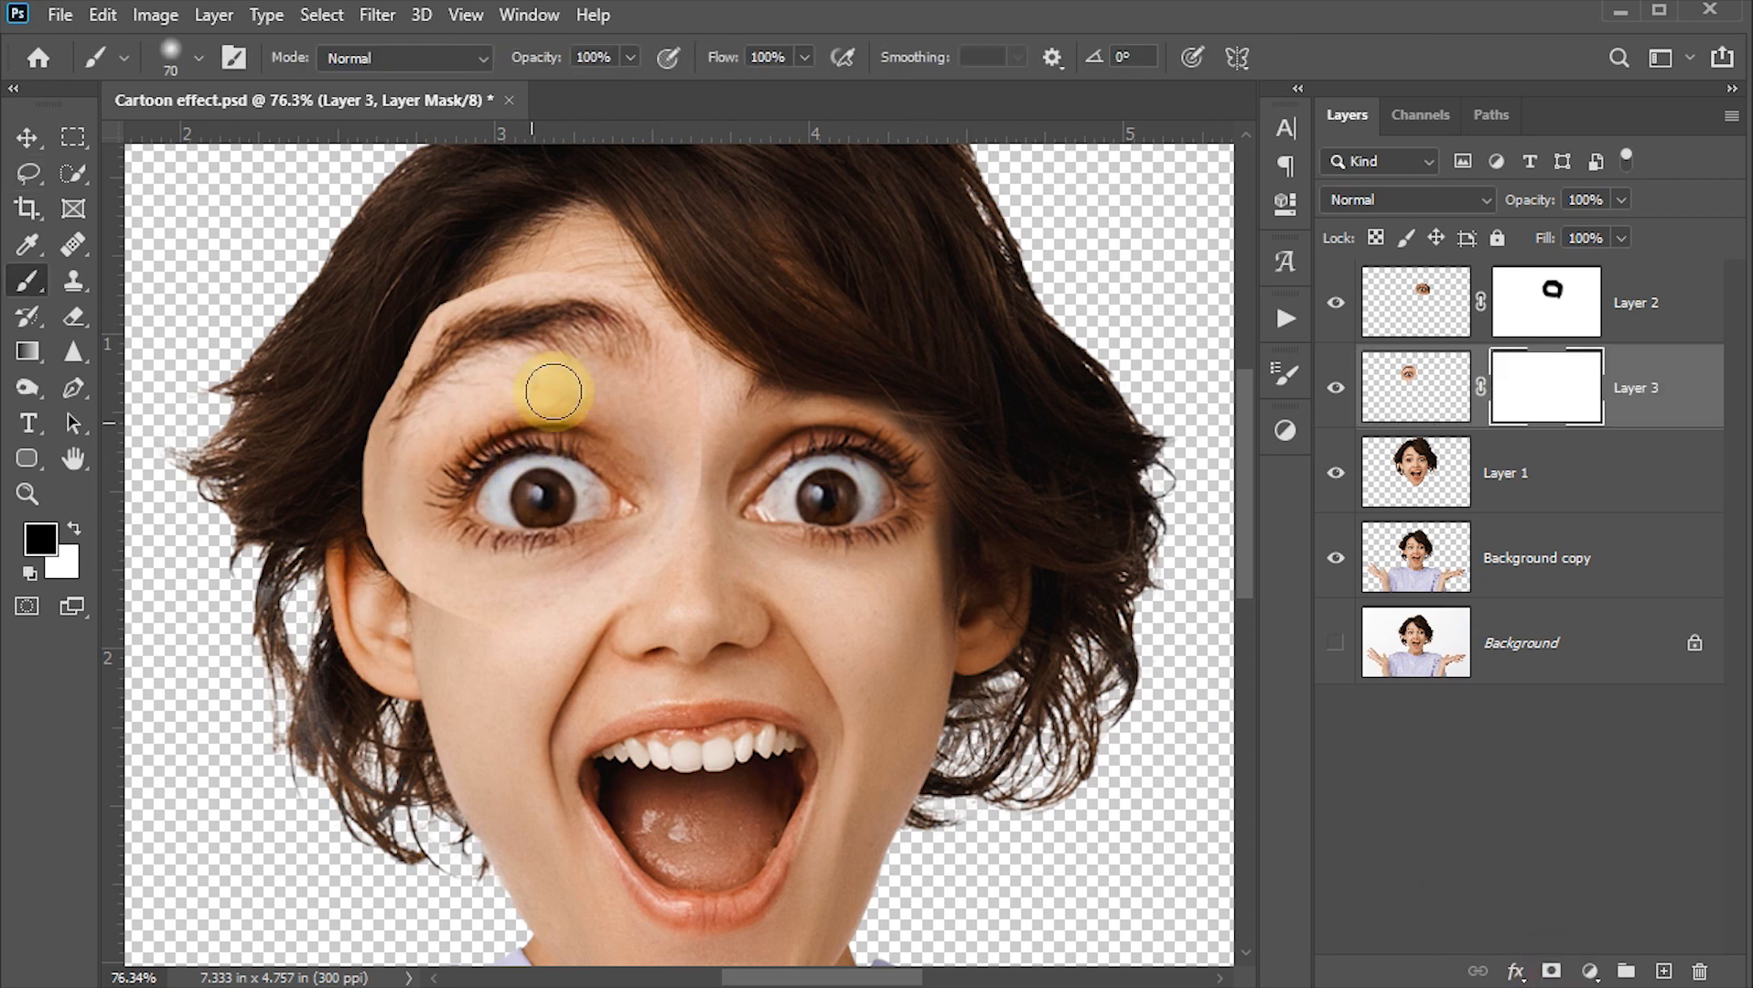
{"action": "key", "text": "bracketright"}
{"action": "mouse_move", "coordinate": [723, 300]}
{"action": "left_mouse_down"}
{"action": "mouse_move", "coordinate": [400, 289]}
{"action": "mouse_move", "coordinate": [428, 291]}
{"action": "mouse_move", "coordinate": [364, 344]}
{"action": "mouse_move", "coordinate": [312, 473]}
{"action": "mouse_move", "coordinate": [310, 539]}
{"action": "mouse_move", "coordinate": [339, 611]}
{"action": "mouse_move", "coordinate": [334, 568]}
{"action": "mouse_move", "coordinate": [457, 629]}
{"action": "left_mouse_up"}
{"action": "key", "text": "bracketleft"}
{"action": "key", "text": "bracketleft"}
{"action": "mouse_move", "coordinate": [638, 601]}
{"action": "left_mouse_down"}
{"action": "mouse_move", "coordinate": [711, 522]}
{"action": "mouse_move", "coordinate": [708, 423]}
{"action": "left_mouse_up"}
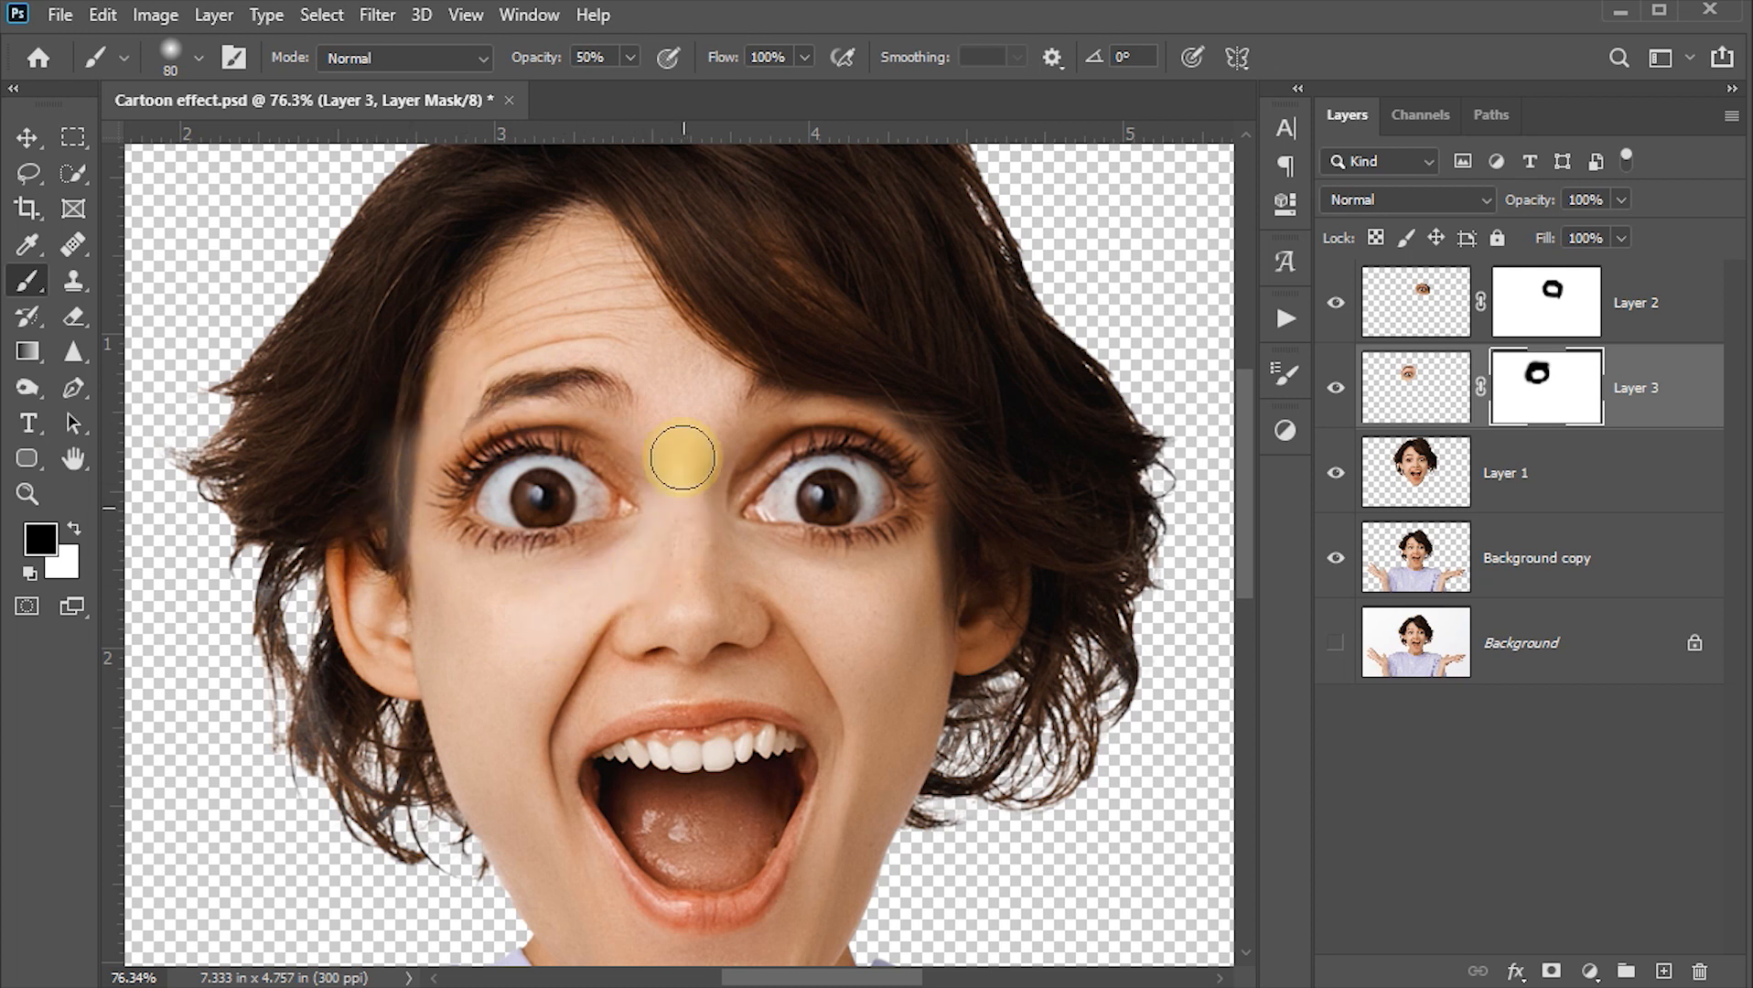
- Enlarge the left-eye layer proportionally by a further 107.81%, nudge it into place and apply the transform
{"action": "left_click", "coordinate": [1523, 291]}
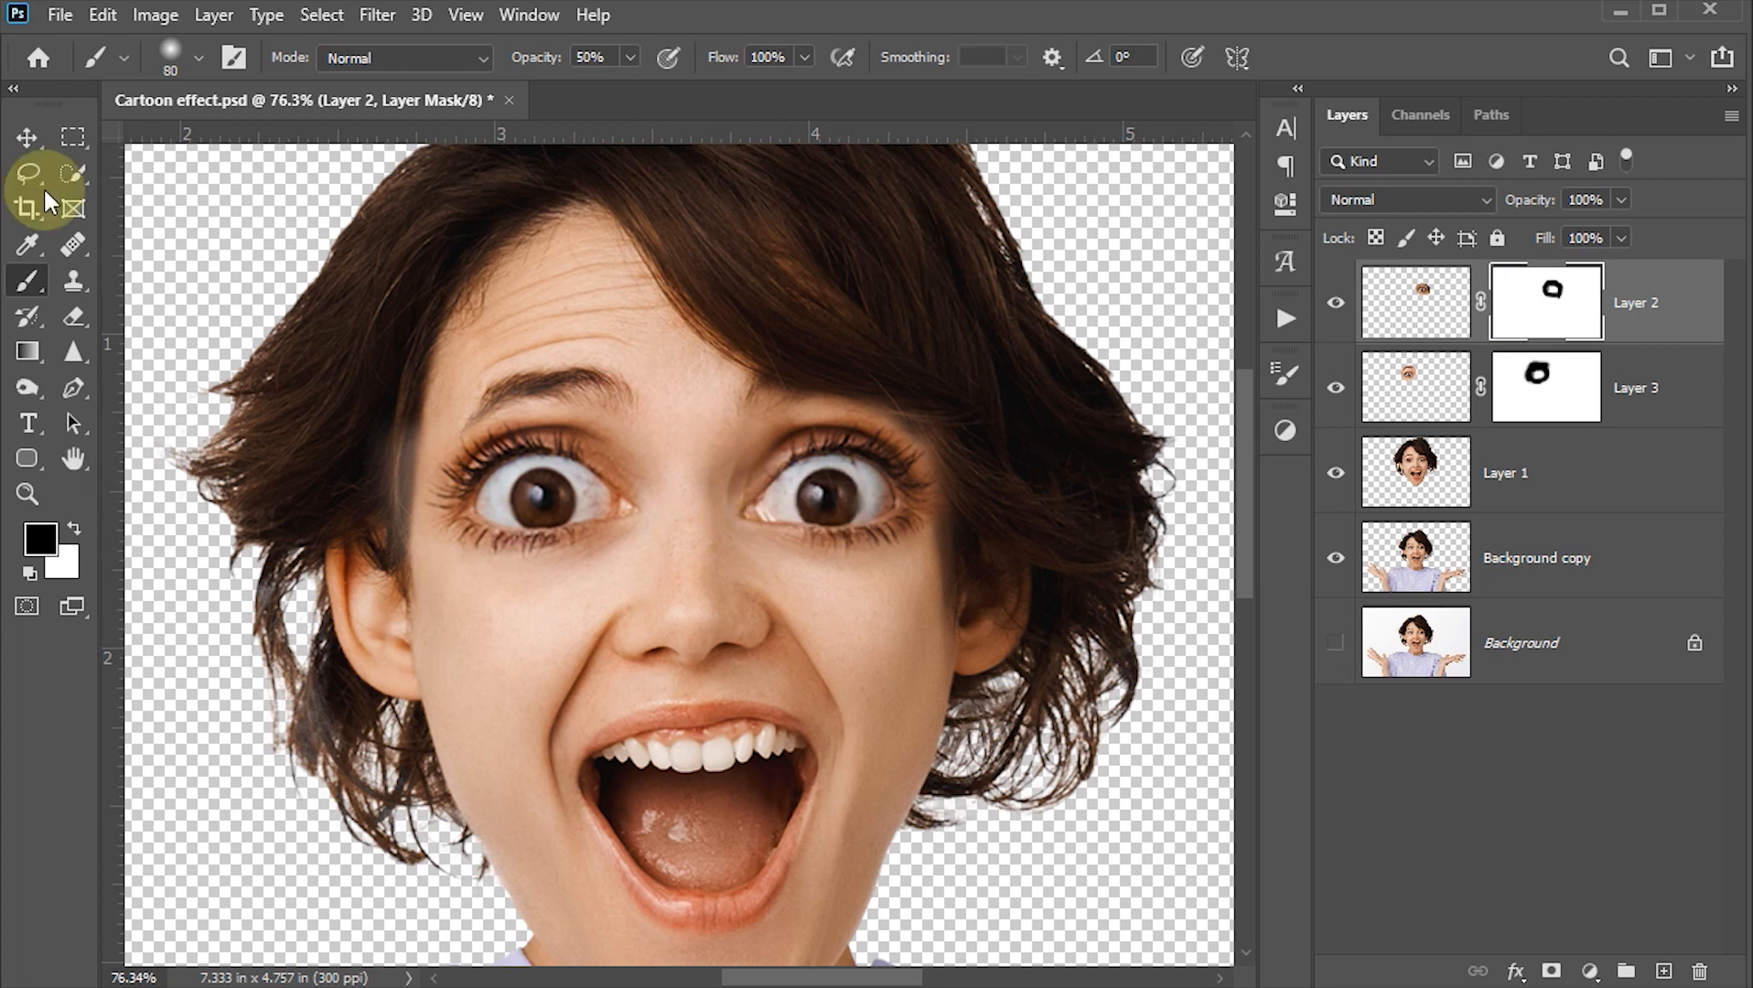
{"action": "left_click", "coordinate": [26, 137]}
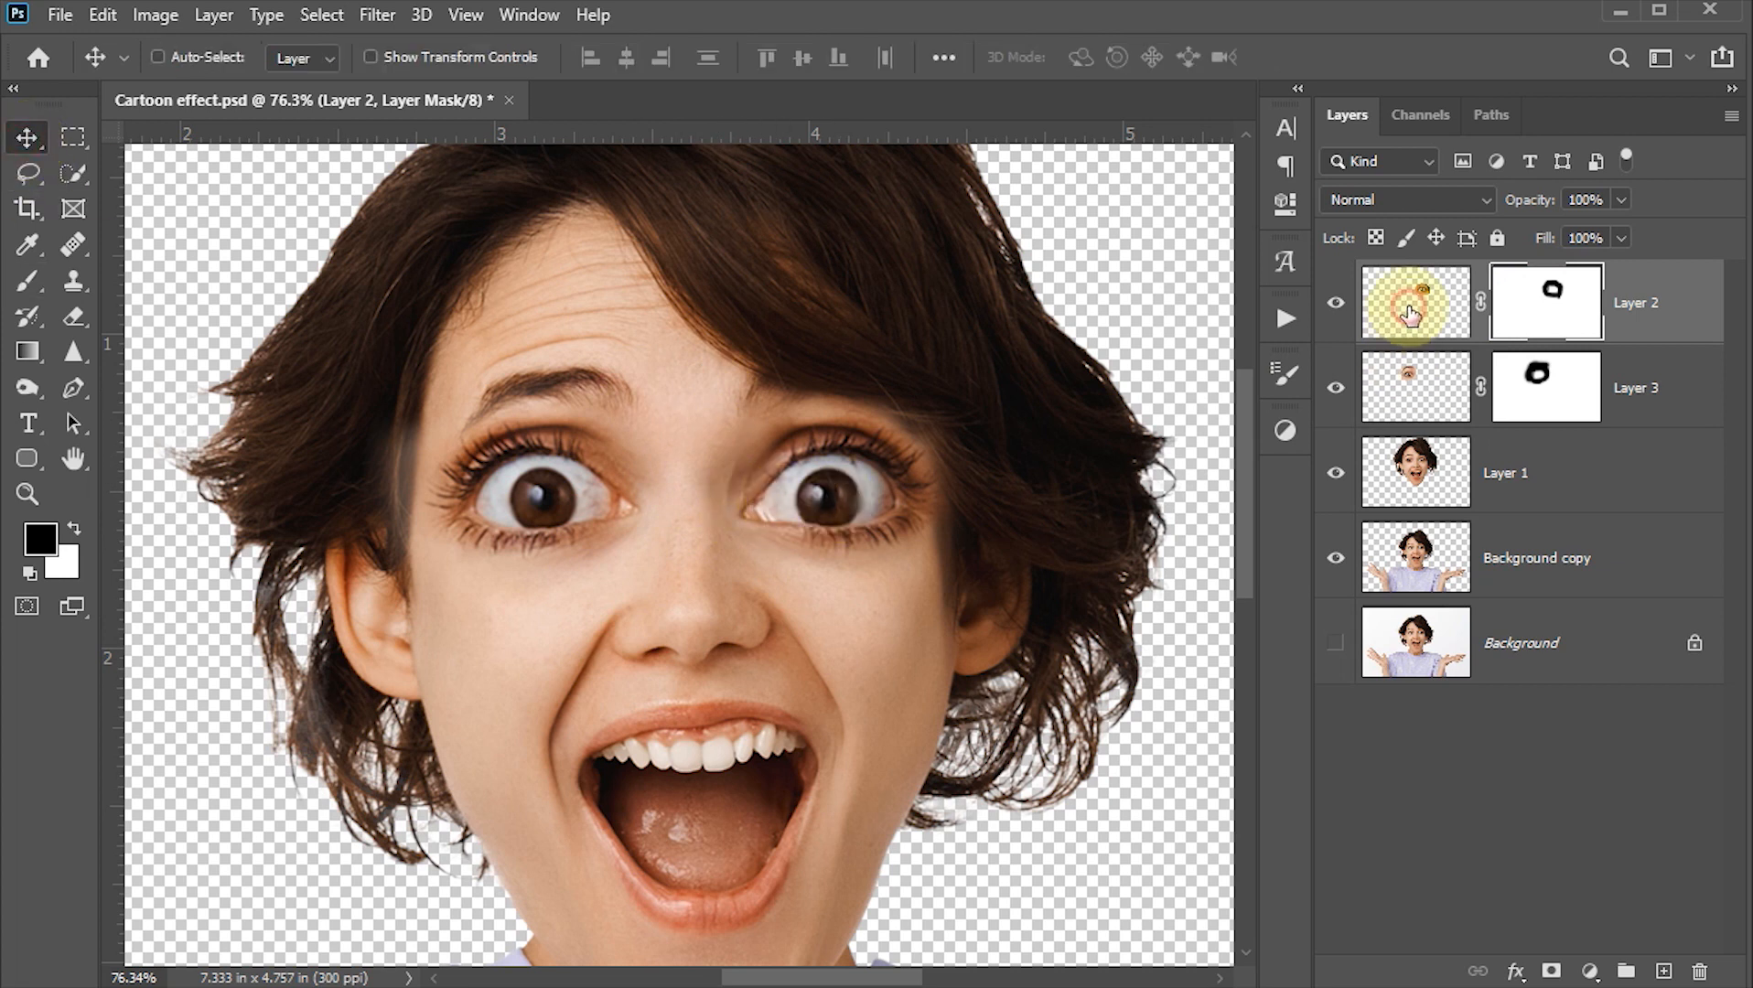
{"action": "left_click", "coordinate": [1410, 315]}
{"action": "key", "text": "ctrl+t"}
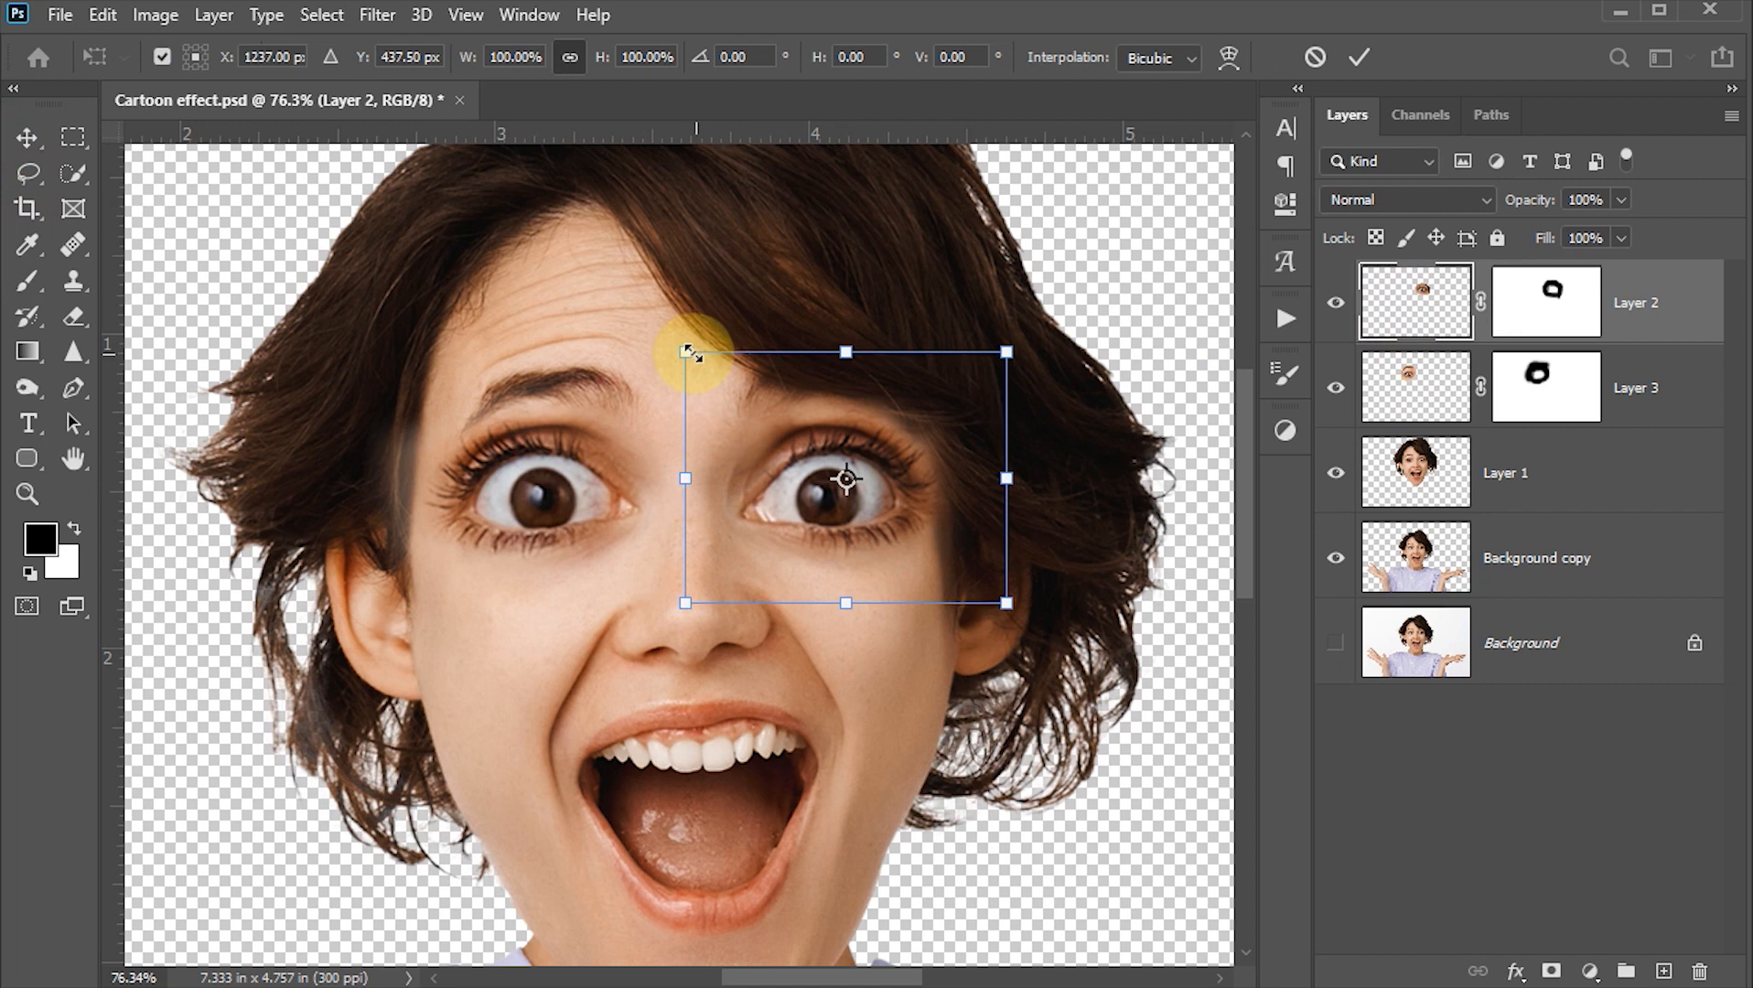
{"action": "left_click_drag", "start_coordinate": [688, 353], "coordinate": [660, 332]}
{"action": "key", "text": "Right"}
{"action": "key", "text": "Right"}
{"action": "key", "text": "Right"}
{"action": "key", "text": "Right"}
{"action": "key", "text": "Right"}
{"action": "key", "text": "Right"}
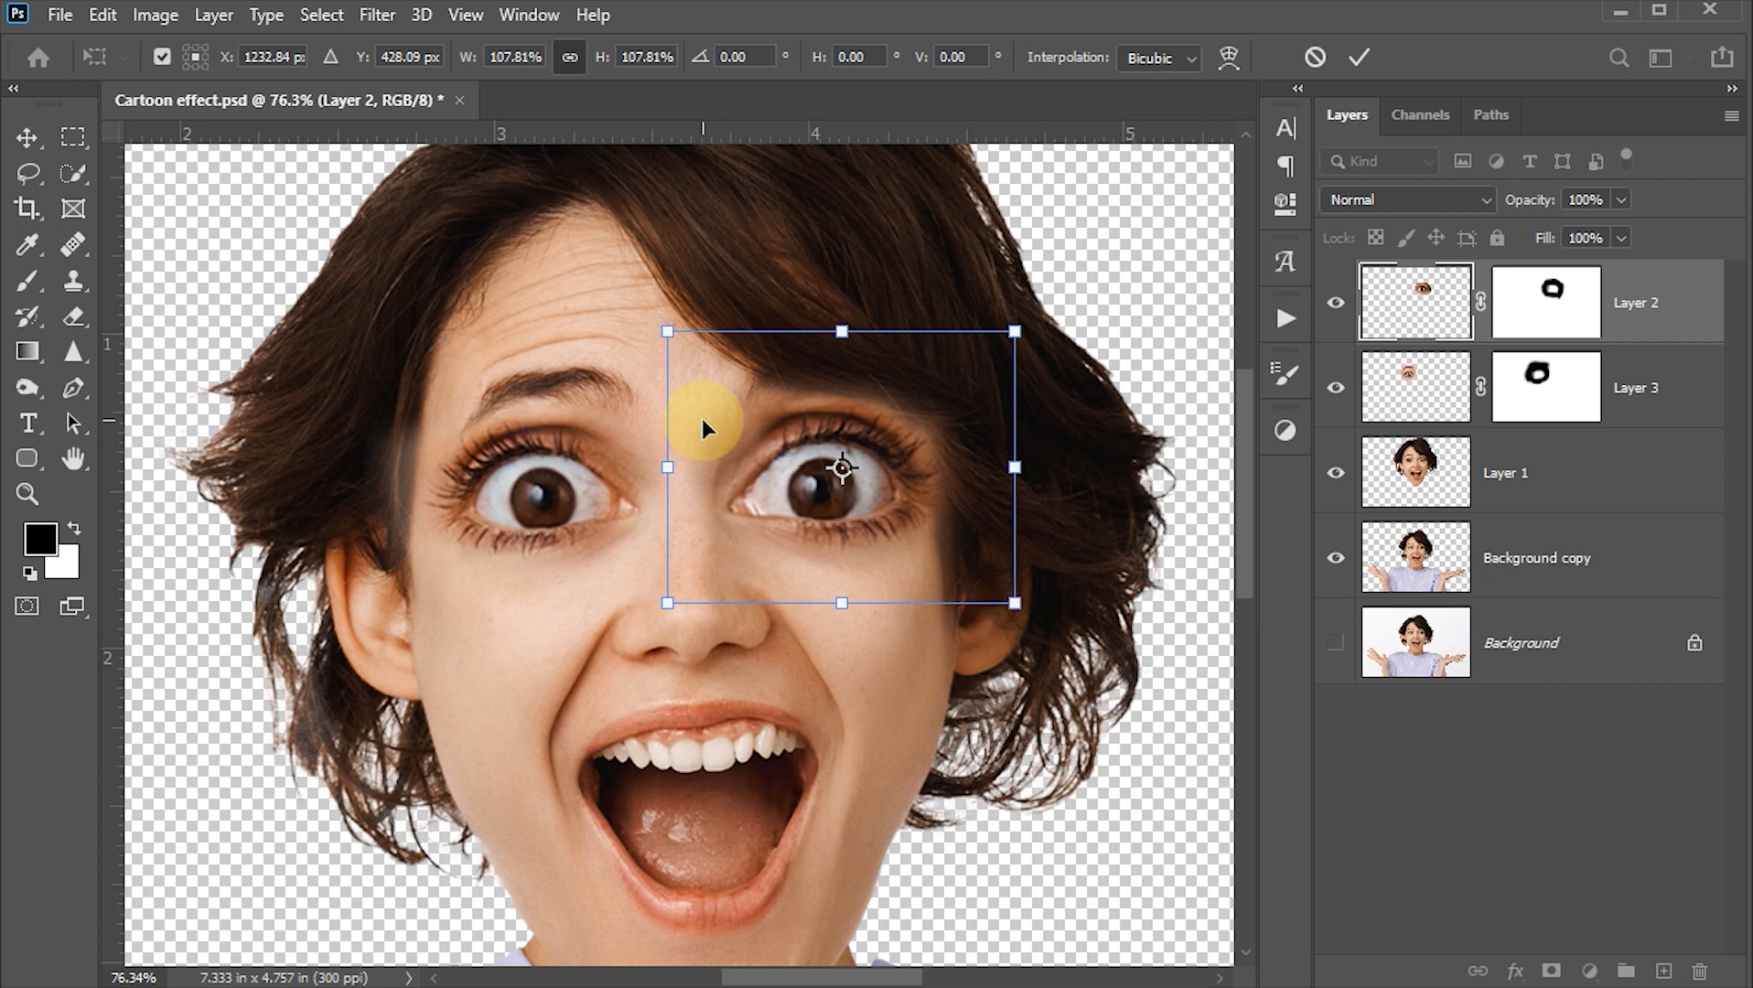
{"action": "left_click", "coordinate": [1357, 57]}
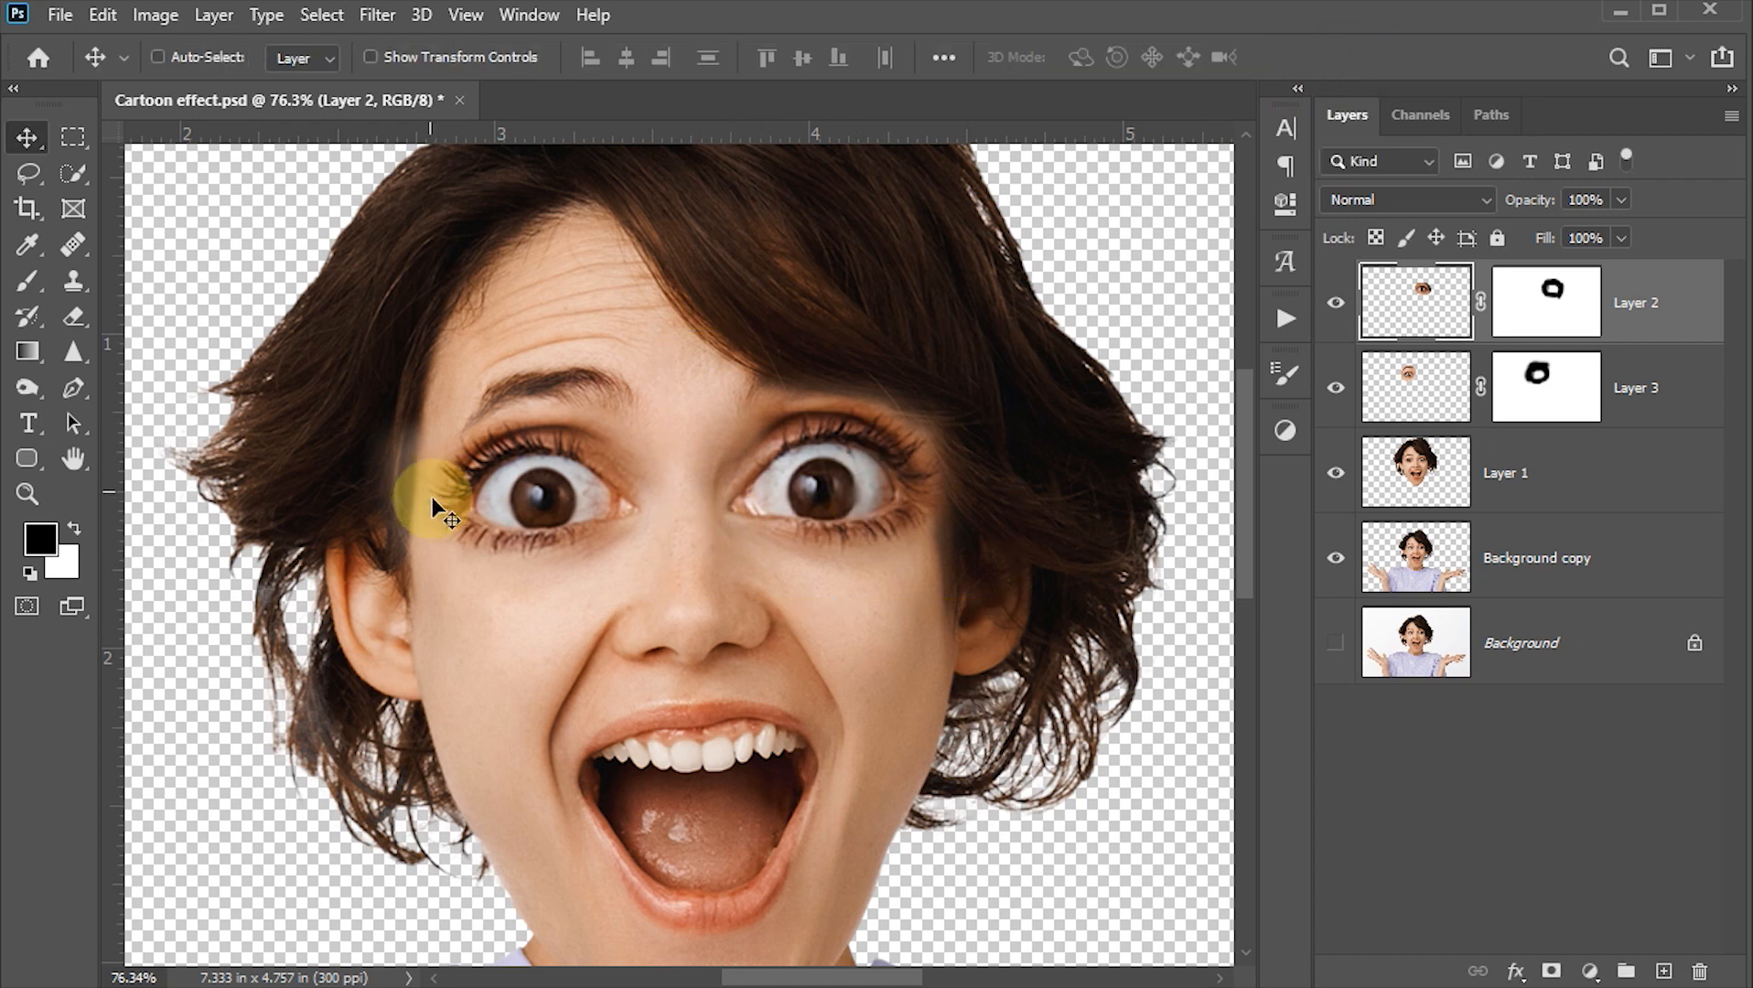
- Paint black on the Layer 3 and Layer 2 masks with a size 80 brush, at up to 100% opacity, hiding leftover edges over the hair
{"action": "left_click", "coordinate": [1556, 389]}
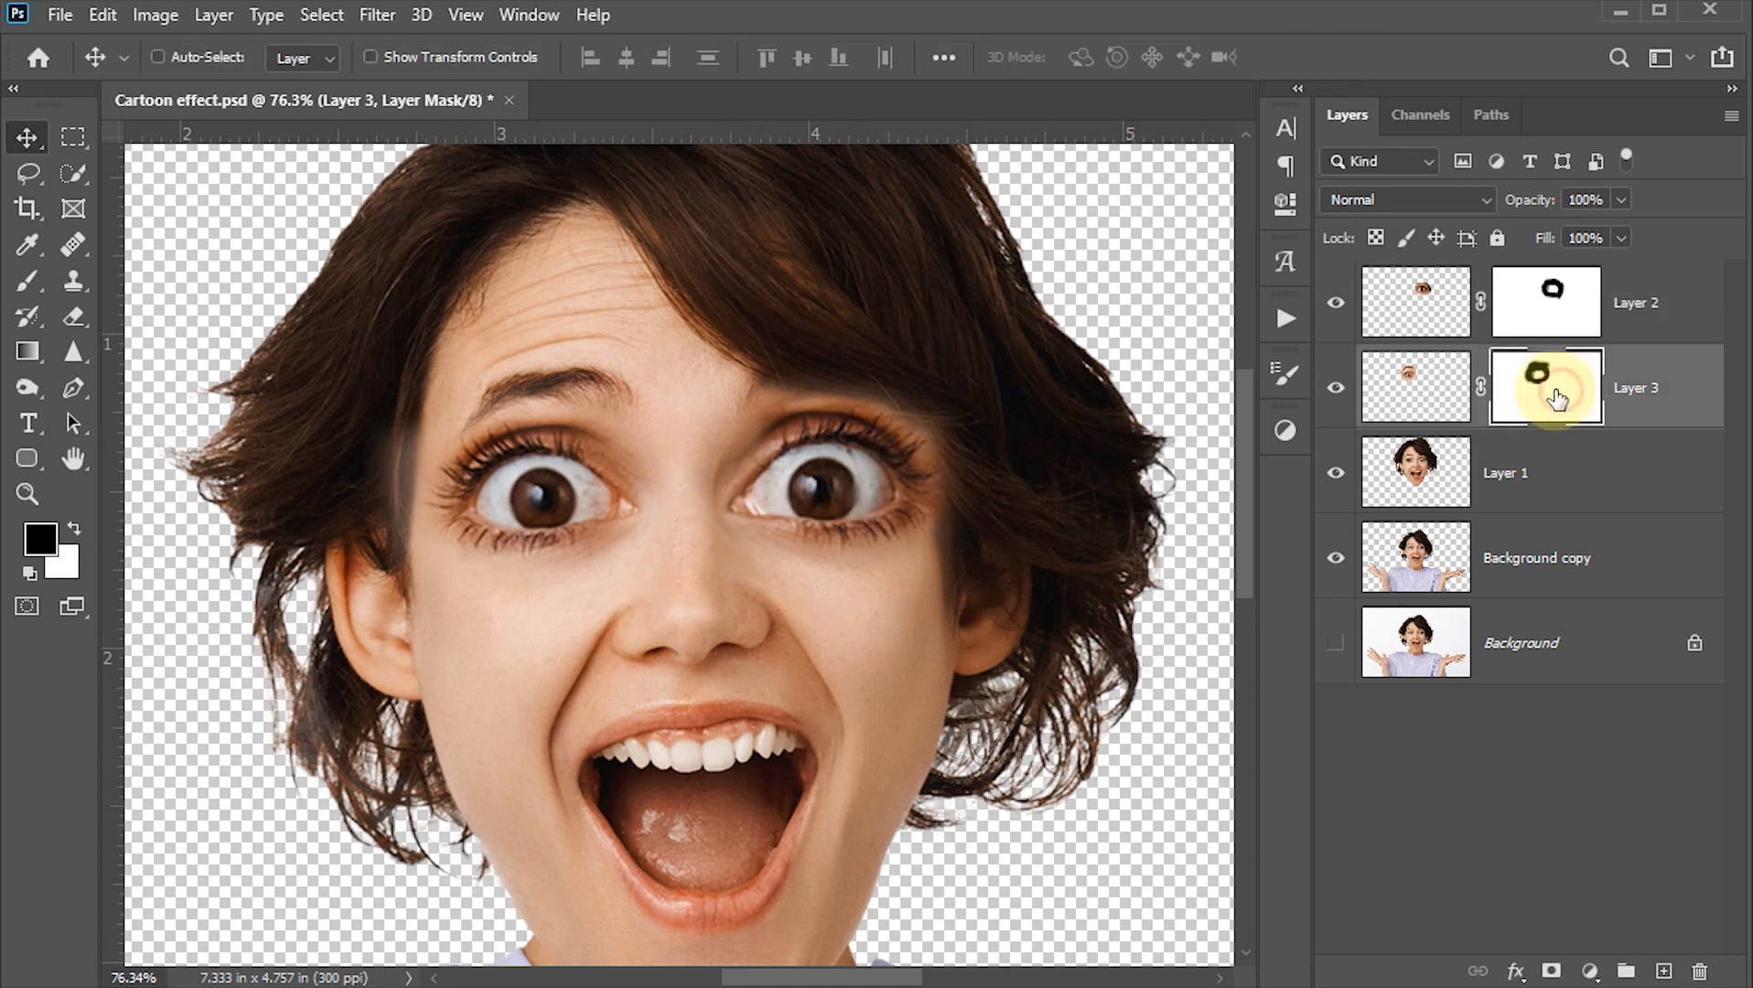
{"action": "key", "text": "b"}
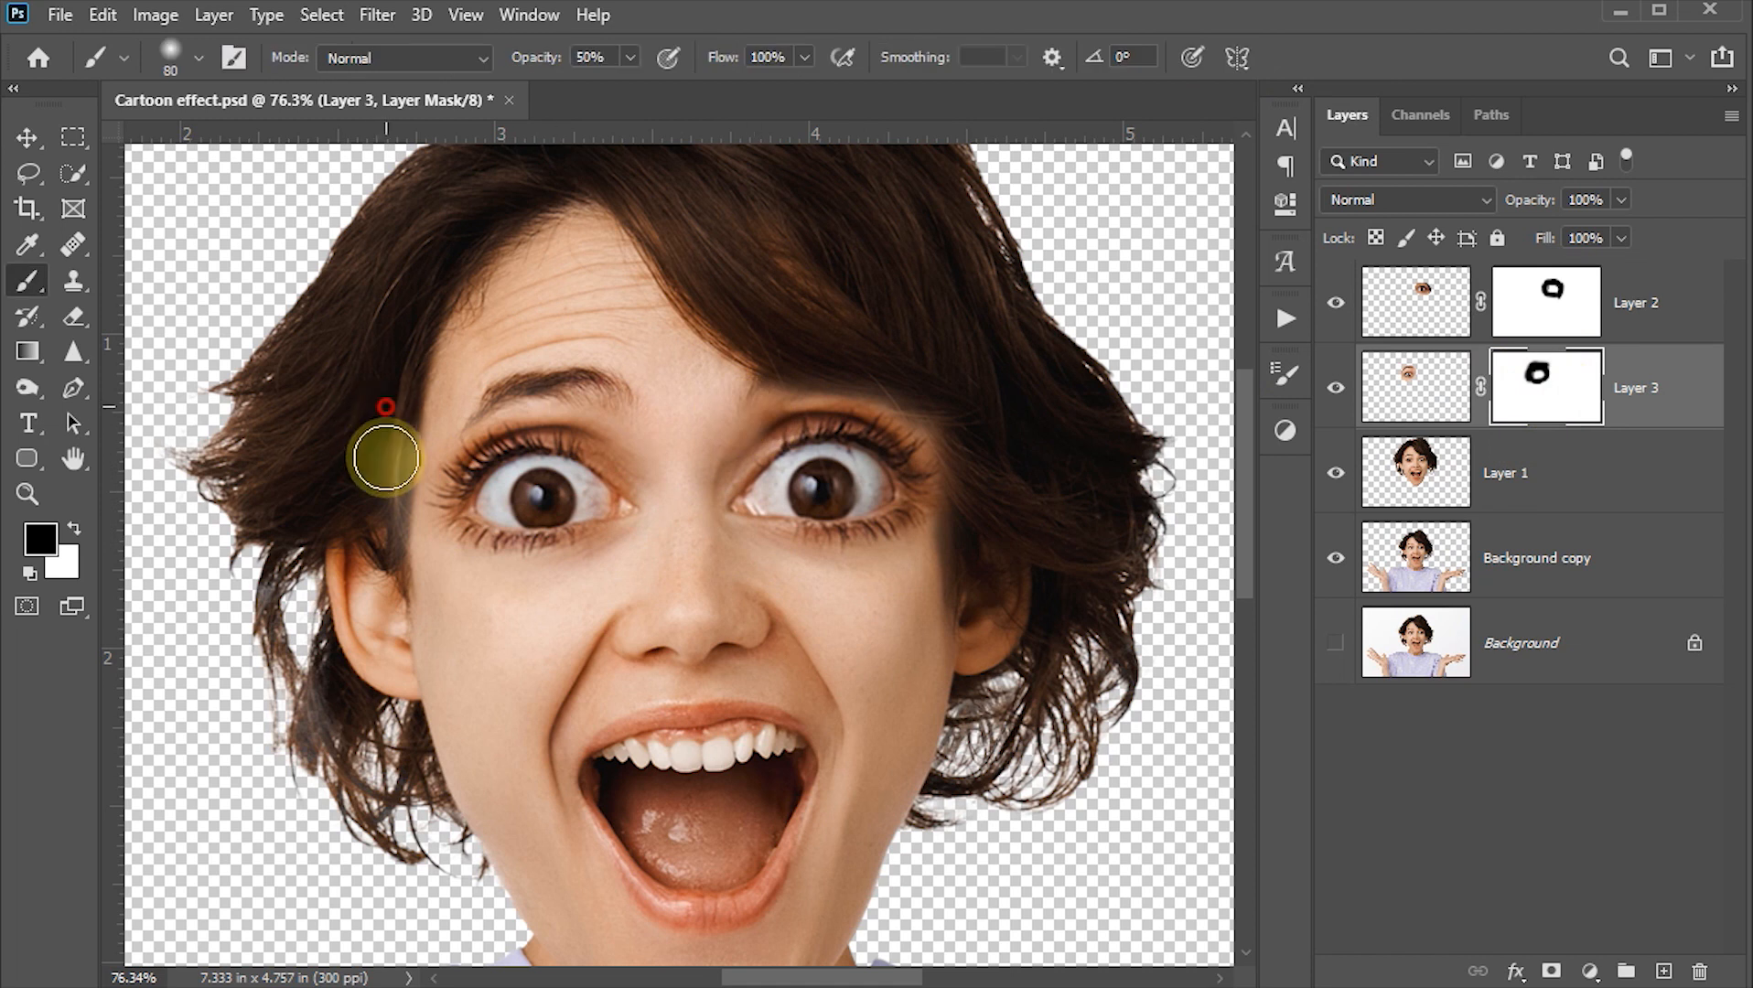
{"action": "mouse_move", "coordinate": [385, 486]}
{"action": "left_mouse_down"}
{"action": "mouse_move", "coordinate": [380, 508]}
{"action": "mouse_move", "coordinate": [376, 469]}
{"action": "mouse_move", "coordinate": [396, 544]}
{"action": "mouse_move", "coordinate": [400, 489]}
{"action": "mouse_move", "coordinate": [381, 581]}
{"action": "left_mouse_up"}
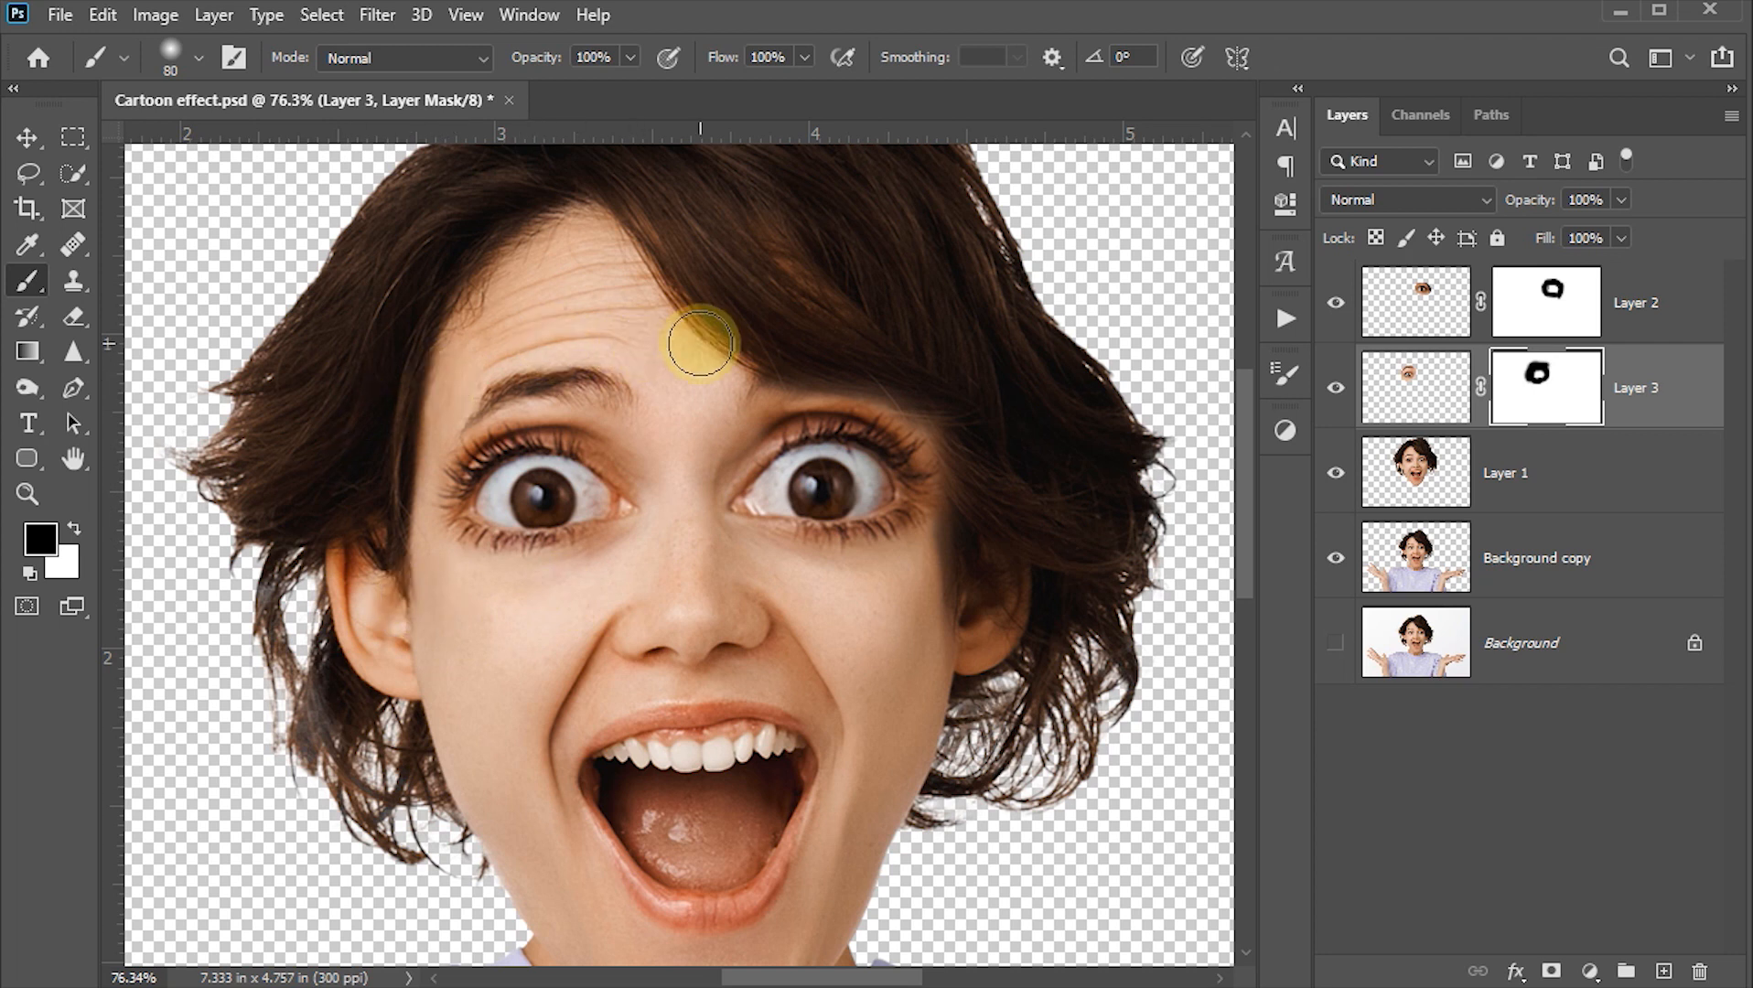
{"action": "left_click", "coordinate": [1556, 304]}
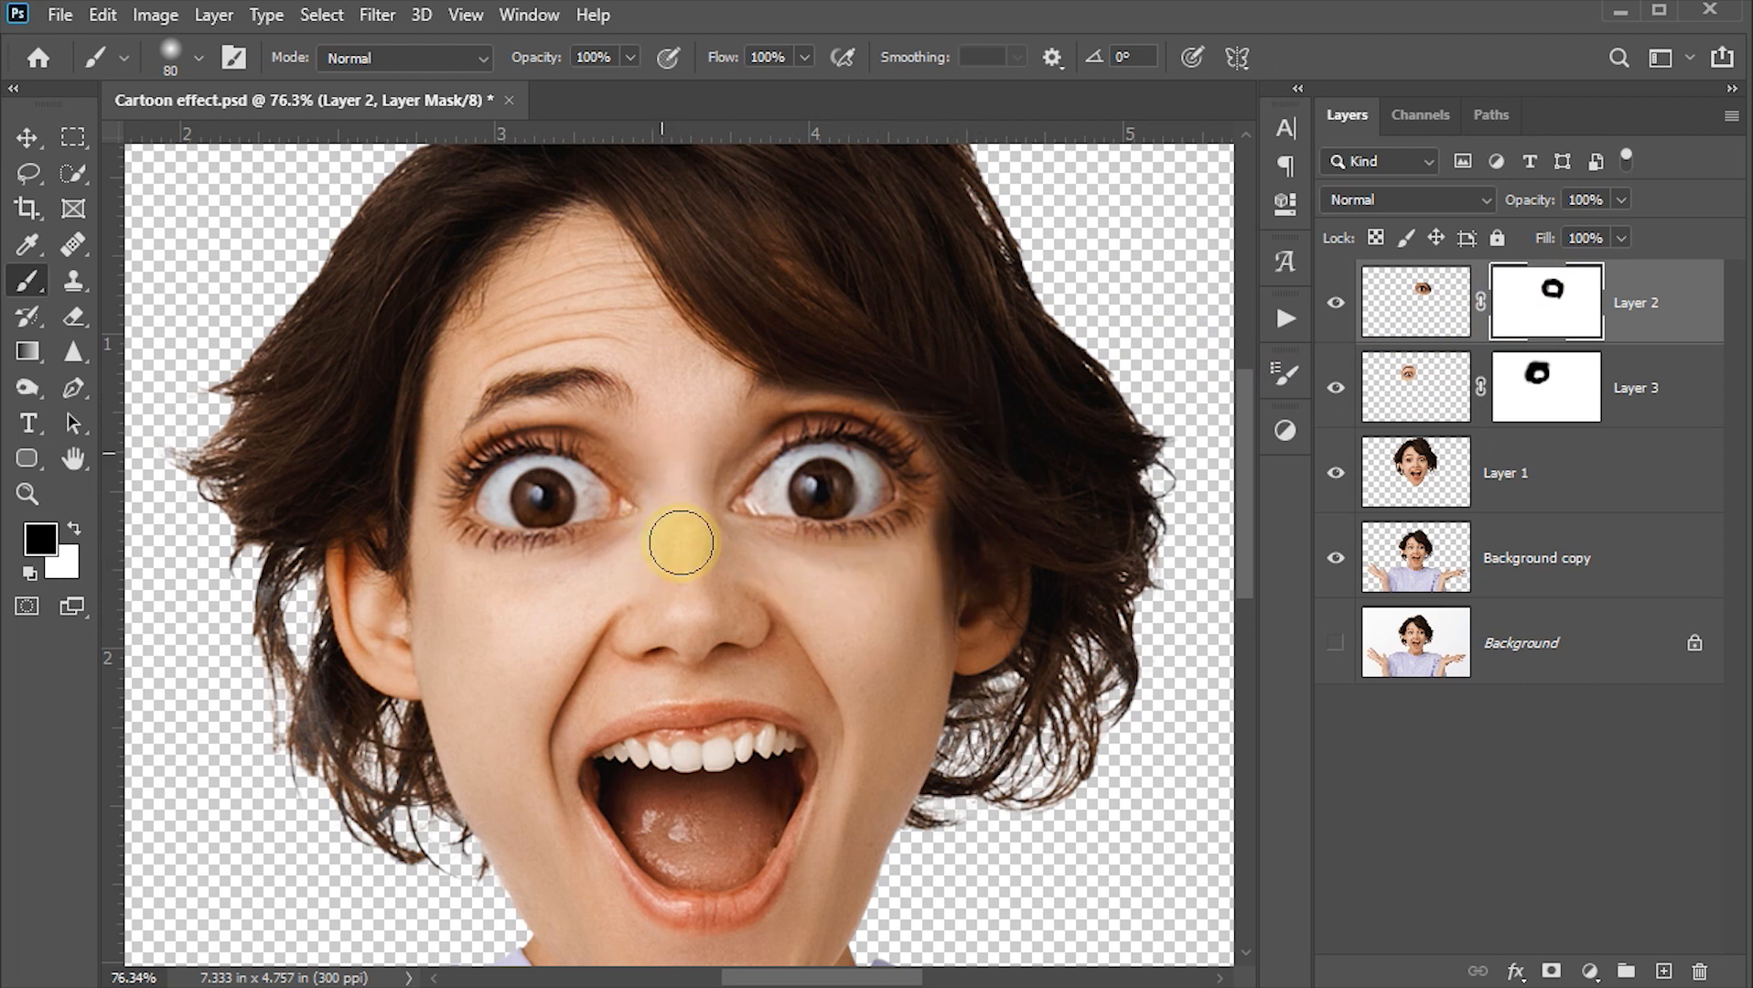
- Select Layer 2, Layer 3 and Layer 1 together and merge them into one head layer
{"action": "left_click", "coordinate": [26, 139]}
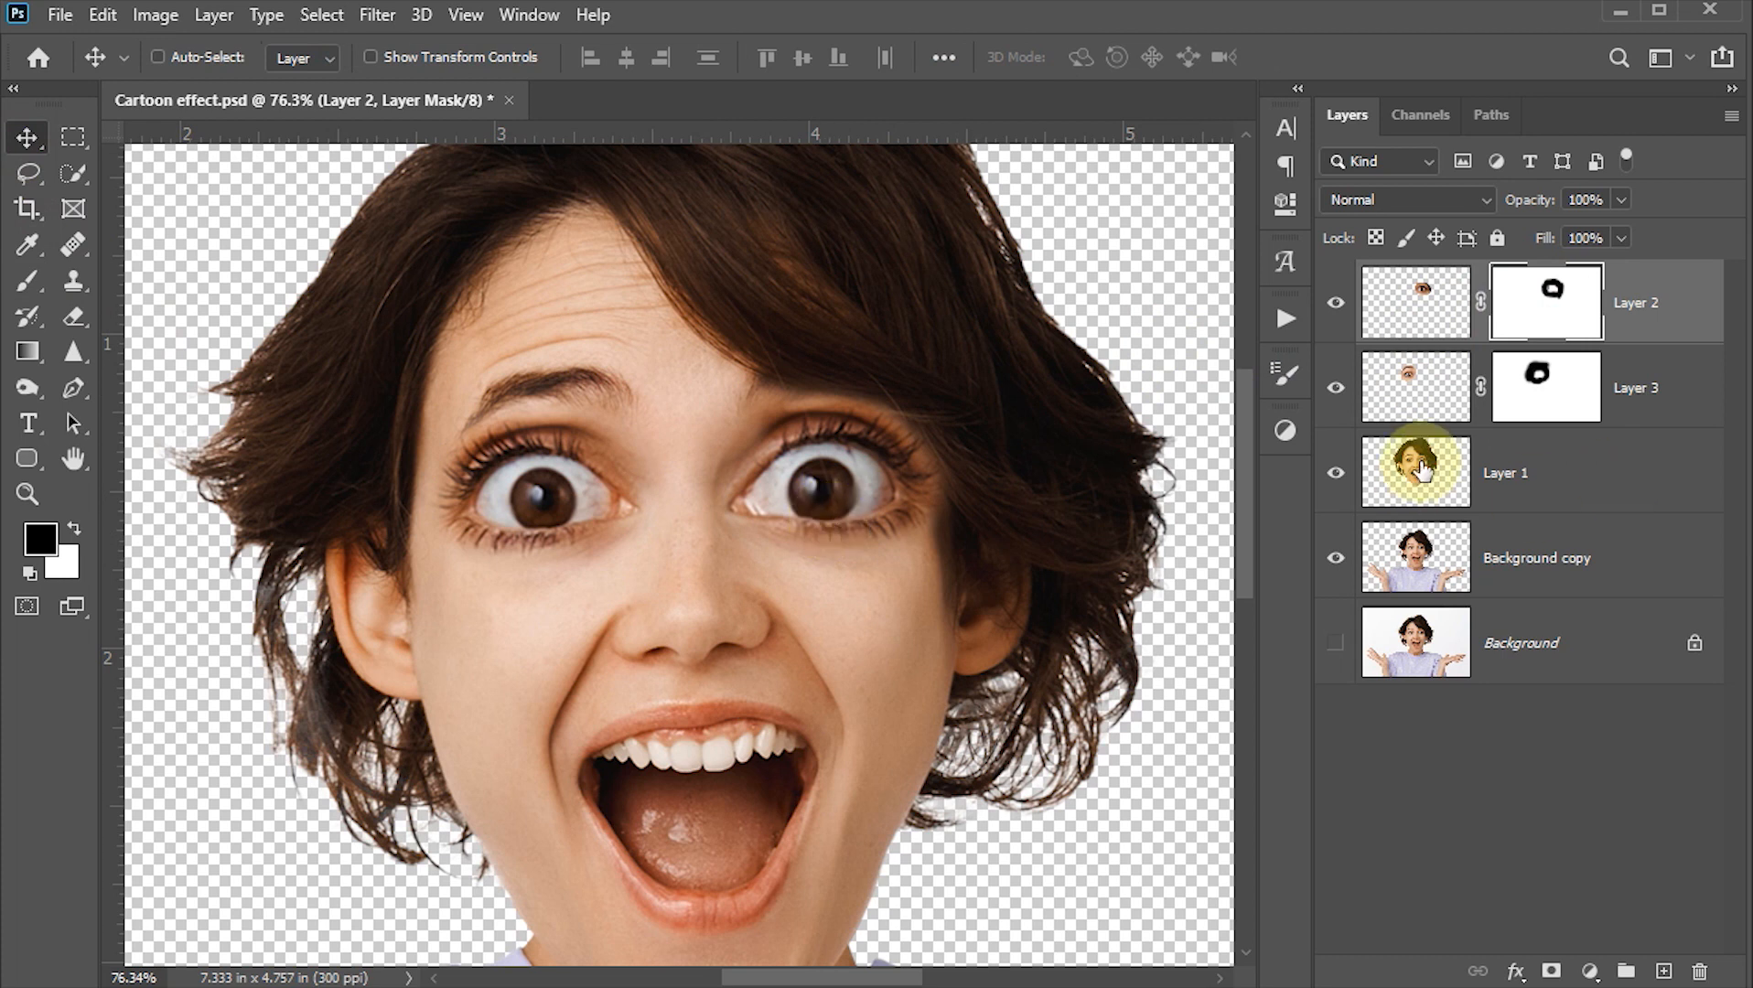
{"action": "left_click", "coordinate": [1426, 468]}
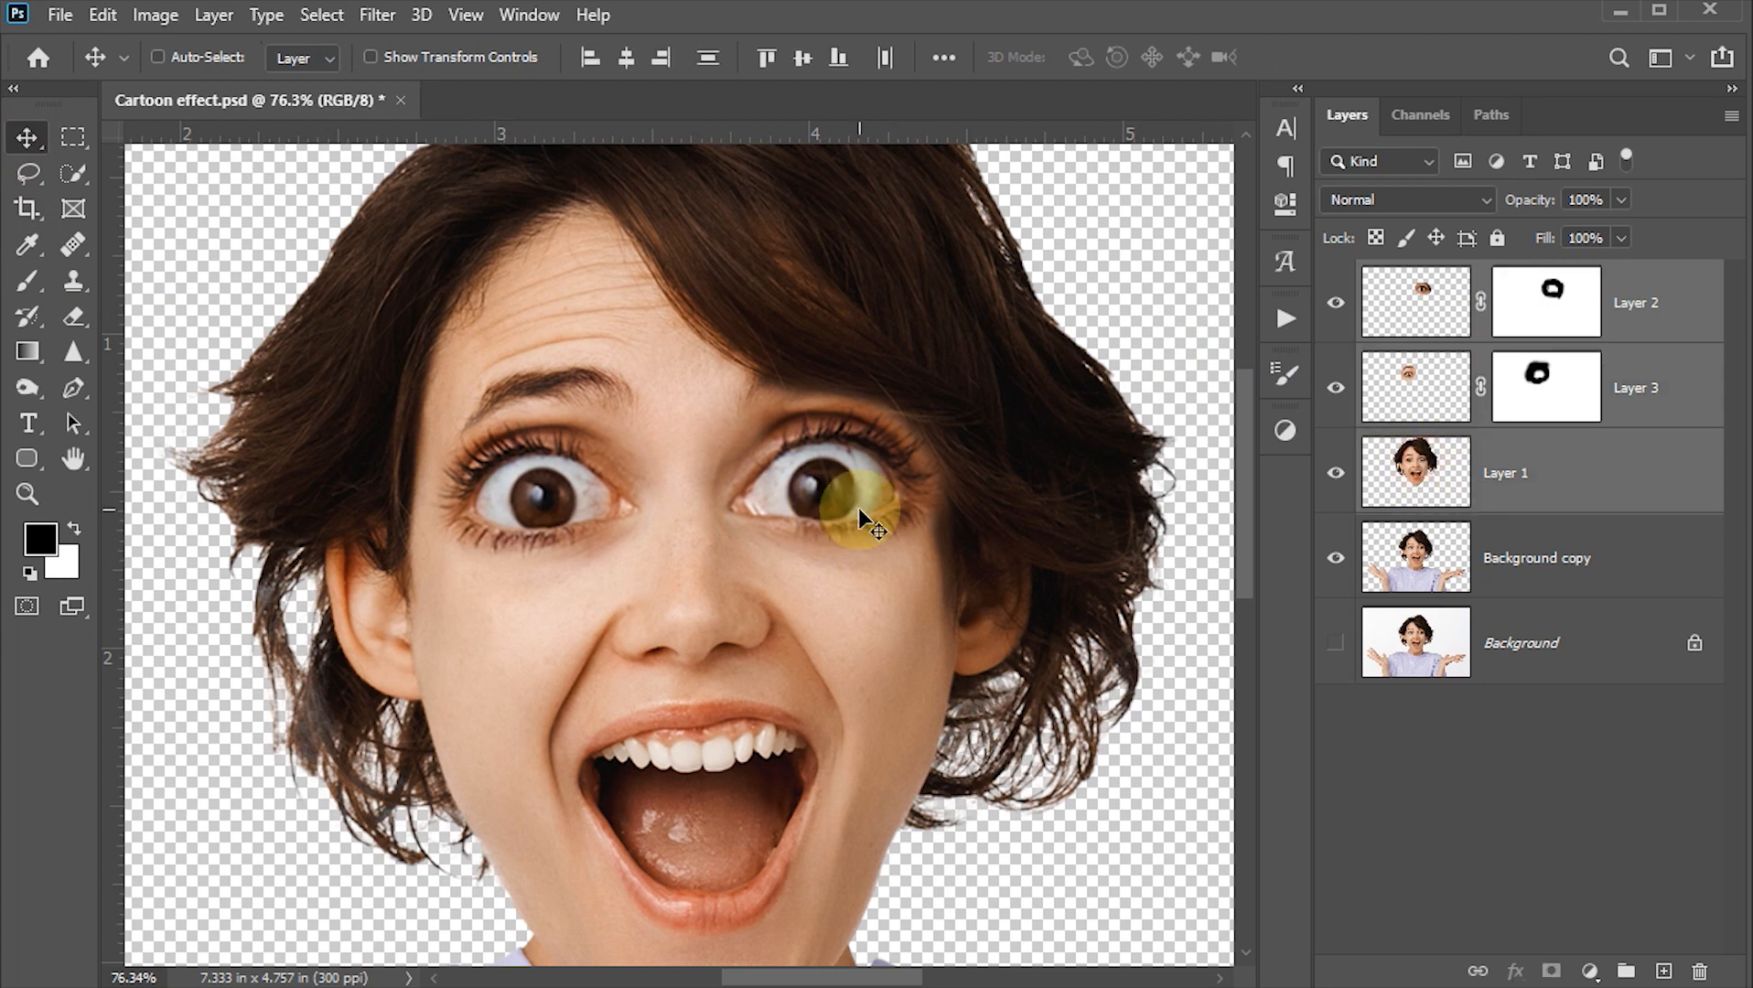
{"action": "key", "text": "ctrl"}
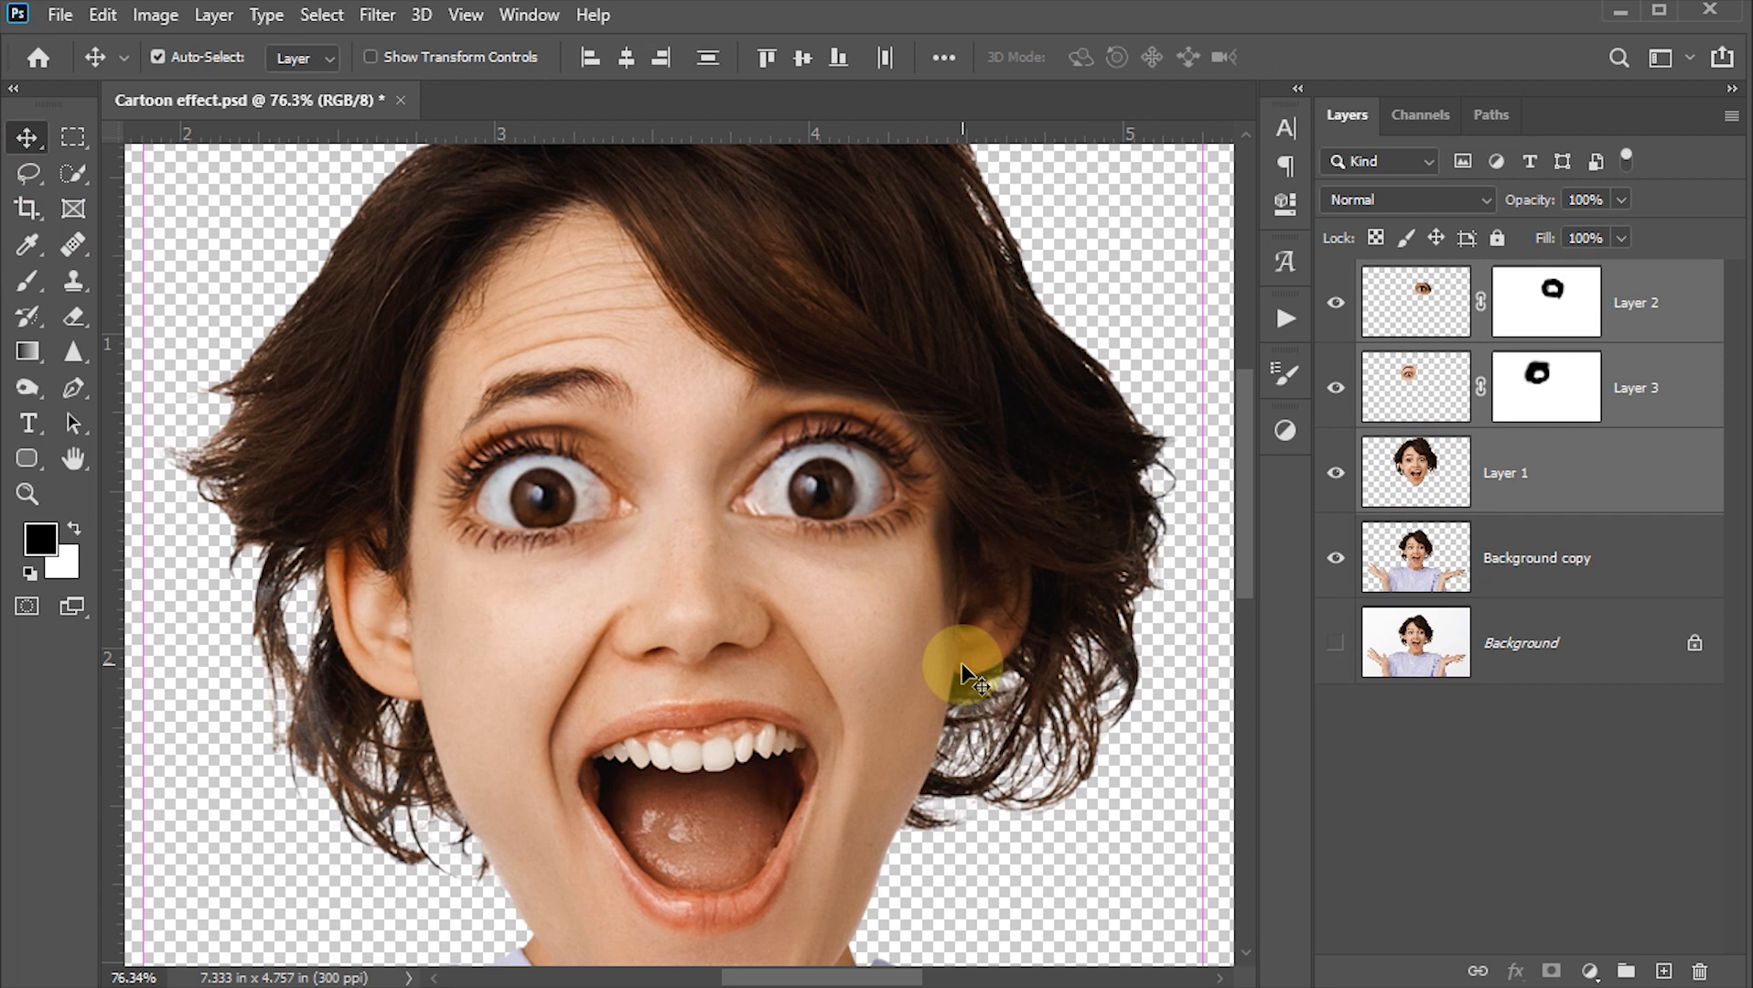
{"action": "key", "text": "ctrl+e"}
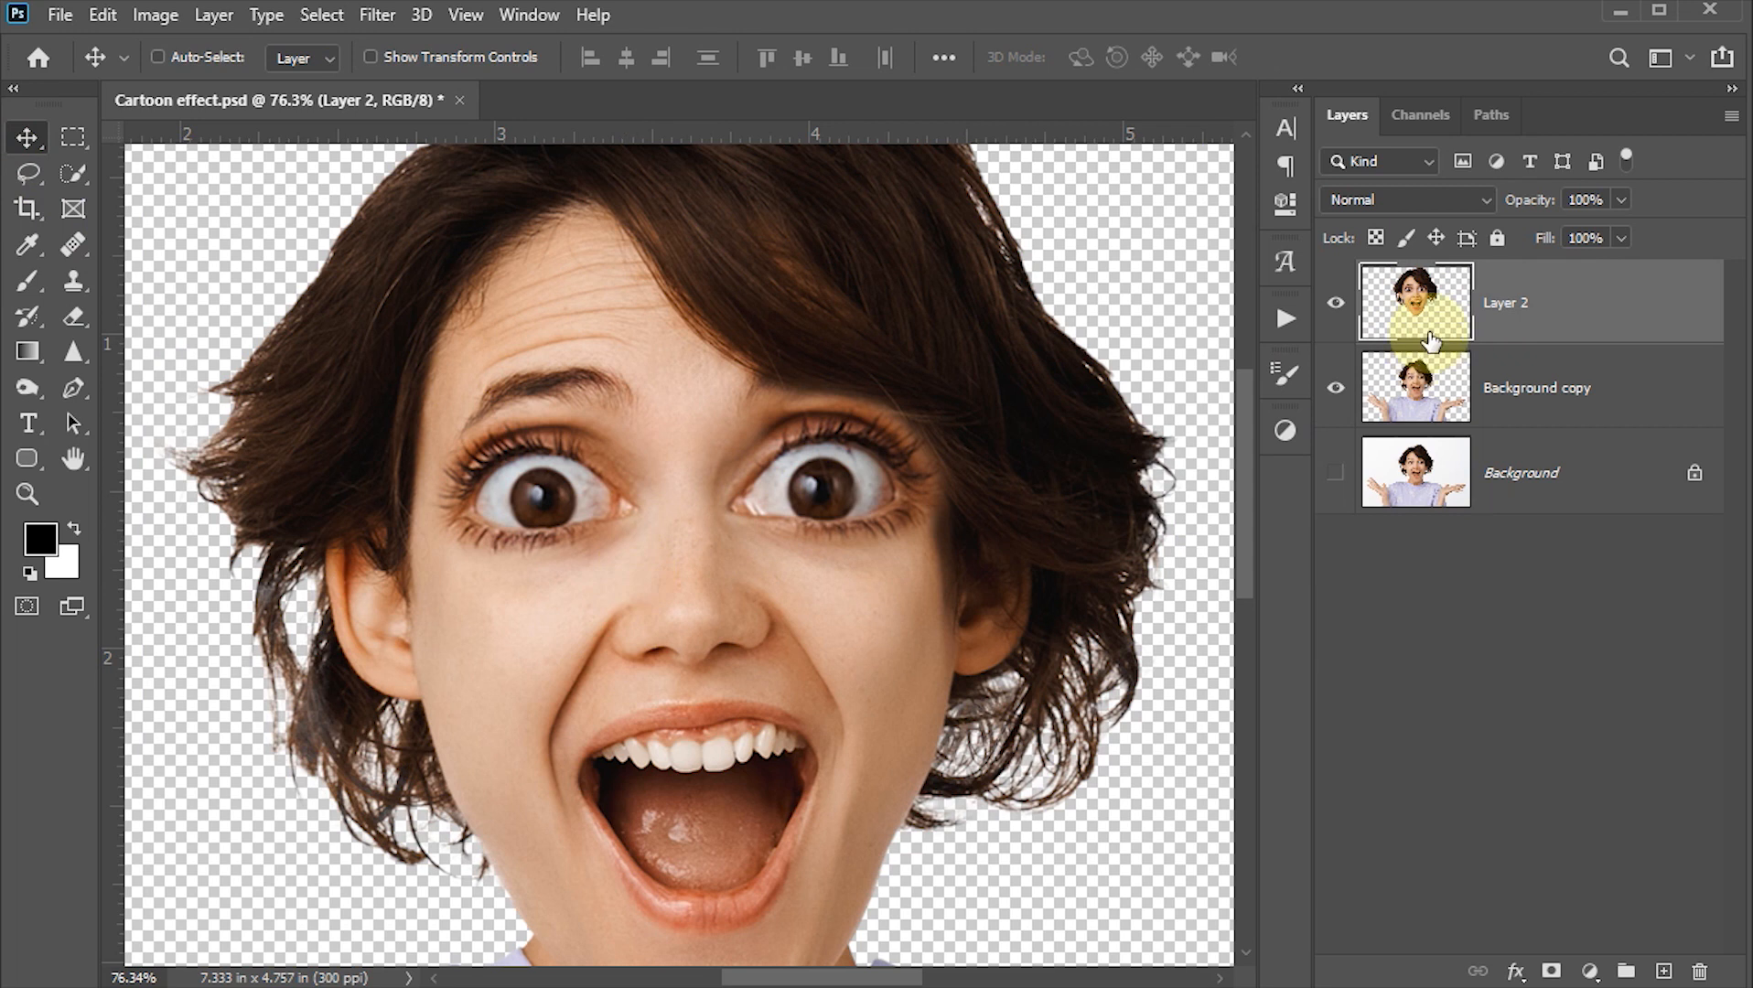
- Open the merged head layer in the Liquify filter and shrink the nose with the Pucker tool at brush size 200
{"action": "left_click", "coordinate": [359, 15]}
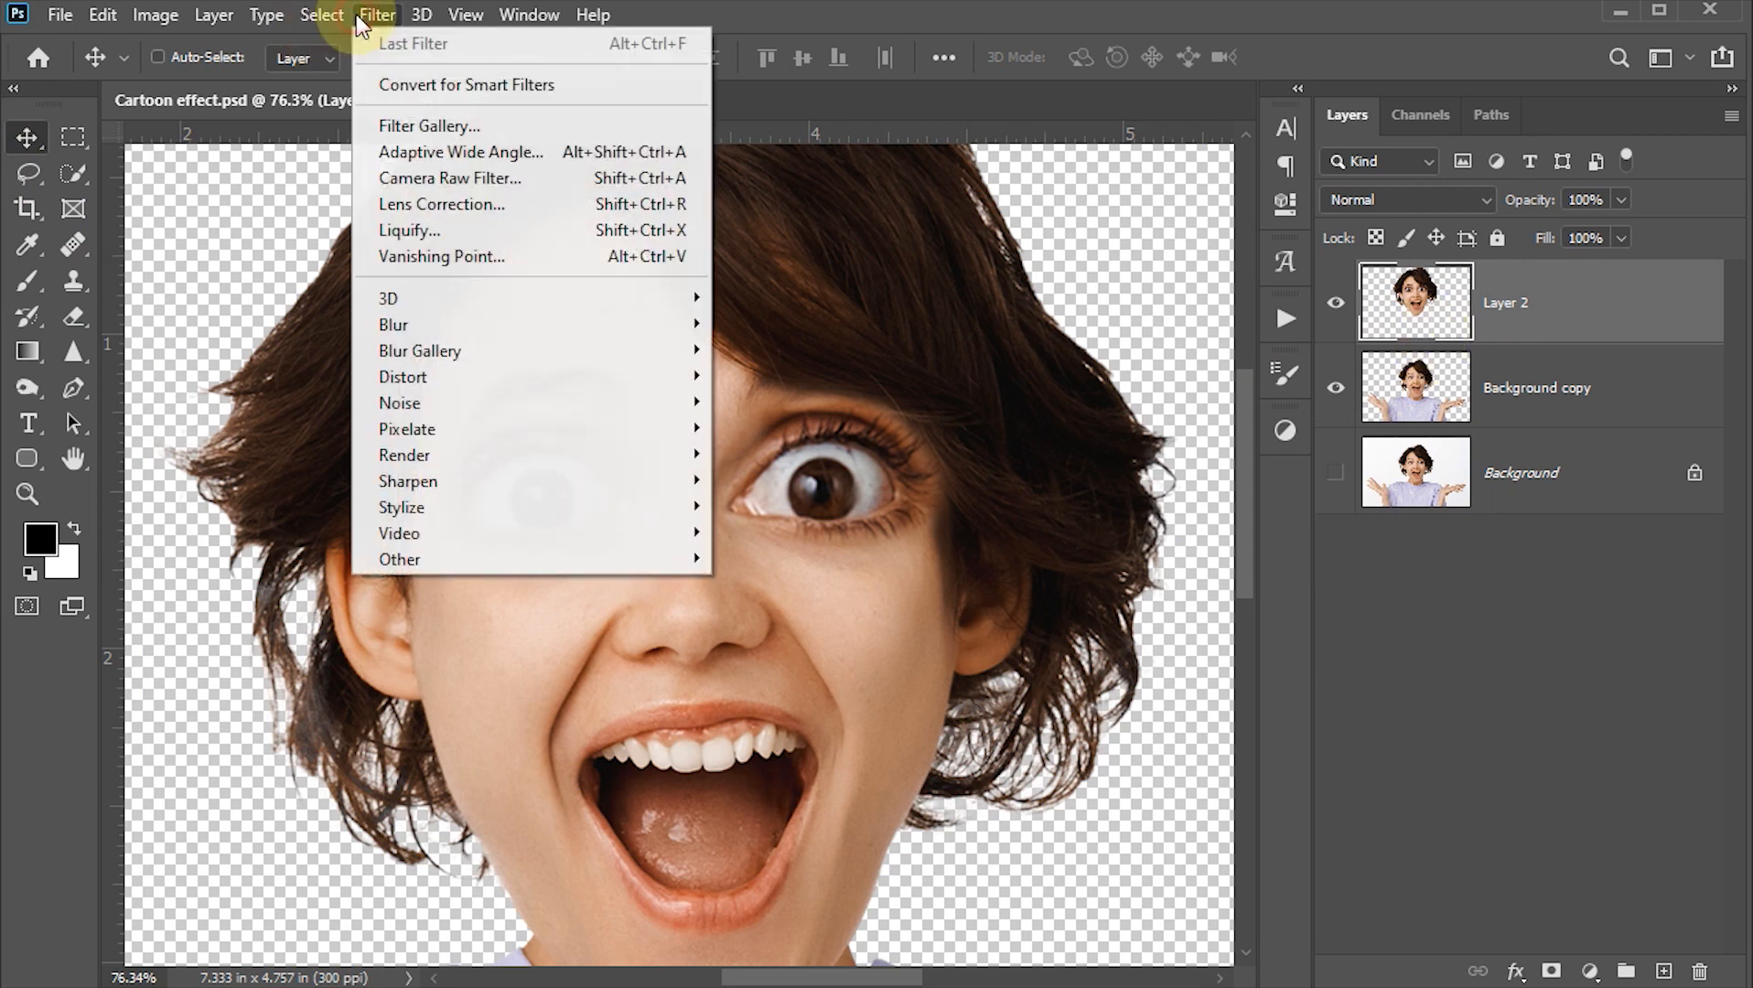
{"action": "left_click", "coordinate": [440, 240]}
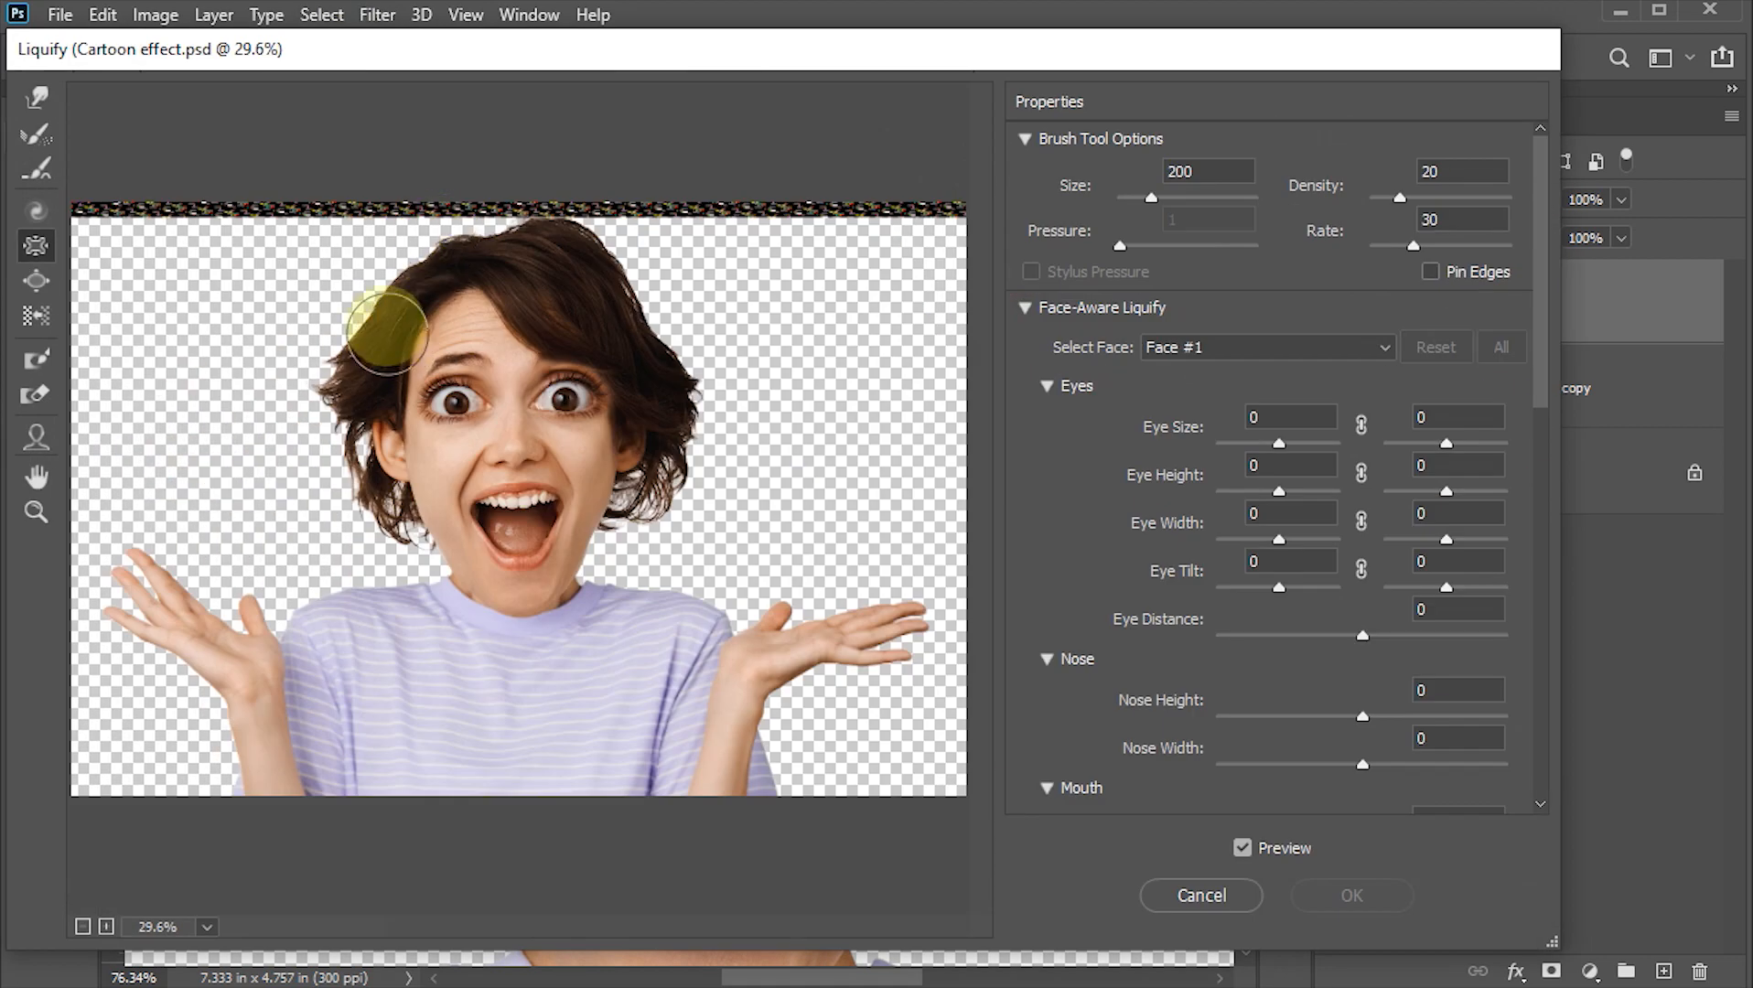
{"action": "scroll", "coordinate": [385, 325], "scroll_direction": "up", "scroll_amount": 2}
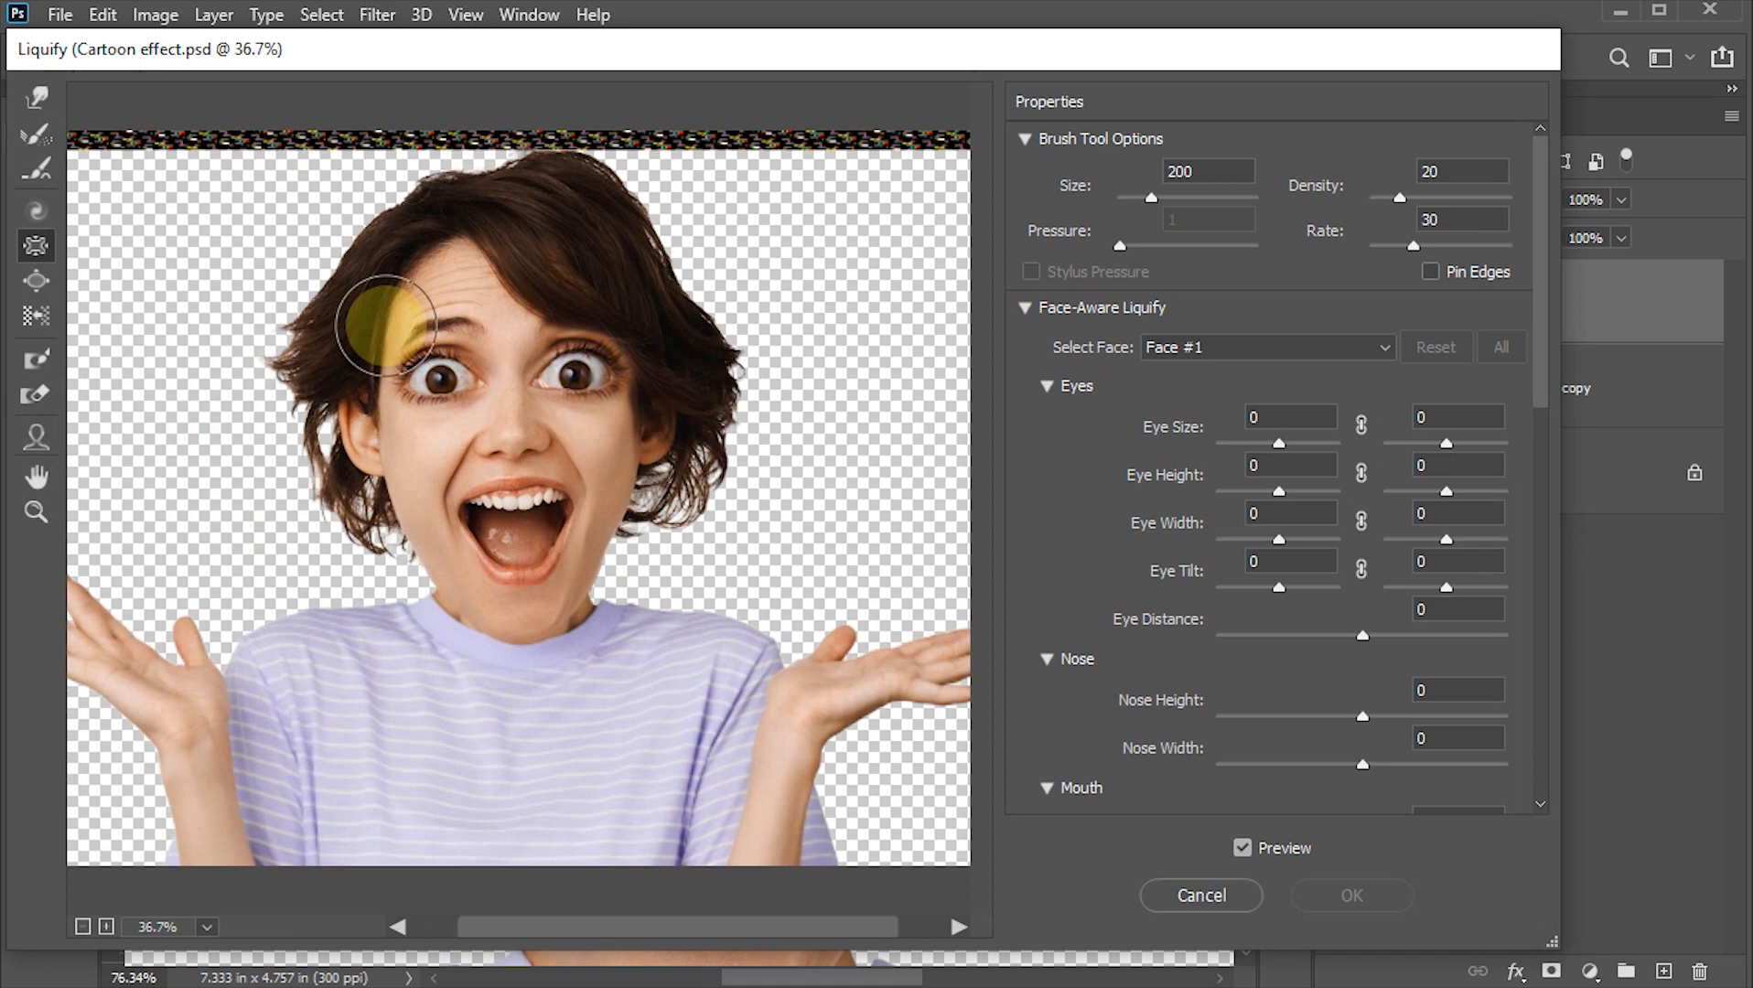
{"action": "scroll", "coordinate": [385, 324], "scroll_direction": "up", "scroll_amount": 2}
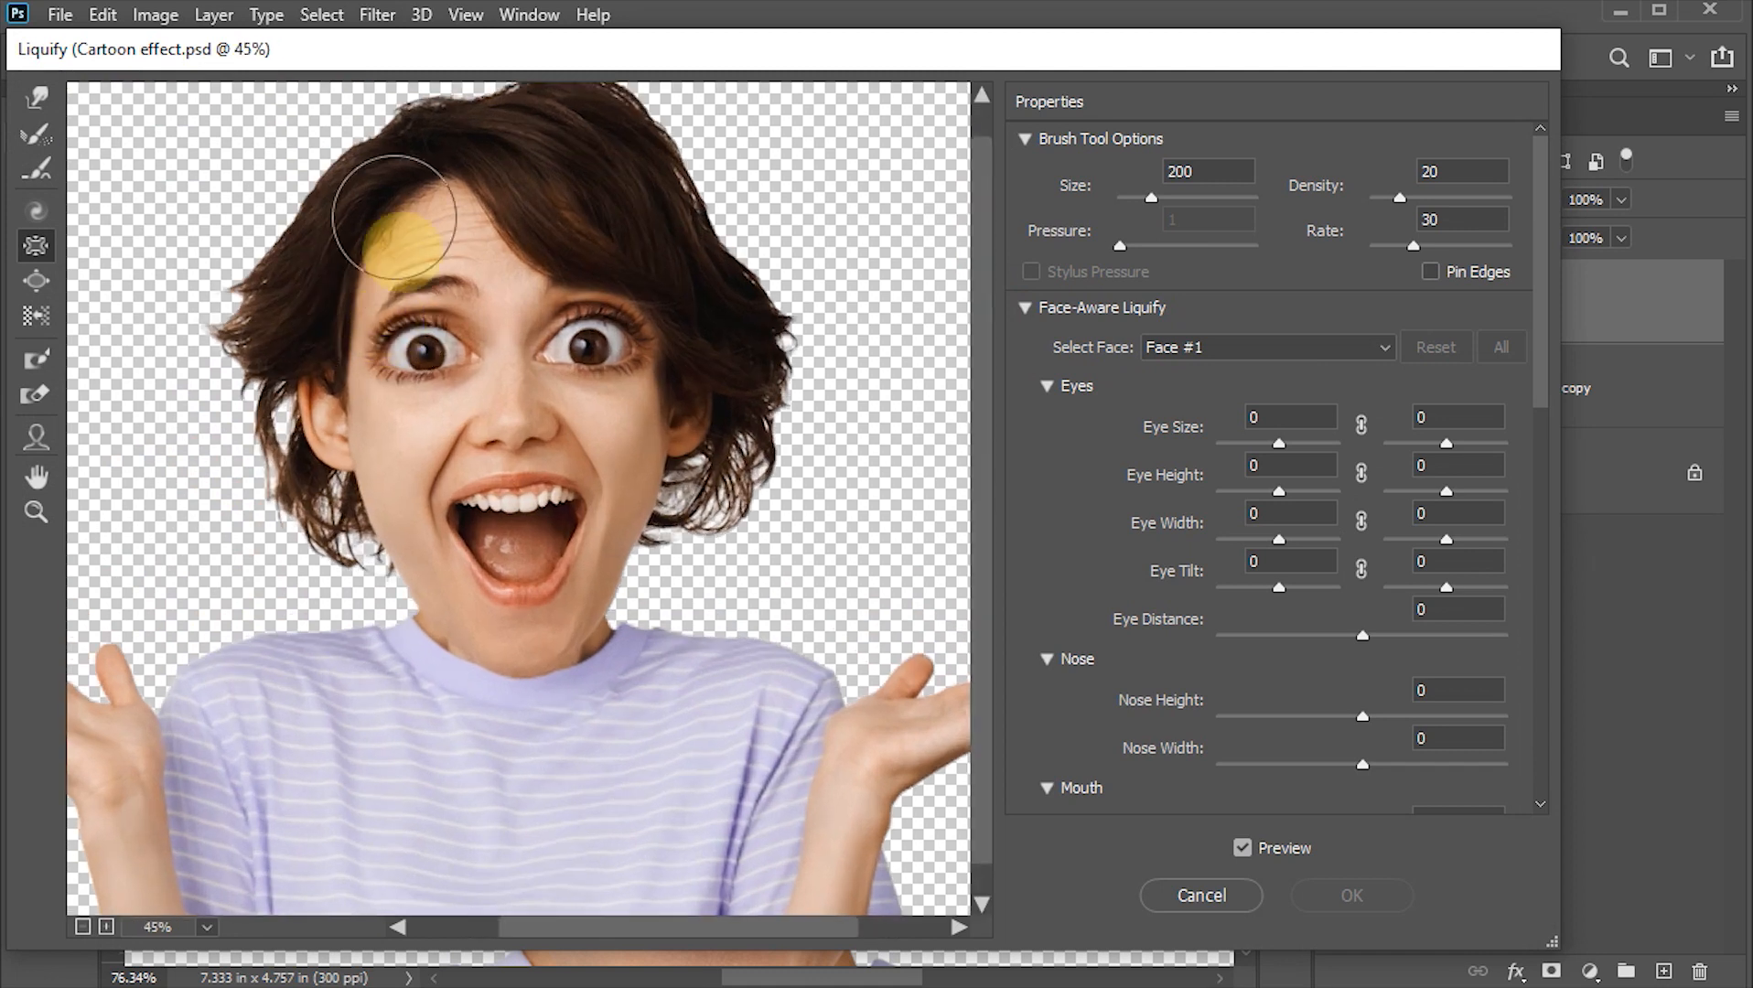
{"action": "scroll", "coordinate": [410, 300], "scroll_direction": "up", "scroll_amount": 1}
{"action": "left_click_drag", "start_coordinate": [431, 235], "coordinate": [509, 353]}
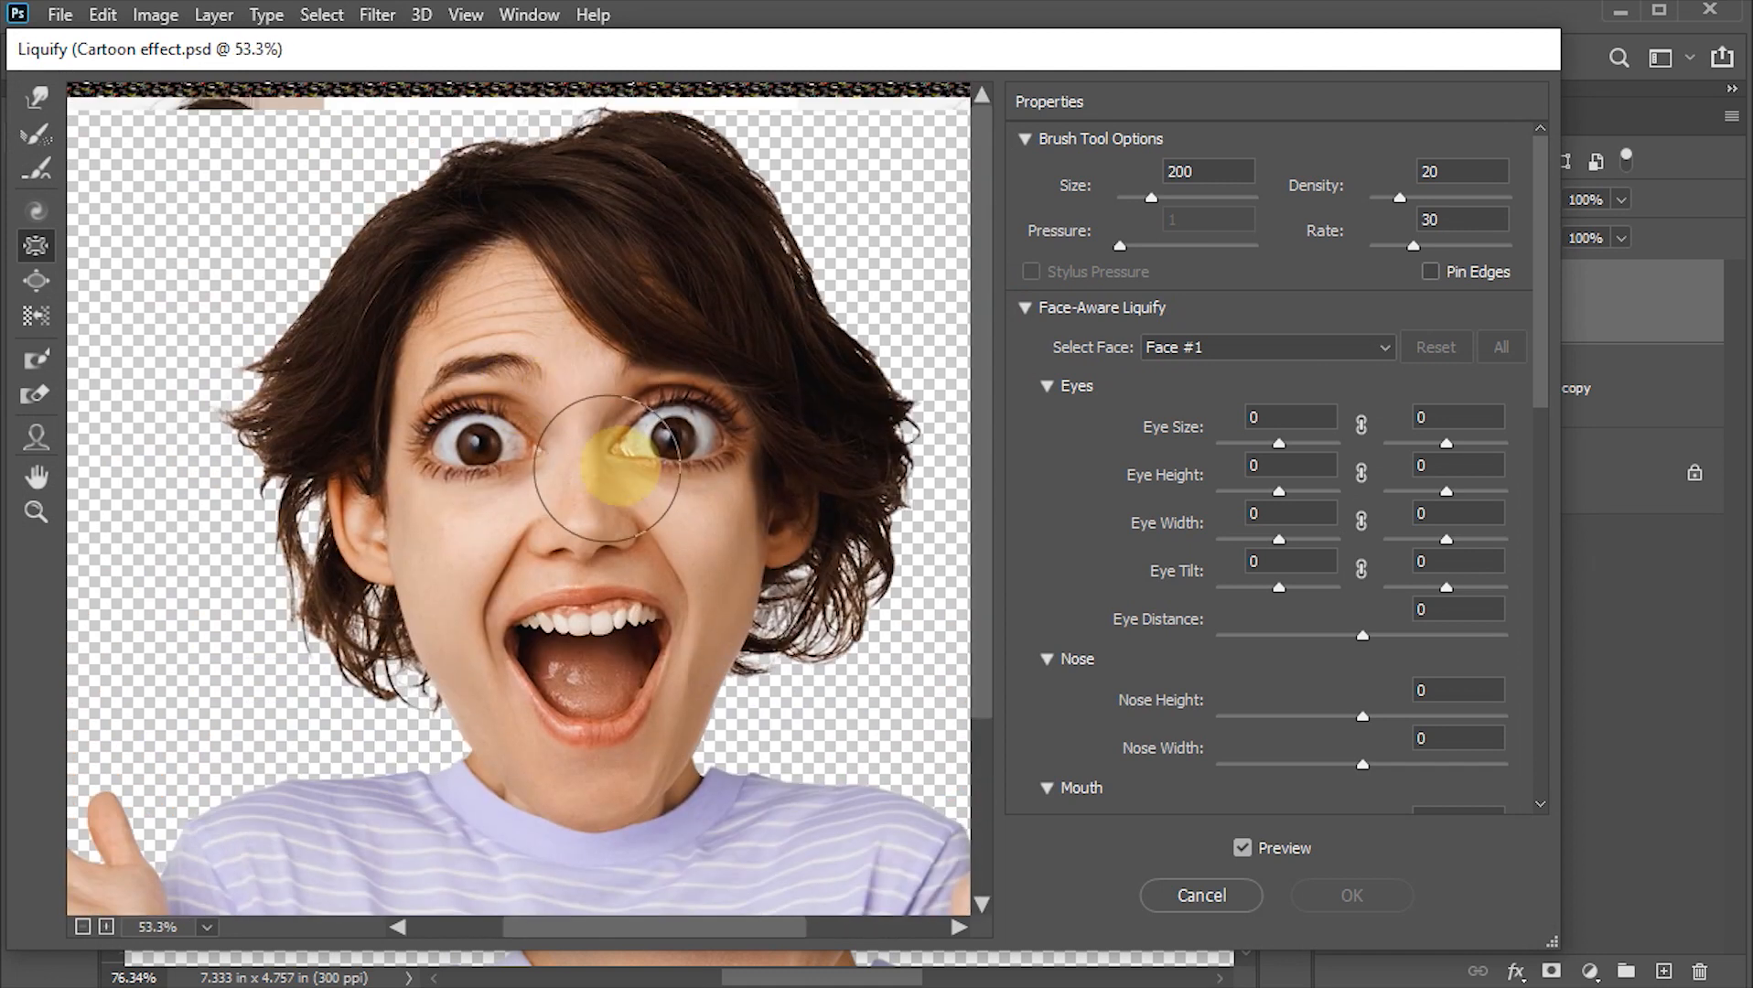
{"action": "scroll", "coordinate": [620, 466], "scroll_direction": "up", "scroll_amount": 1}
{"action": "scroll", "coordinate": [626, 438], "scroll_direction": "up", "scroll_amount": 2}
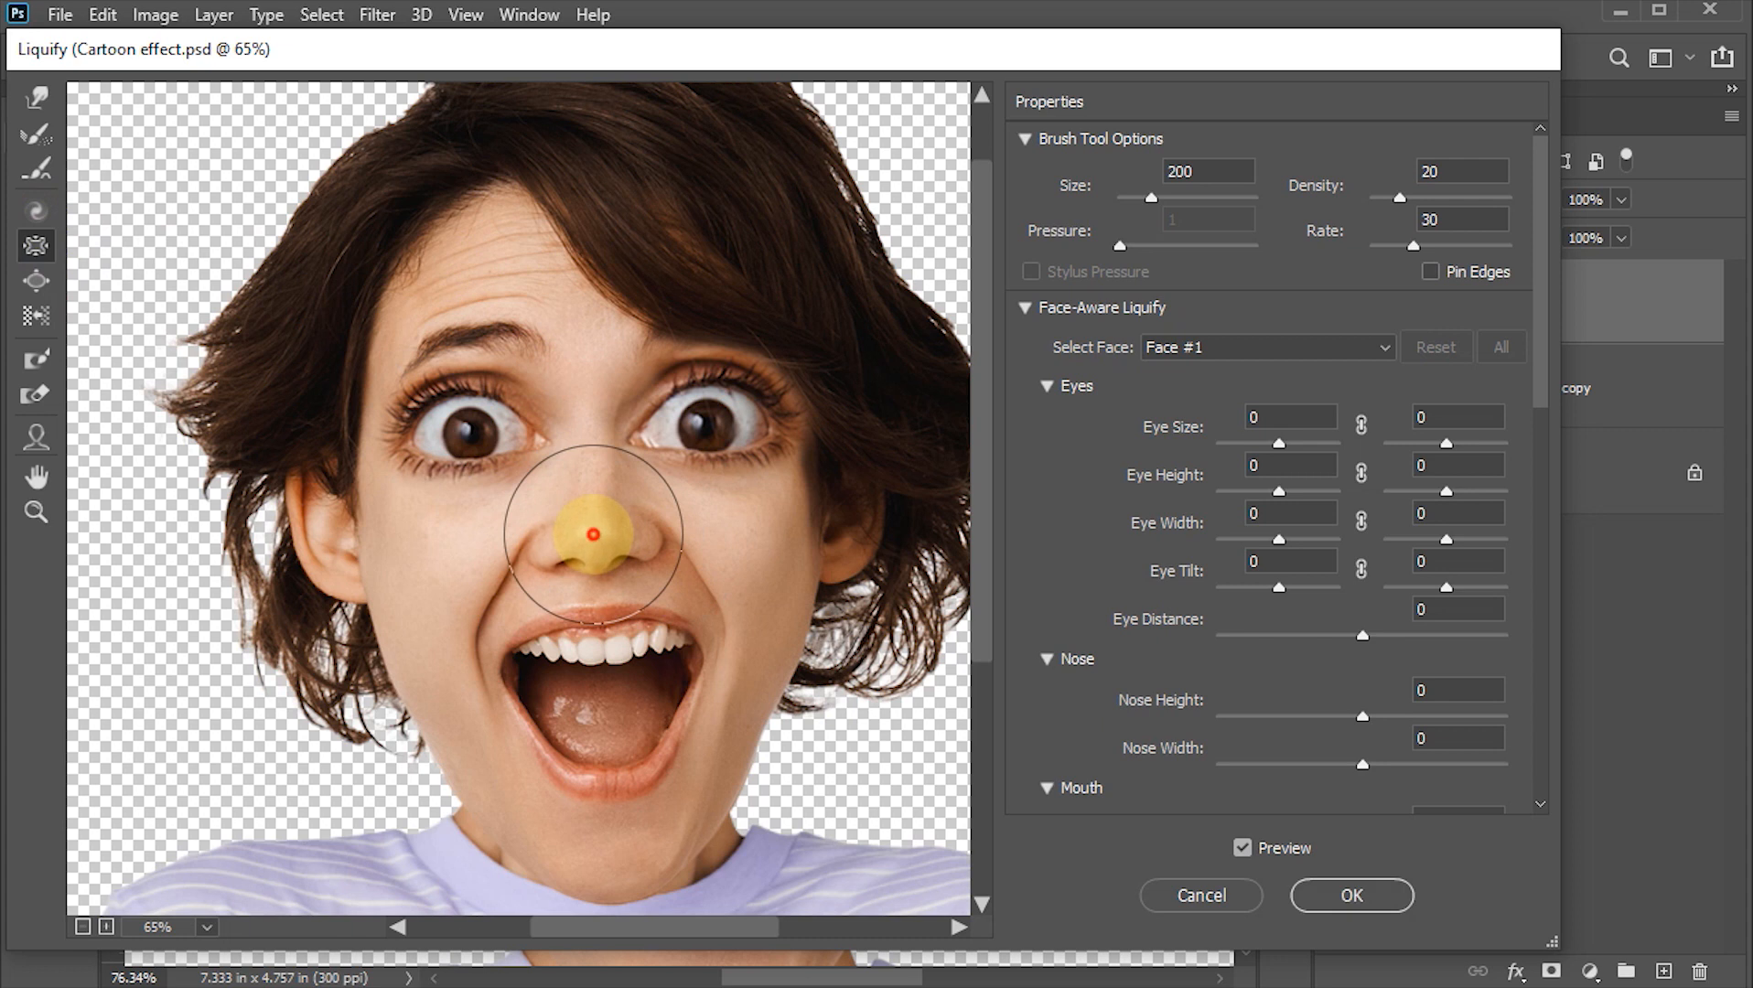
{"action": "left_click", "coordinate": [593, 535]}
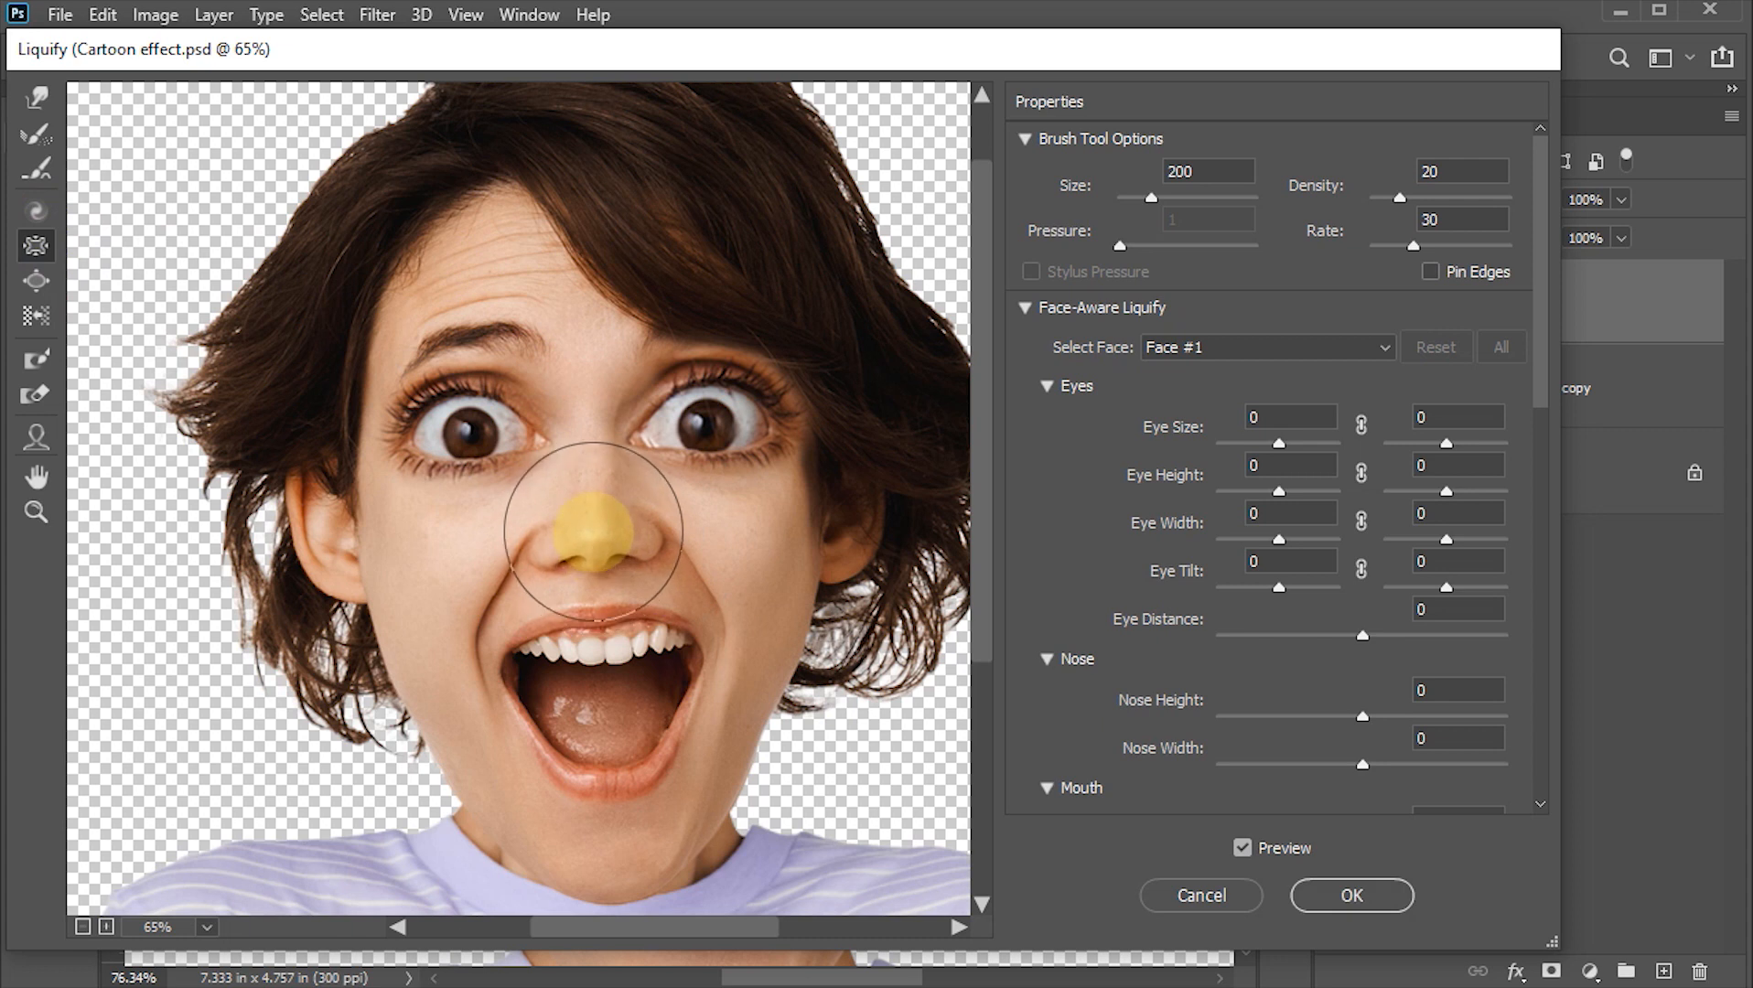
{"action": "left_click", "coordinate": [36, 282]}
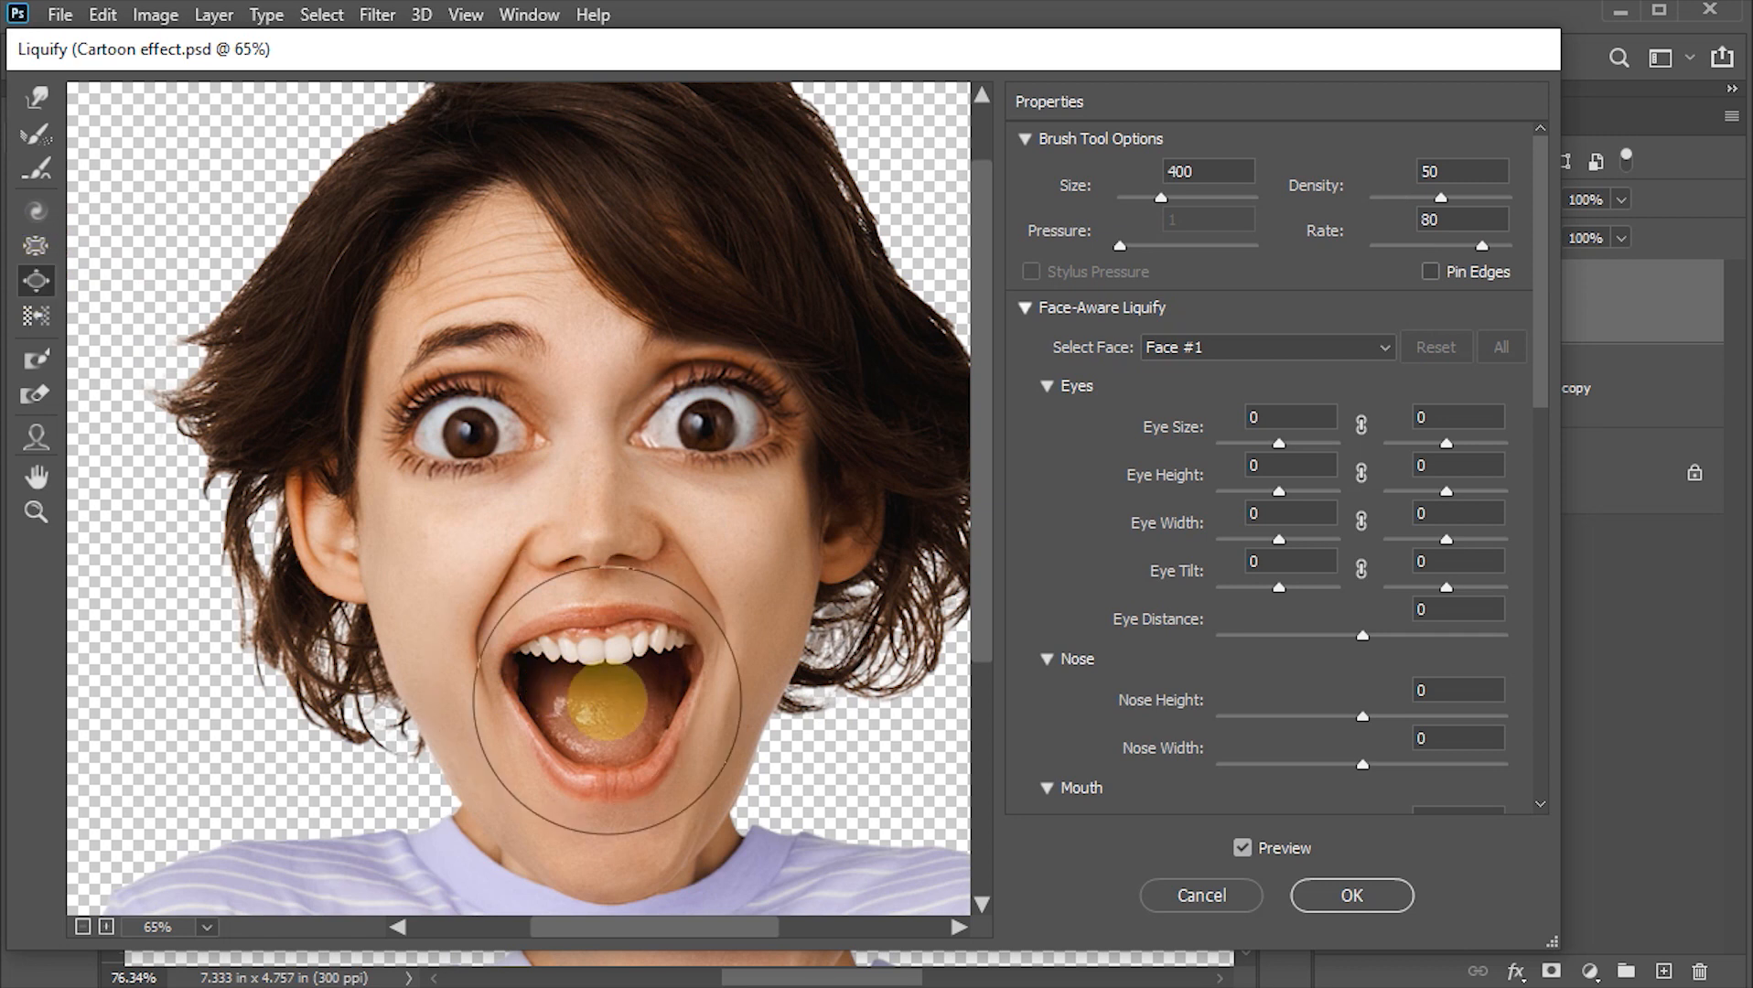
{"action": "key", "text": "bracketright"}
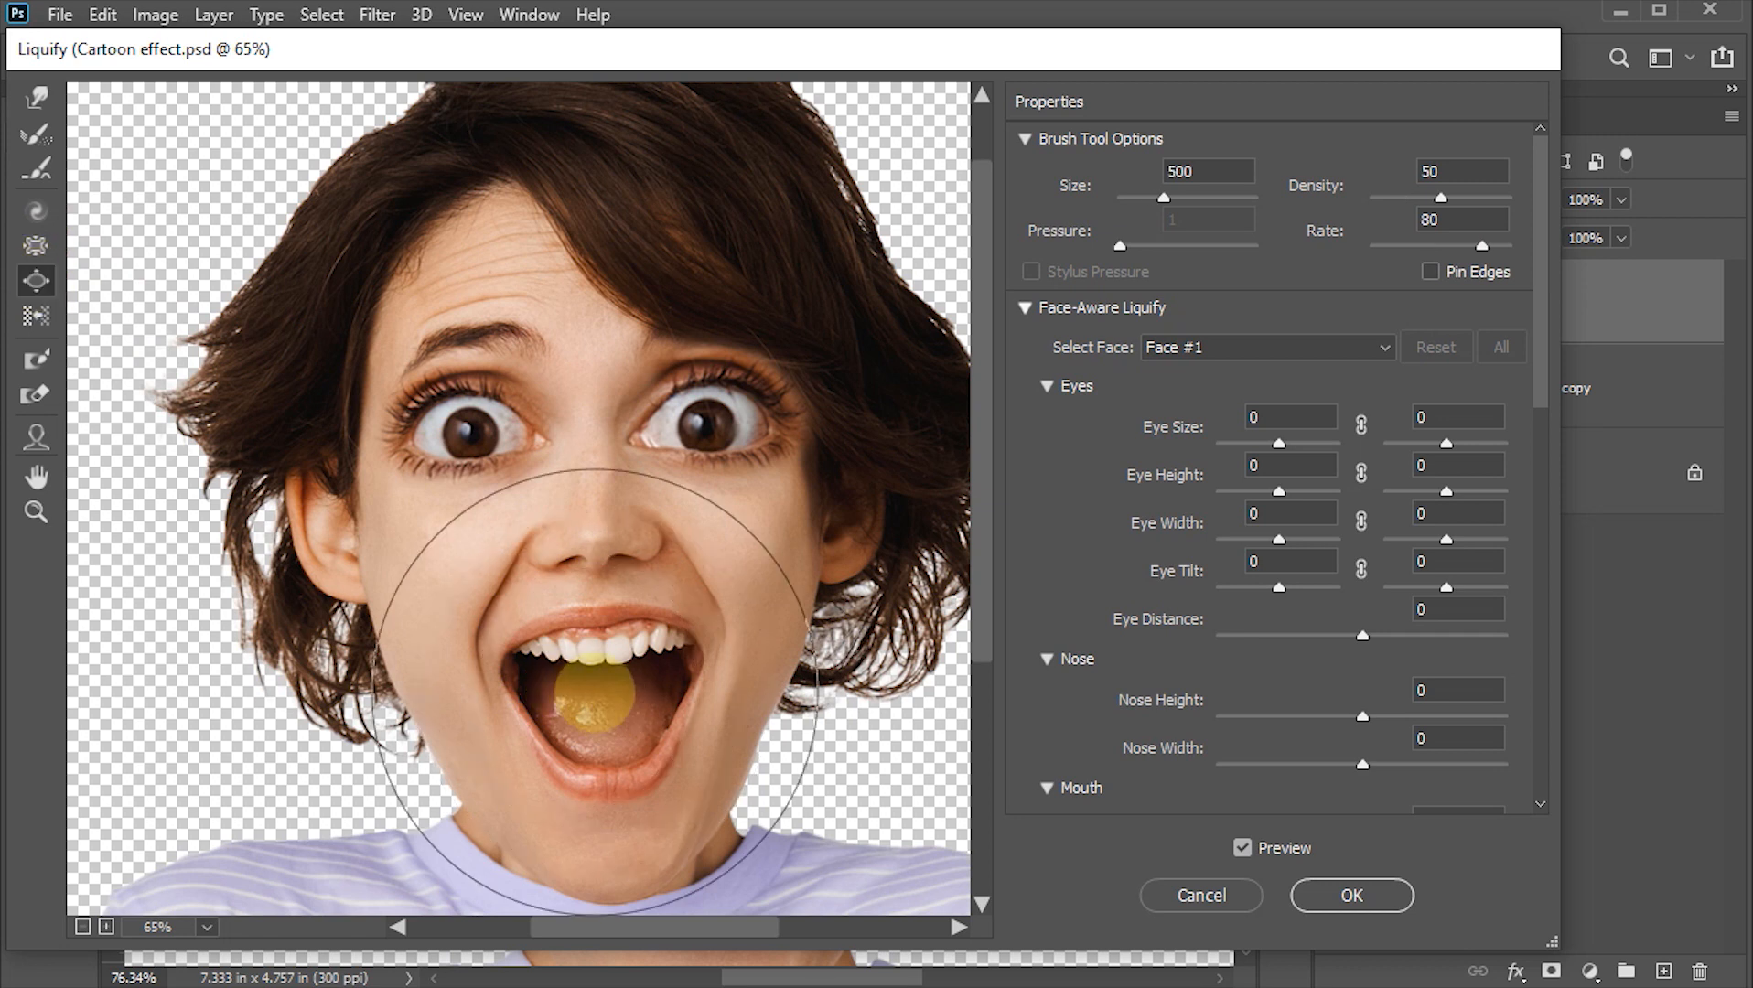
{"action": "key", "text": "bracketleft"}
{"action": "key", "text": "bracketleft"}
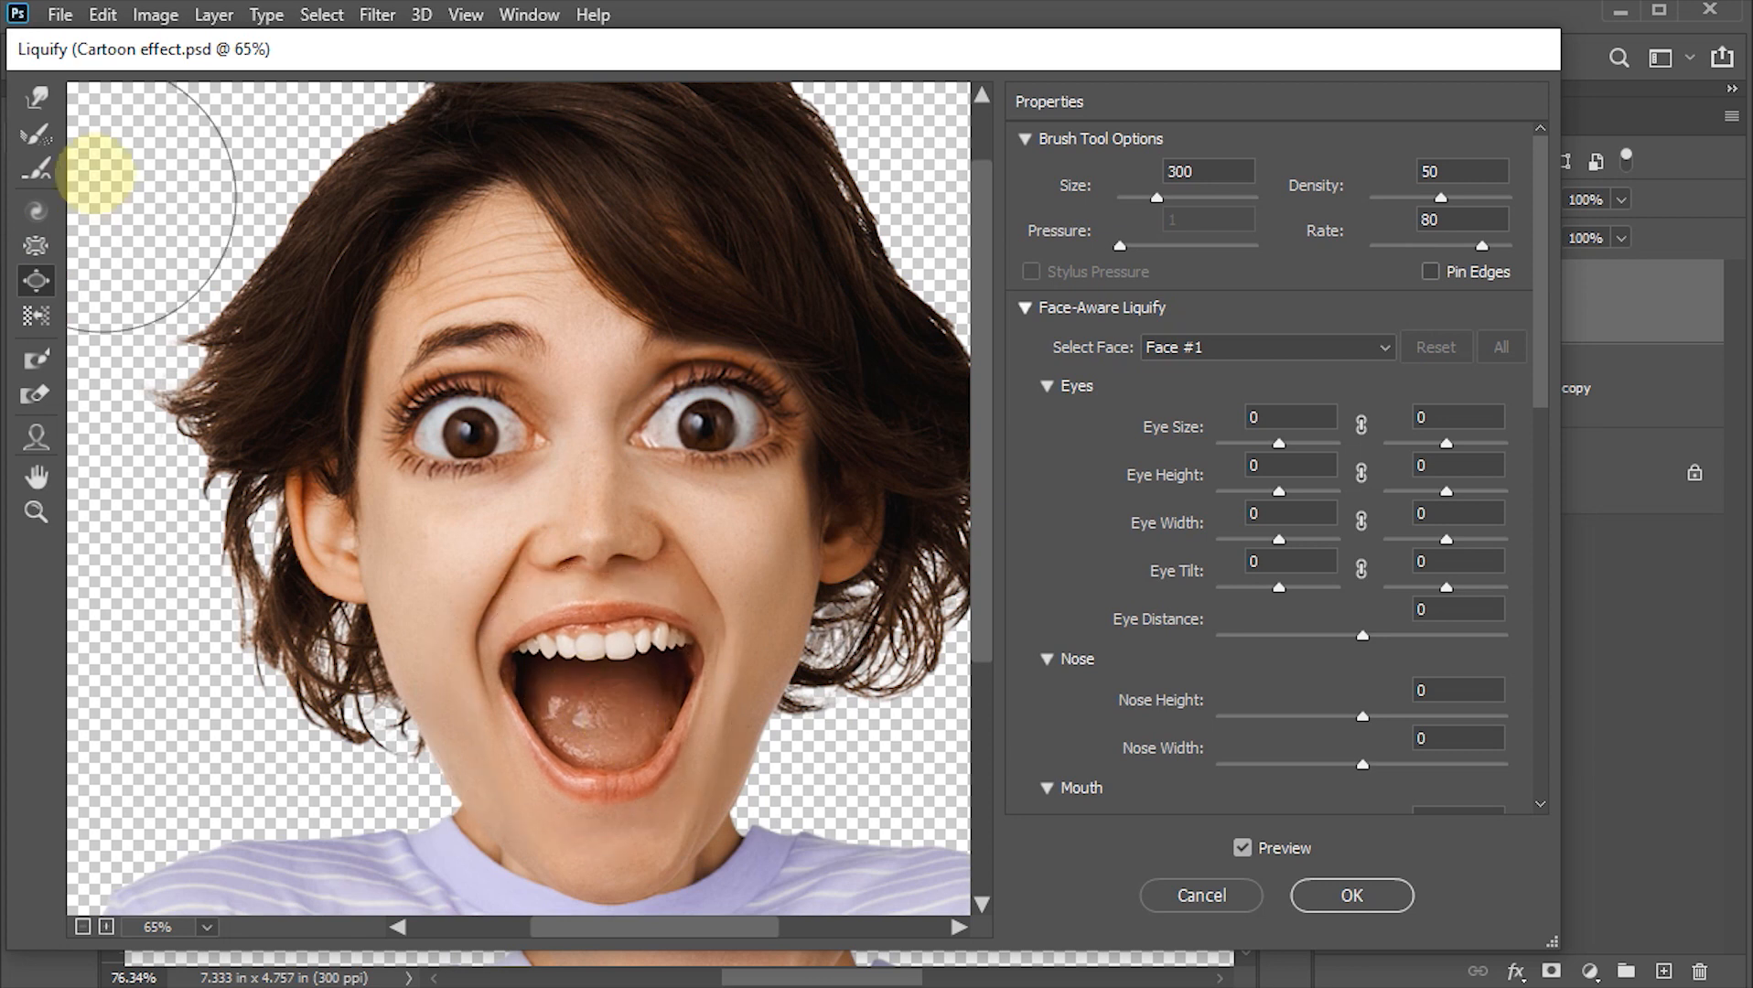
- Exaggerate the open mouth by pushing its corners and lips outward with the Forward Warp tool at size 150, and apply Liquify
{"action": "left_click", "coordinate": [37, 98]}
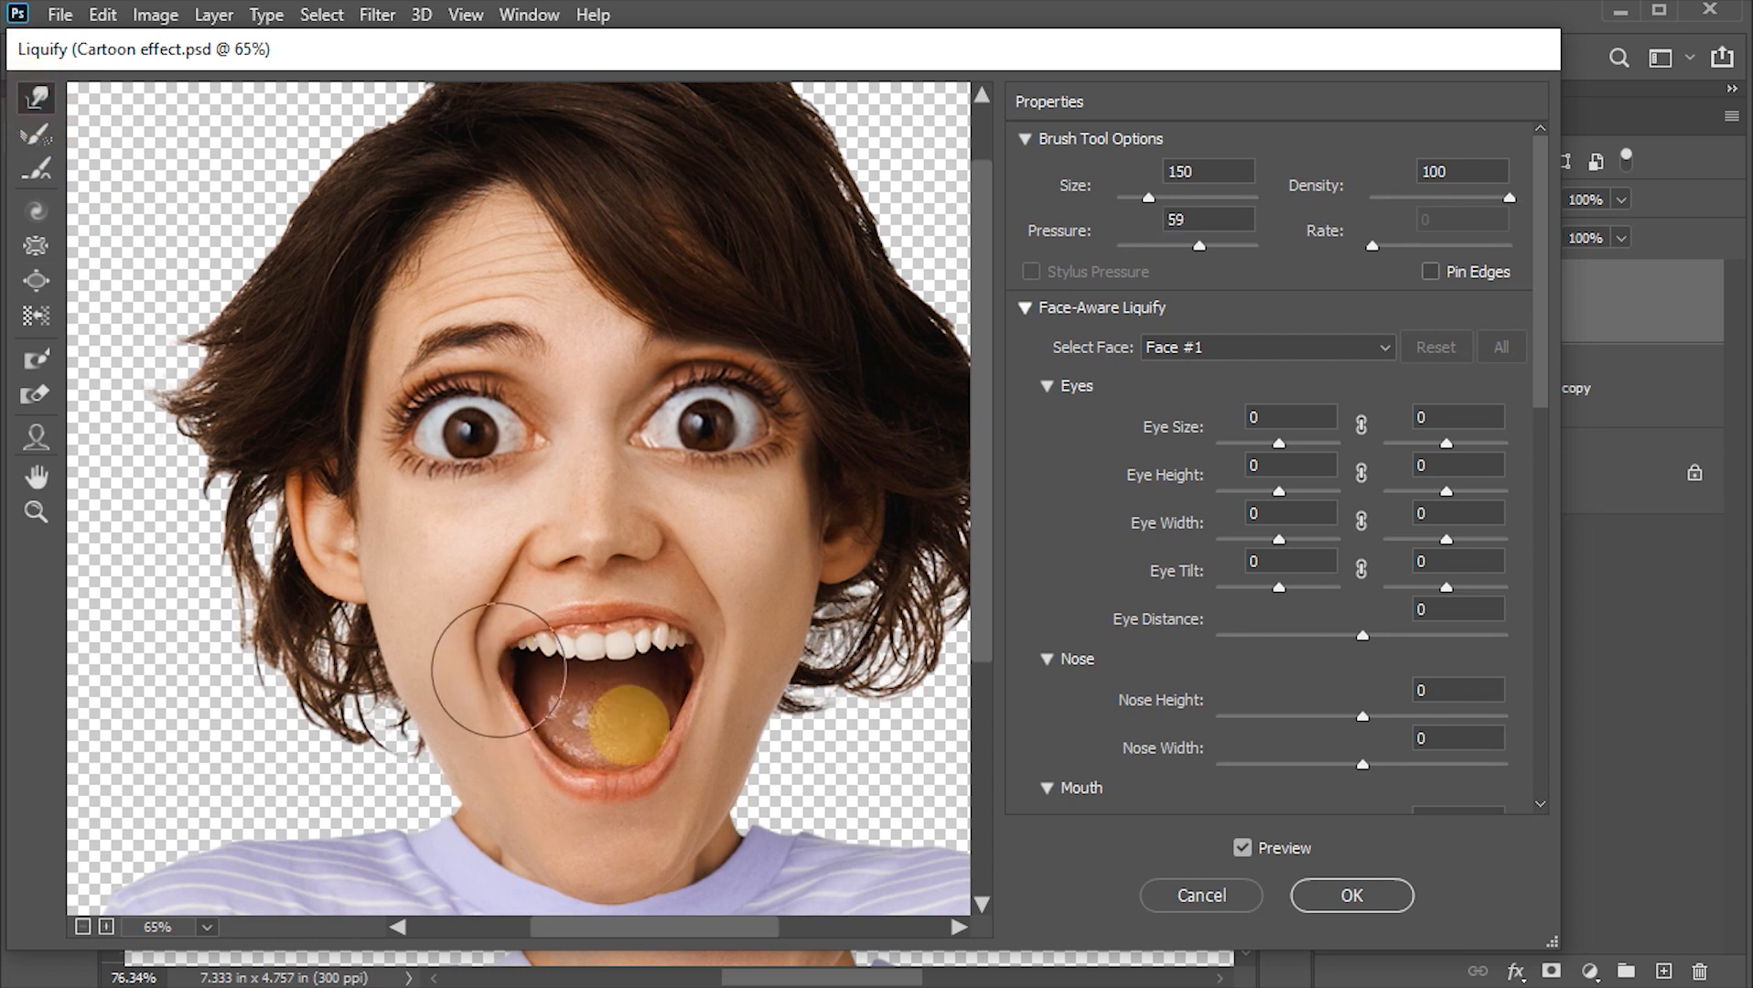
{"action": "left_click_drag", "start_coordinate": [724, 657], "coordinate": [722, 589]}
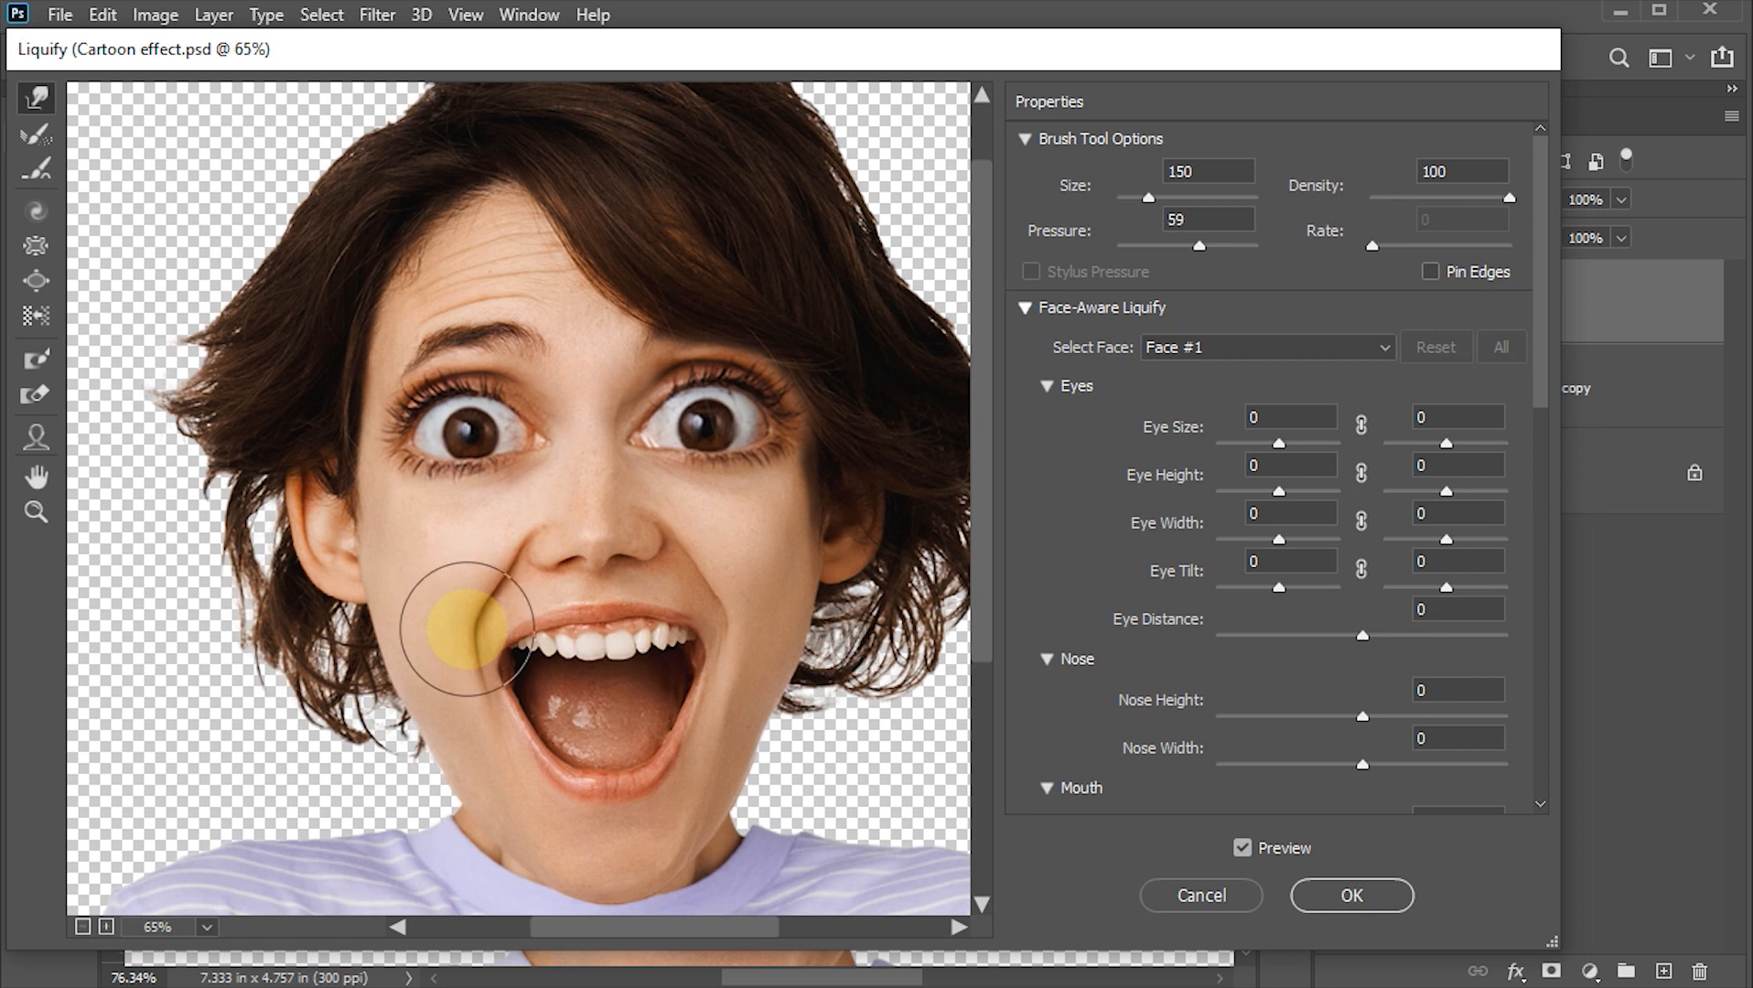
{"action": "left_click_drag", "start_coordinate": [458, 626], "coordinate": [474, 596]}
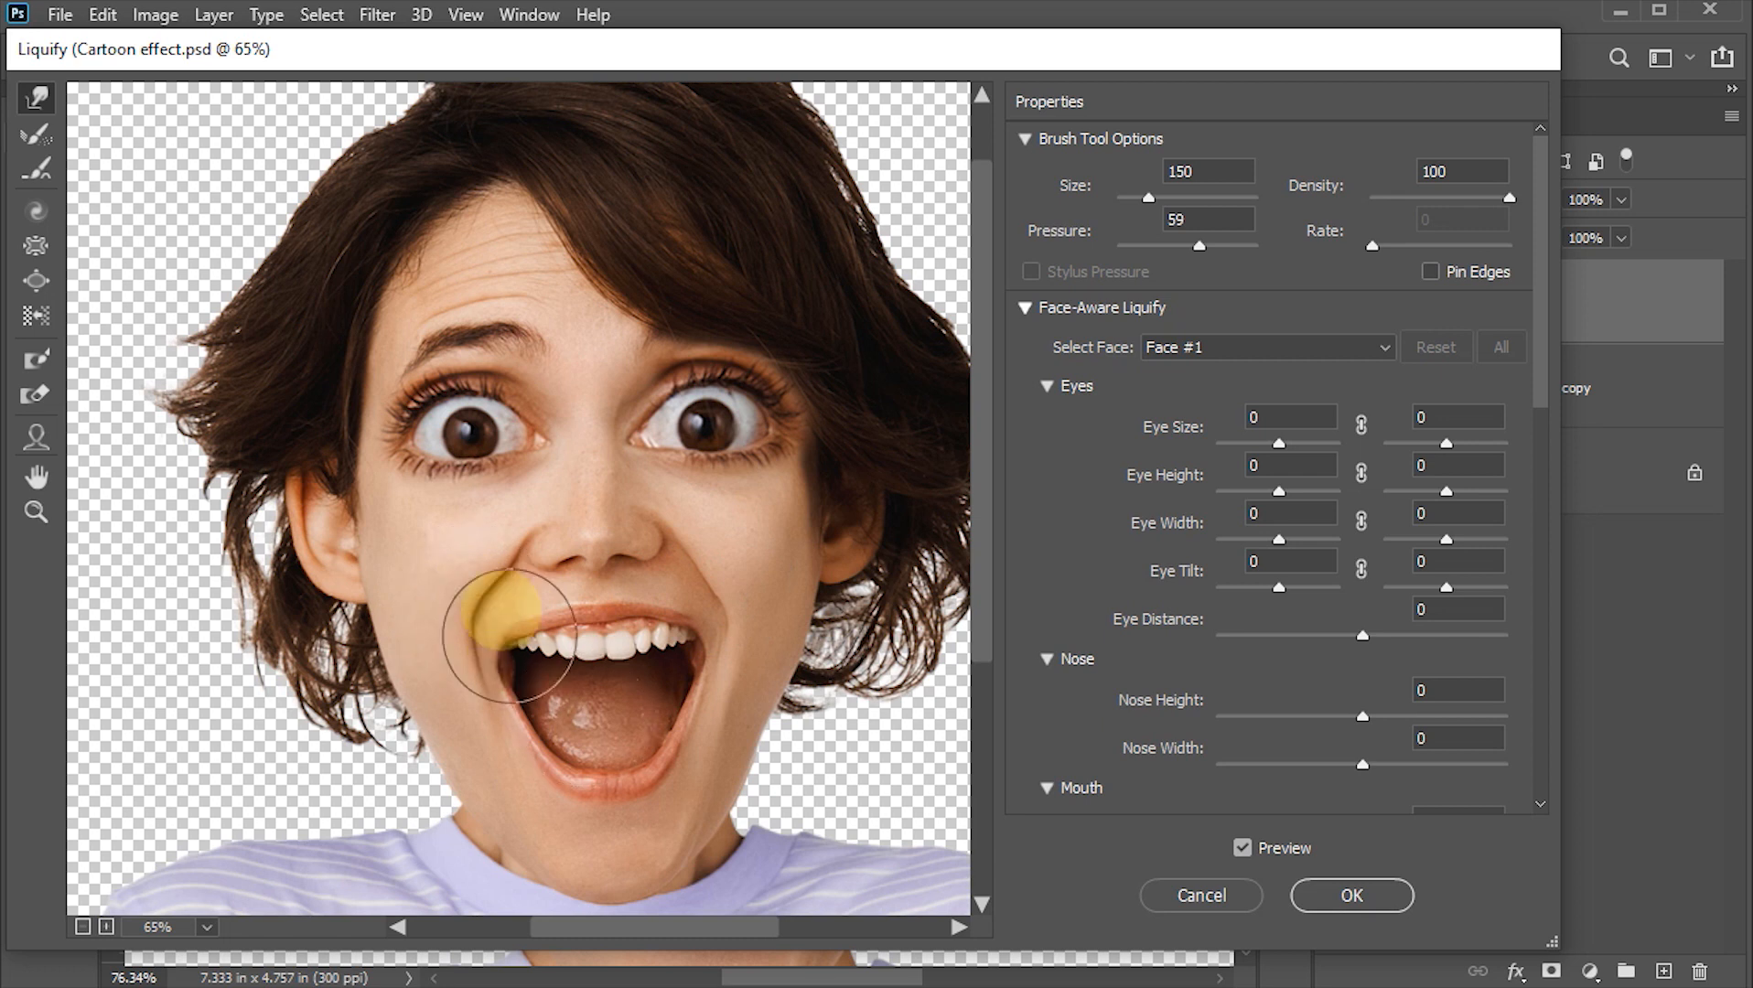
{"action": "mouse_move", "coordinate": [562, 740]}
{"action": "left_mouse_down"}
{"action": "mouse_move", "coordinate": [581, 793]}
{"action": "mouse_move", "coordinate": [639, 807]}
{"action": "mouse_move", "coordinate": [605, 820]}
{"action": "left_mouse_up"}
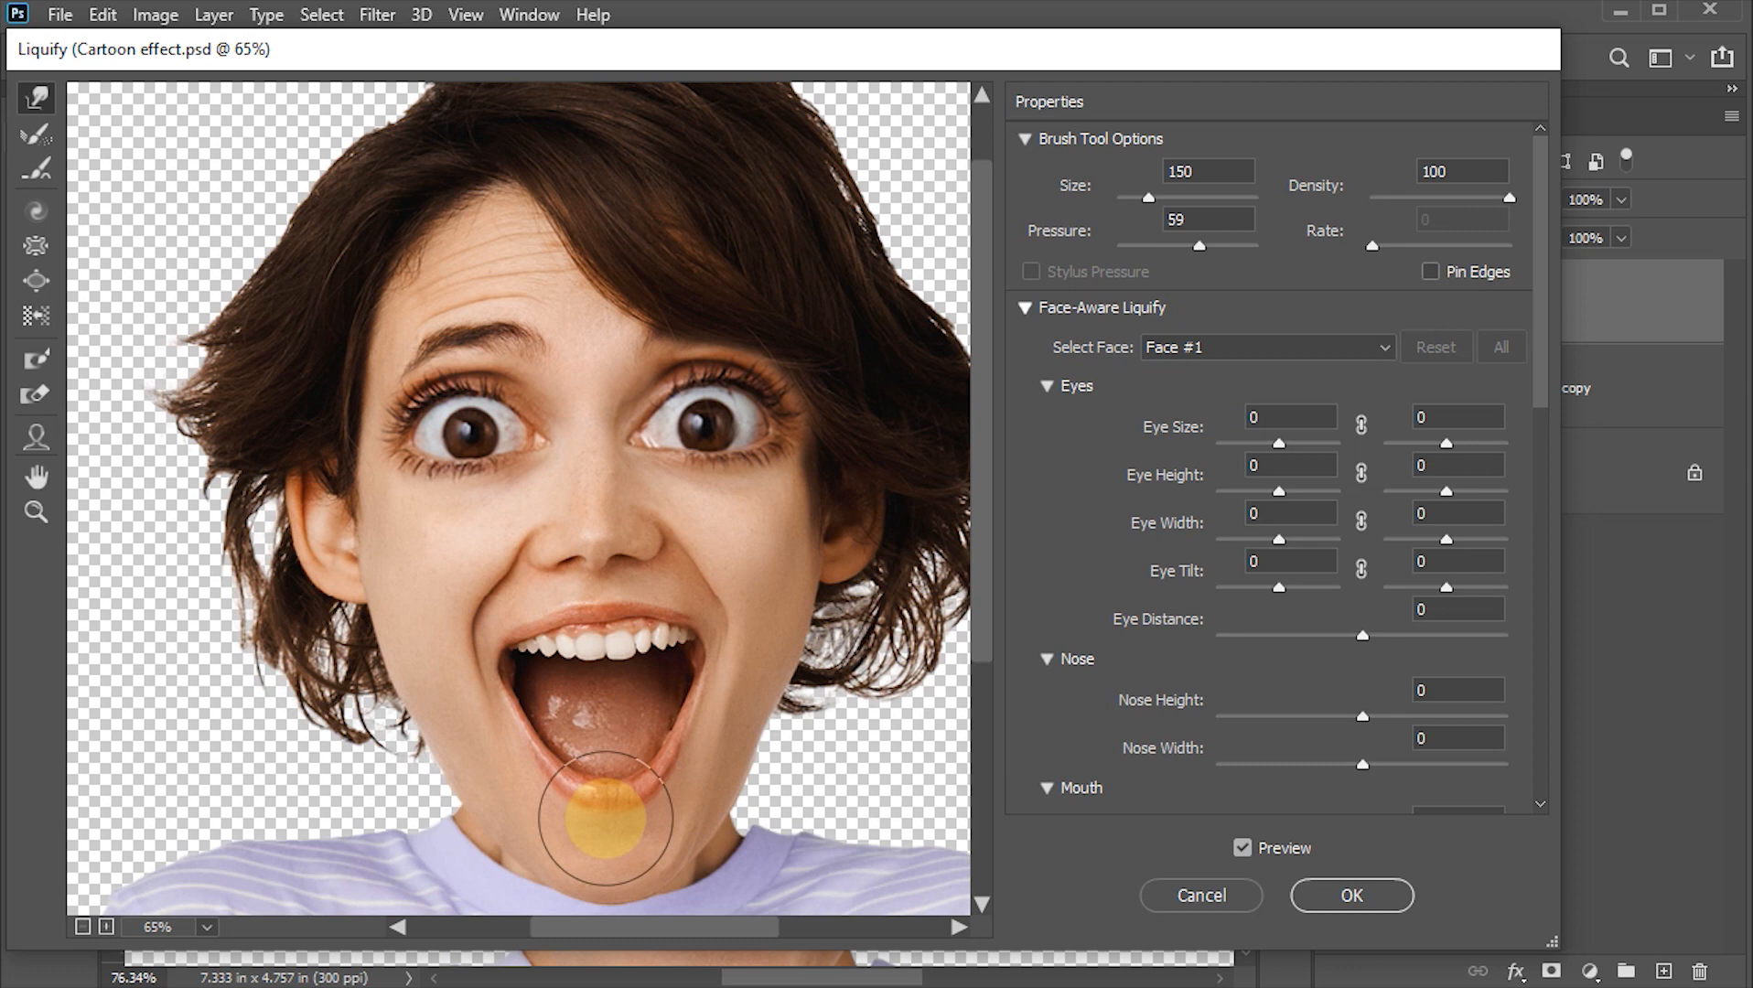
{"action": "mouse_move", "coordinate": [589, 620]}
{"action": "left_mouse_down"}
{"action": "mouse_move", "coordinate": [625, 626]}
{"action": "mouse_move", "coordinate": [528, 646]}
{"action": "mouse_move", "coordinate": [659, 647]}
{"action": "mouse_move", "coordinate": [720, 626]}
{"action": "left_mouse_up"}
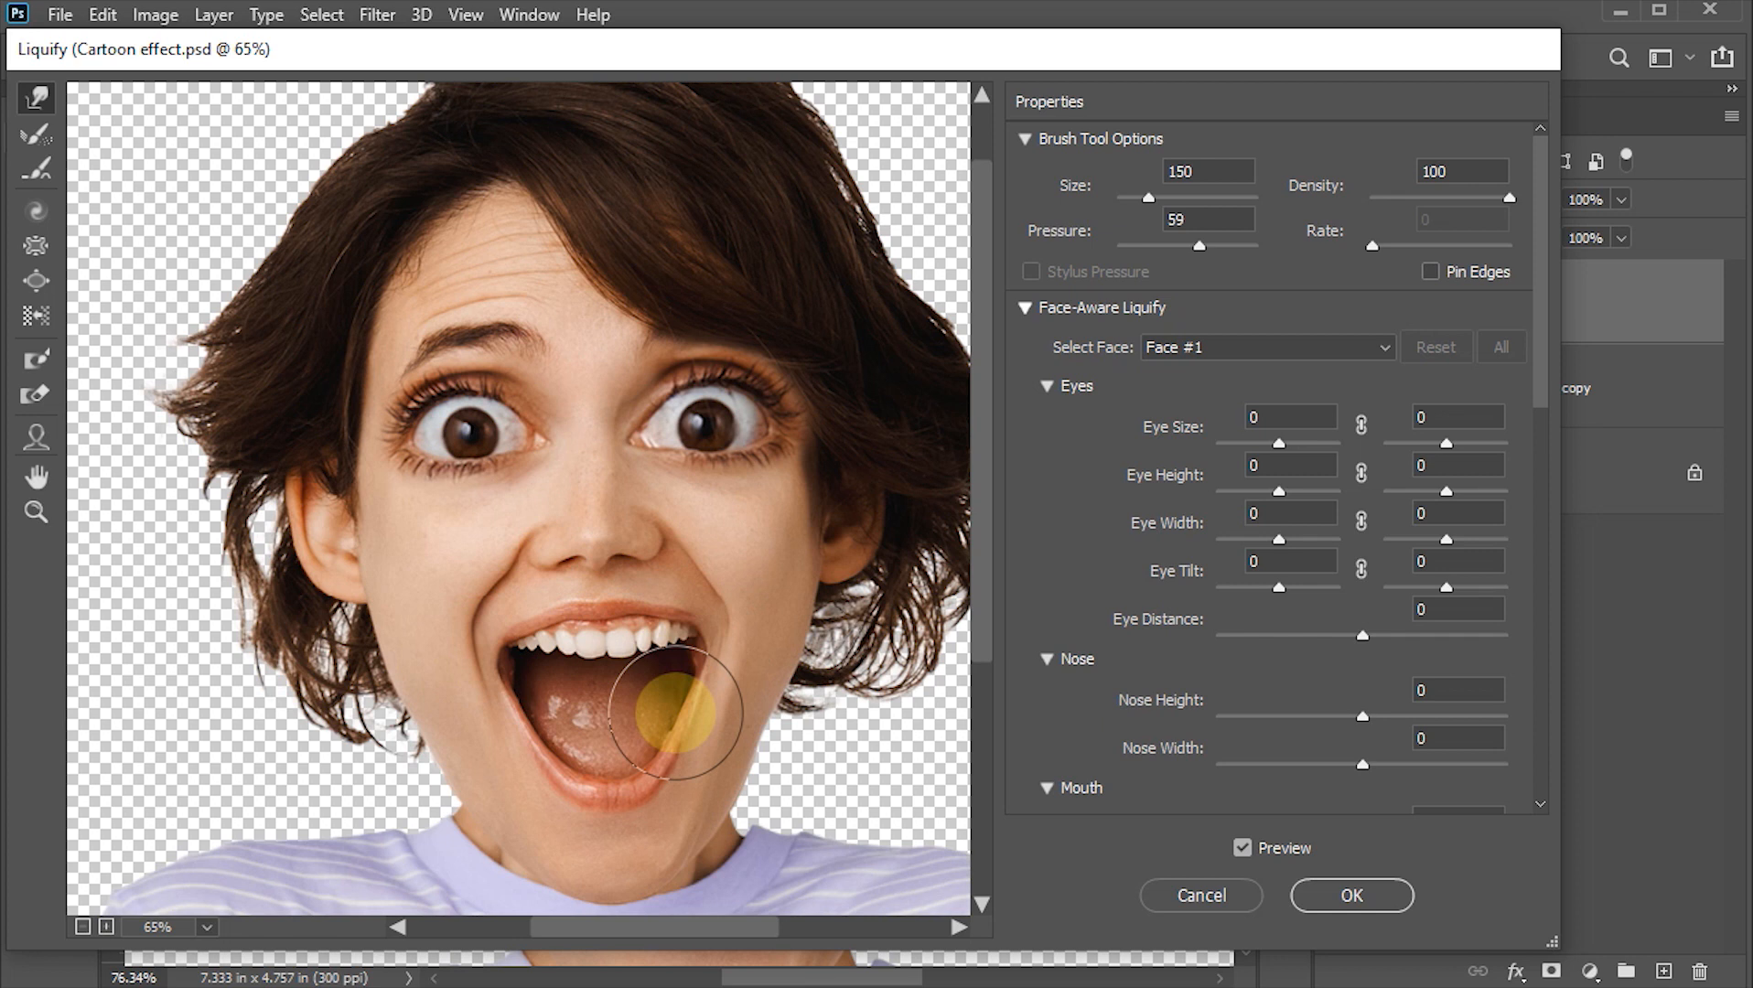
{"action": "left_click", "coordinate": [1368, 901]}
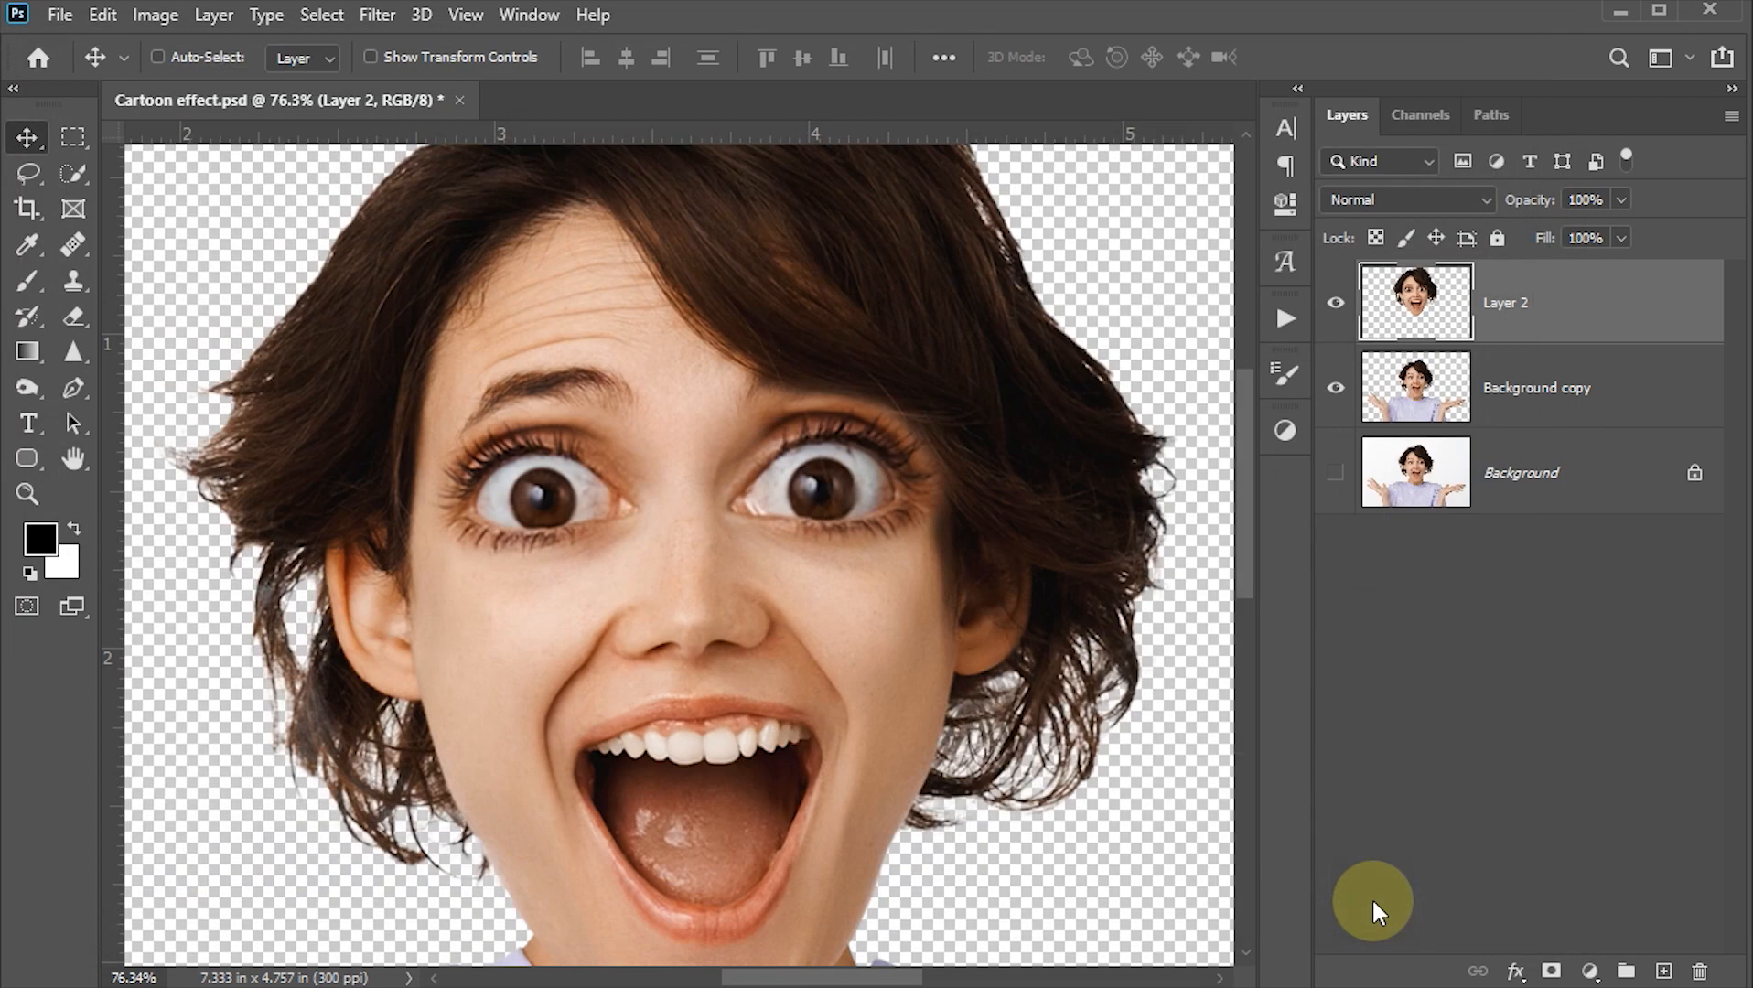
- Open the Background copy layer in the Liquify filter and set the Forward Warp brush size to 300
{"action": "key", "text": "ctrl+0"}
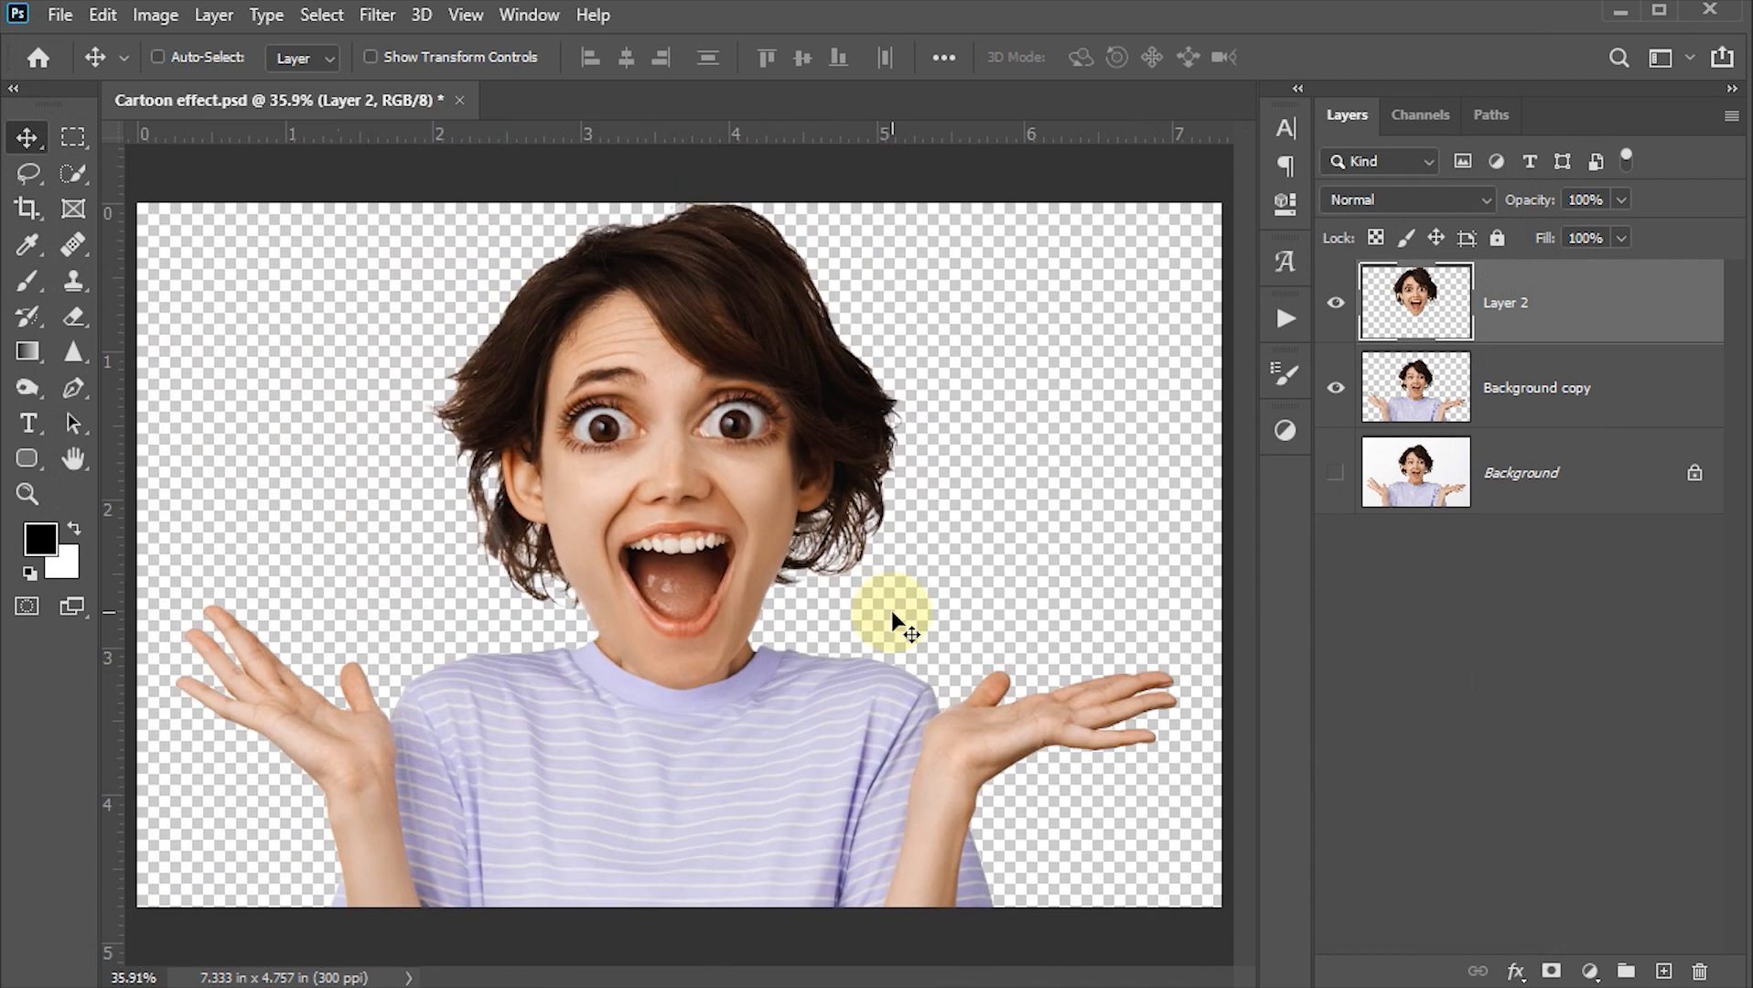
{"action": "left_click", "coordinate": [1432, 388]}
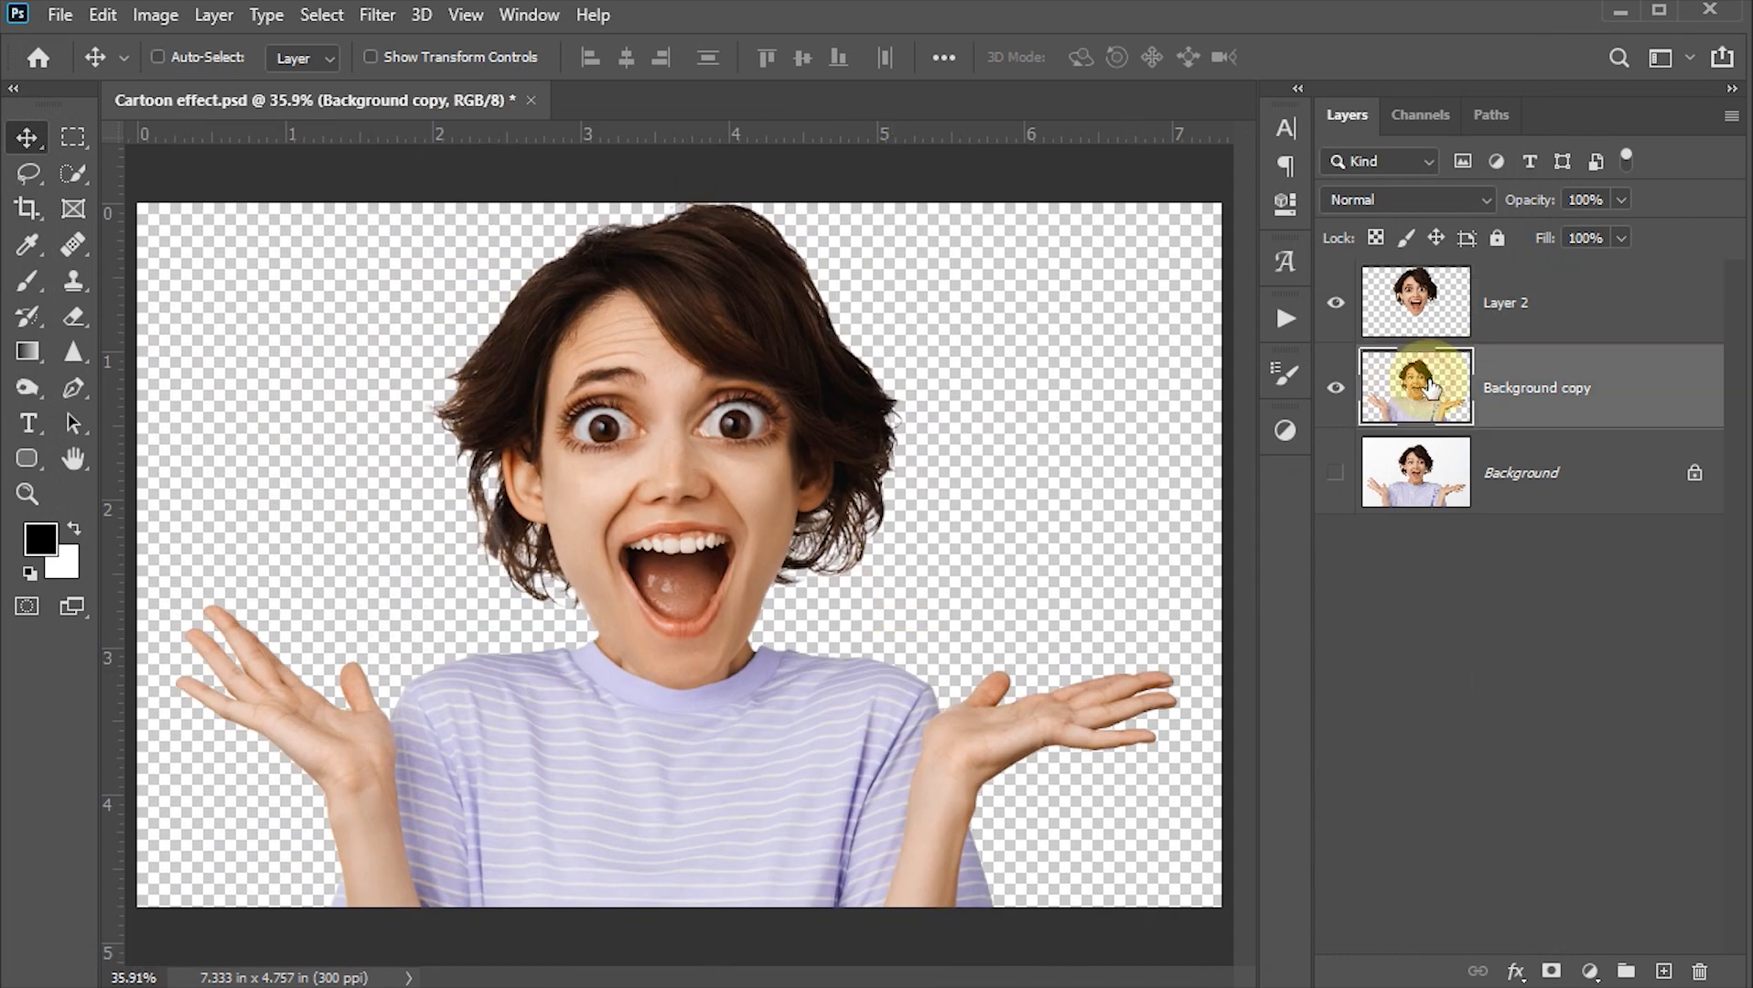
{"action": "left_click", "coordinate": [377, 16]}
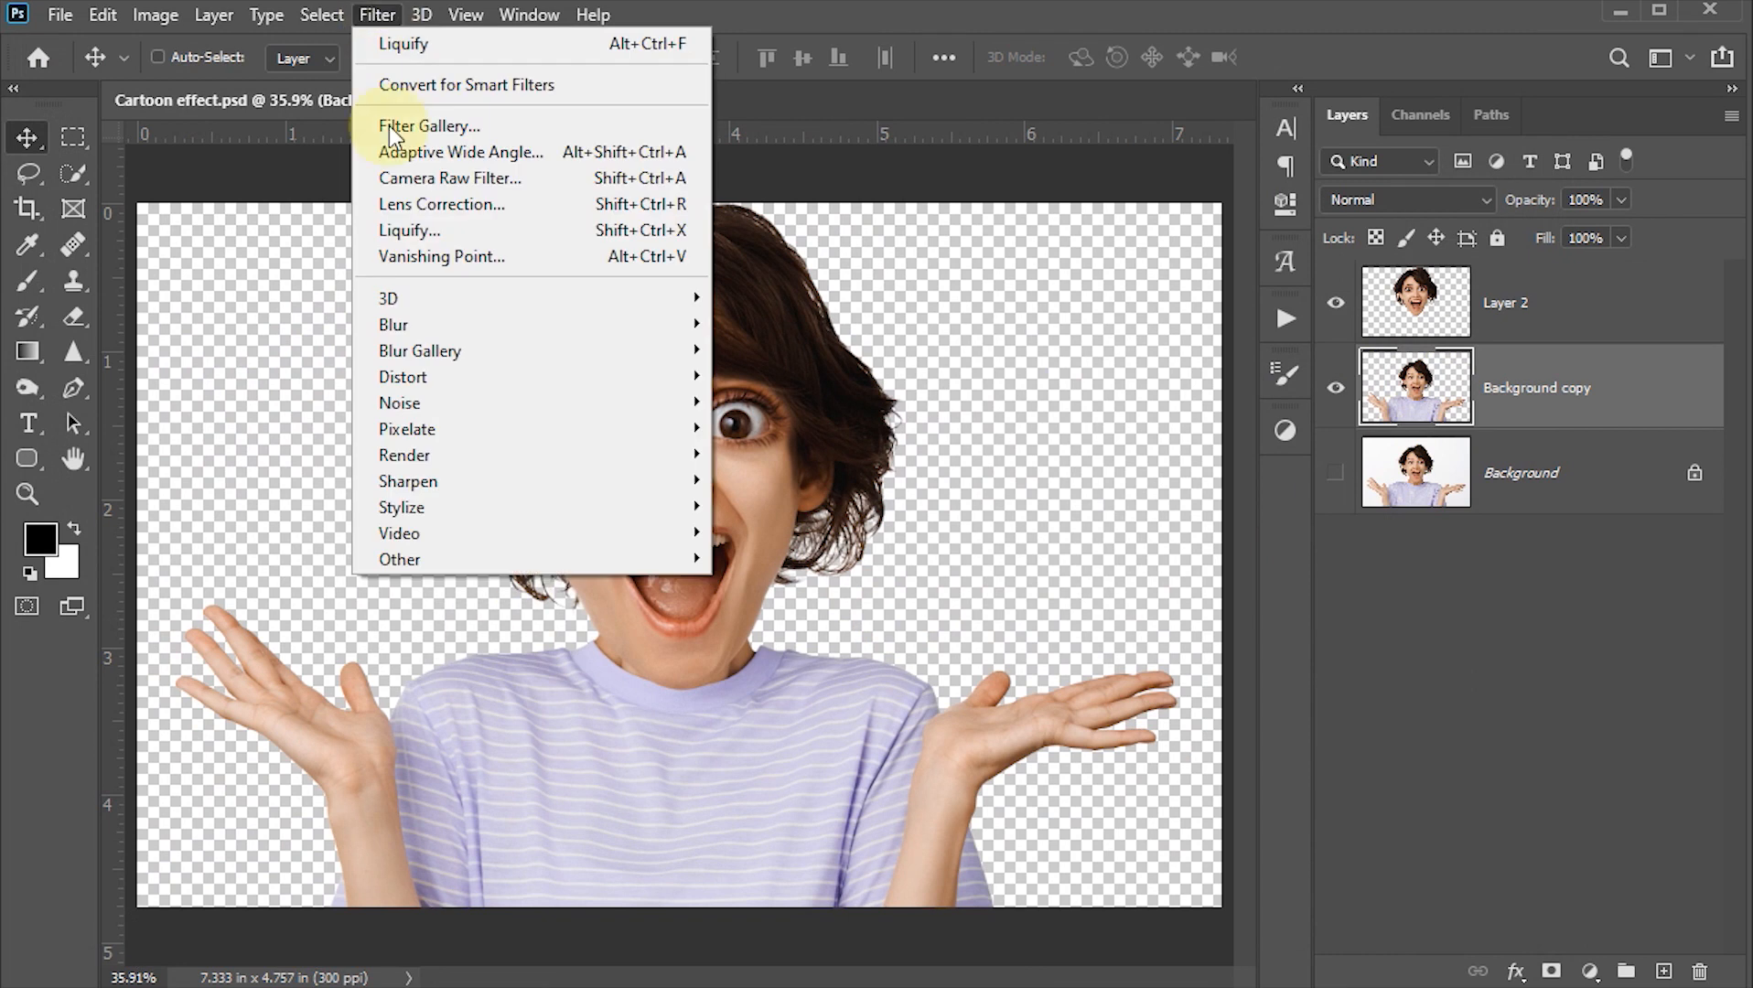
{"action": "left_click", "coordinate": [406, 220]}
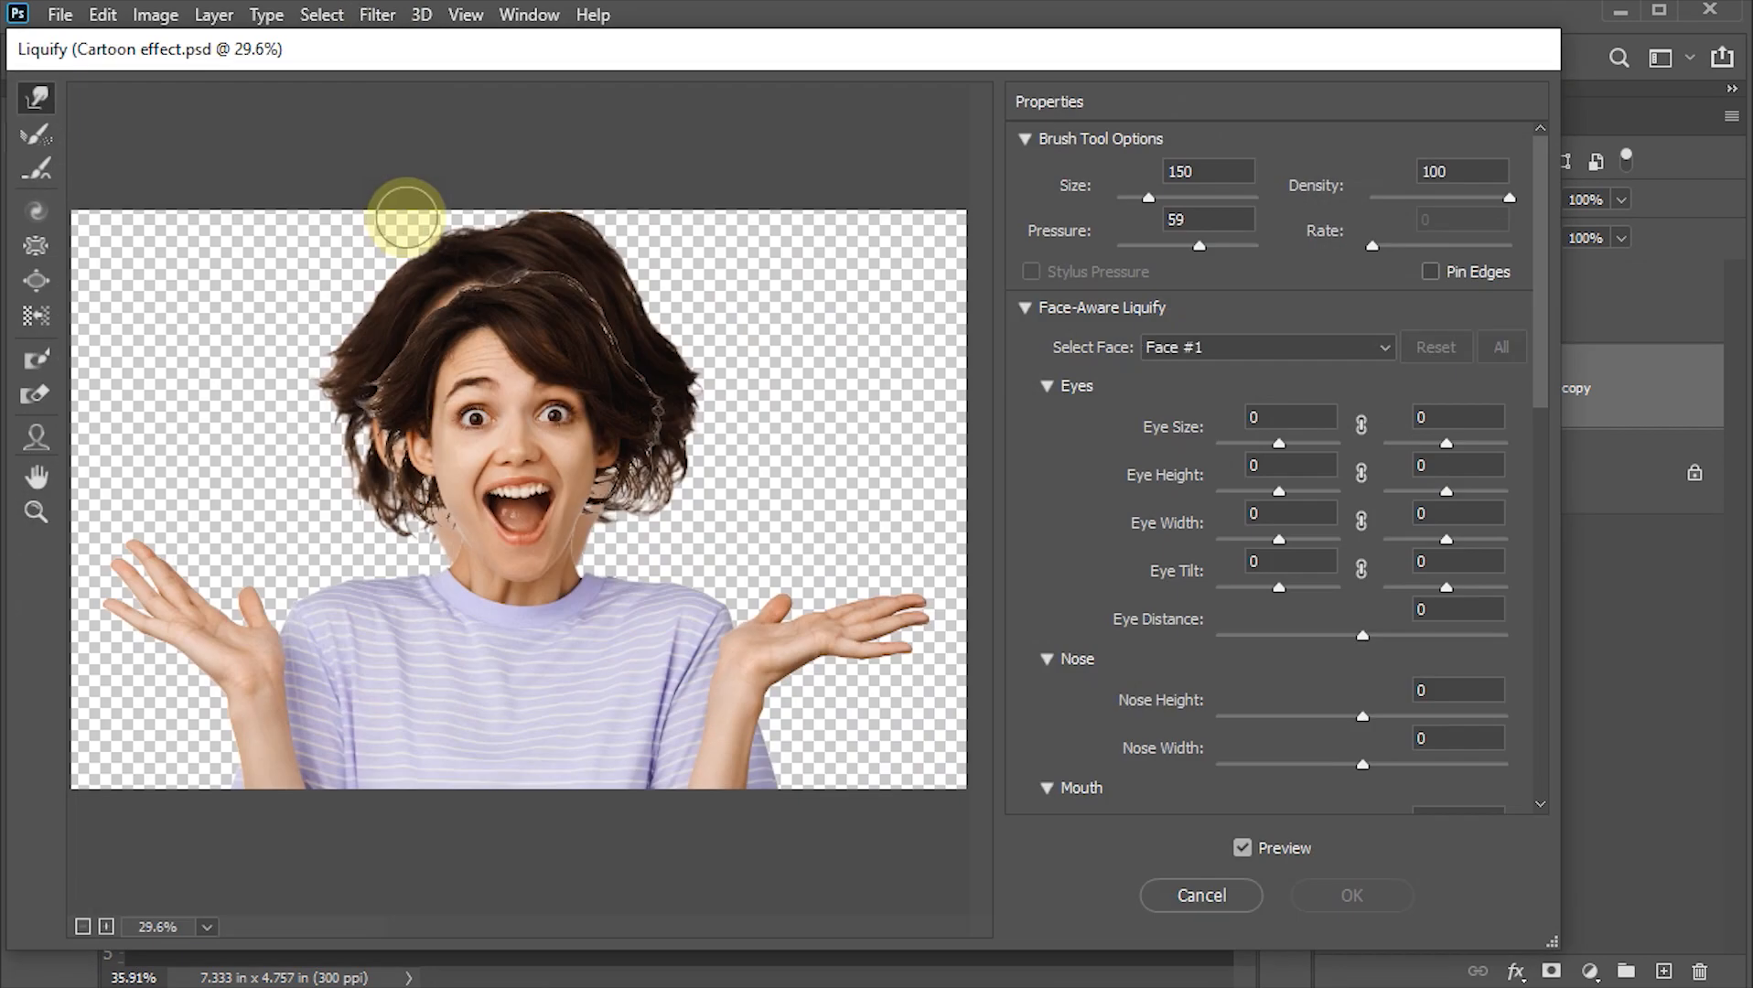
{"action": "left_click_drag", "start_coordinate": [411, 215], "coordinate": [464, 437]}
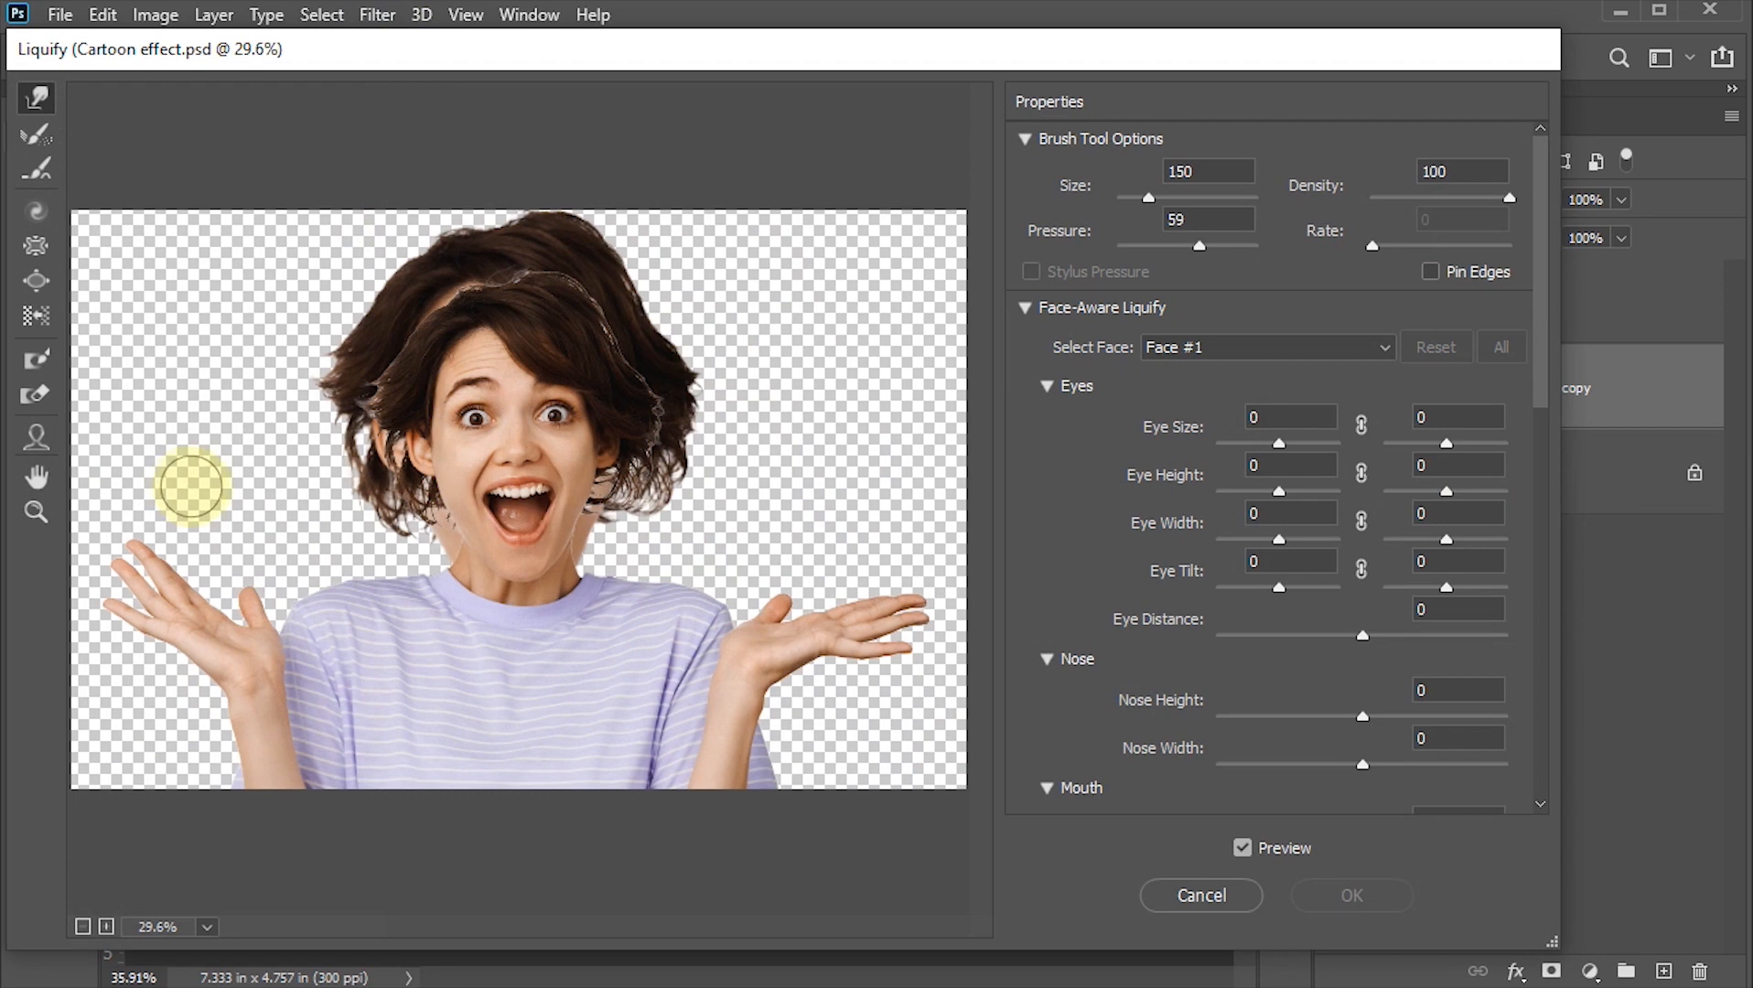
{"action": "scroll", "coordinate": [307, 557], "scroll_direction": "up", "scroll_amount": 2}
{"action": "left_click_drag", "start_coordinate": [345, 559], "coordinate": [513, 538]}
{"action": "scroll", "coordinate": [353, 556], "scroll_direction": "up", "scroll_amount": 3}
{"action": "left_click_drag", "start_coordinate": [353, 556], "coordinate": [496, 441]}
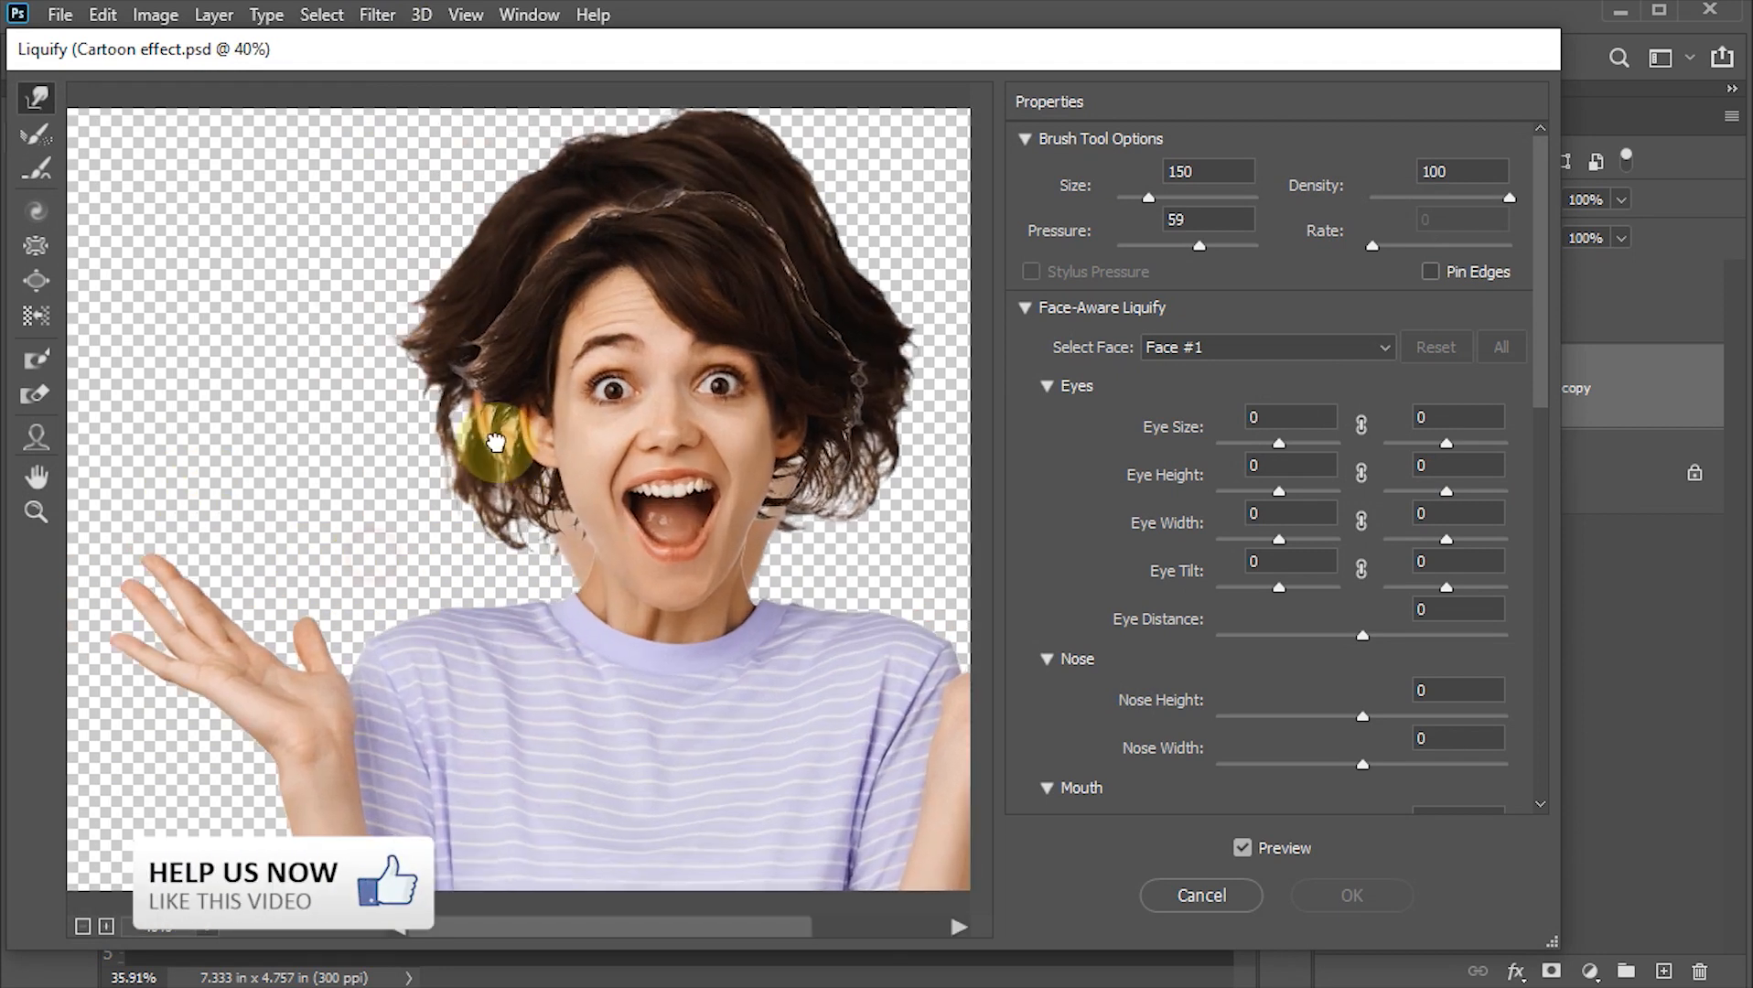
{"action": "key", "text": "bracketright"}
{"action": "key", "text": "bracketright"}
{"action": "key", "text": "bracketright"}
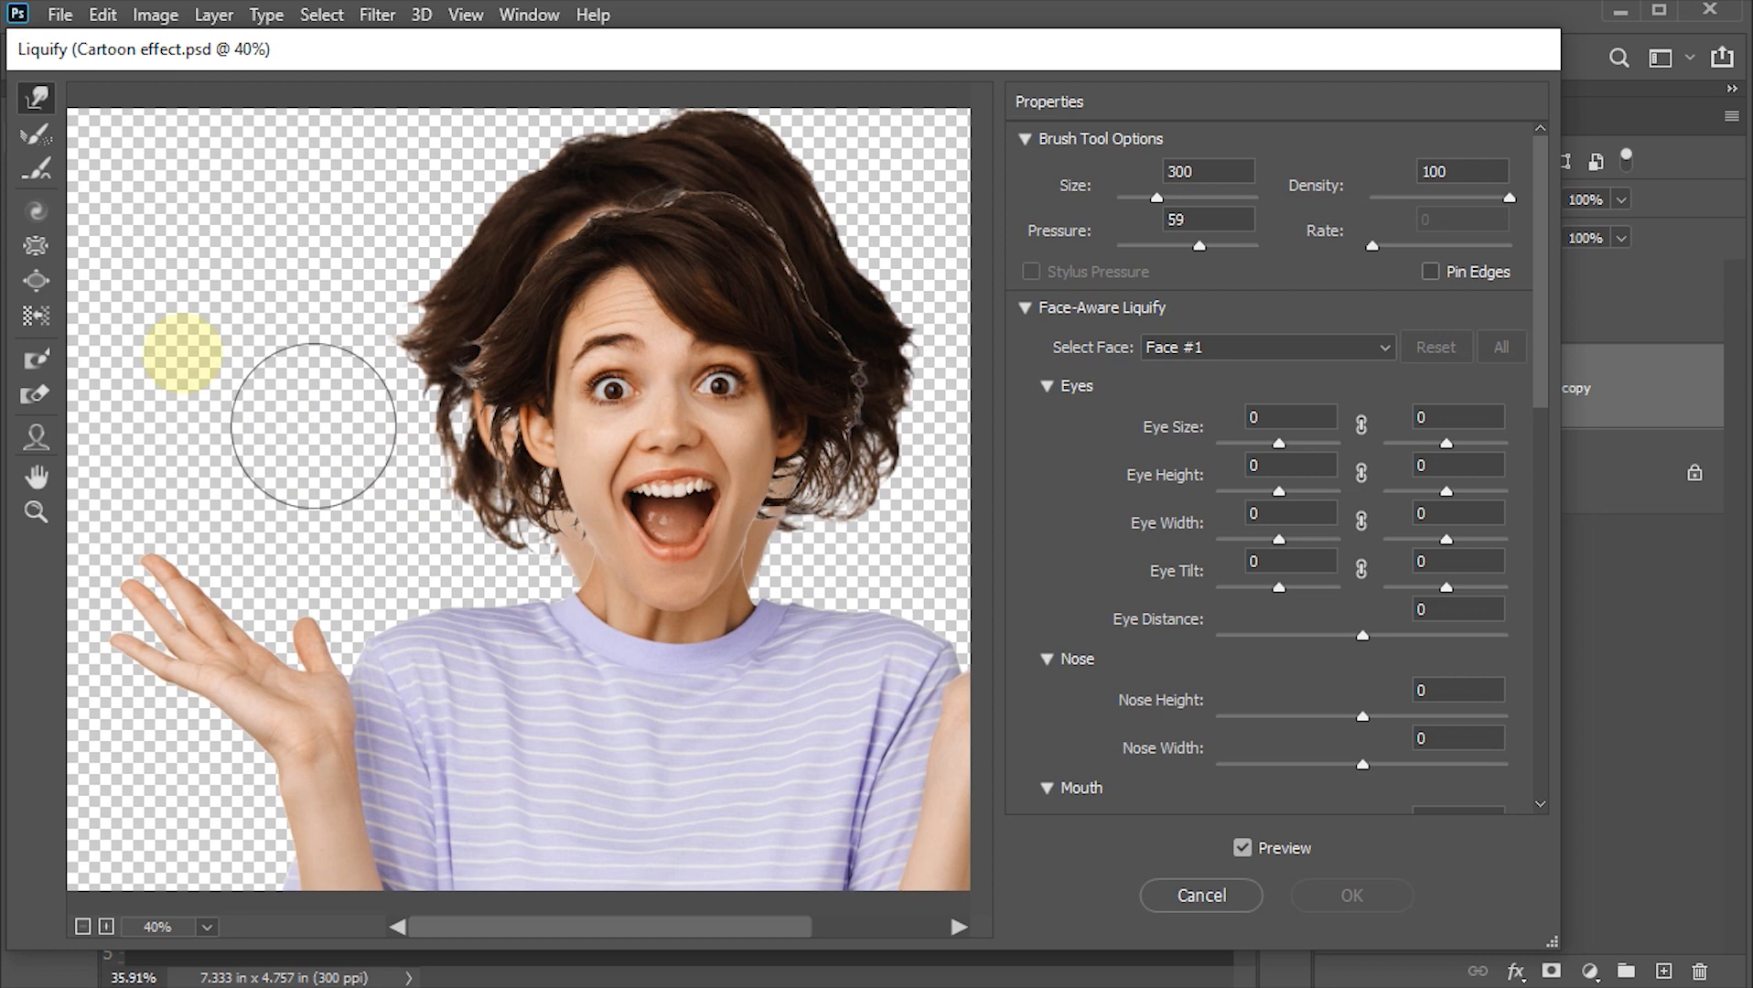
- Shrink both hands and forearms on the body layer with the Pucker tool at brush size 400 and apply Liquify
{"action": "left_click", "coordinate": [35, 247]}
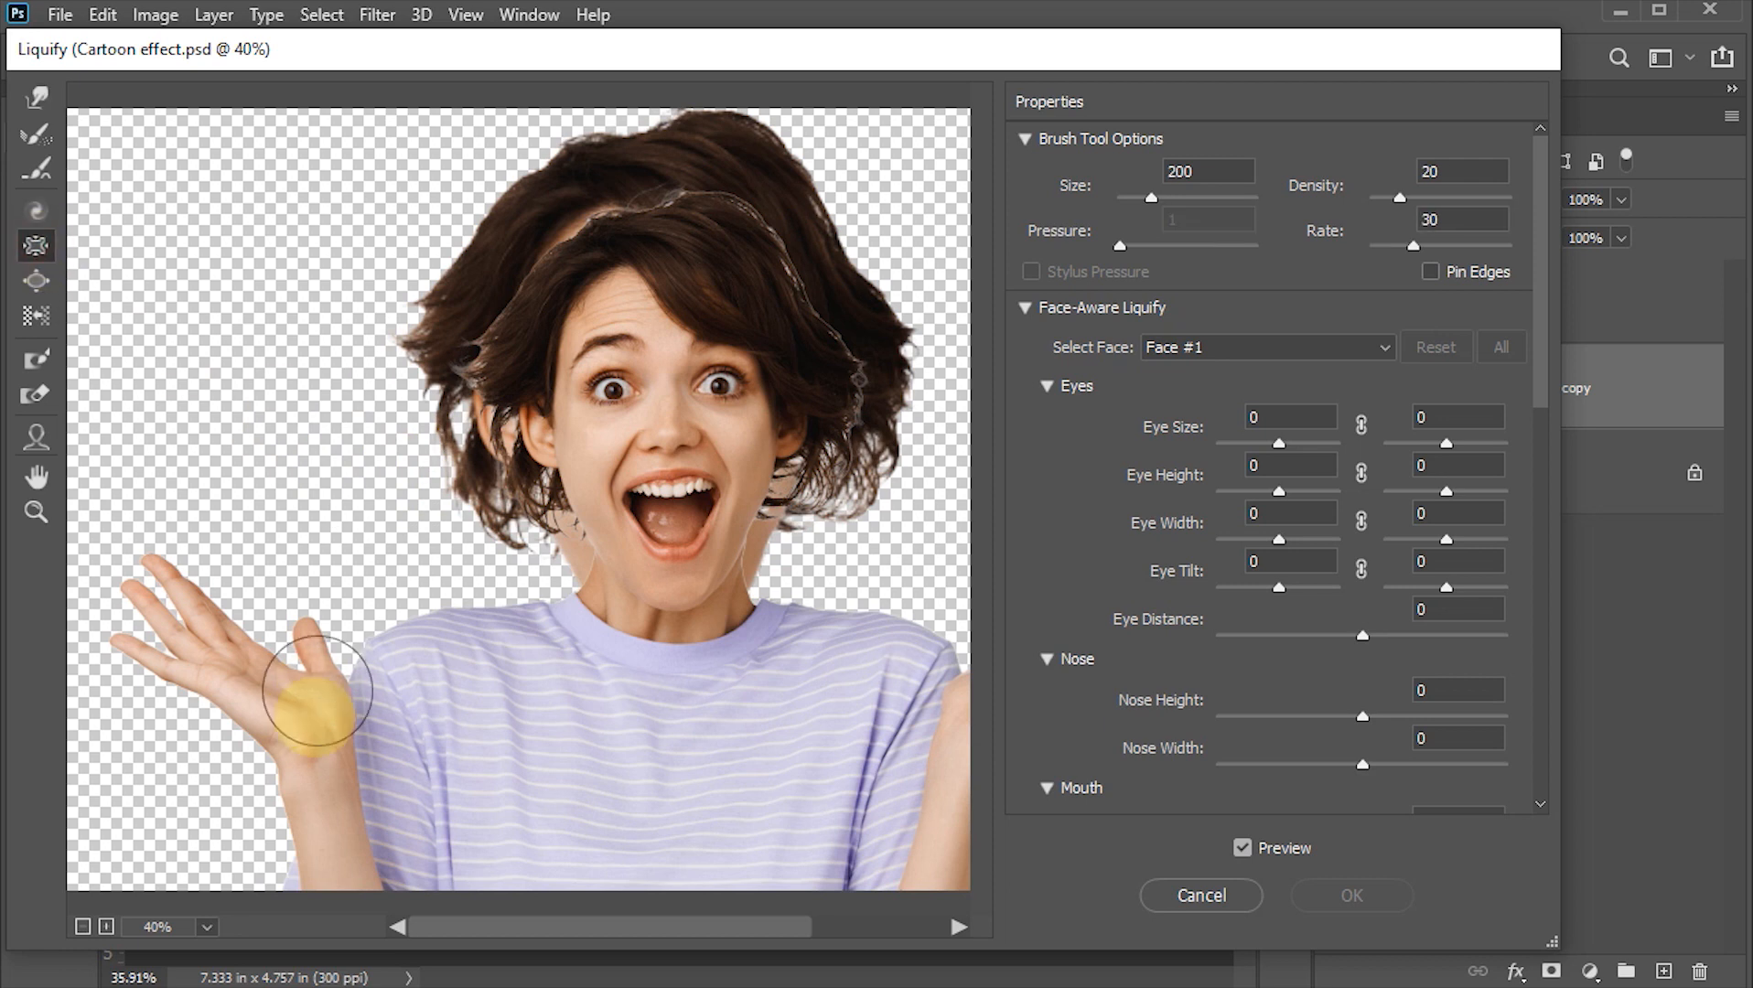
{"action": "key", "text": "bracketright"}
{"action": "key", "text": "bracketright"}
{"action": "key", "text": "bracketright"}
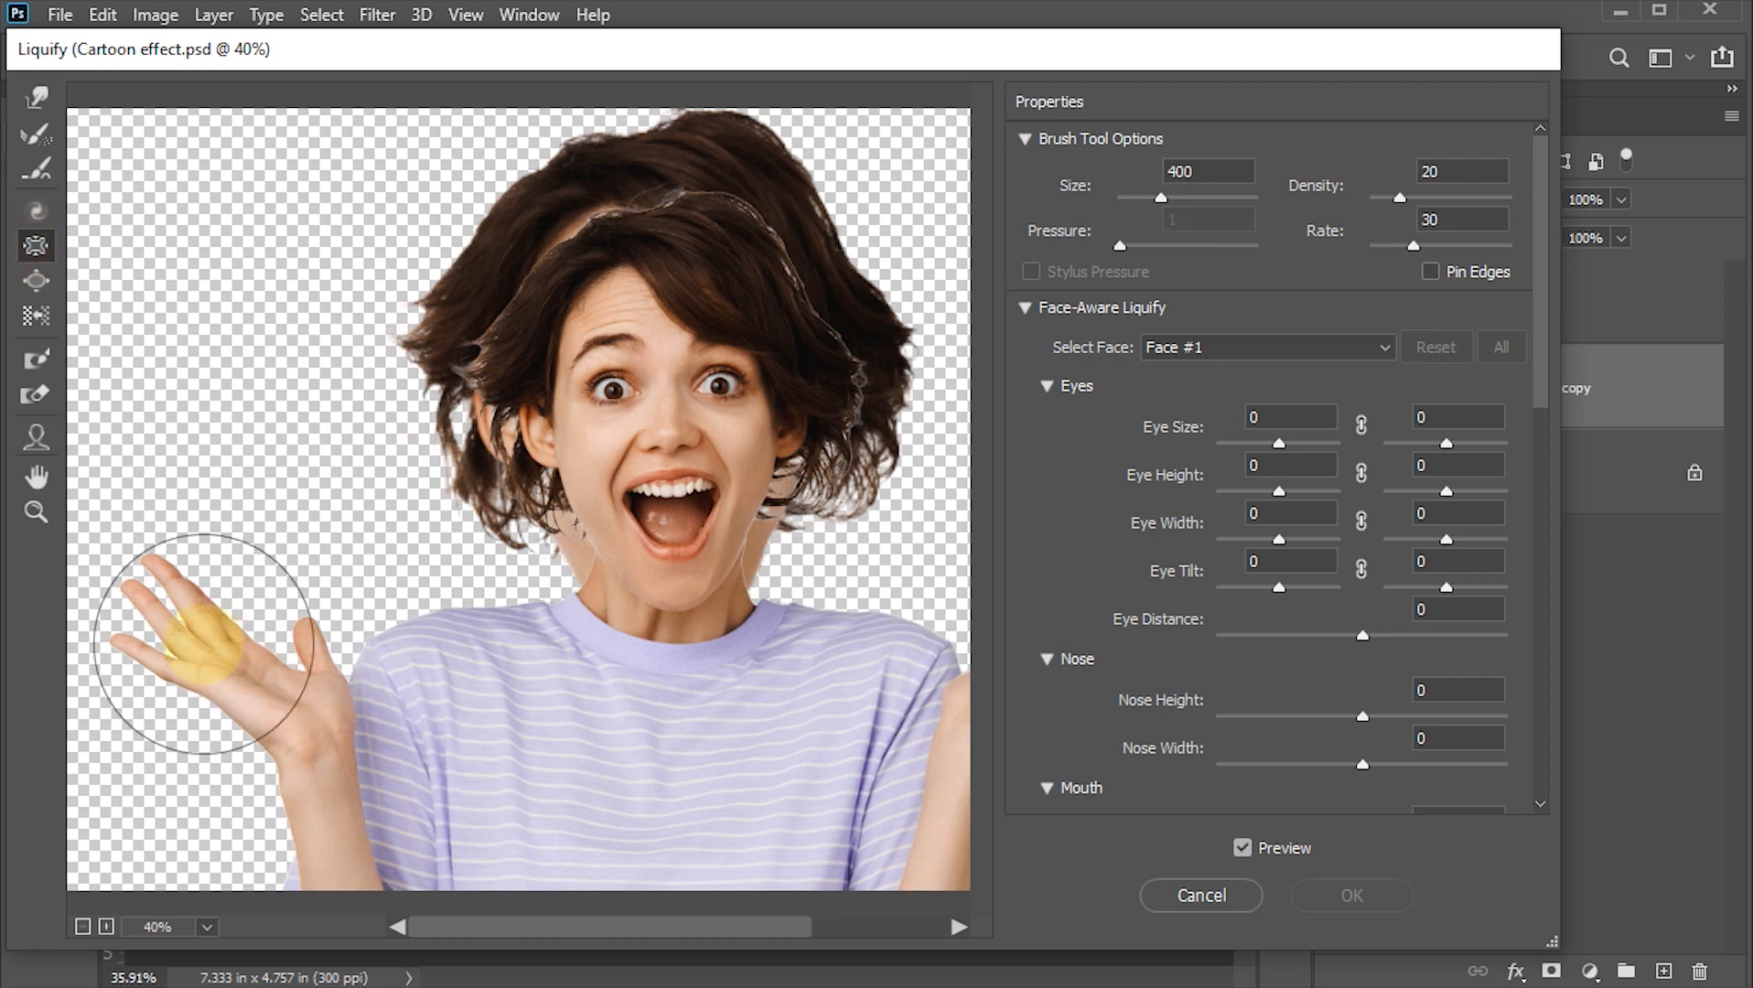
{"action": "mouse_move", "coordinate": [204, 645]}
{"action": "left_mouse_down"}
{"action": "mouse_move", "coordinate": [245, 650]}
{"action": "mouse_move", "coordinate": [202, 641]}
{"action": "left_mouse_up"}
{"action": "left_click", "coordinate": [176, 623]}
{"action": "left_click", "coordinate": [318, 736]}
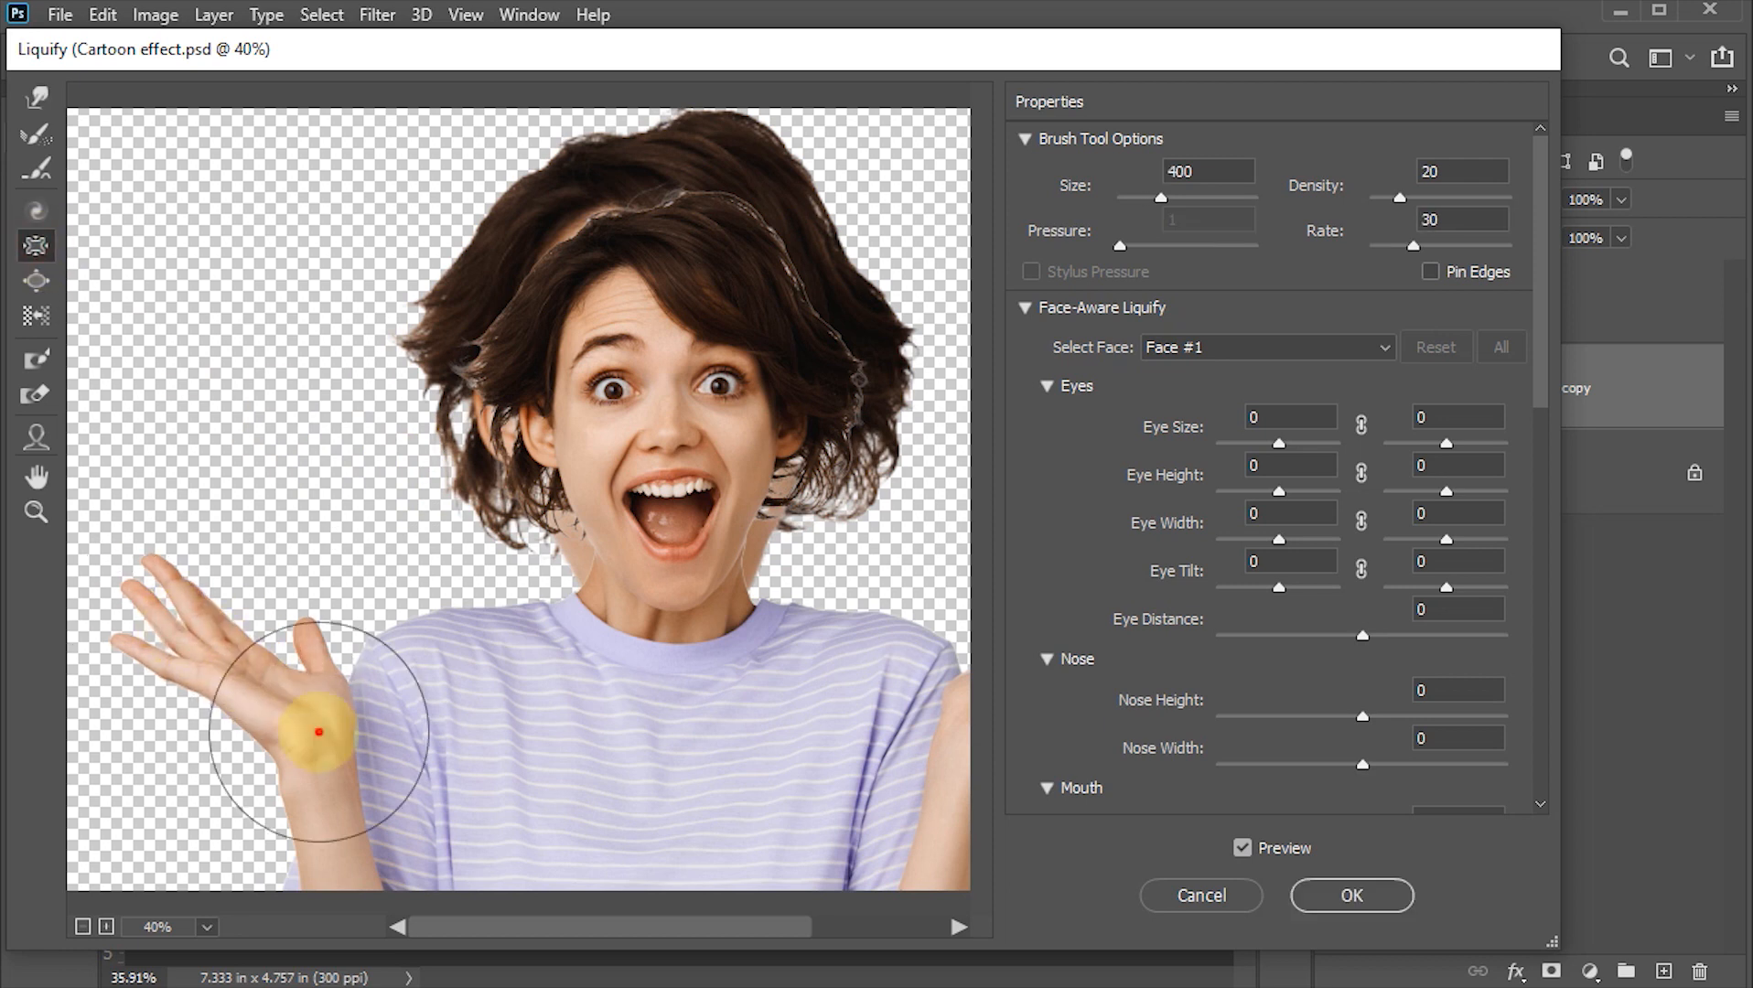
{"action": "left_click_drag", "start_coordinate": [352, 754], "coordinate": [325, 754]}
{"action": "left_click", "coordinate": [317, 843]}
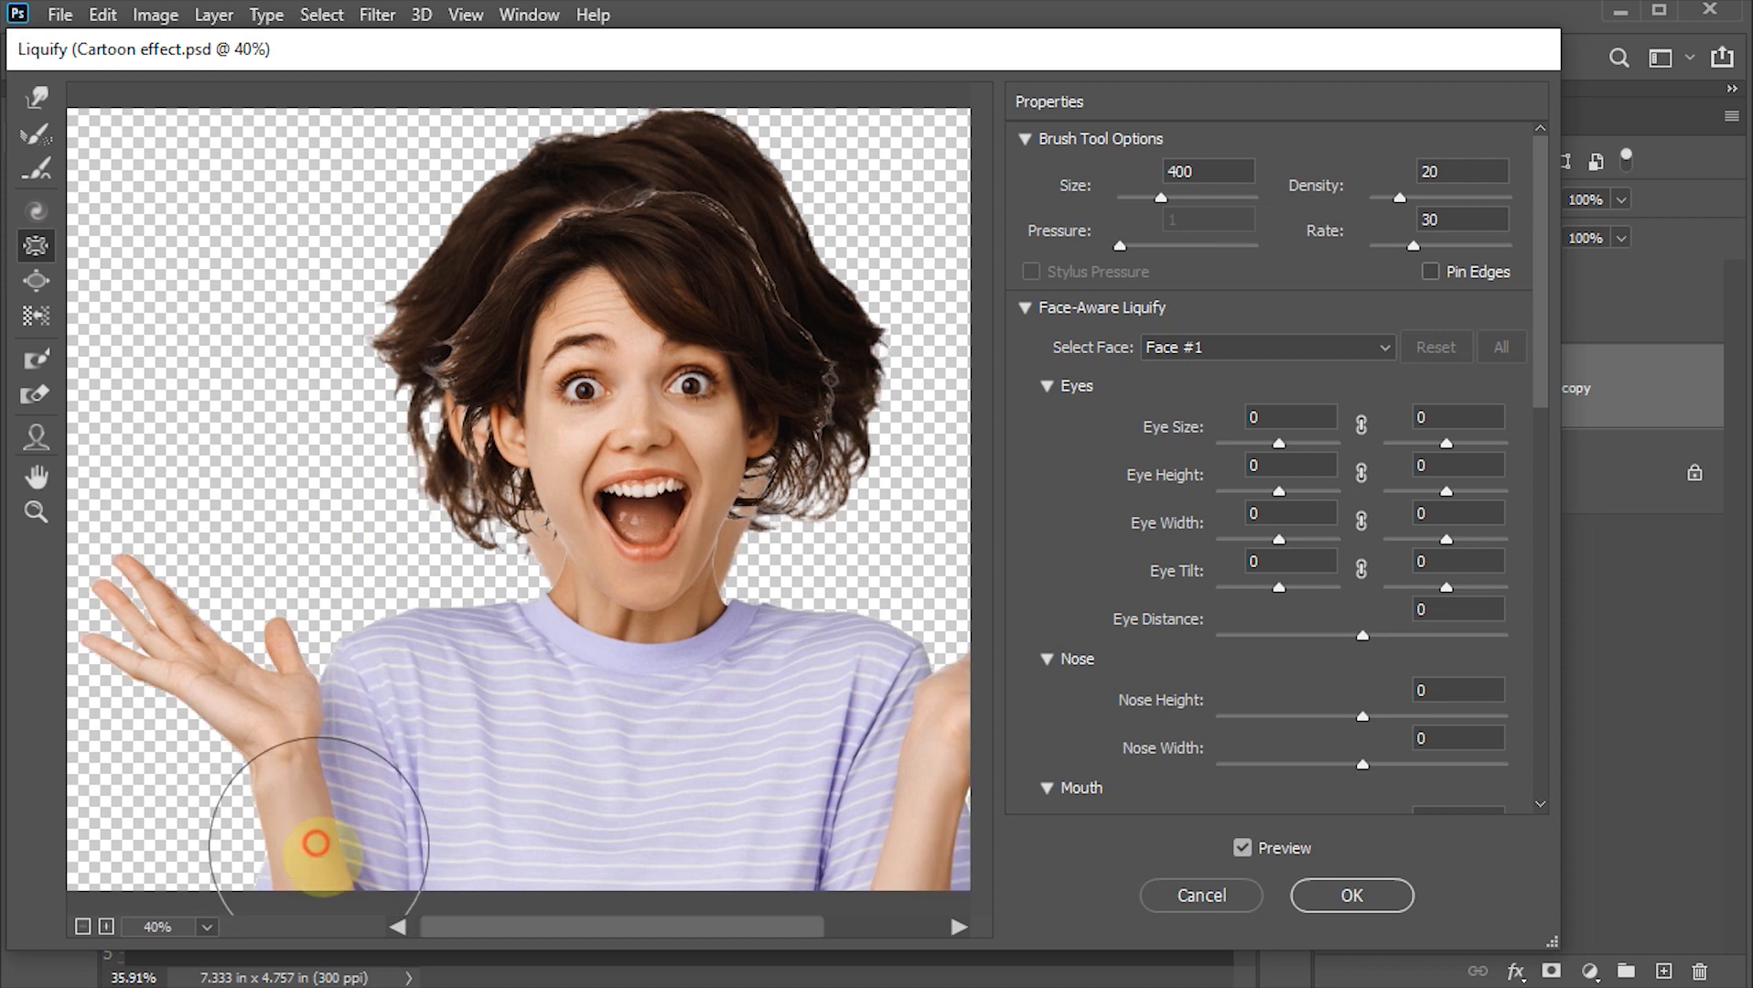
{"action": "left_click", "coordinate": [307, 834]}
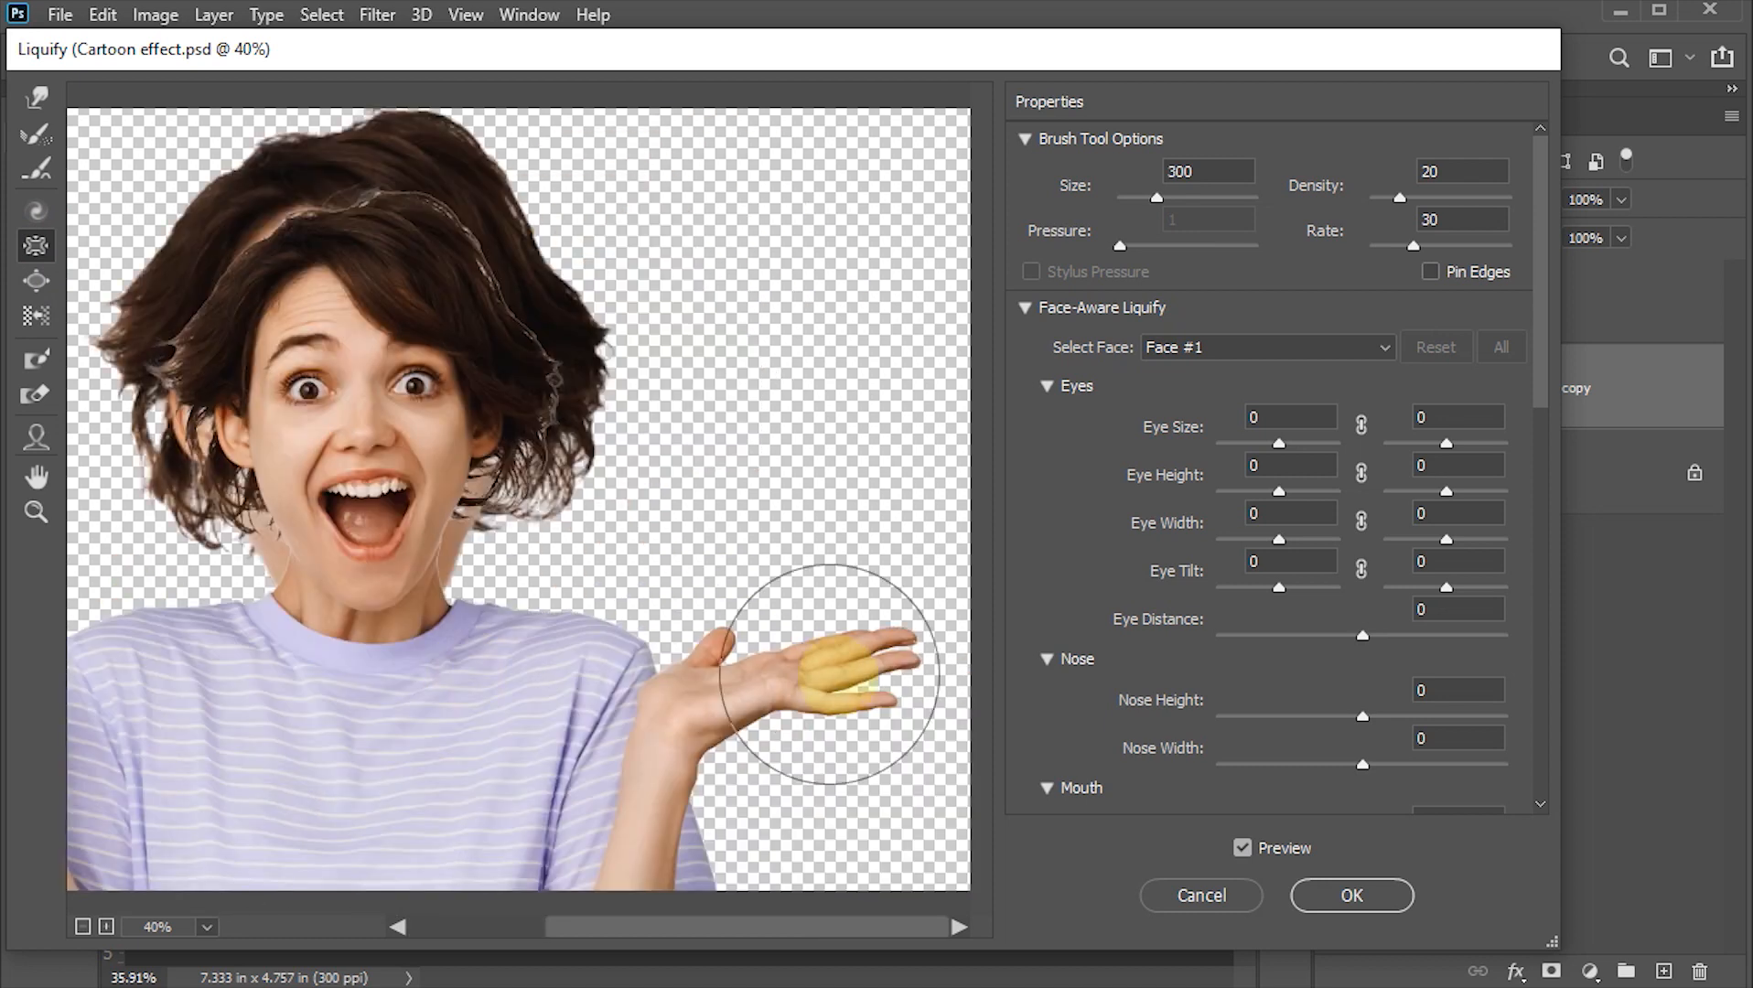
{"action": "left_click", "coordinate": [750, 670]}
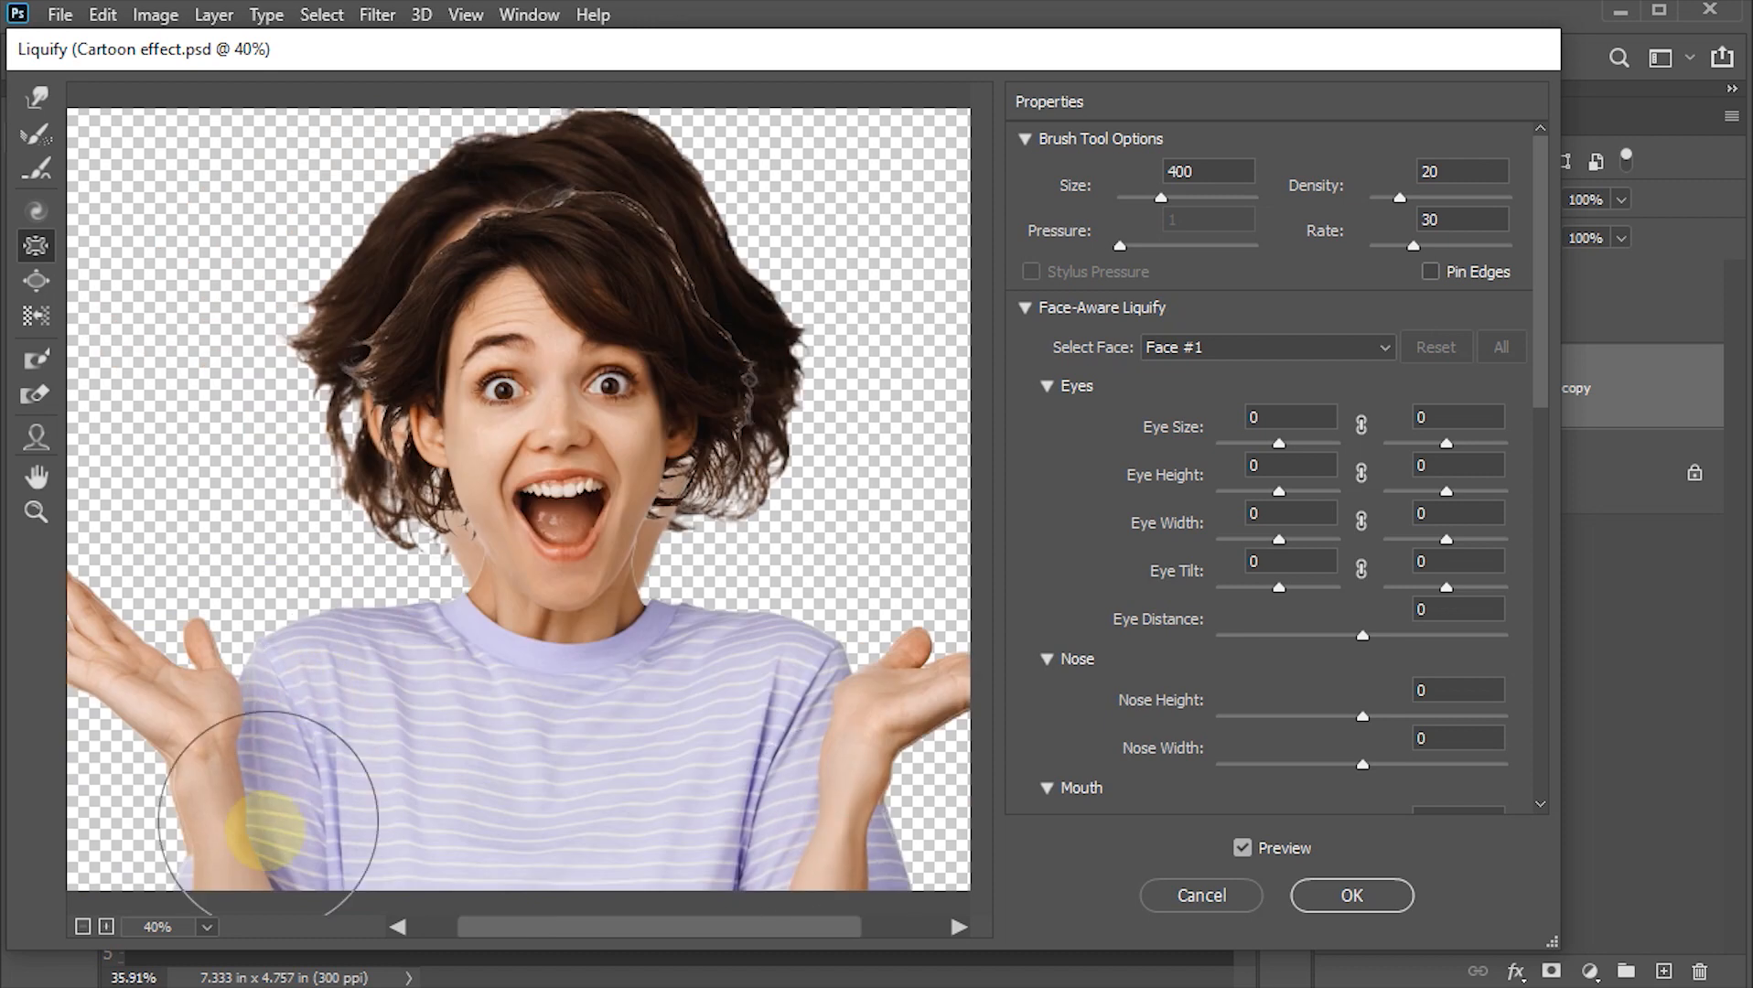
{"action": "left_click", "coordinate": [1351, 895]}
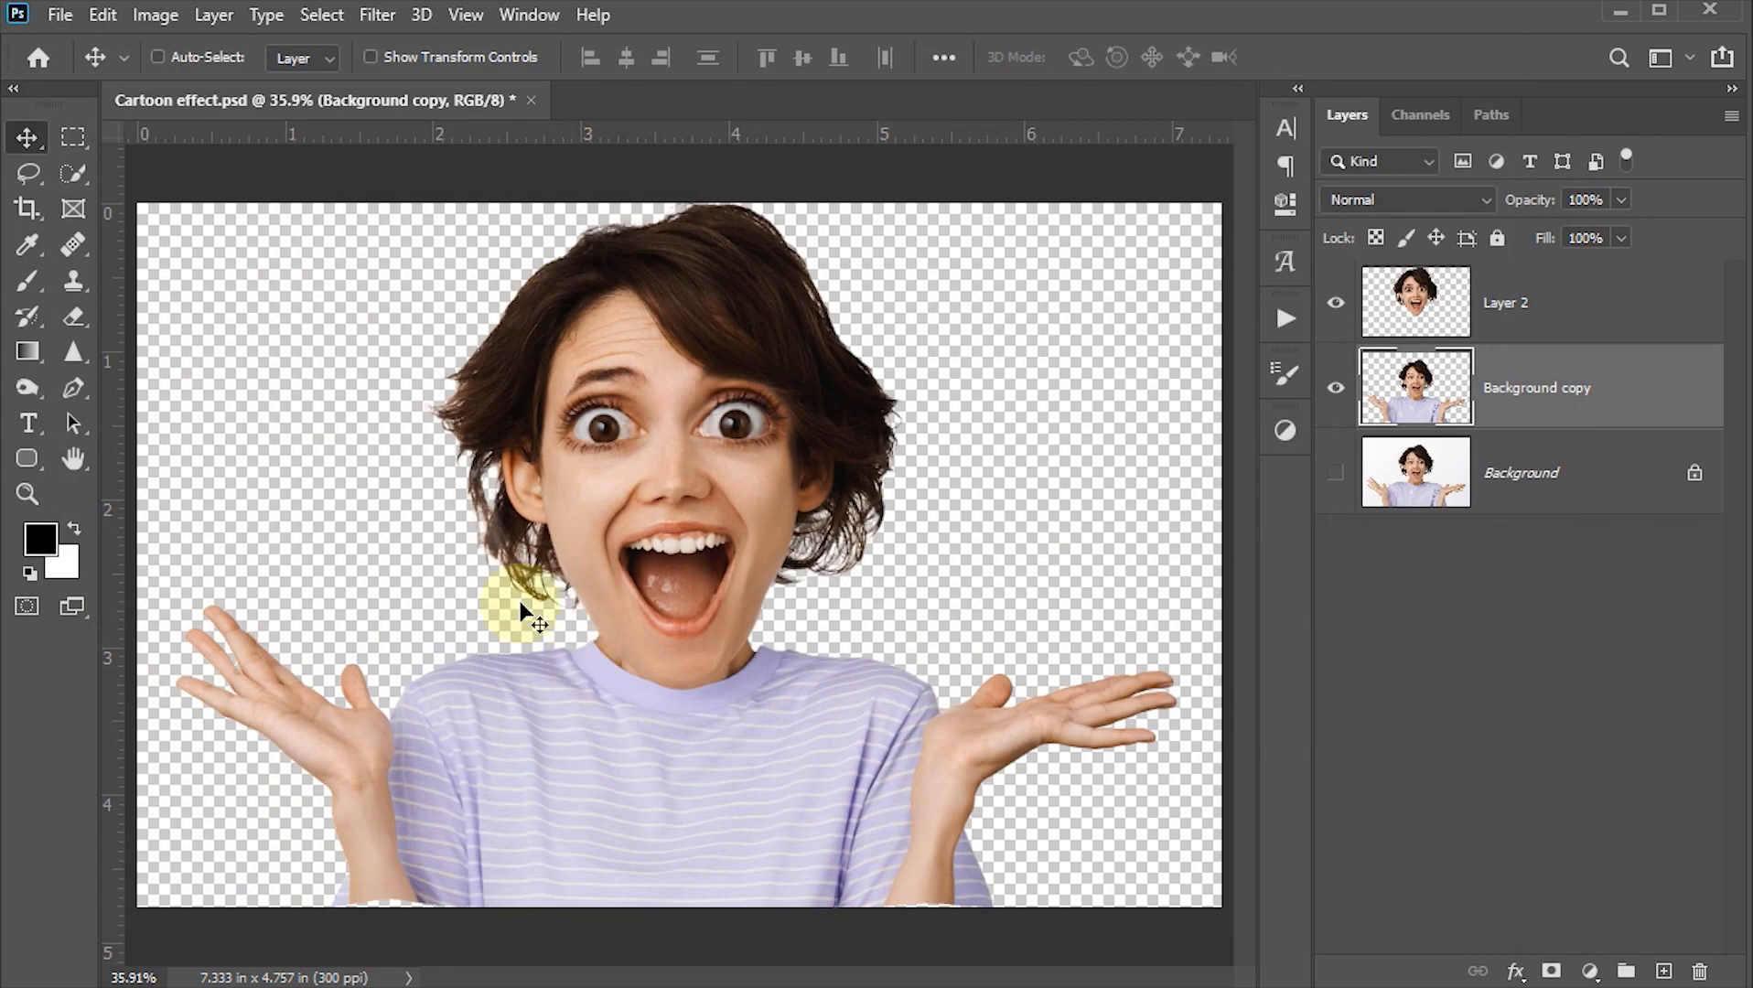
- Scale the Background copy body layer down to 91.51% with Free Transform, nudge it up slightly and commit
{"action": "key", "text": "ctrl+t"}
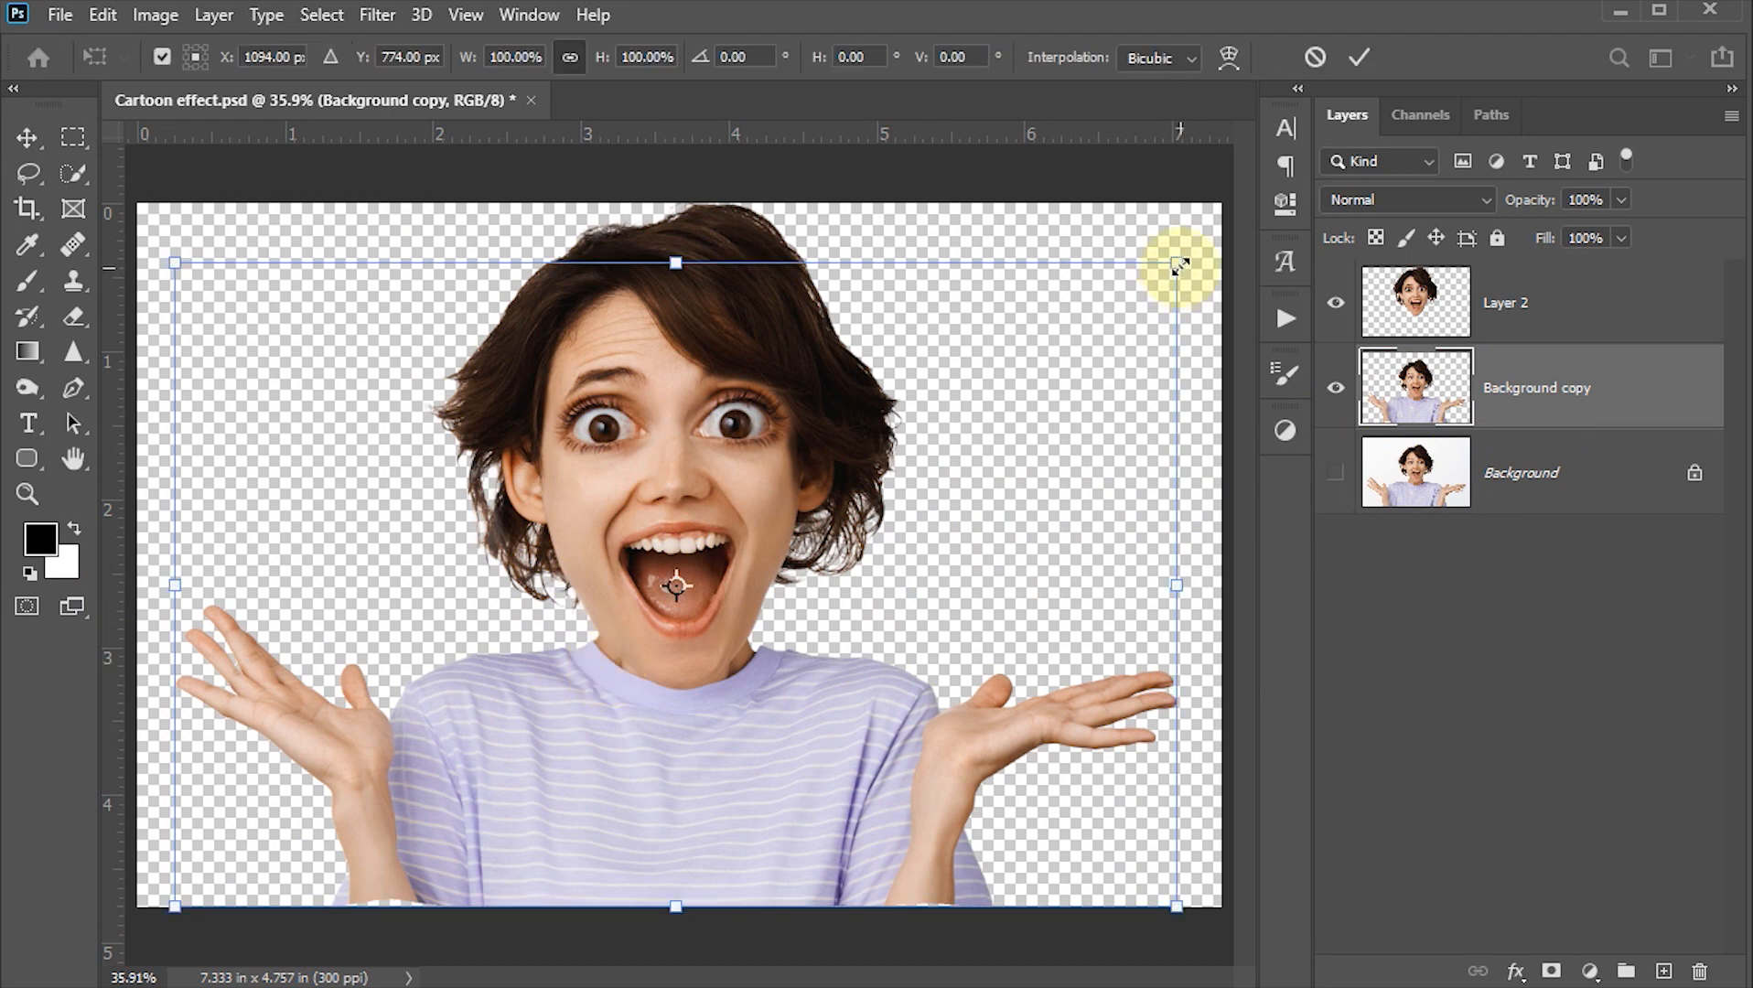
{"action": "left_click_drag", "start_coordinate": [1179, 266], "coordinate": [1143, 309]}
{"action": "left_click_drag", "start_coordinate": [949, 418], "coordinate": [960, 437]}
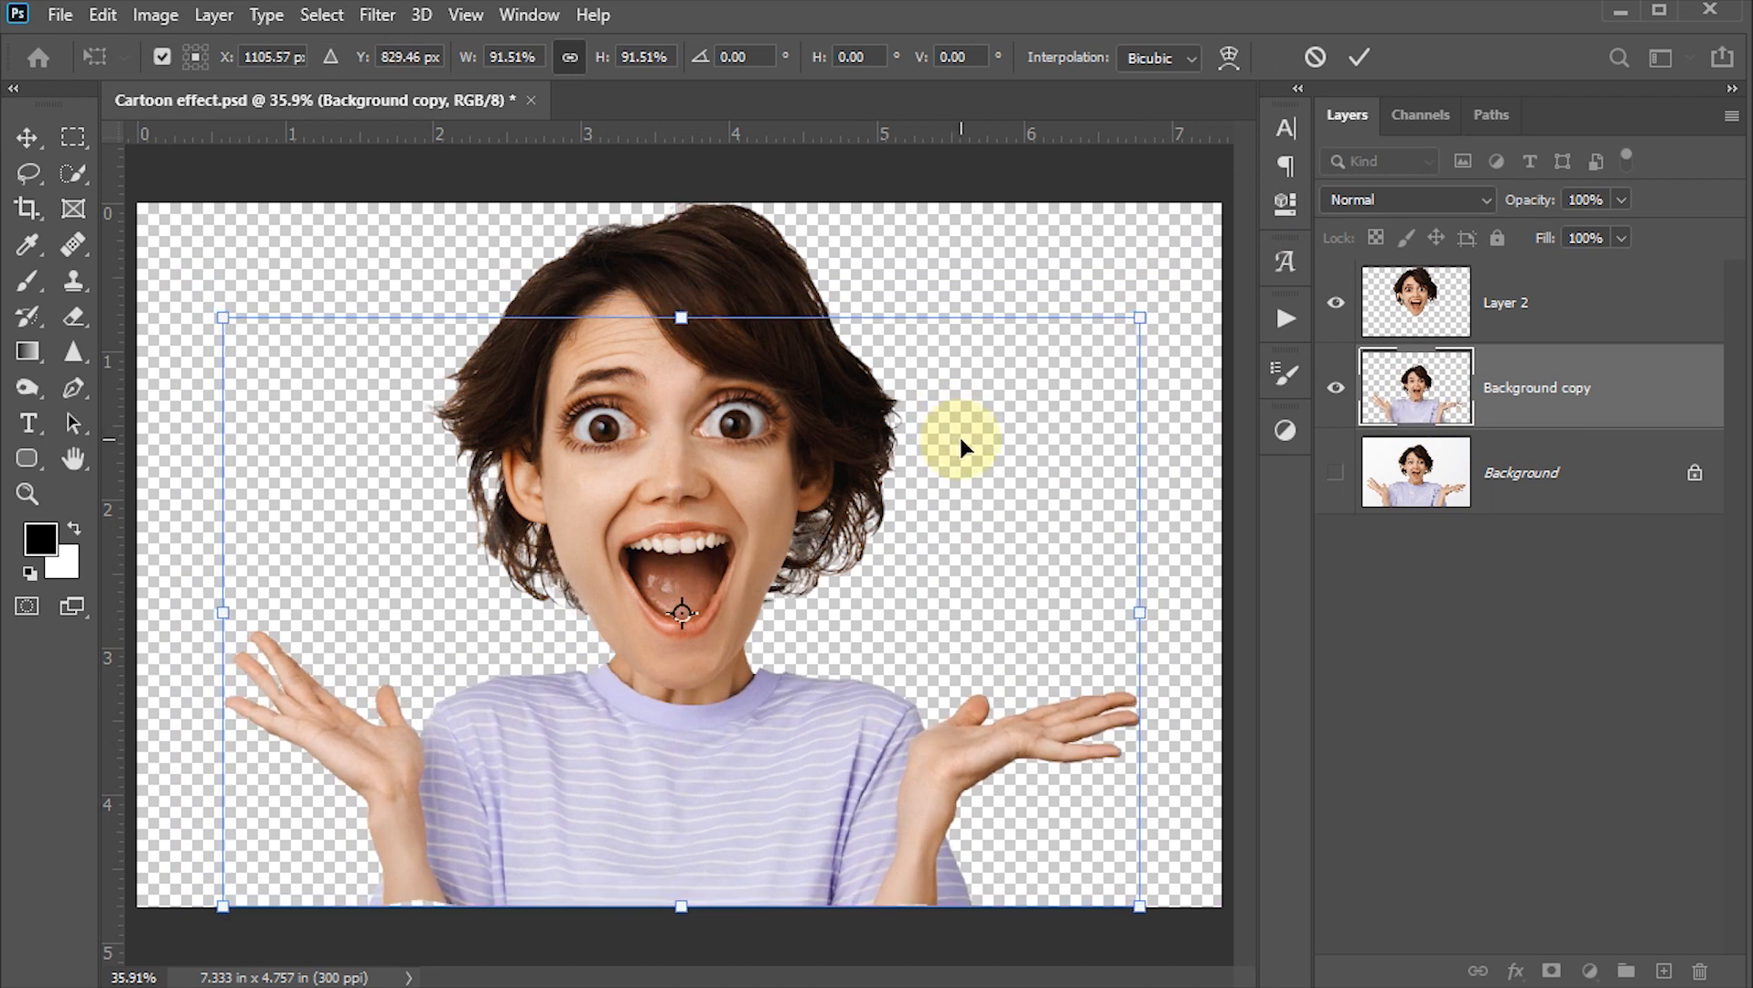
{"action": "key", "text": "Up"}
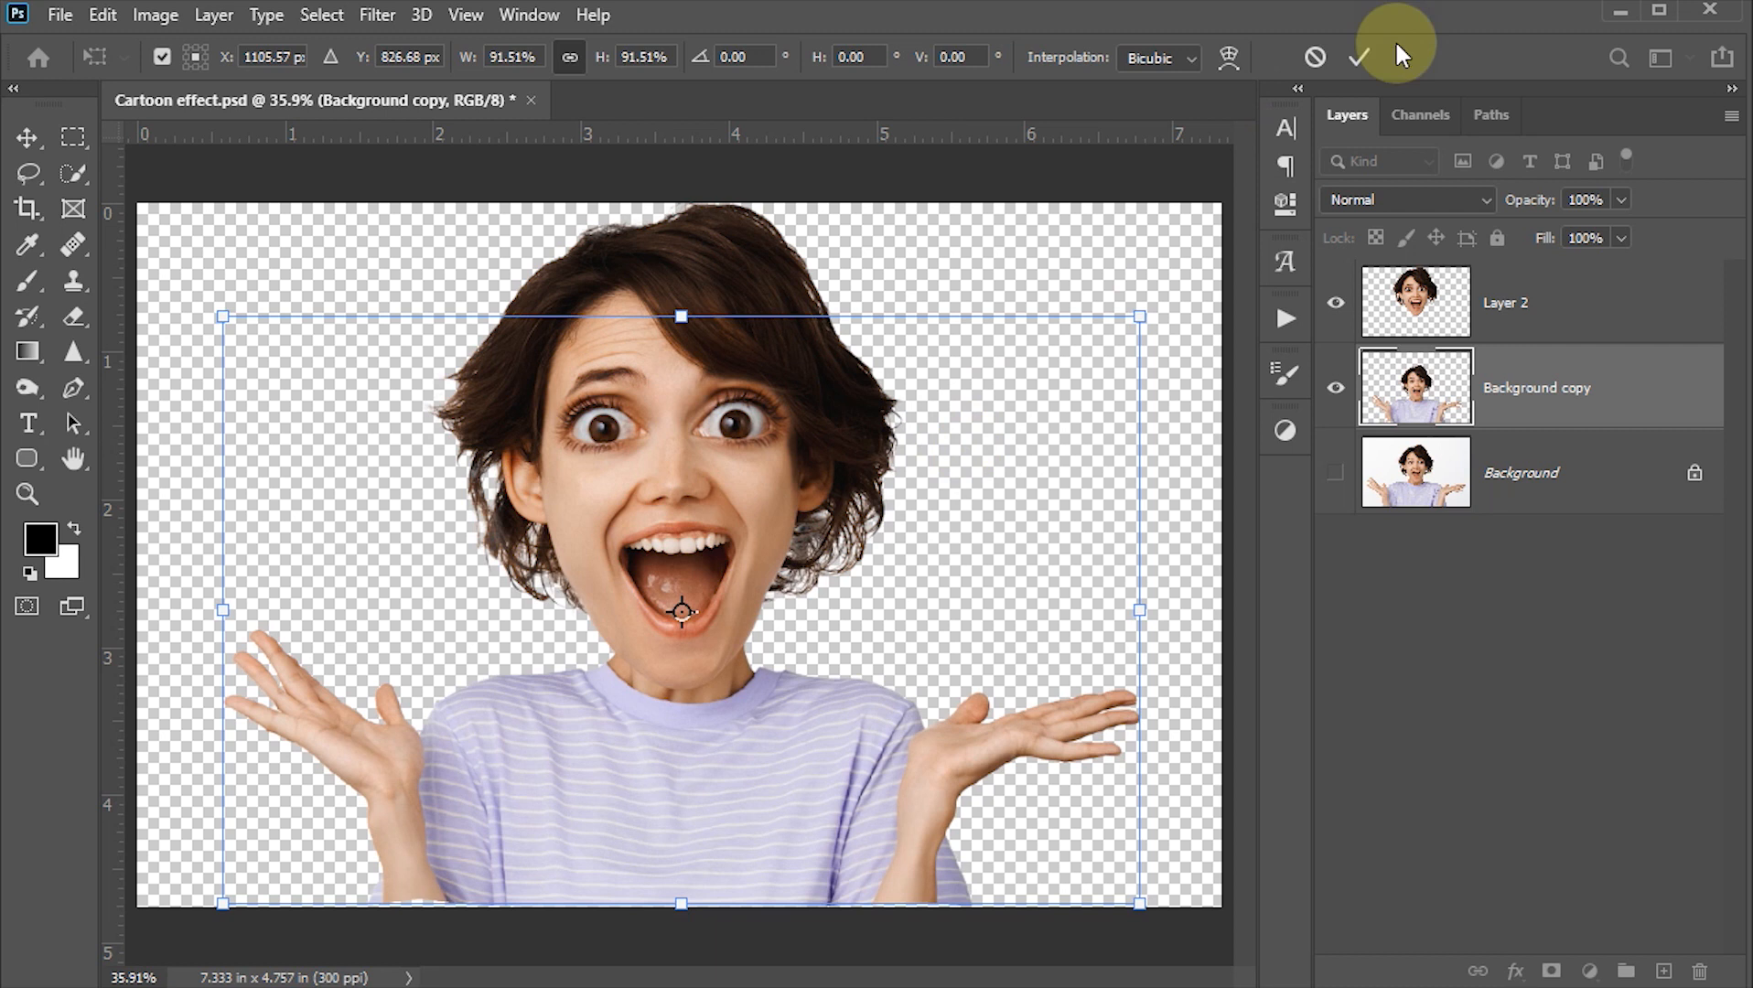
{"action": "left_click", "coordinate": [1358, 57]}
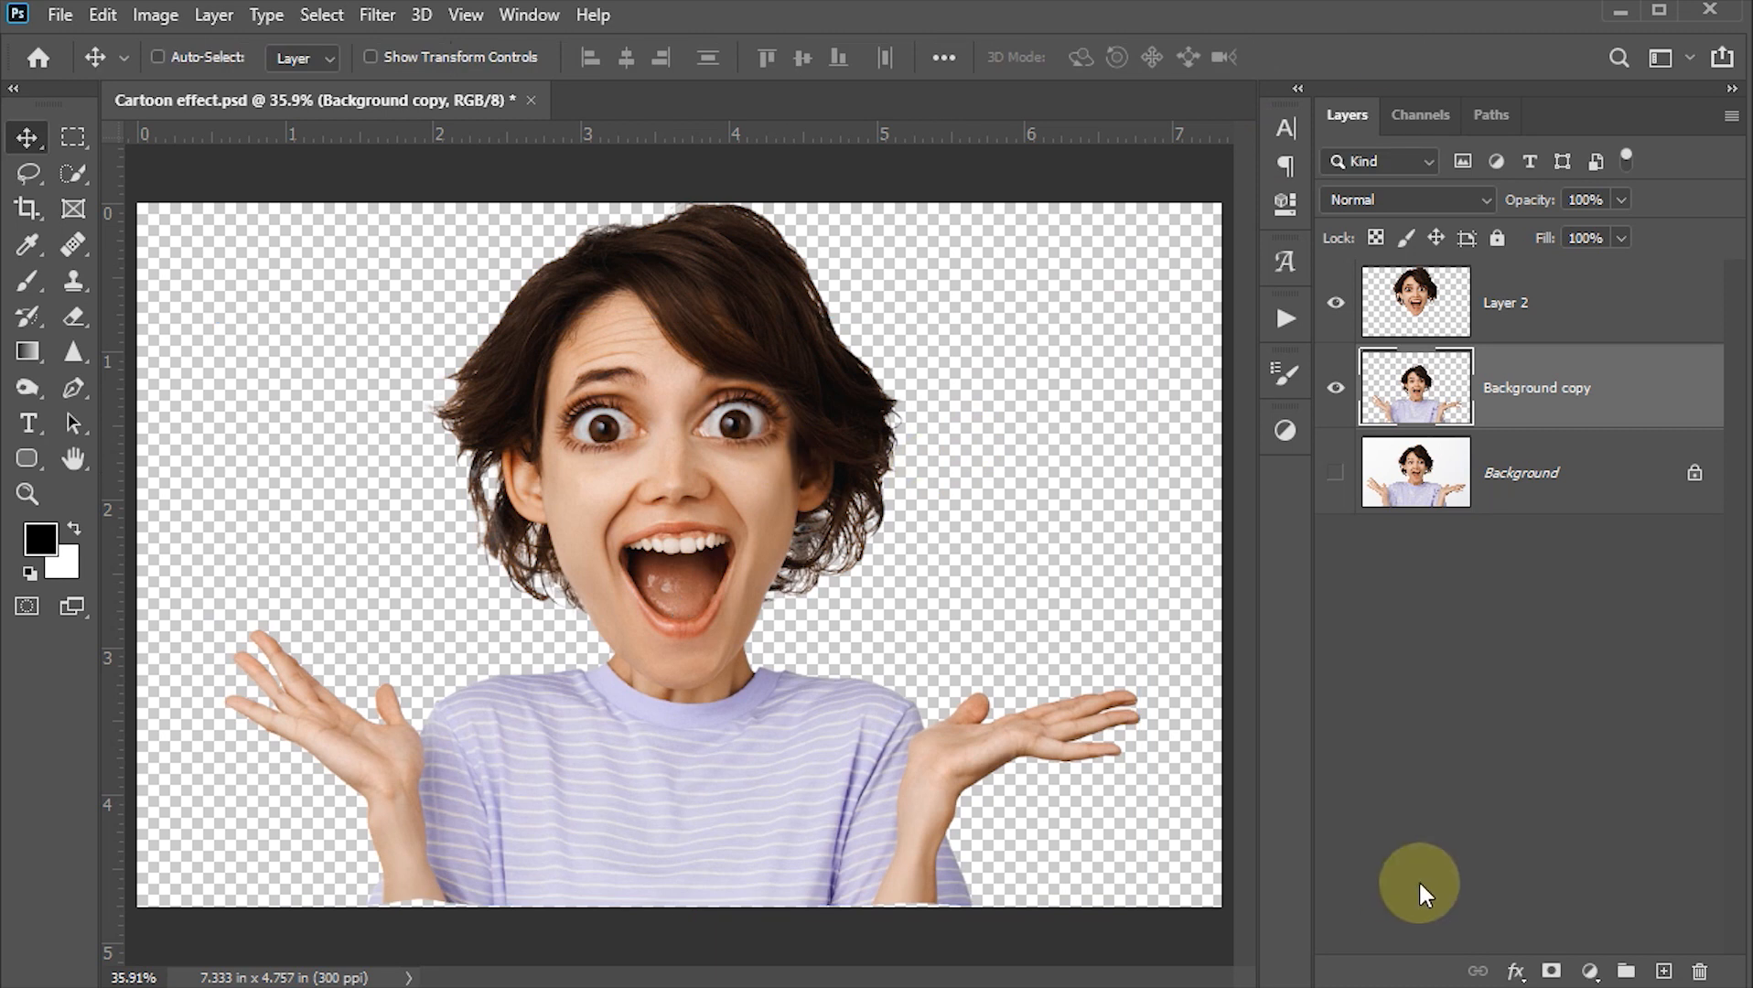
- Add a layer mask to Background copy and paint out the original head behind the enlarged one with a black 400 px brush
{"action": "left_click", "coordinate": [1551, 971]}
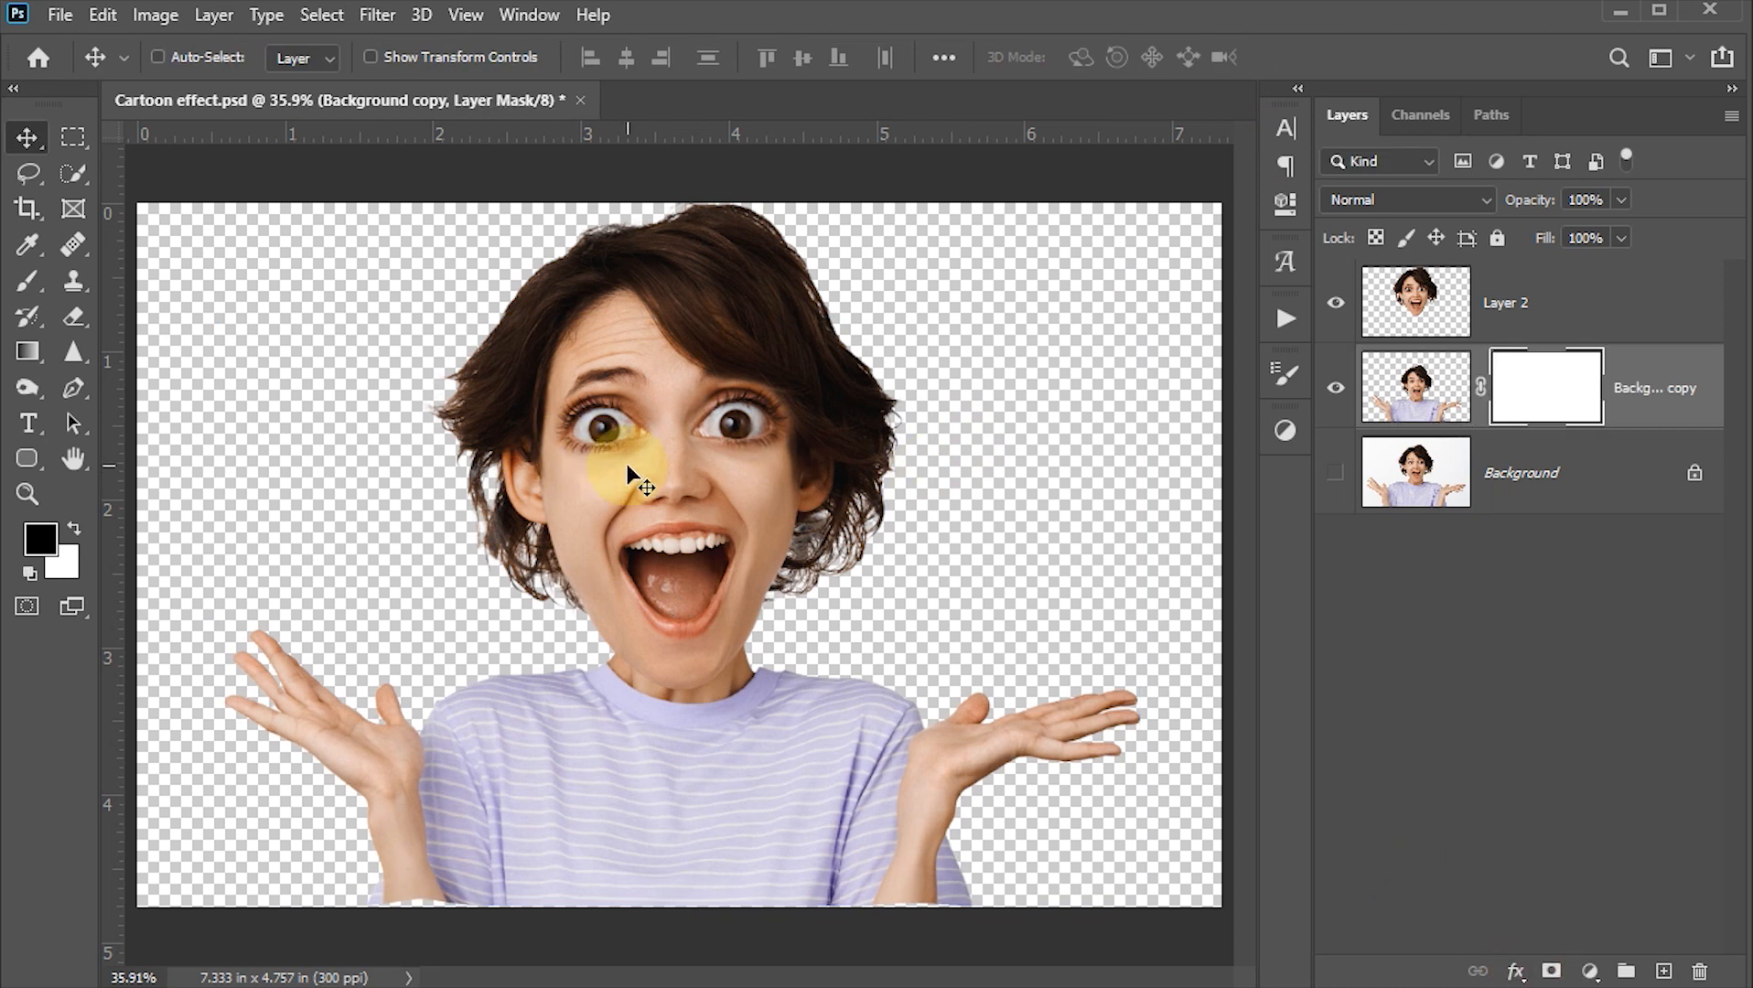
{"action": "key", "text": "b"}
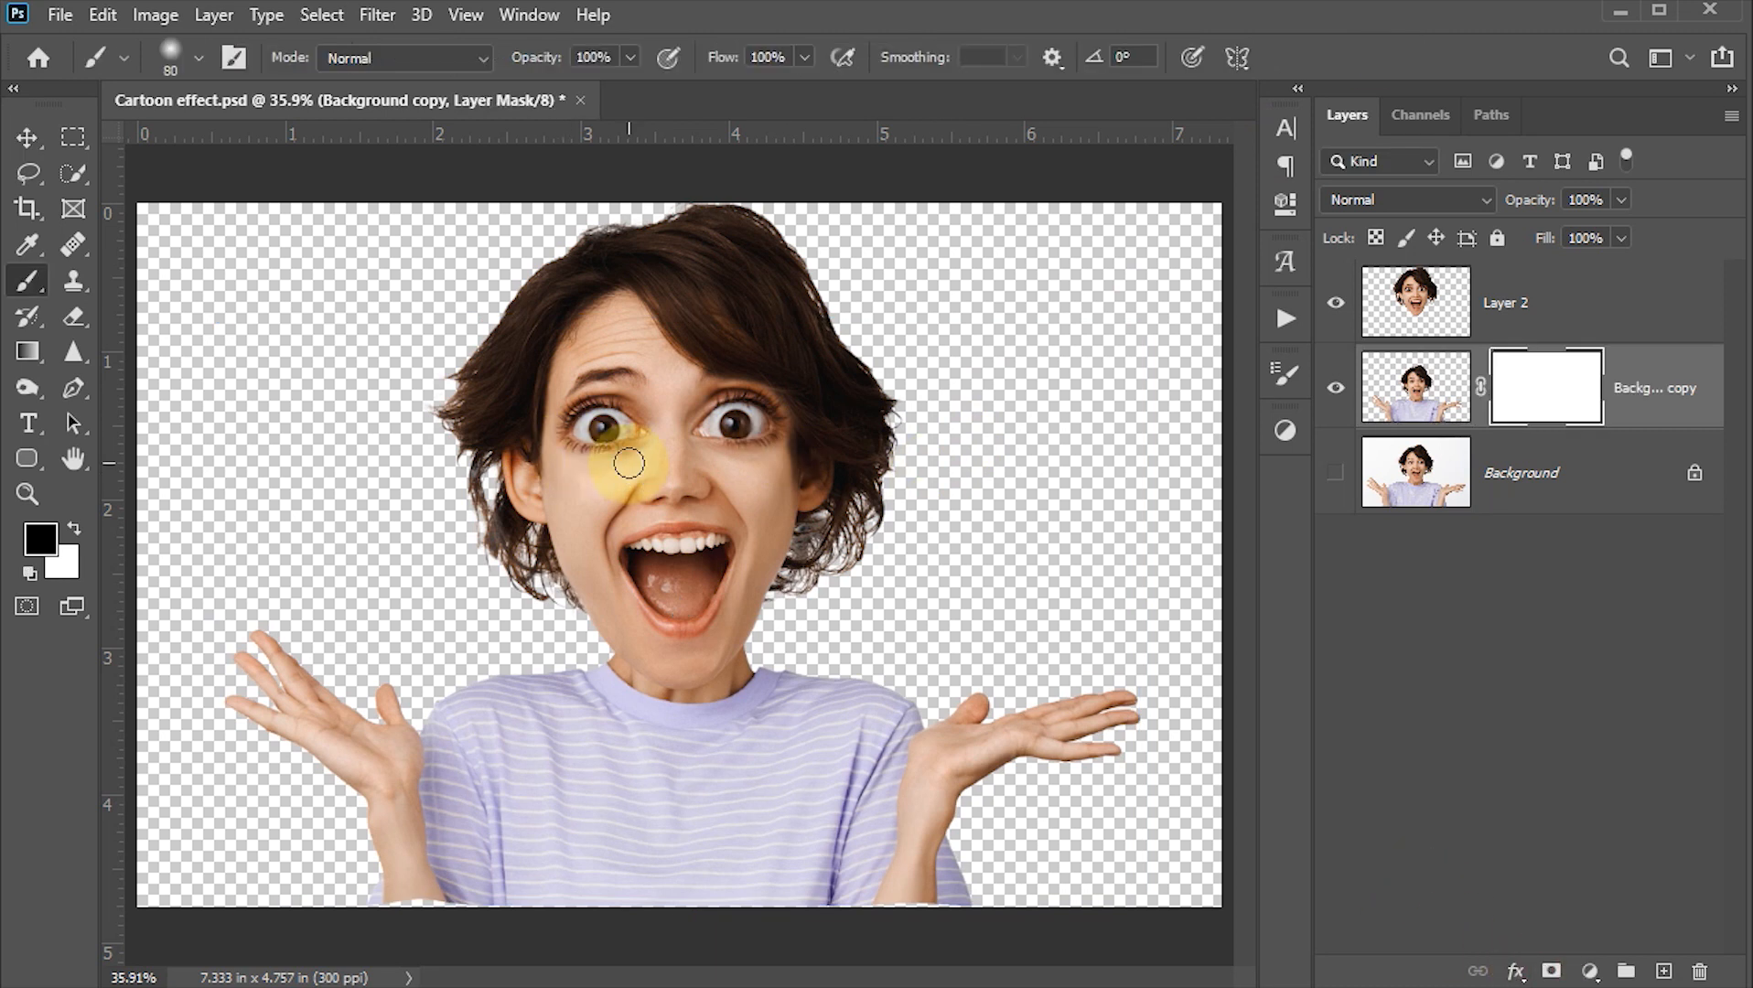
{"action": "key", "text": "bracketright"}
{"action": "key", "text": "bracketright"}
{"action": "key", "text": "bracketright"}
{"action": "key", "text": "bracketright"}
{"action": "key", "text": "bracketright"}
{"action": "key", "text": "bracketright"}
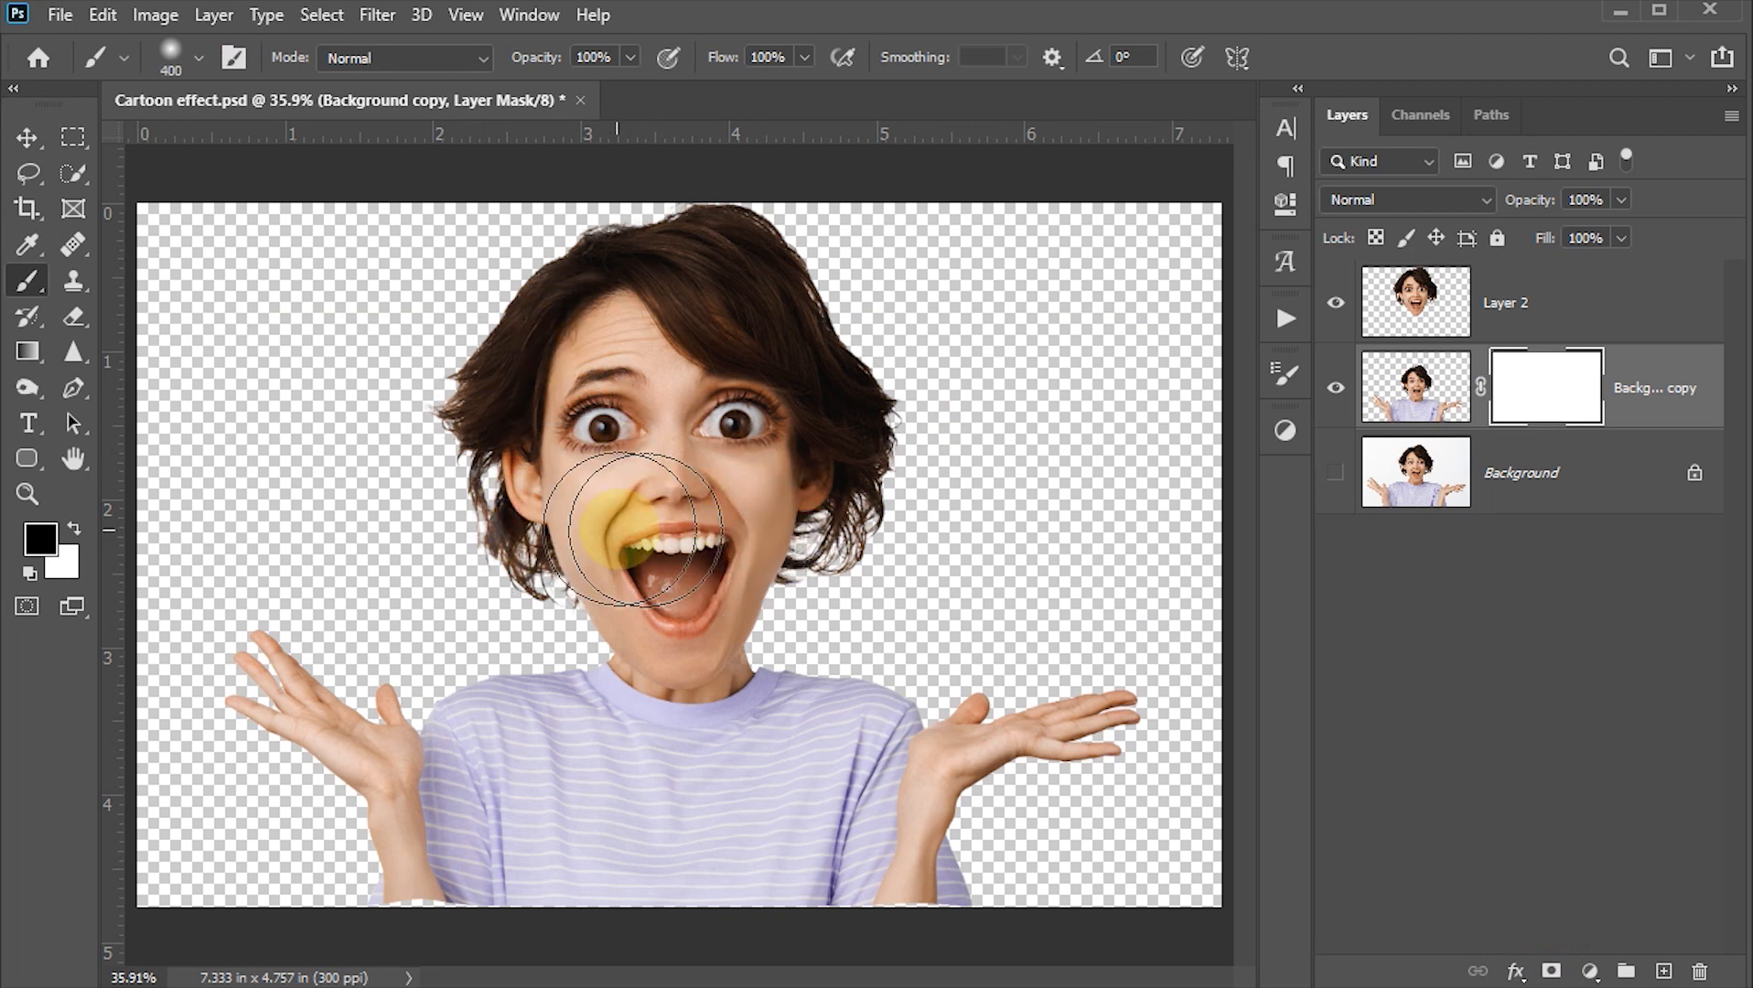
{"action": "mouse_move", "coordinate": [641, 528]}
{"action": "left_mouse_down"}
{"action": "mouse_move", "coordinate": [626, 407]}
{"action": "mouse_move", "coordinate": [567, 294]}
{"action": "mouse_move", "coordinate": [842, 501]}
{"action": "mouse_move", "coordinate": [634, 328]}
{"action": "mouse_move", "coordinate": [482, 474]}
{"action": "mouse_move", "coordinate": [657, 462]}
{"action": "mouse_move", "coordinate": [498, 392]}
{"action": "mouse_move", "coordinate": [932, 437]}
{"action": "mouse_move", "coordinate": [478, 423]}
{"action": "mouse_move", "coordinate": [556, 392]}
{"action": "mouse_move", "coordinate": [744, 449]}
{"action": "mouse_move", "coordinate": [783, 442]}
{"action": "mouse_move", "coordinate": [763, 423]}
{"action": "mouse_move", "coordinate": [774, 401]}
{"action": "left_mouse_up"}
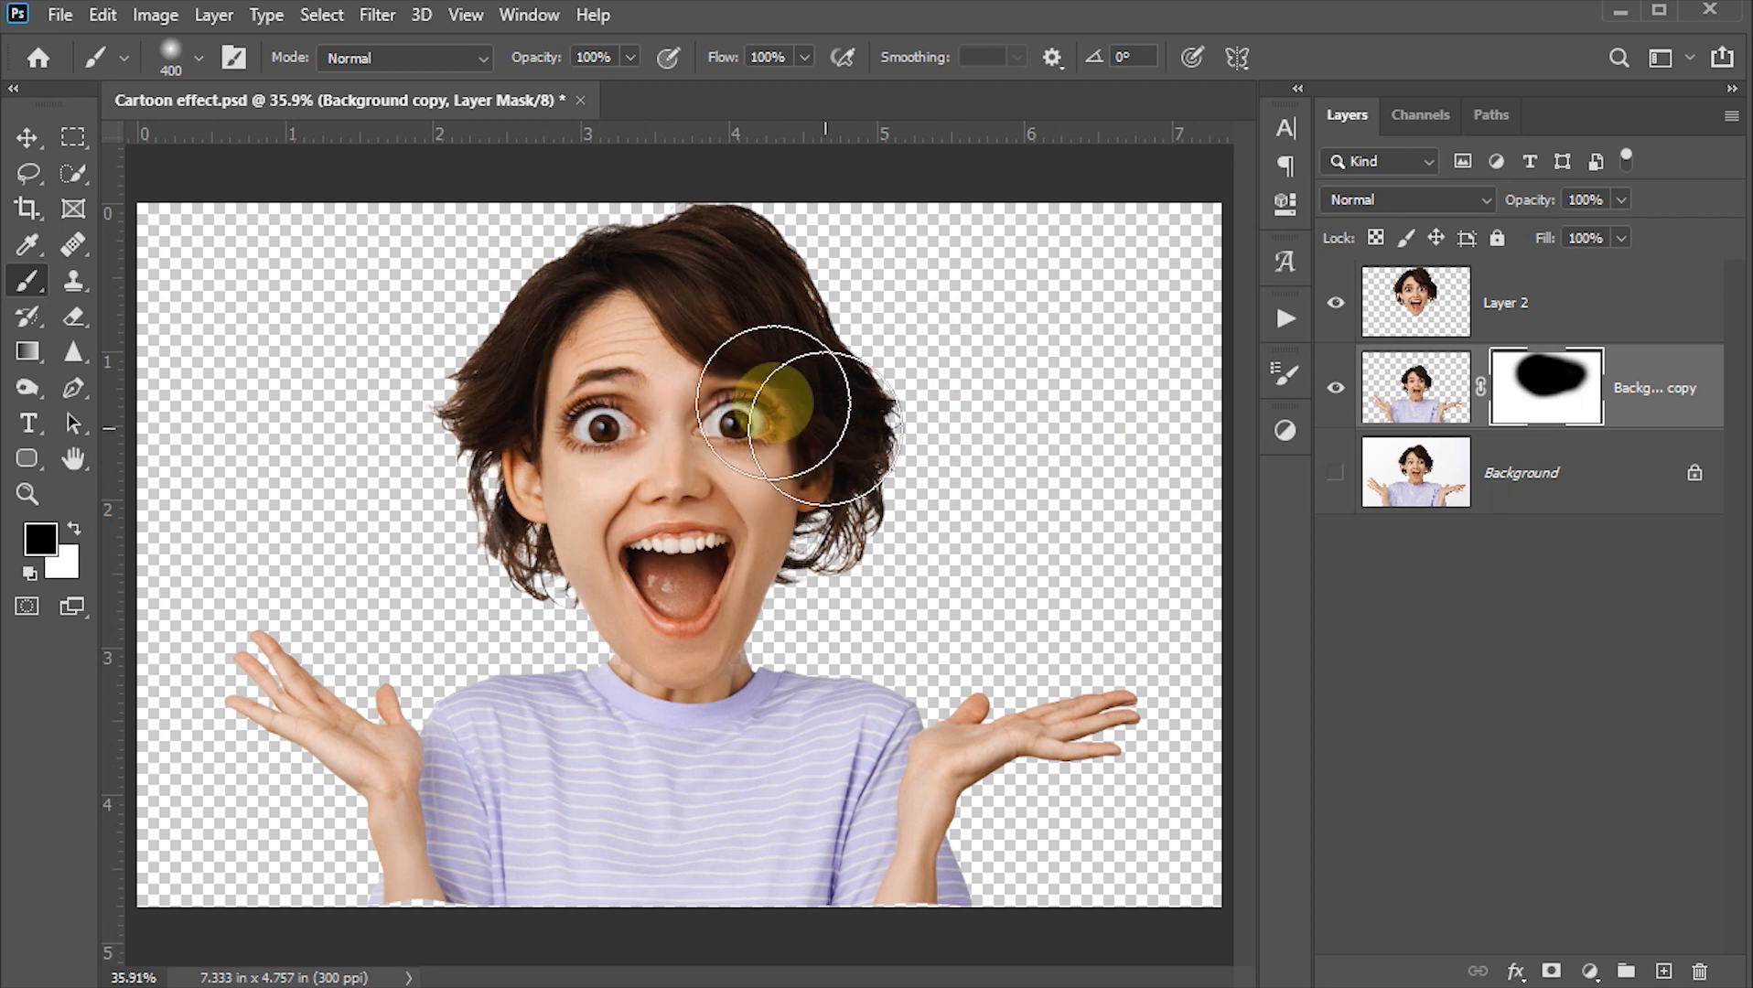
- Merge Layer 2 and the masked Background copy into a single layer and save the document
{"action": "left_click", "coordinate": [22, 139]}
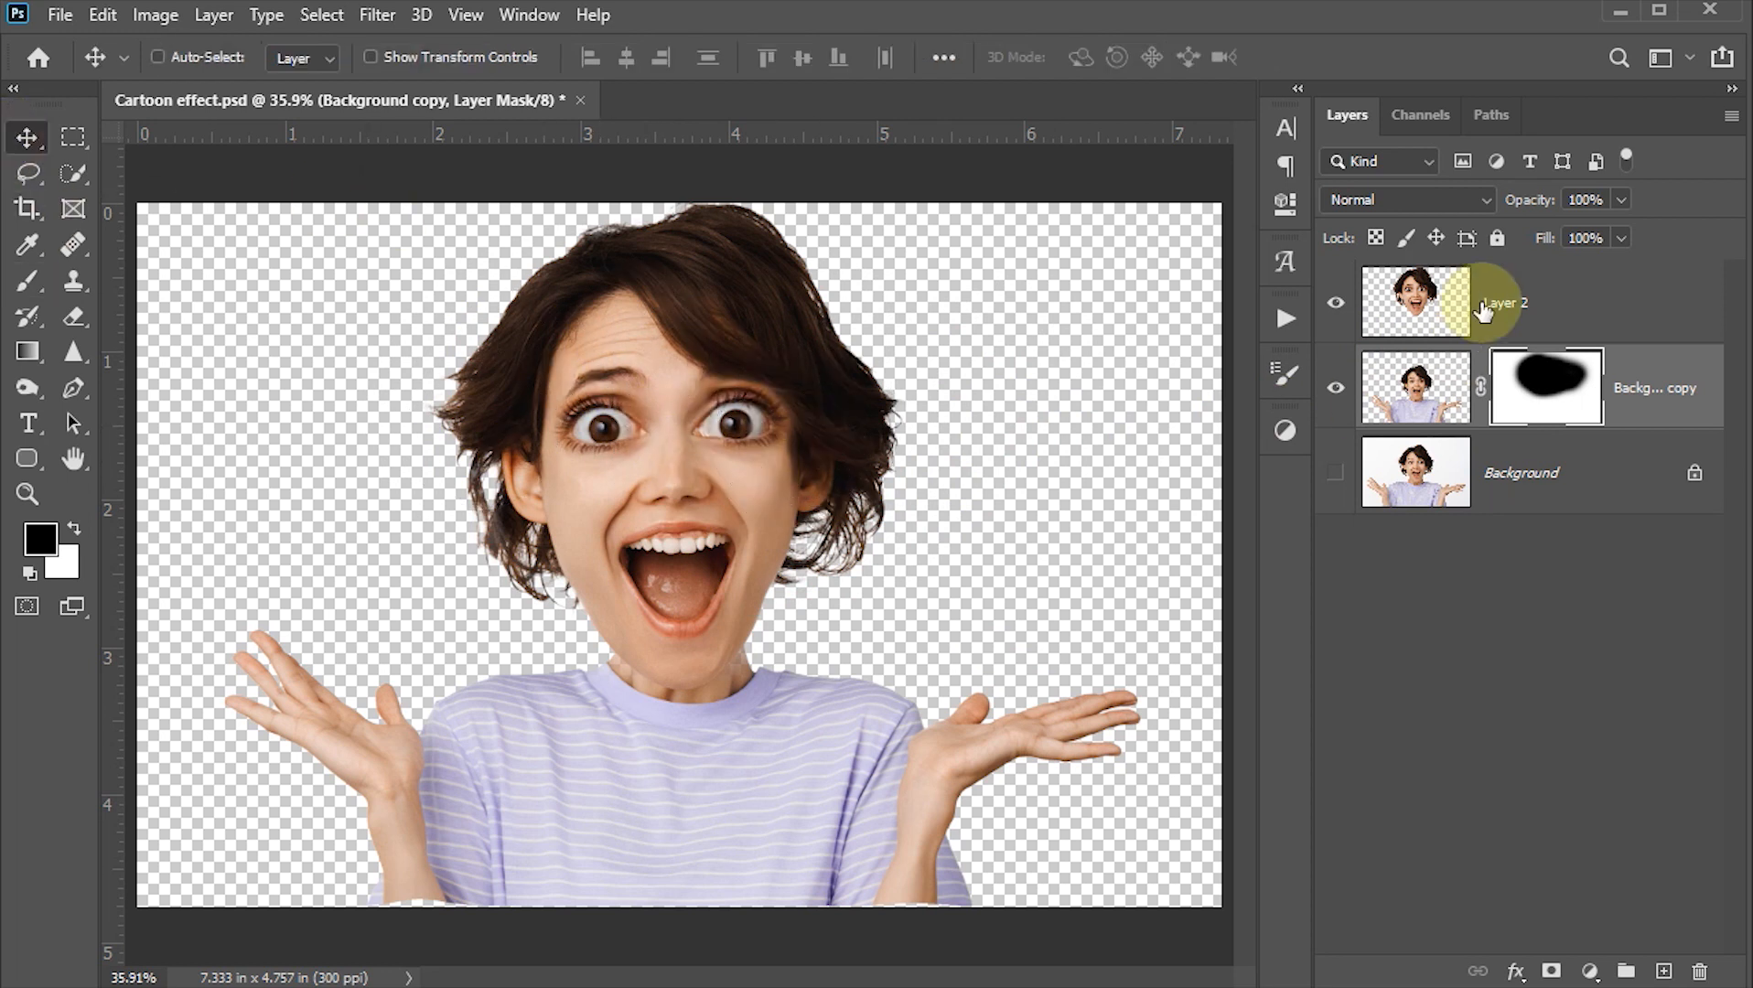
{"action": "left_click", "coordinate": [1533, 291]}
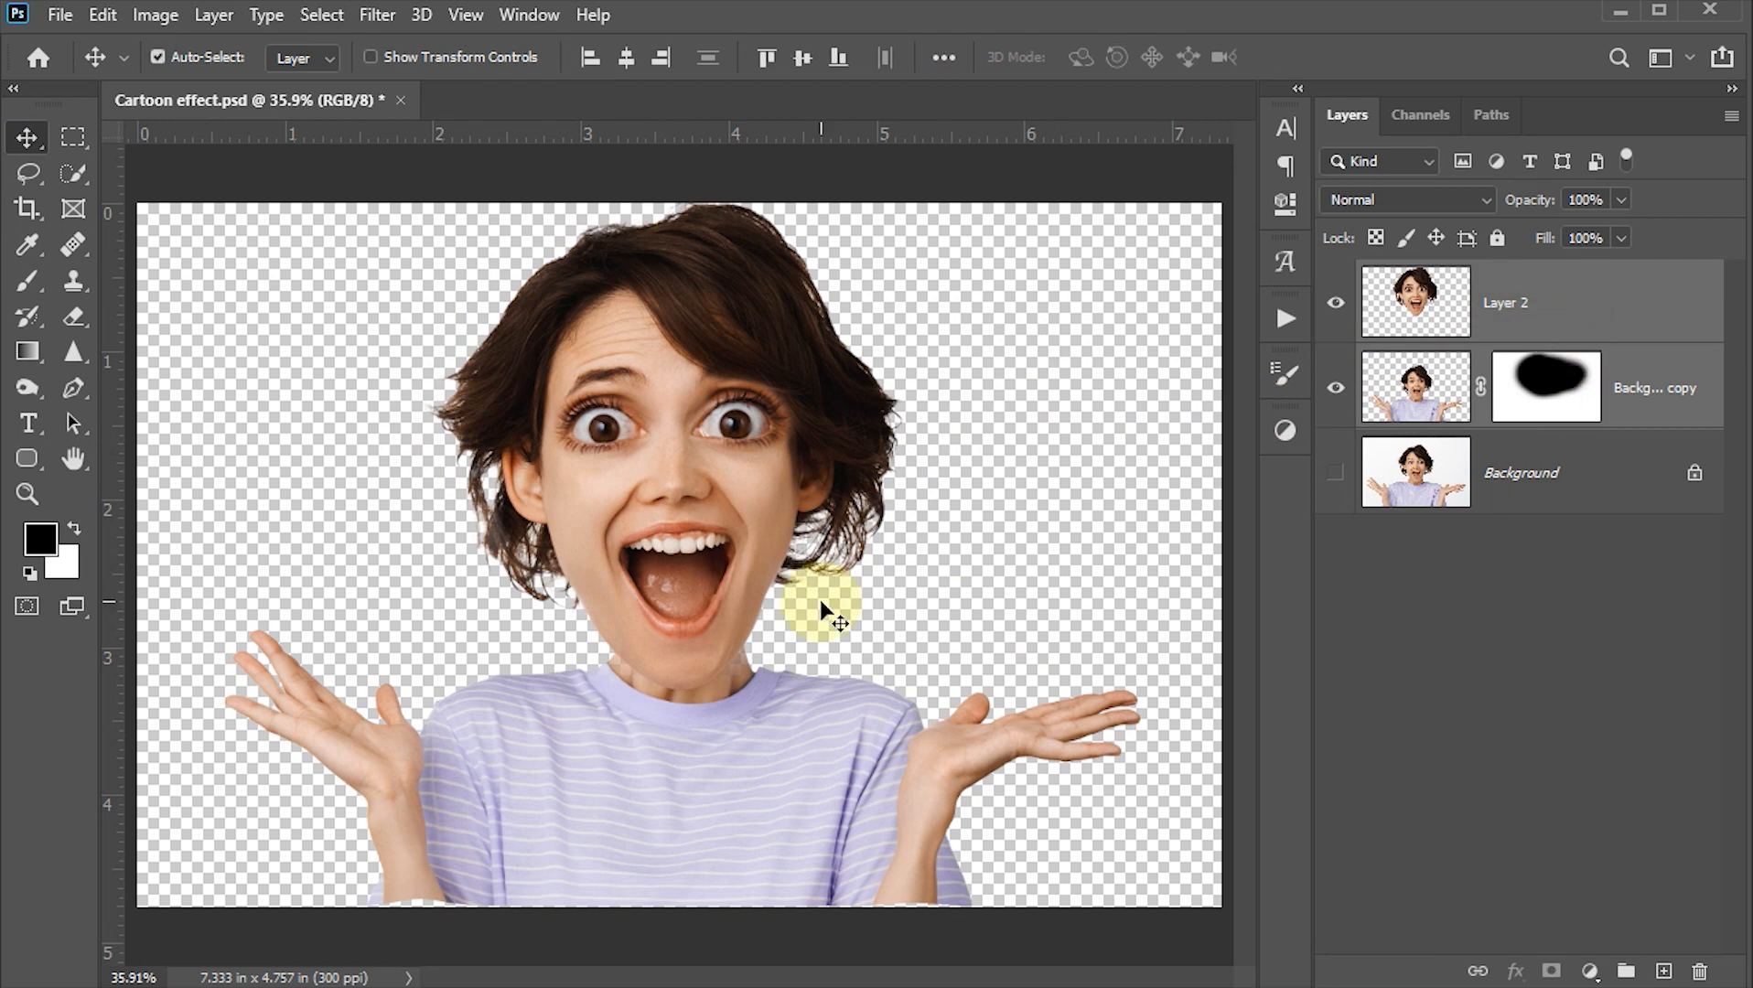
{"action": "key", "text": "ctrl+e"}
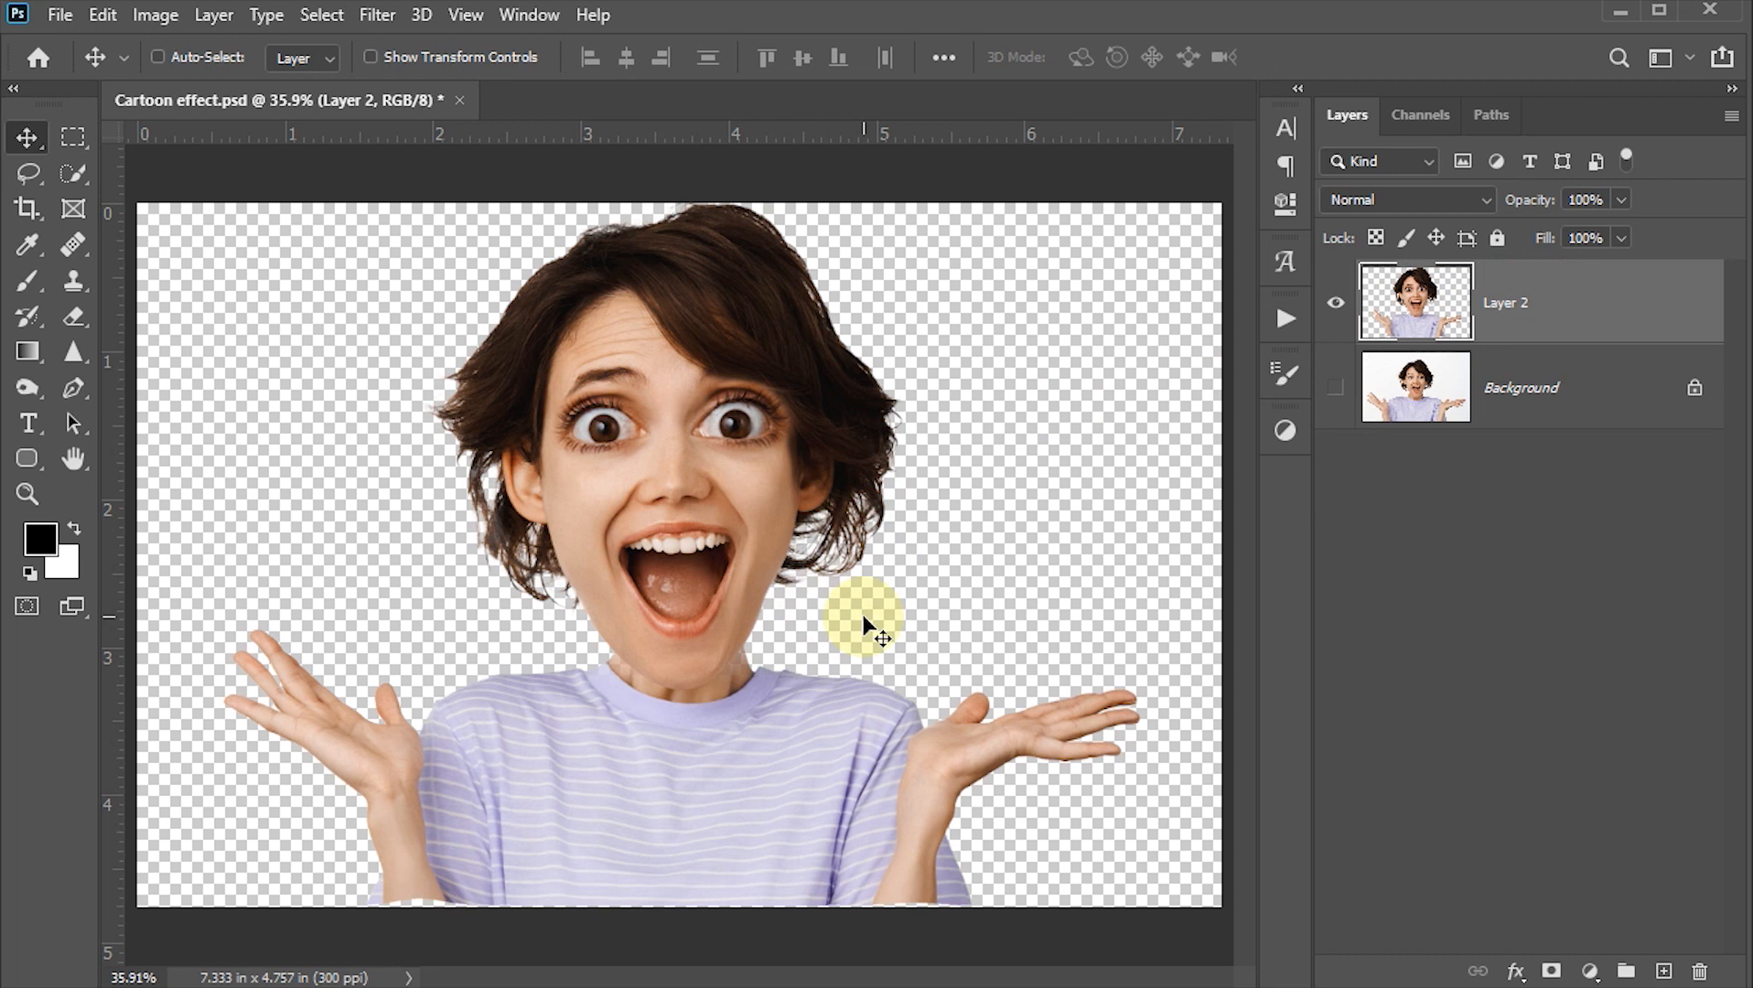
{"action": "key", "text": "ctrl+s"}
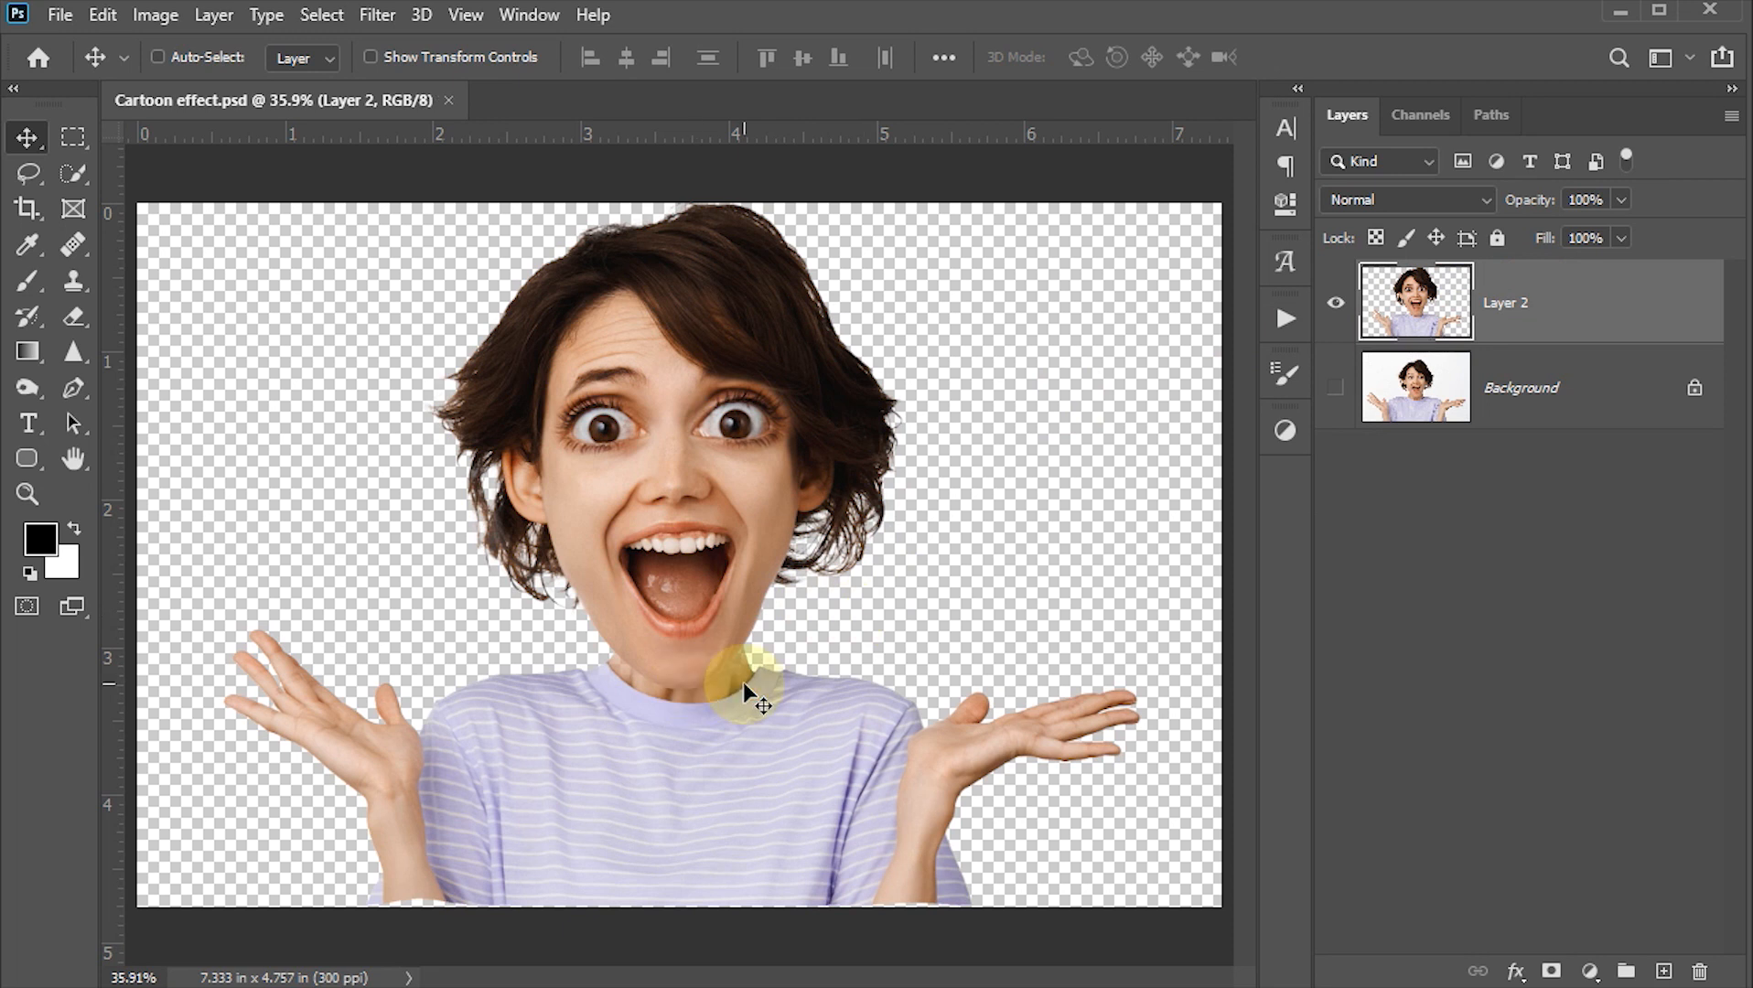
- Duplicate the merged Layer 2 and apply a High Pass filter with a 6-pixel radius to the copy
{"action": "key", "text": "ctrl+j"}
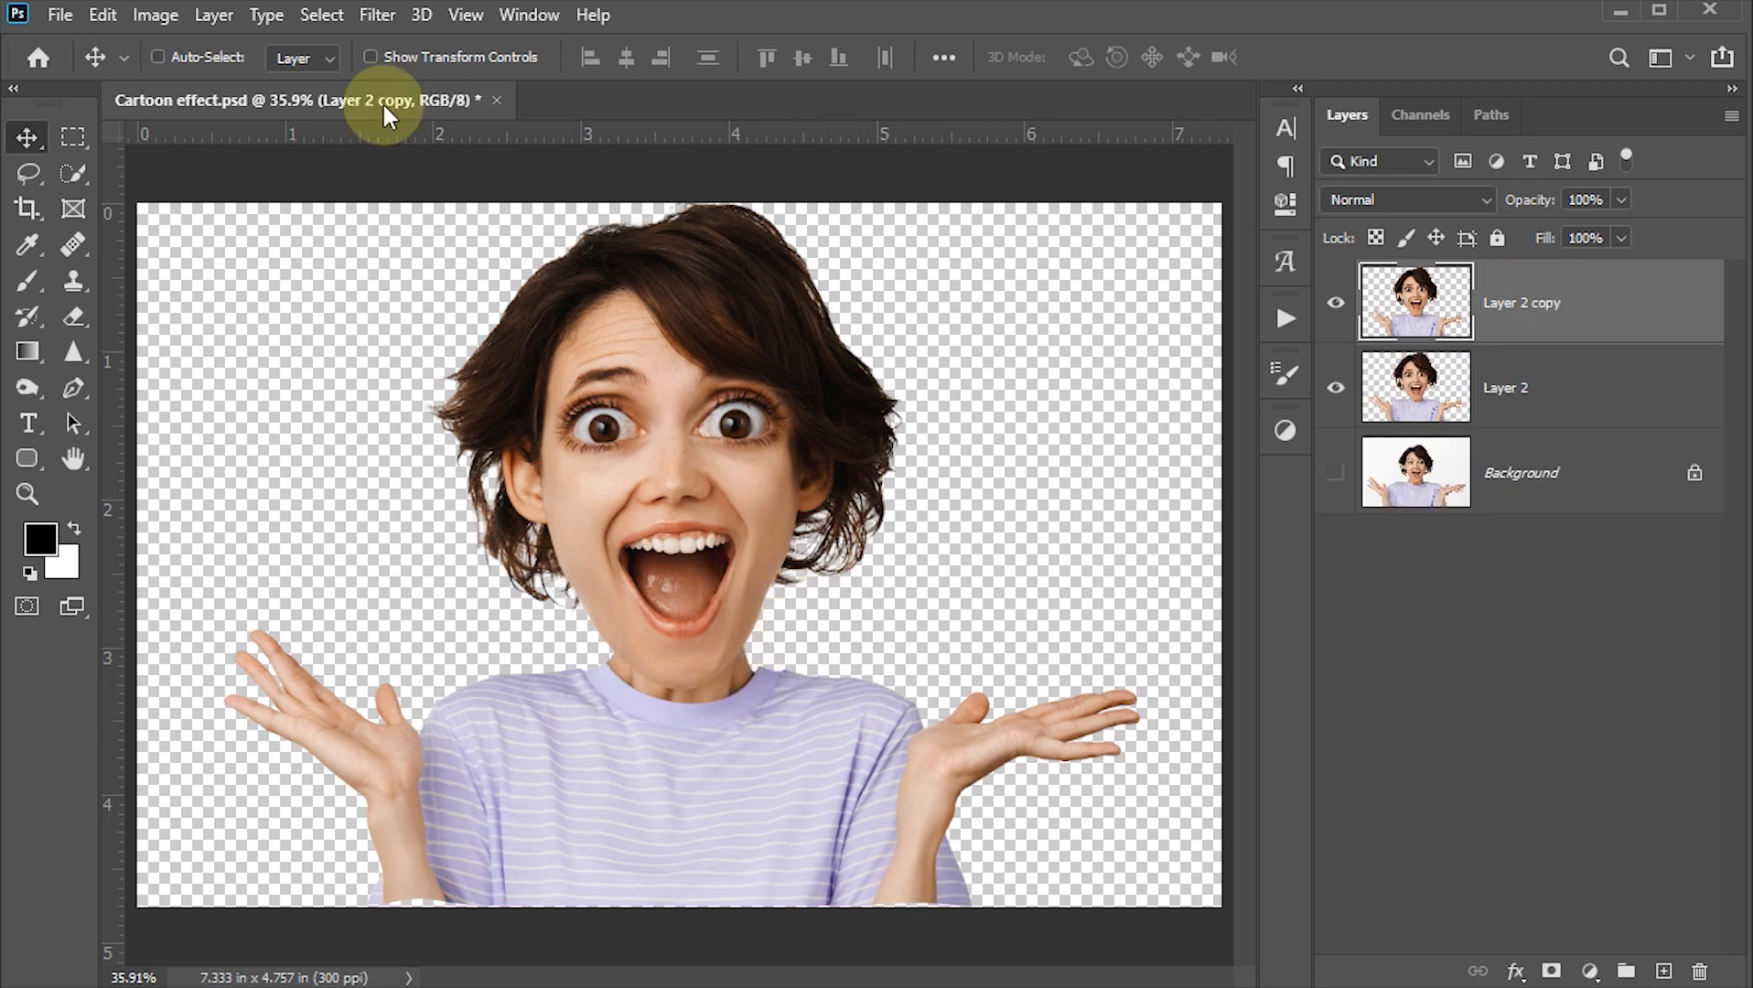
{"action": "left_click", "coordinate": [377, 16]}
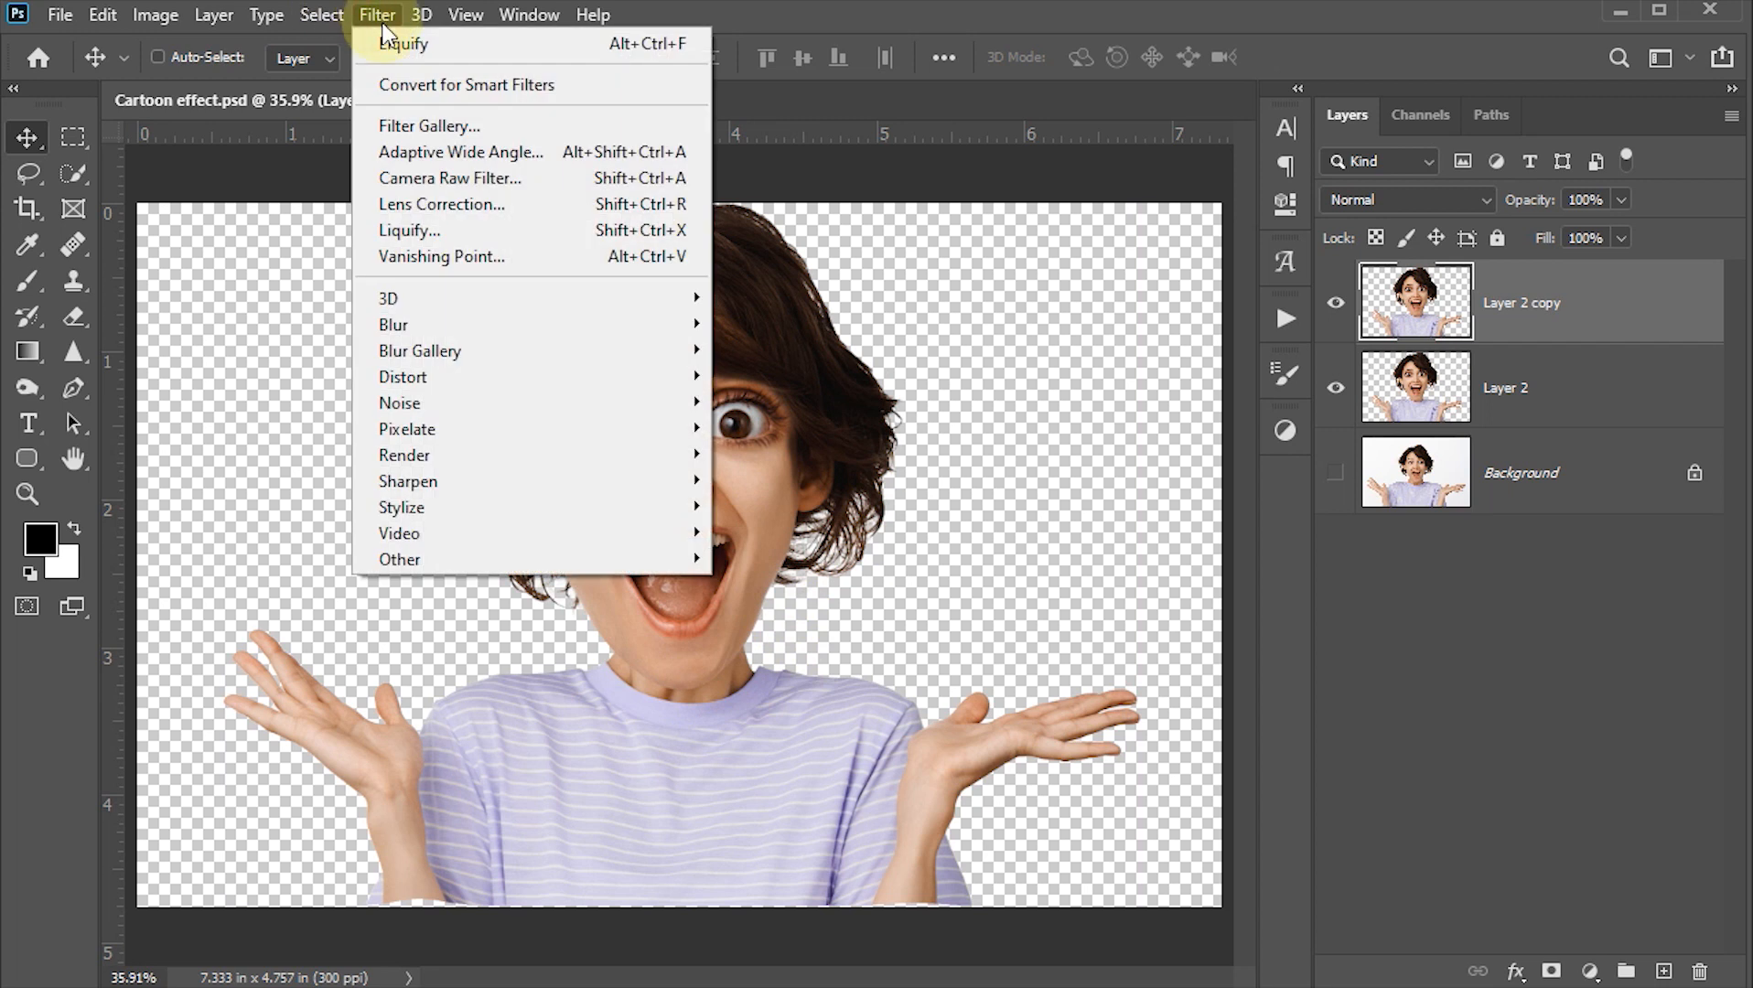
{"action": "mouse_move", "coordinate": [415, 554]}
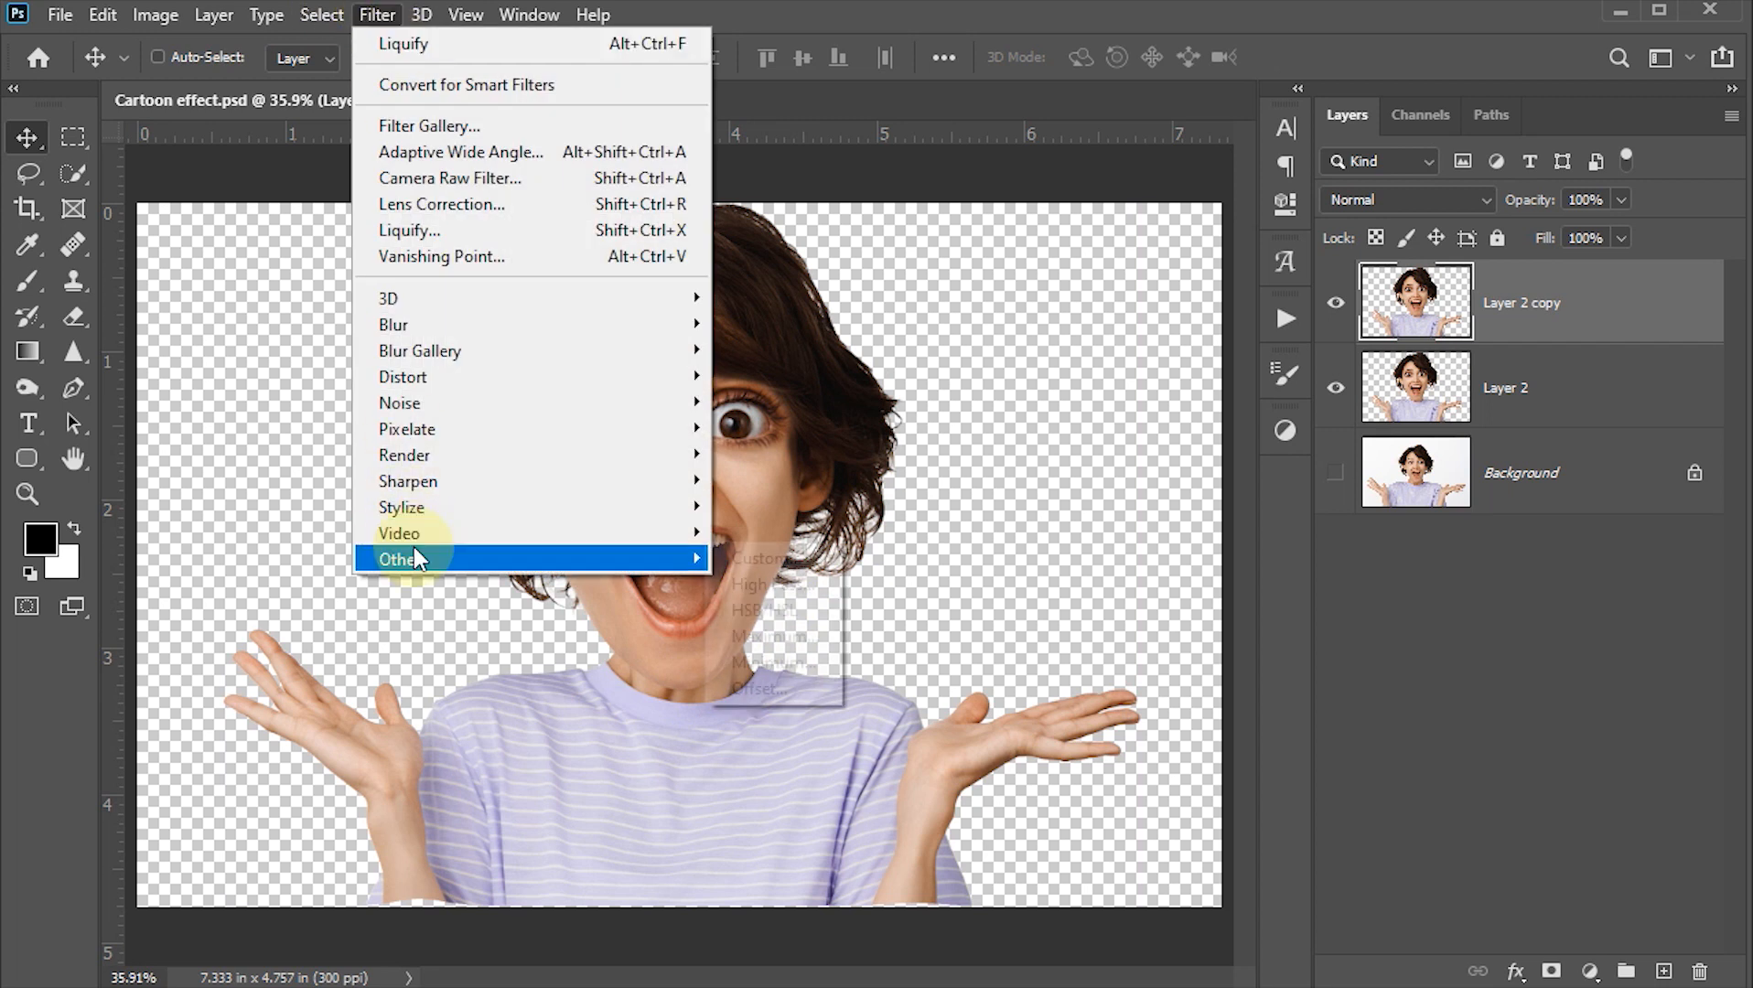
{"action": "left_click", "coordinate": [785, 583]}
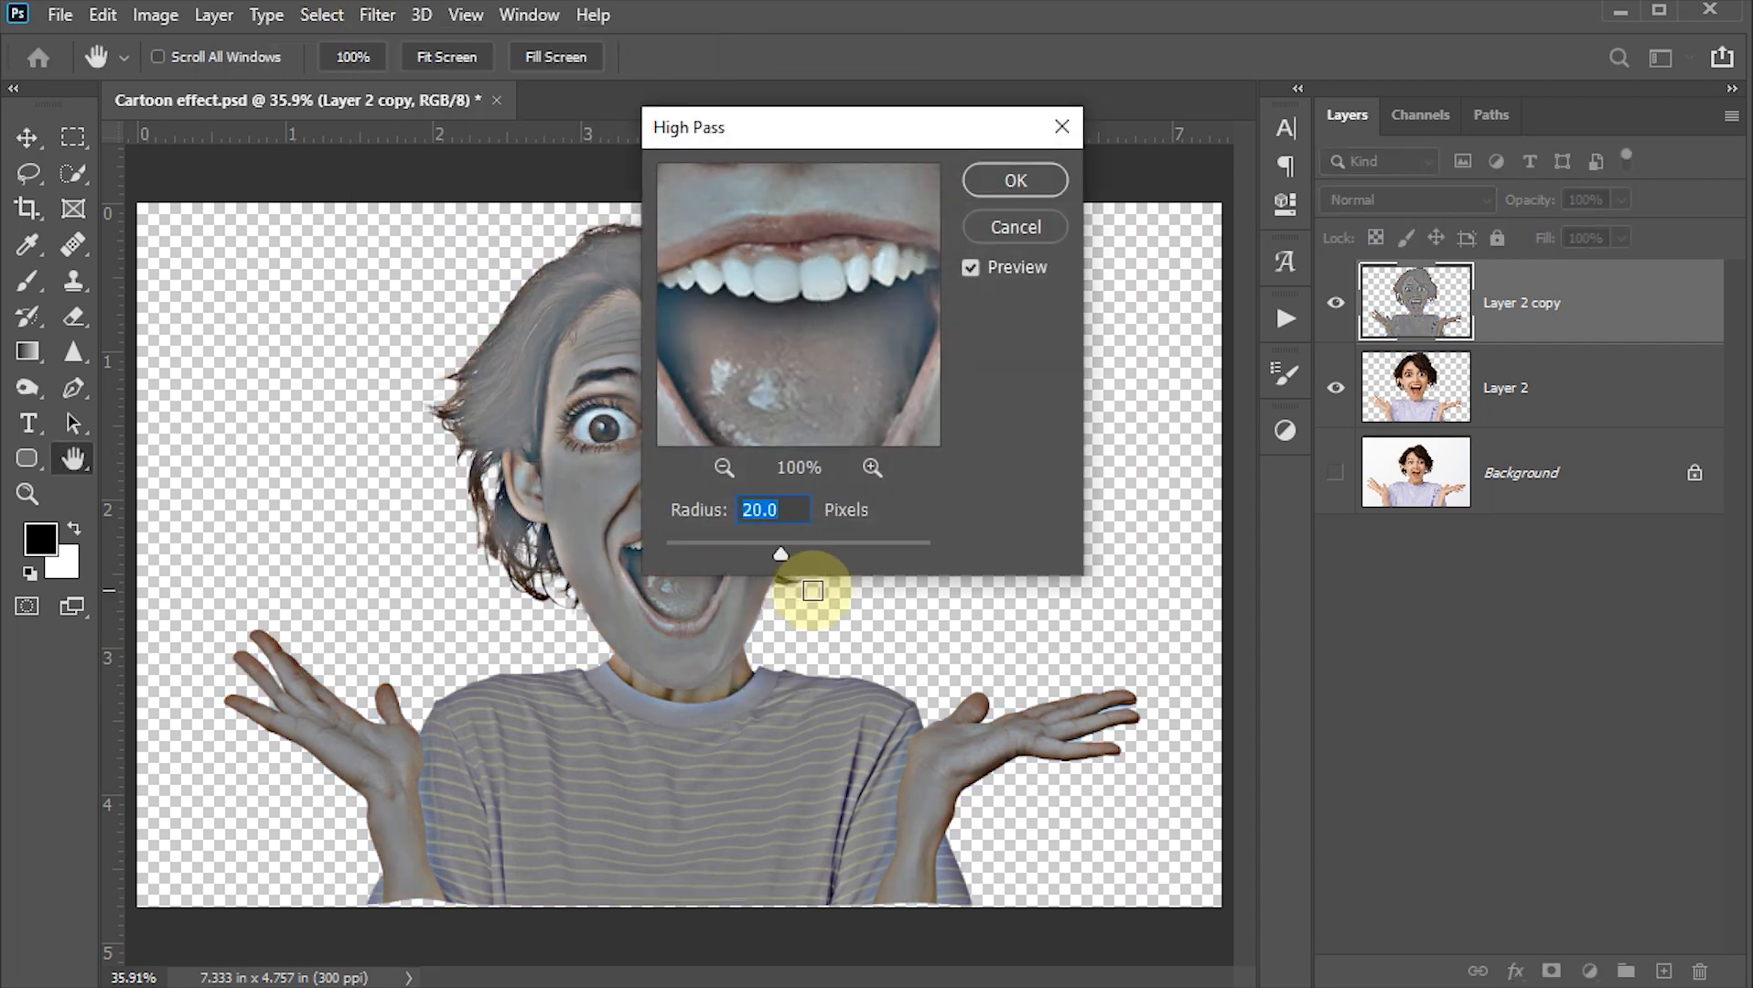
{"action": "left_click_drag", "start_coordinate": [734, 546], "coordinate": [732, 546]}
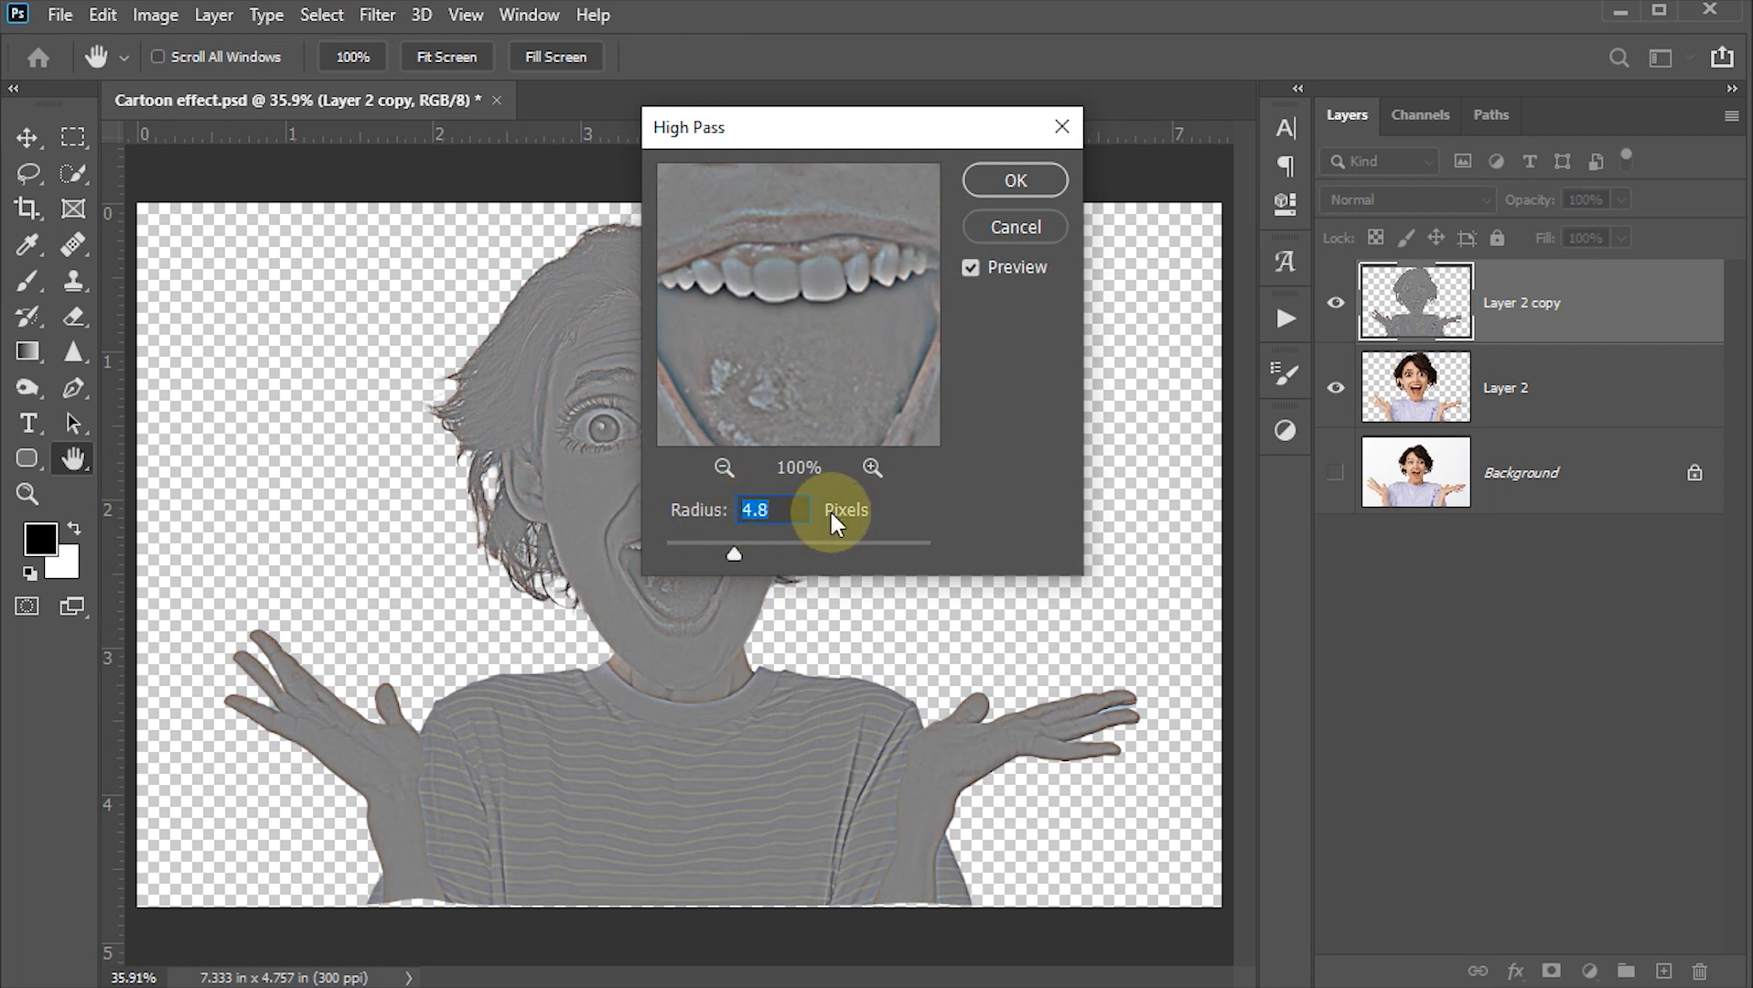
{"action": "type", "text": "6"}
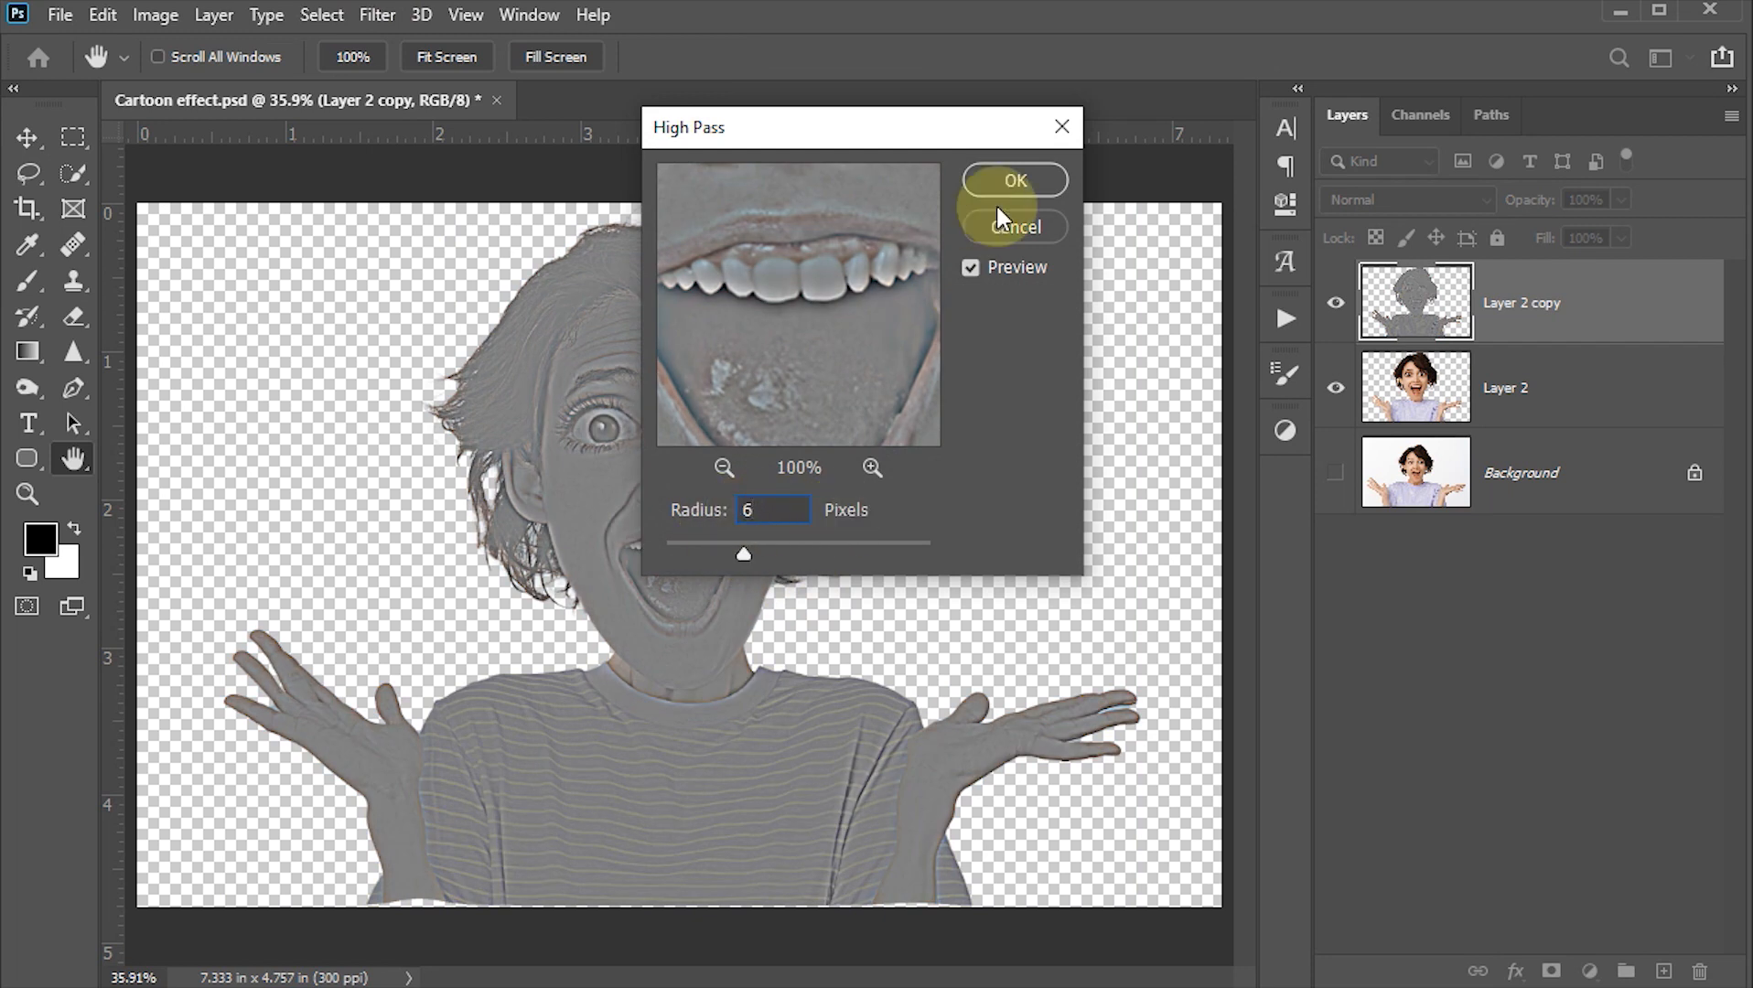
{"action": "left_click", "coordinate": [1008, 179]}
{"action": "key", "text": "v"}
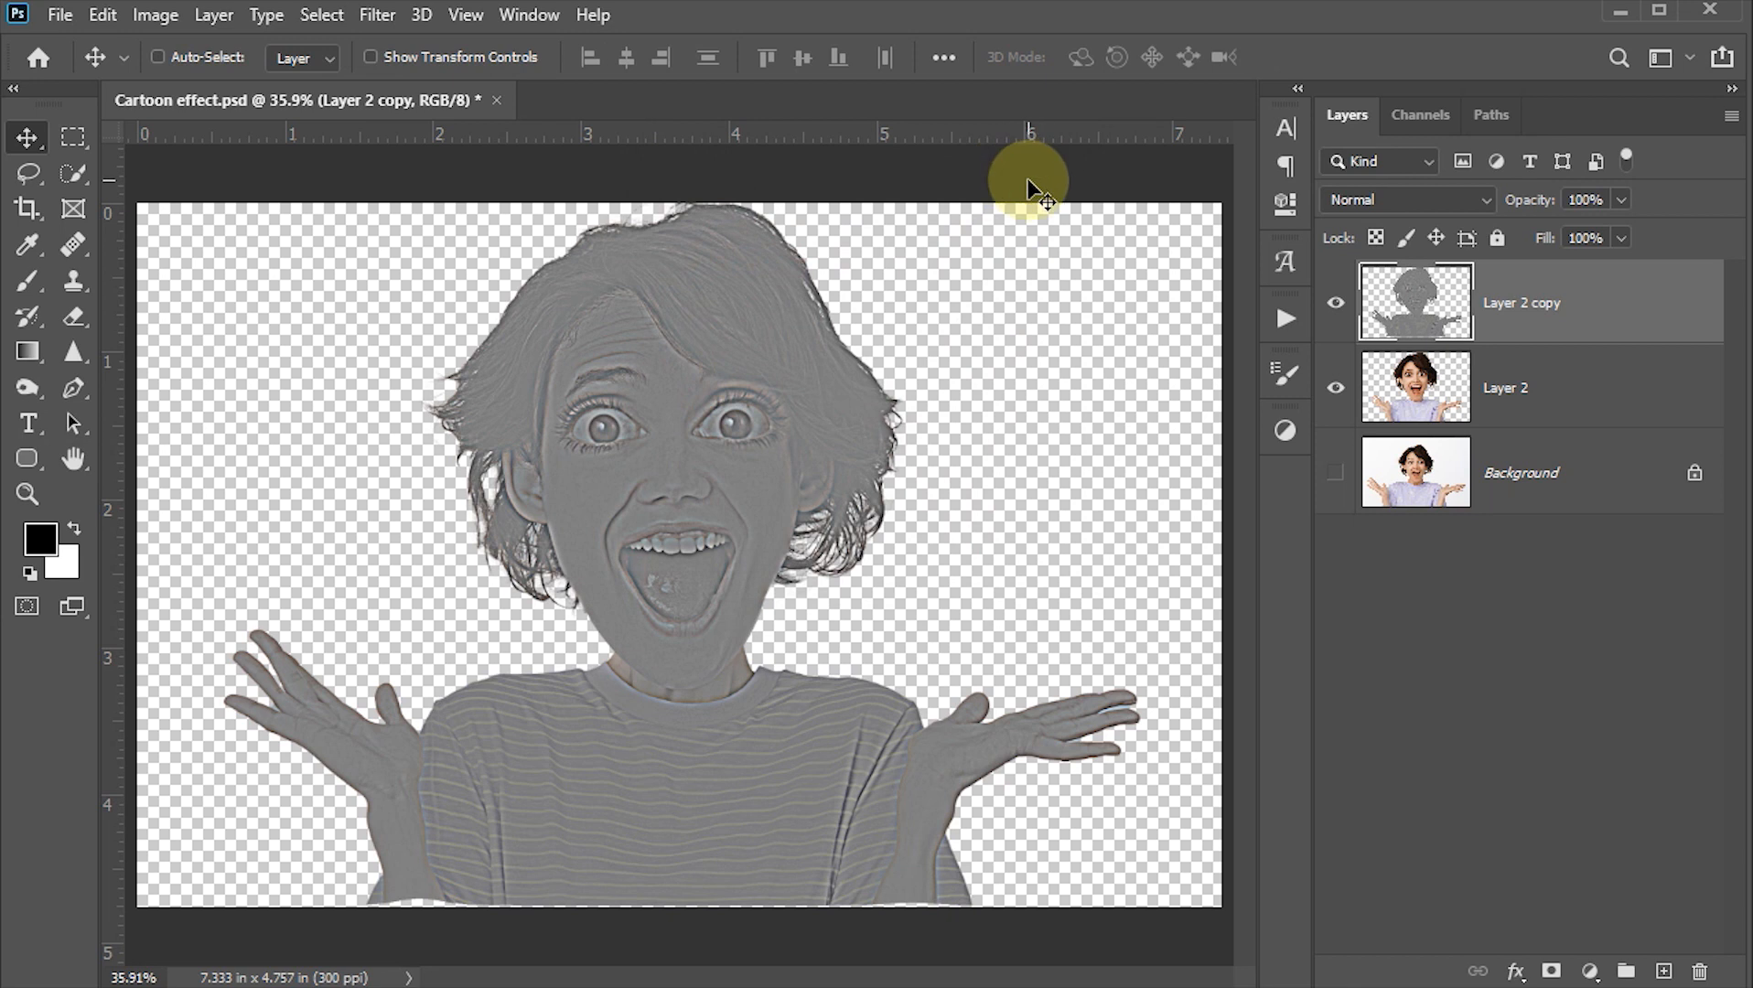
- Set the blend mode of Layer 2 copy to Overlay and compare the face with the layer hidden and shown
{"action": "left_click", "coordinate": [1354, 200]}
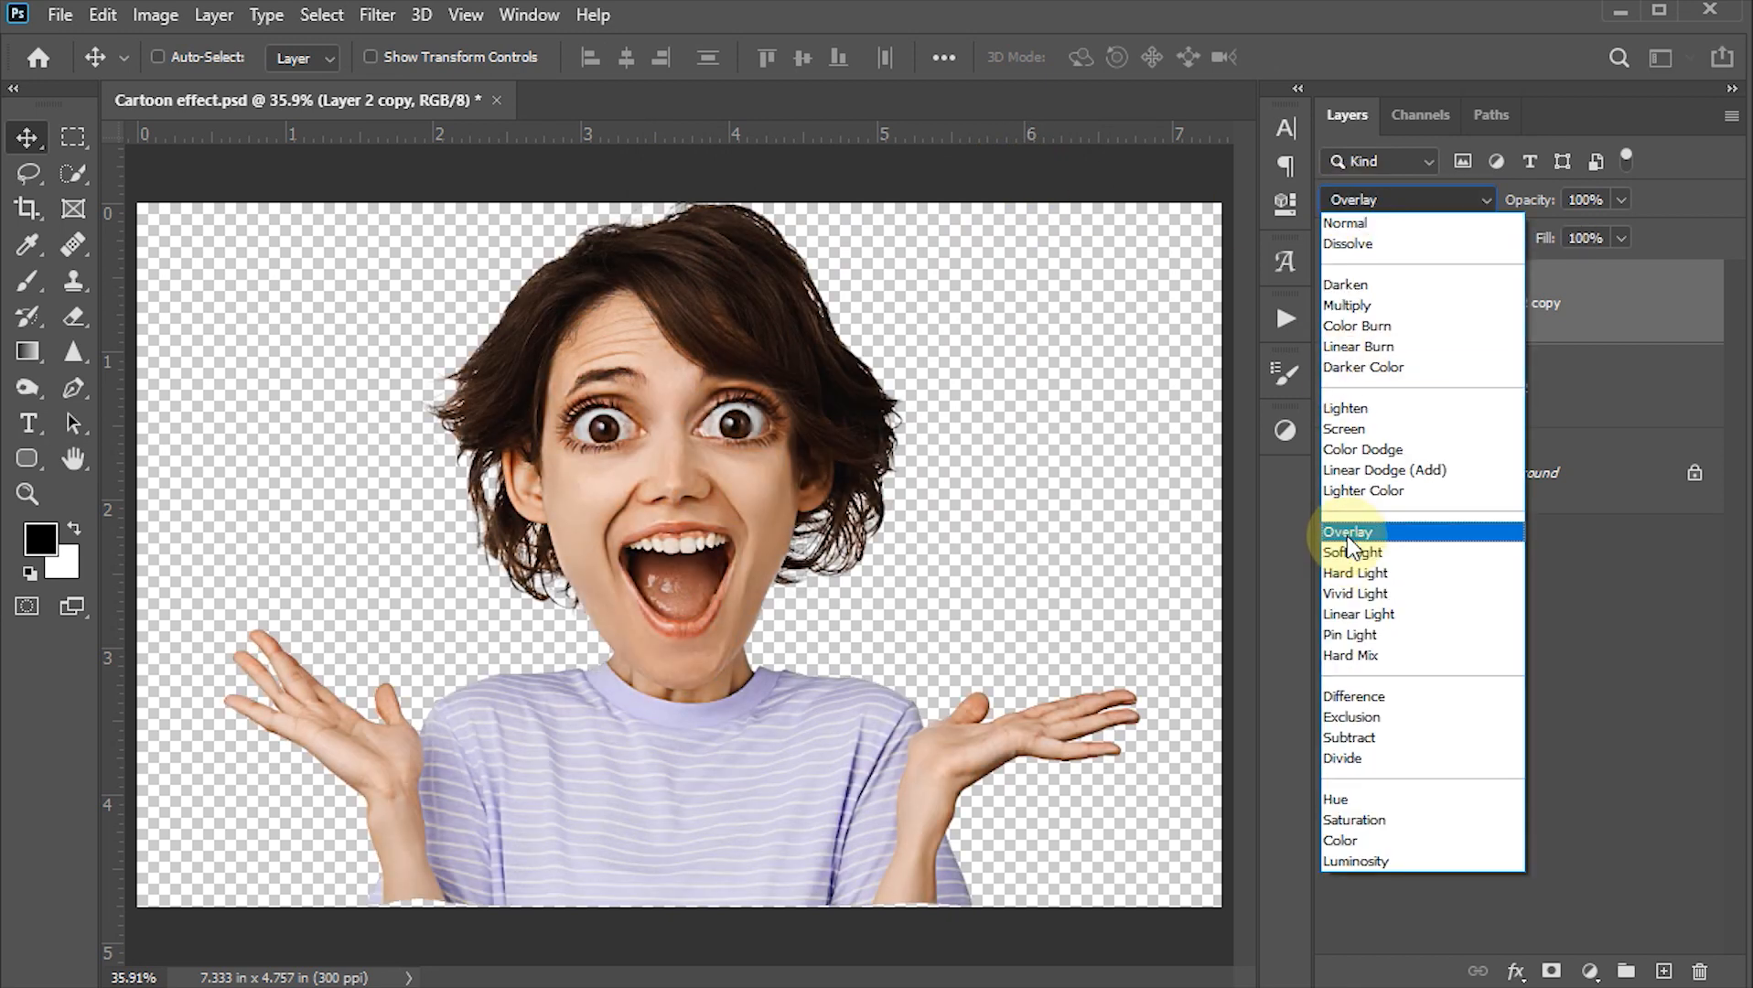
{"action": "left_click", "coordinate": [1351, 538]}
{"action": "key", "text": "z"}
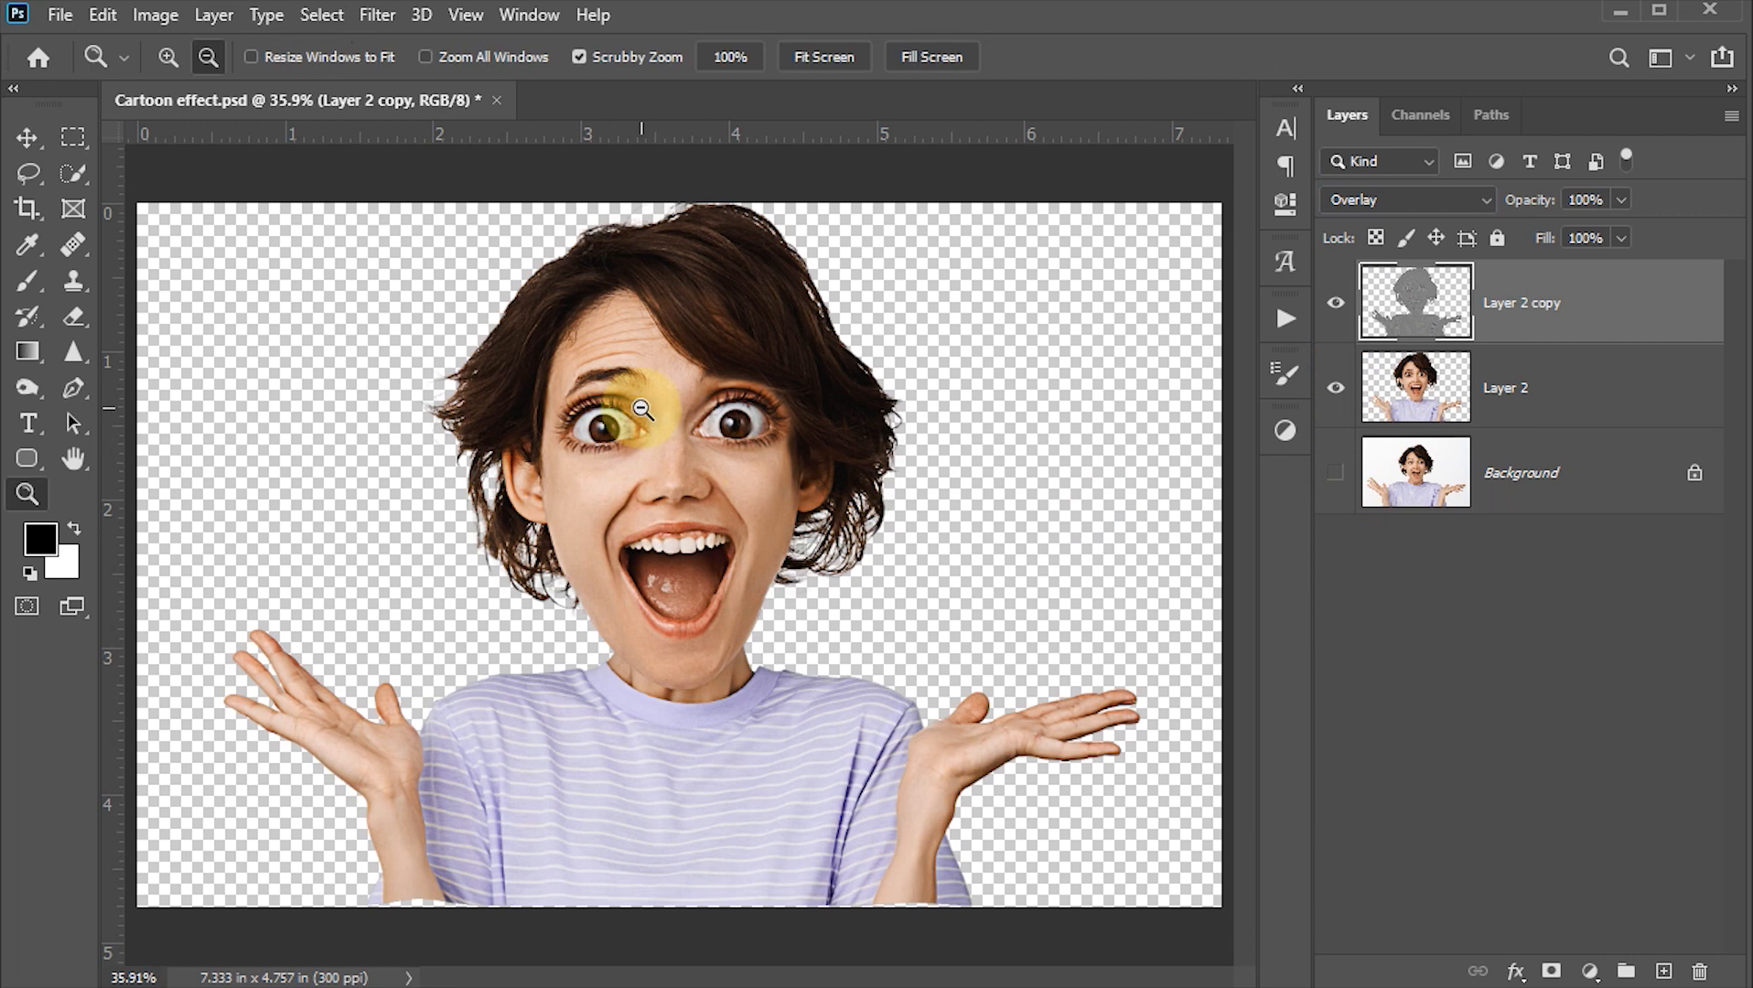
{"action": "left_click_drag", "start_coordinate": [646, 416], "coordinate": [766, 606]}
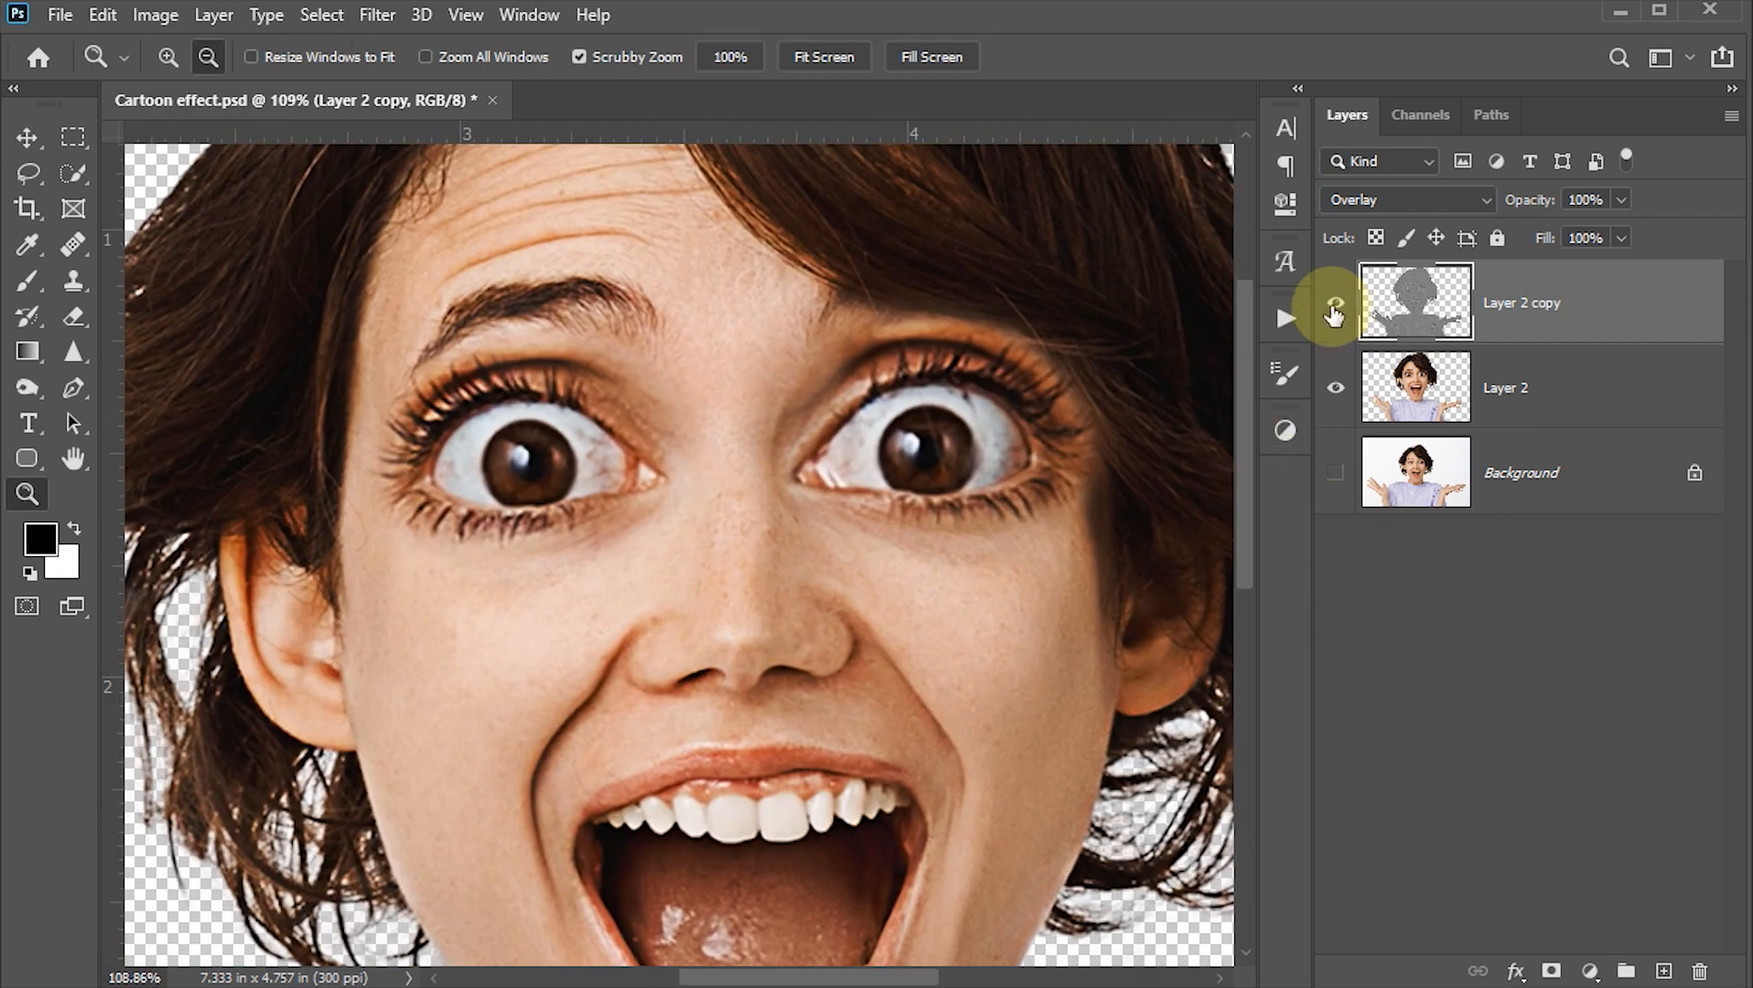
{"action": "left_click", "coordinate": [1335, 304]}
{"action": "left_click", "coordinate": [1335, 305]}
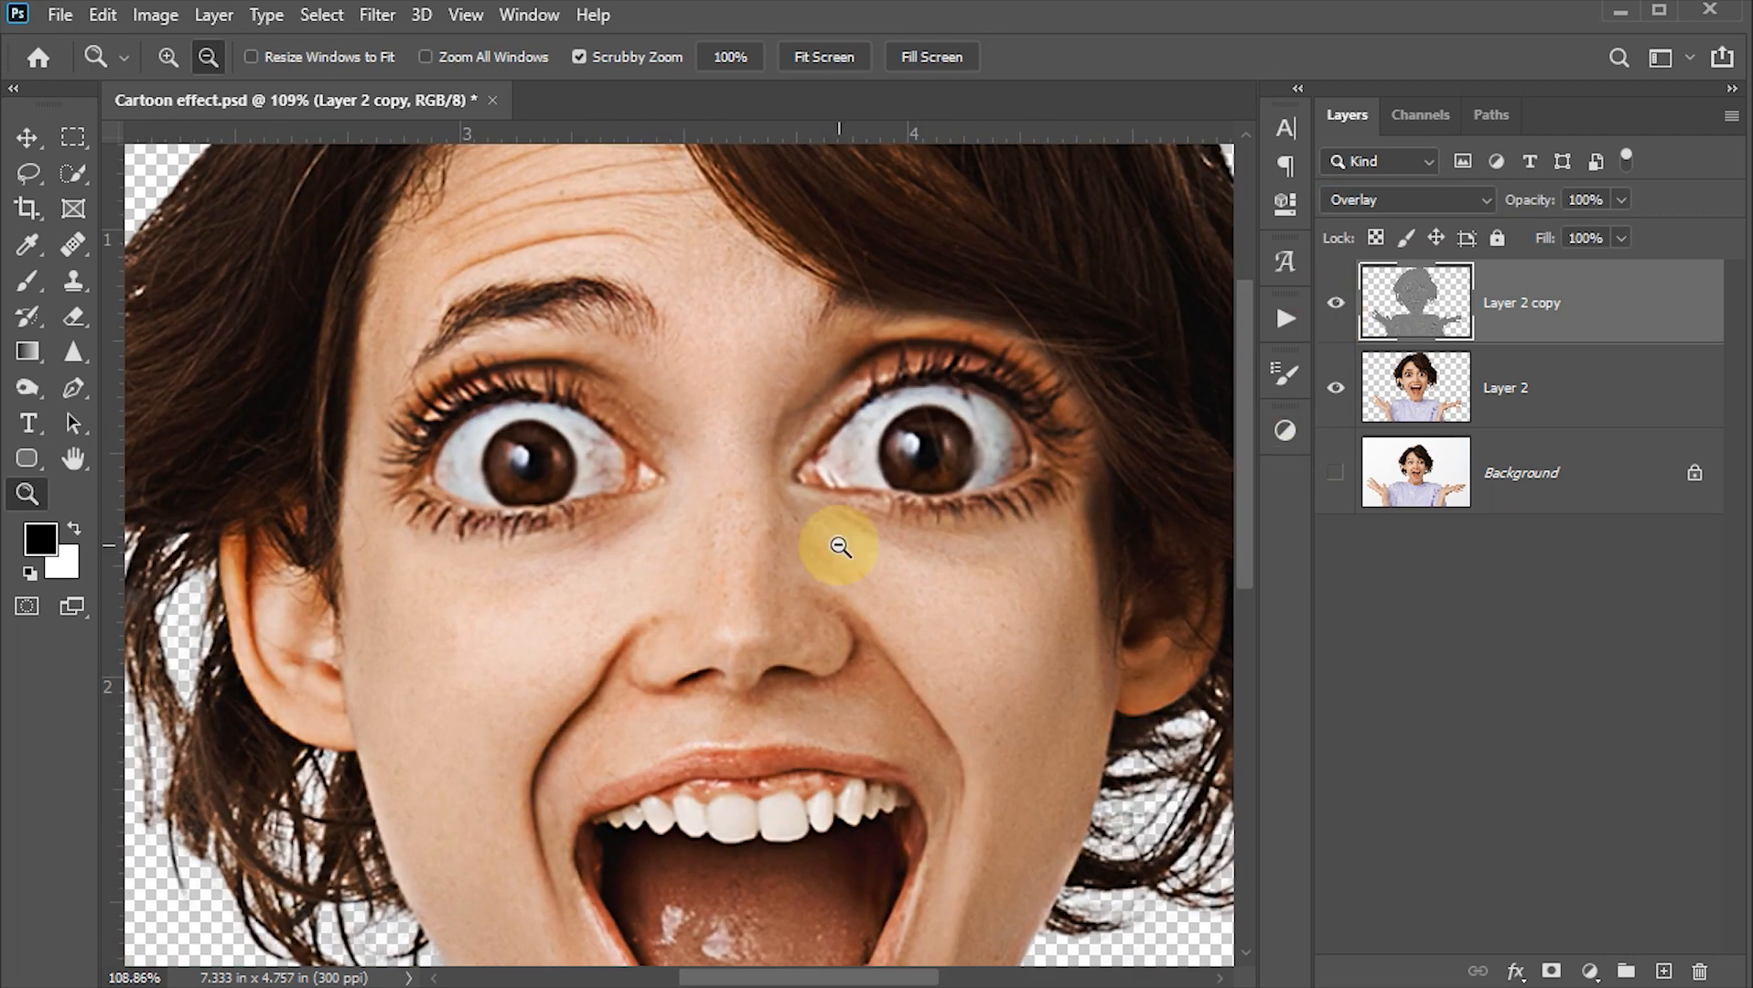
{"action": "key", "text": "ctrl+0"}
- Select Layer 2 copy and Layer 2 together and convert them into one smart object
{"action": "left_click", "coordinate": [26, 137]}
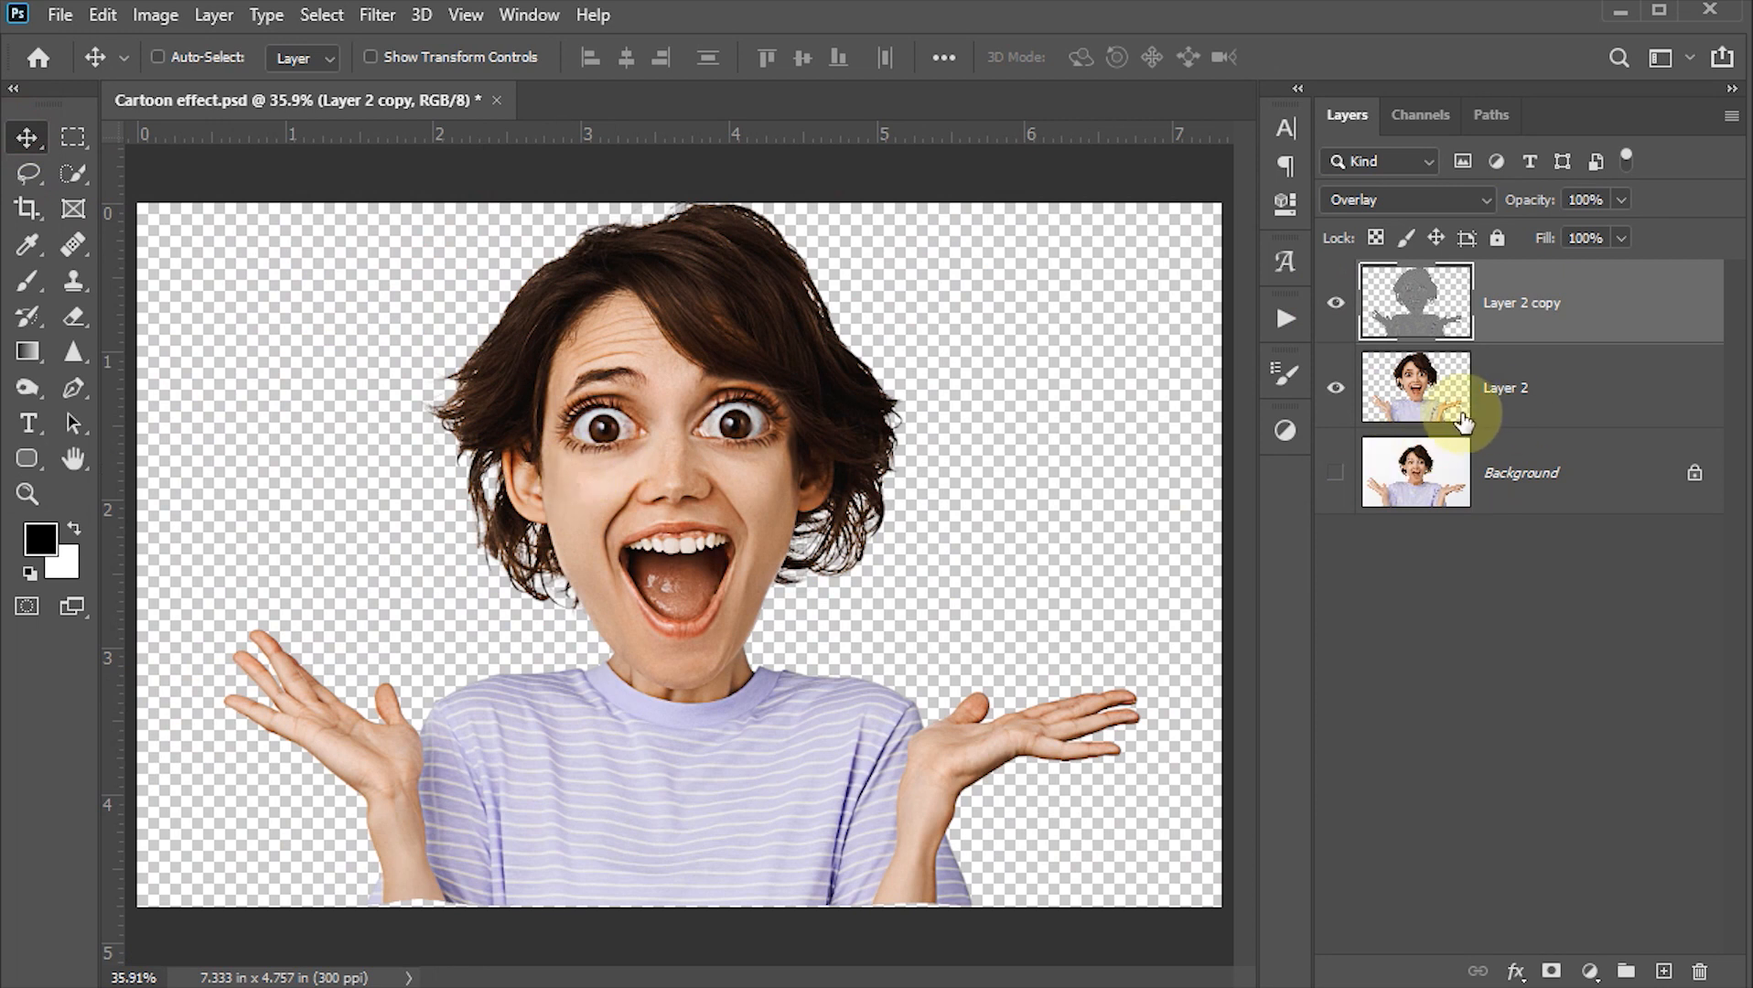
{"action": "left_click", "coordinate": [1606, 390], "text": "shift"}
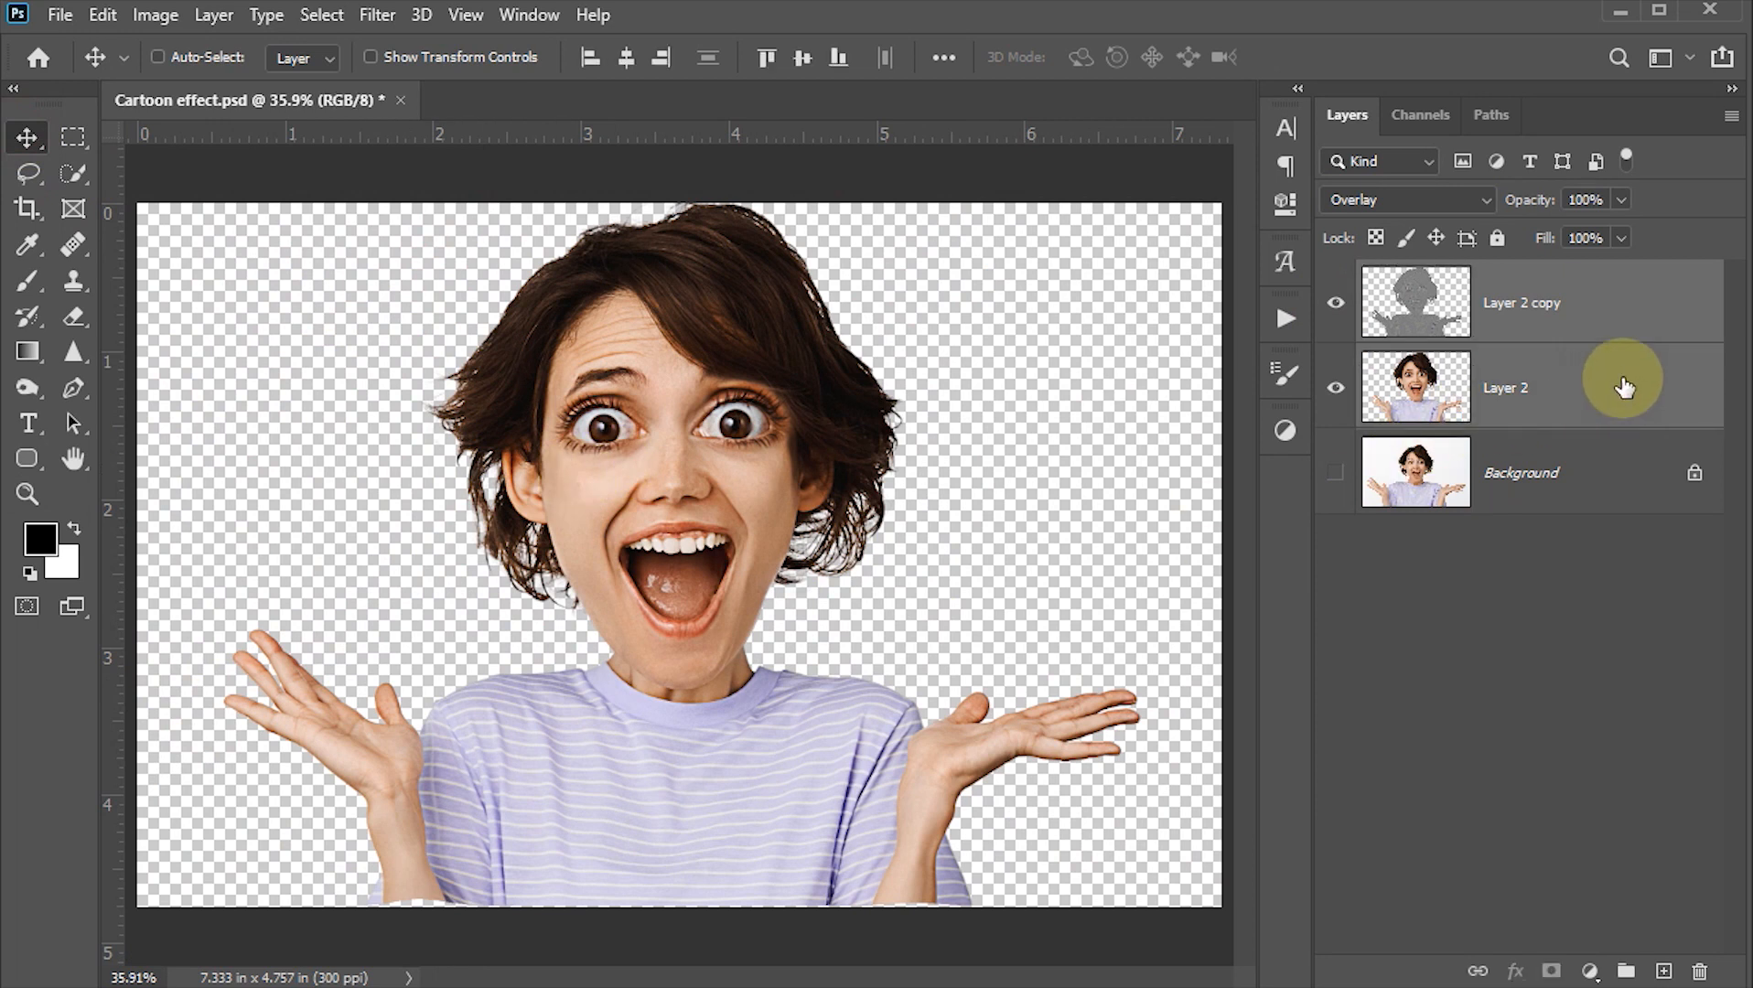
{"action": "right_click", "coordinate": [1624, 386]}
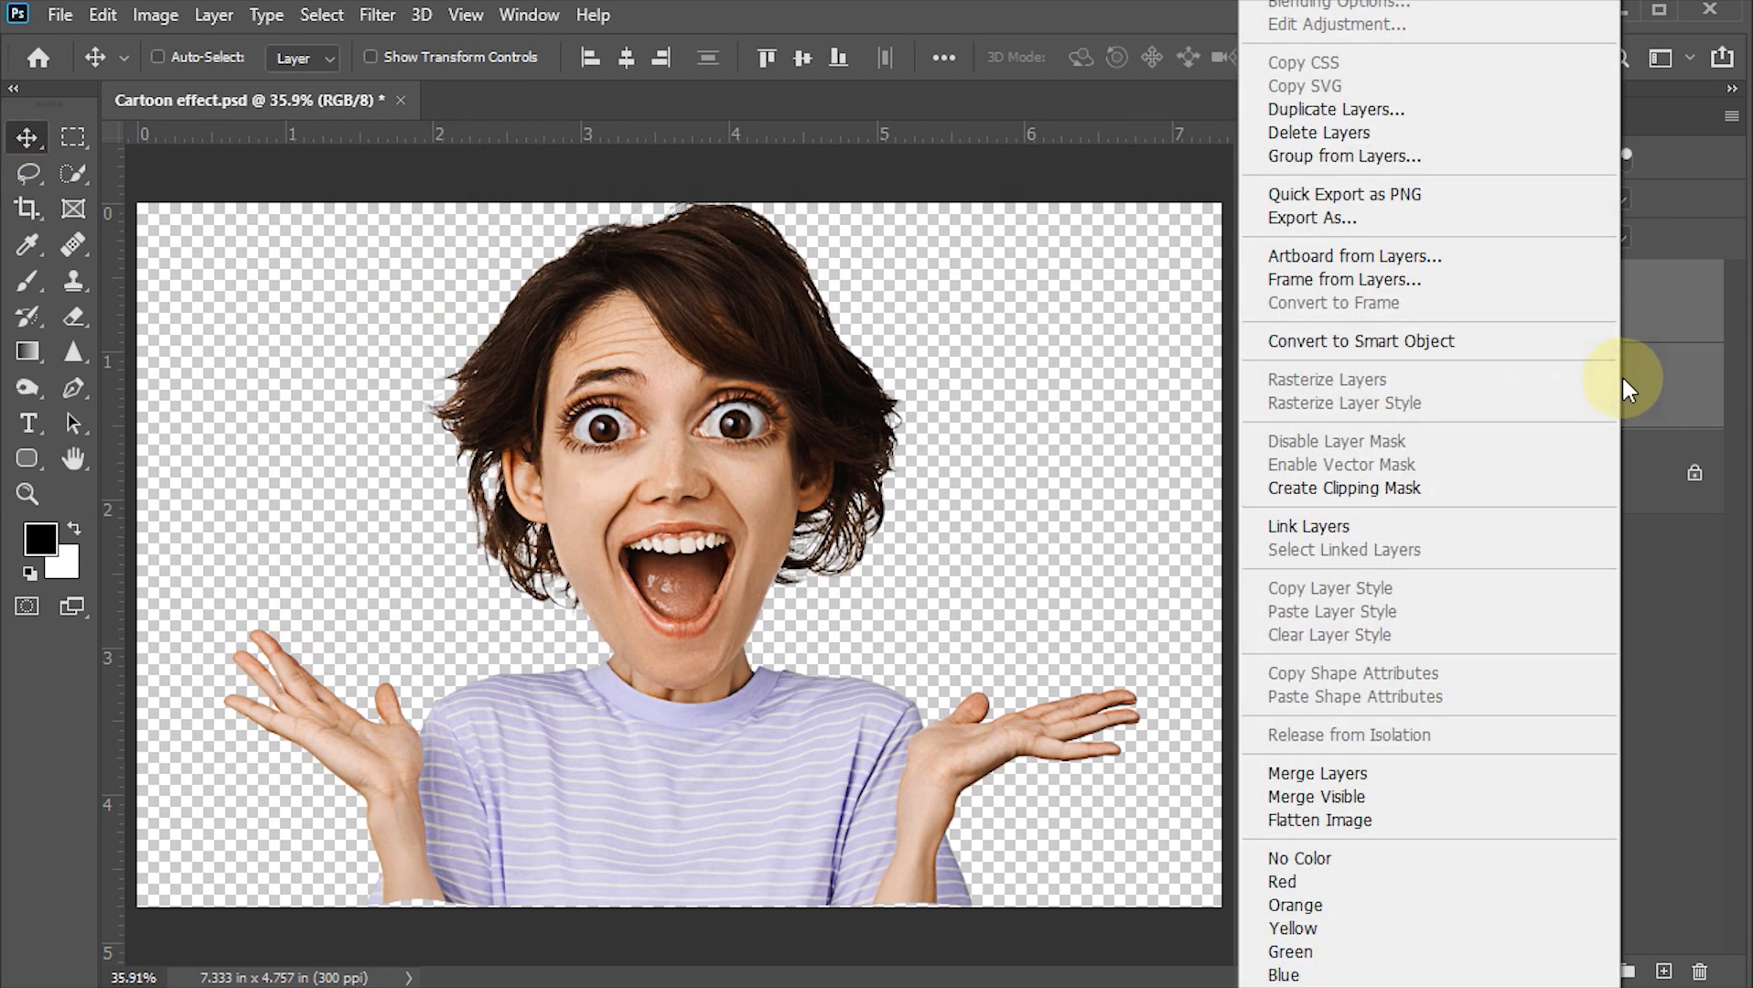
{"action": "left_click", "coordinate": [1427, 340]}
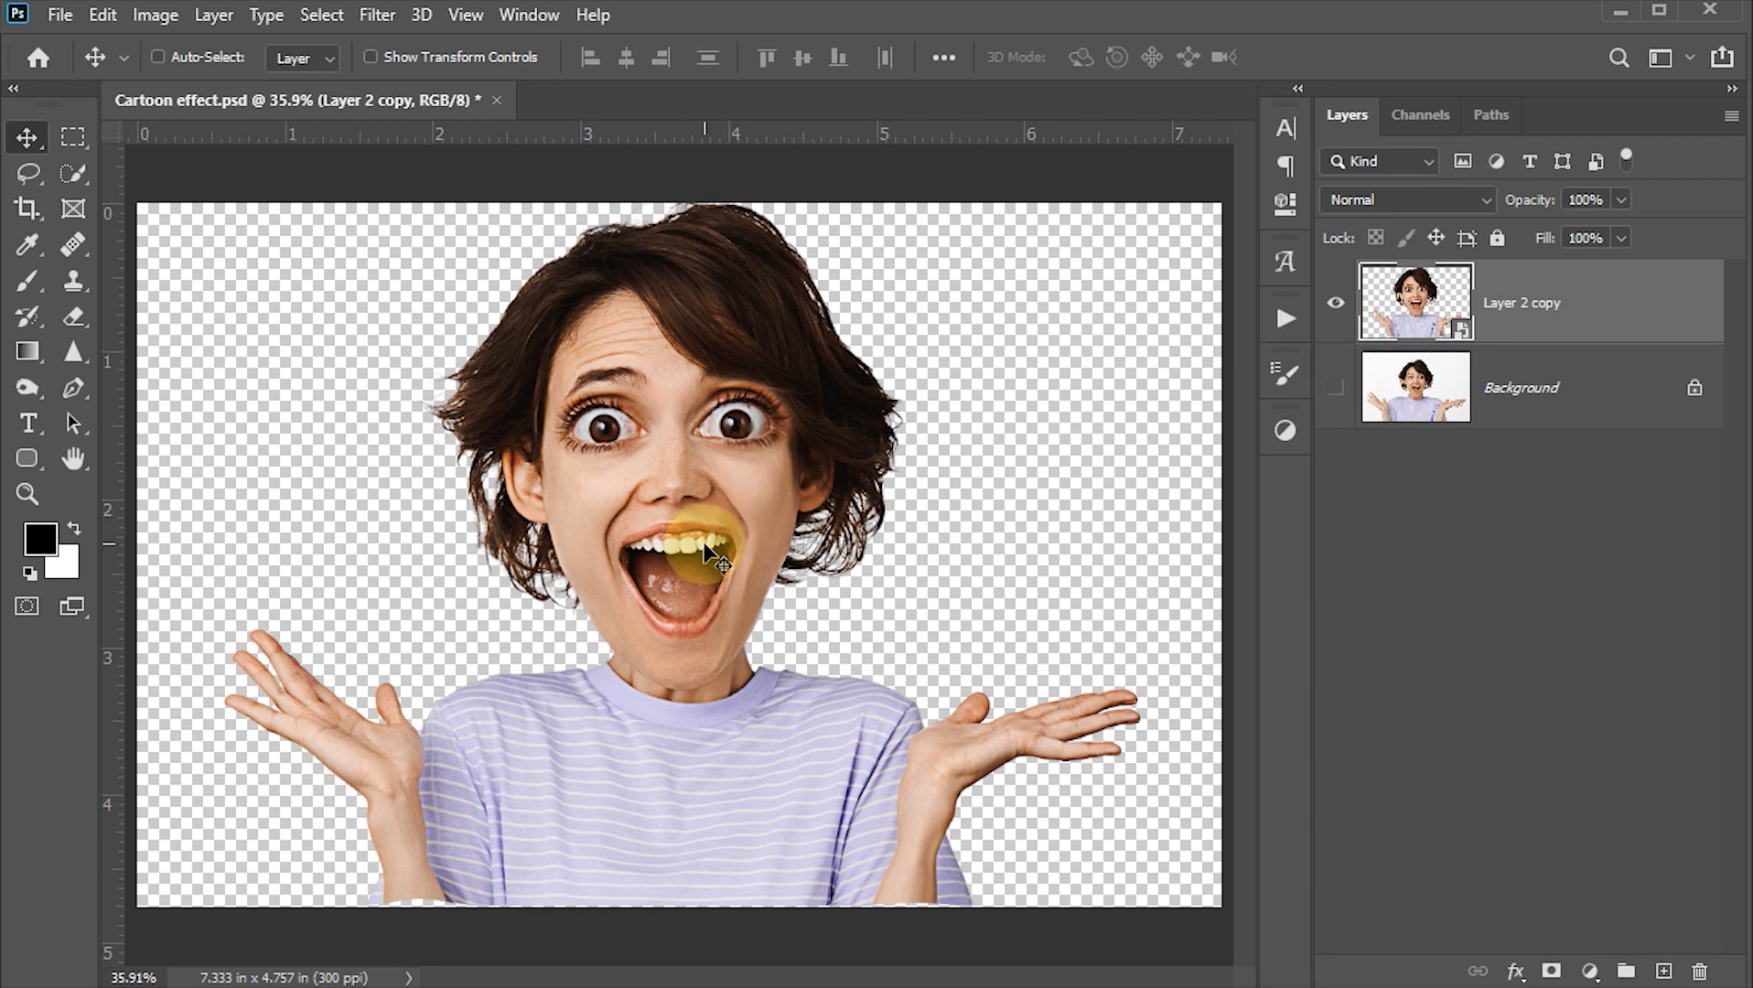
- Apply an Unsharp Mask to the Layer 2 copy smart object with Amount 75%, Radius 5 pixels and Threshold 40 levels
{"action": "left_click", "coordinate": [371, 18]}
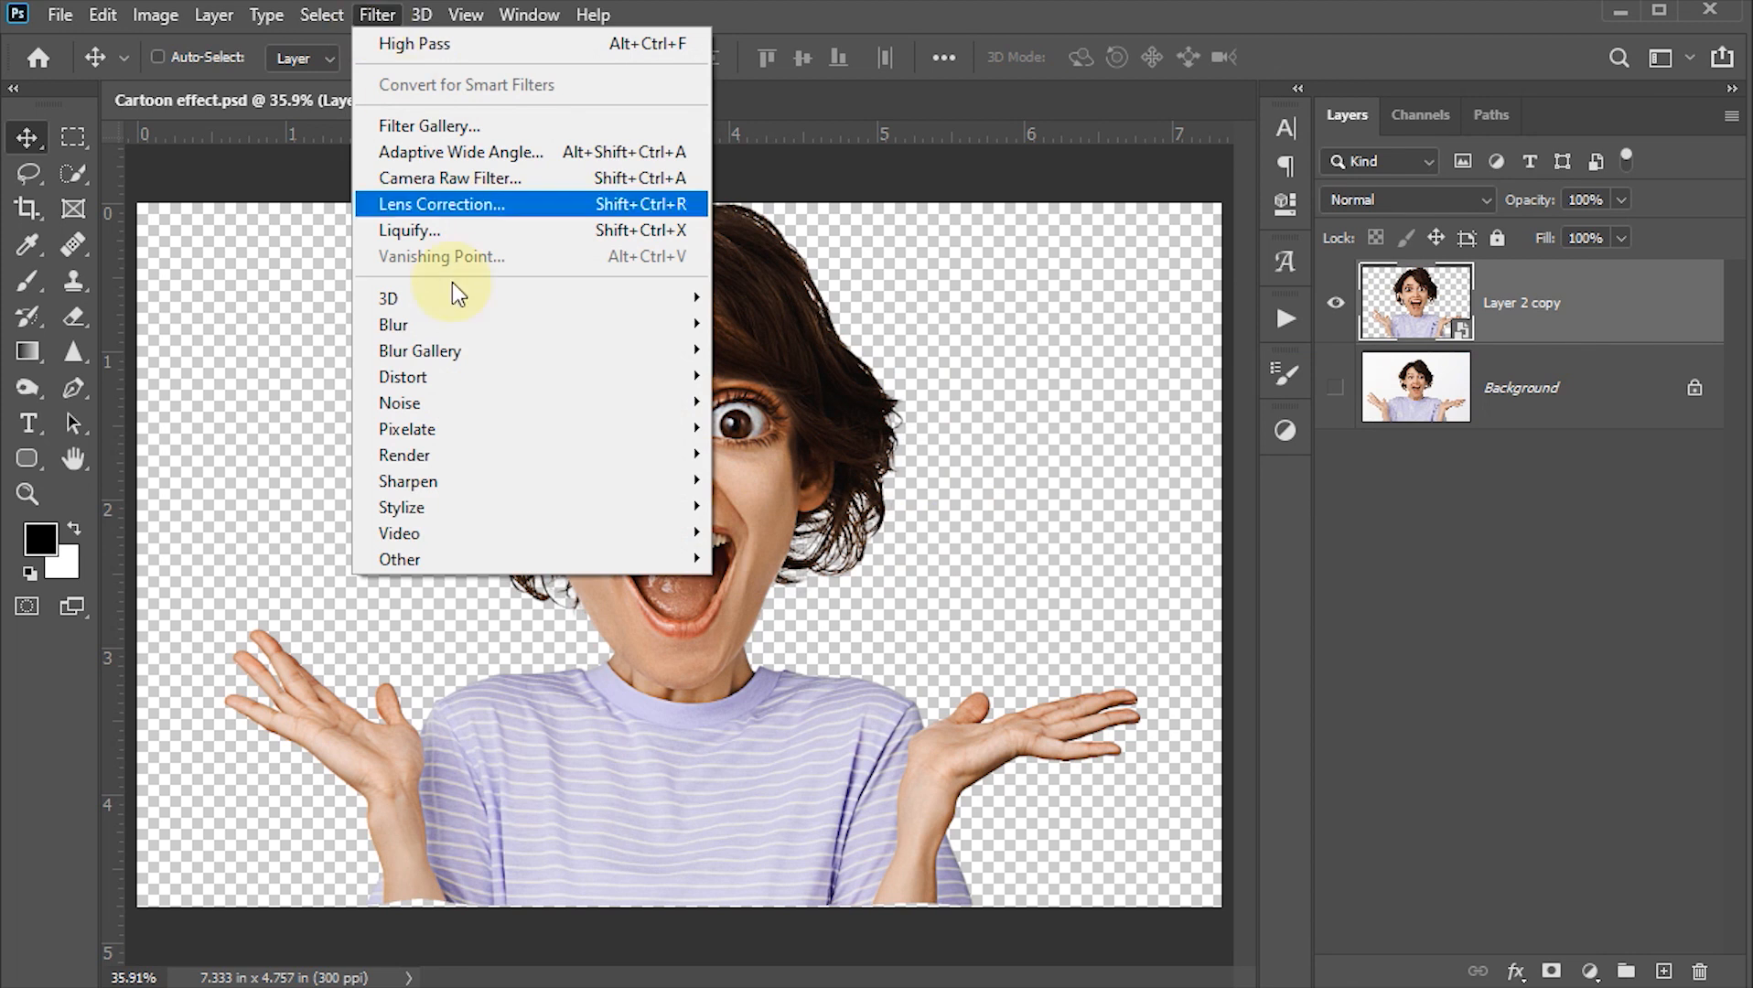
{"action": "mouse_move", "coordinate": [444, 490]}
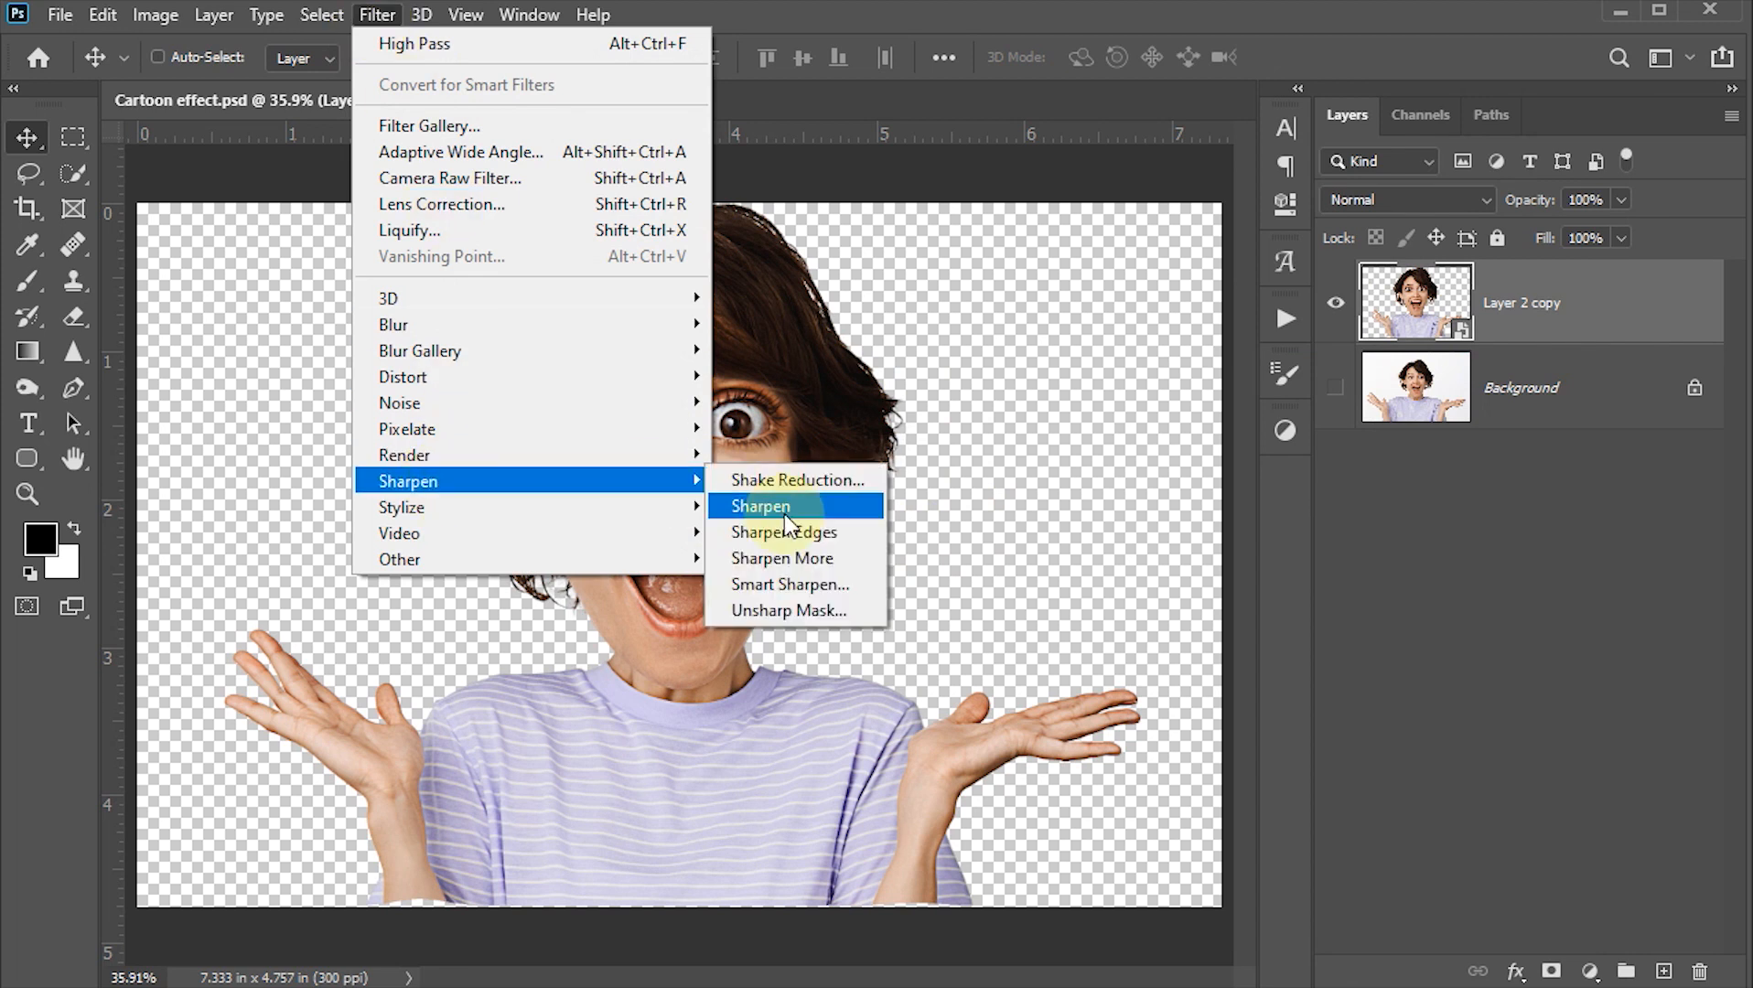
{"action": "left_click", "coordinate": [788, 608]}
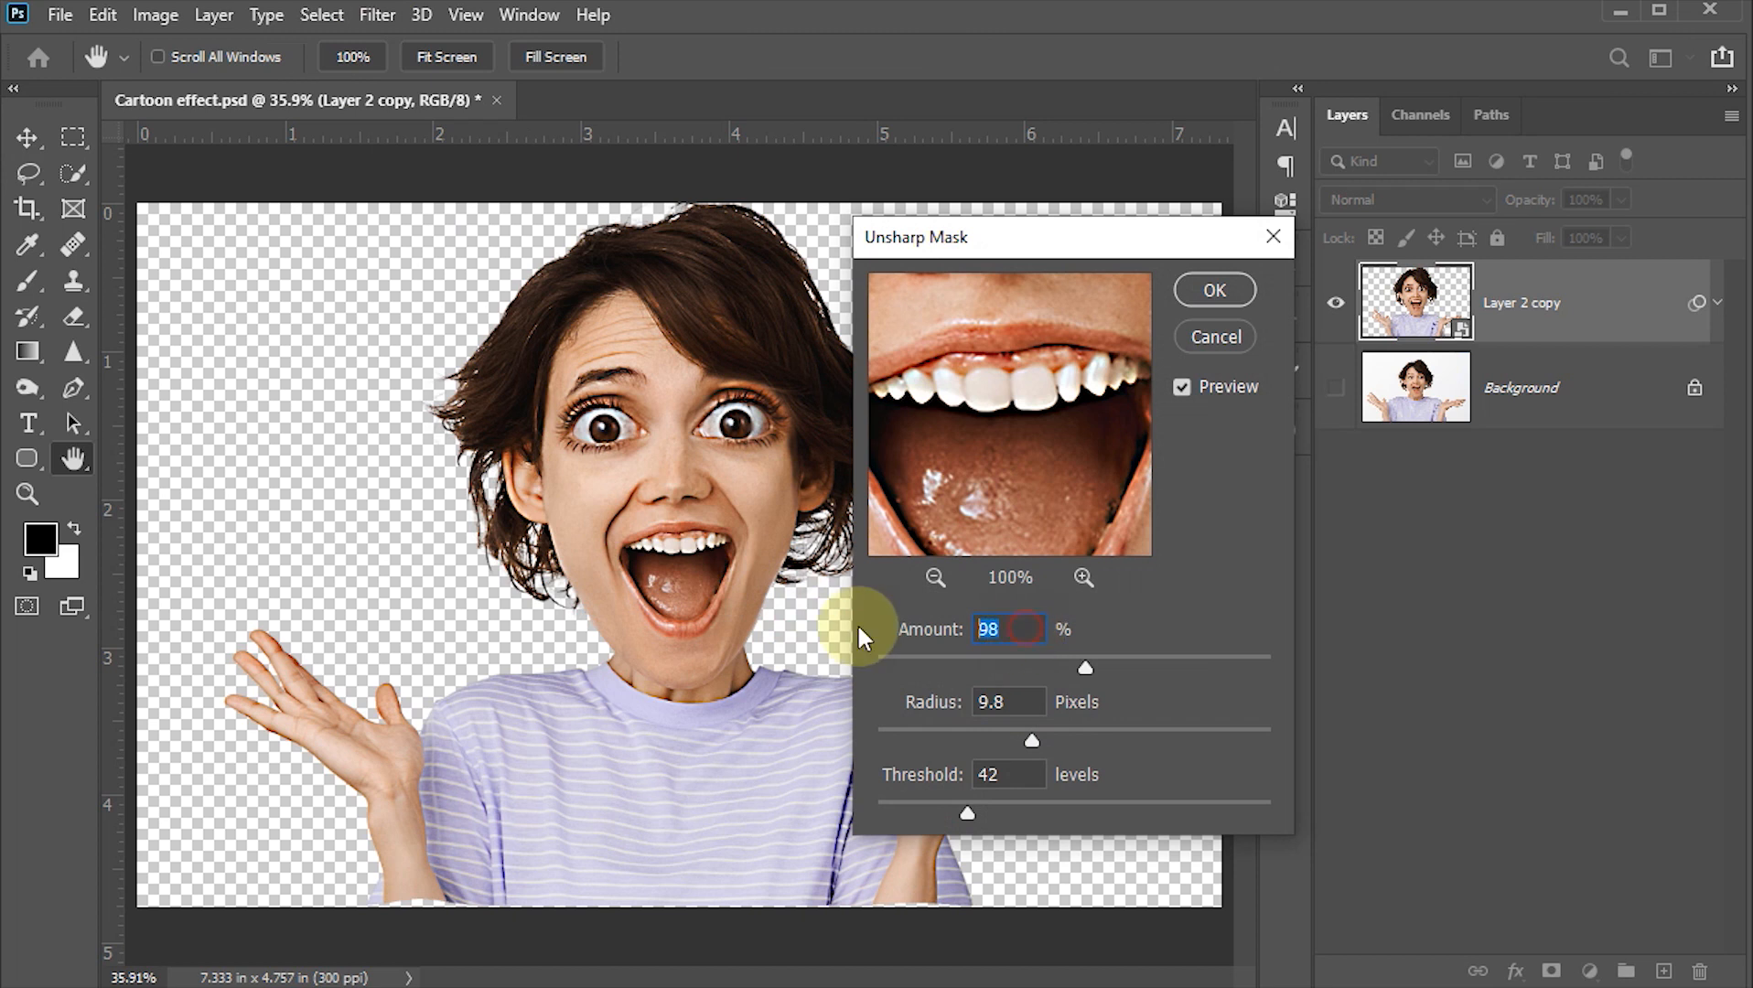
{"action": "type", "text": "75"}
{"action": "left_click_drag", "start_coordinate": [978, 691], "coordinate": [908, 696]}
{"action": "type", "text": "5"}
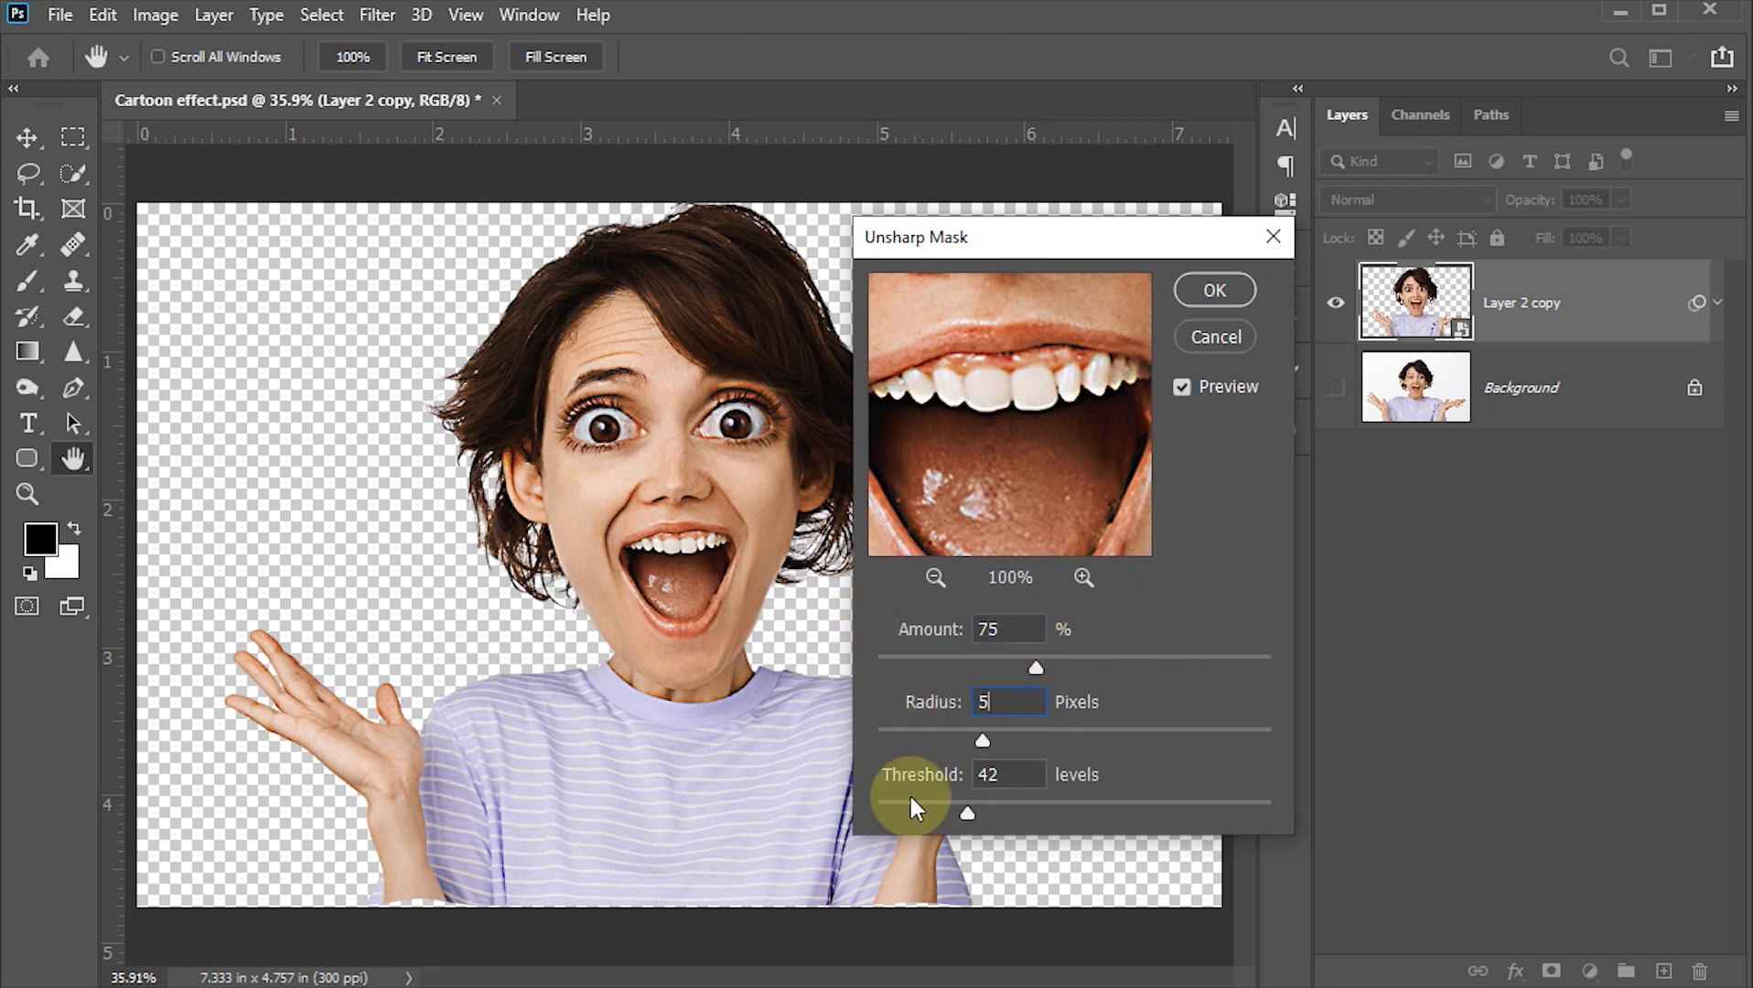
{"action": "left_click_drag", "start_coordinate": [1027, 781], "coordinate": [924, 778]}
{"action": "type", "text": "40"}
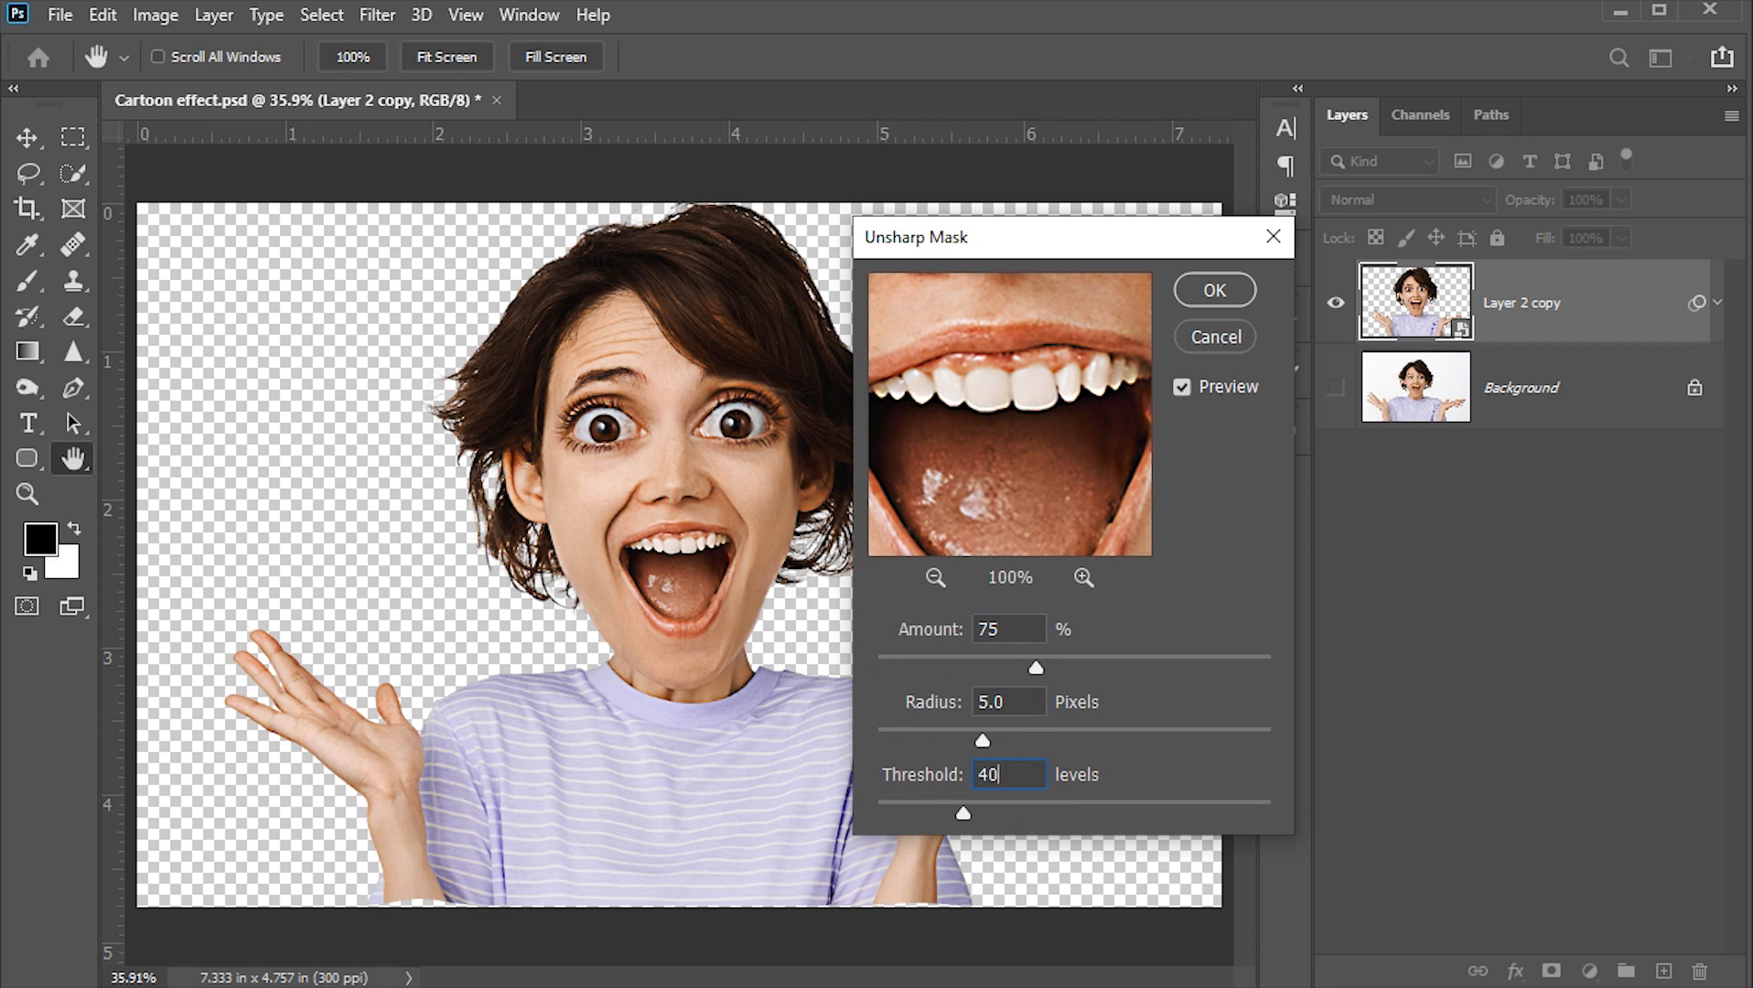
{"action": "left_click", "coordinate": [1206, 290]}
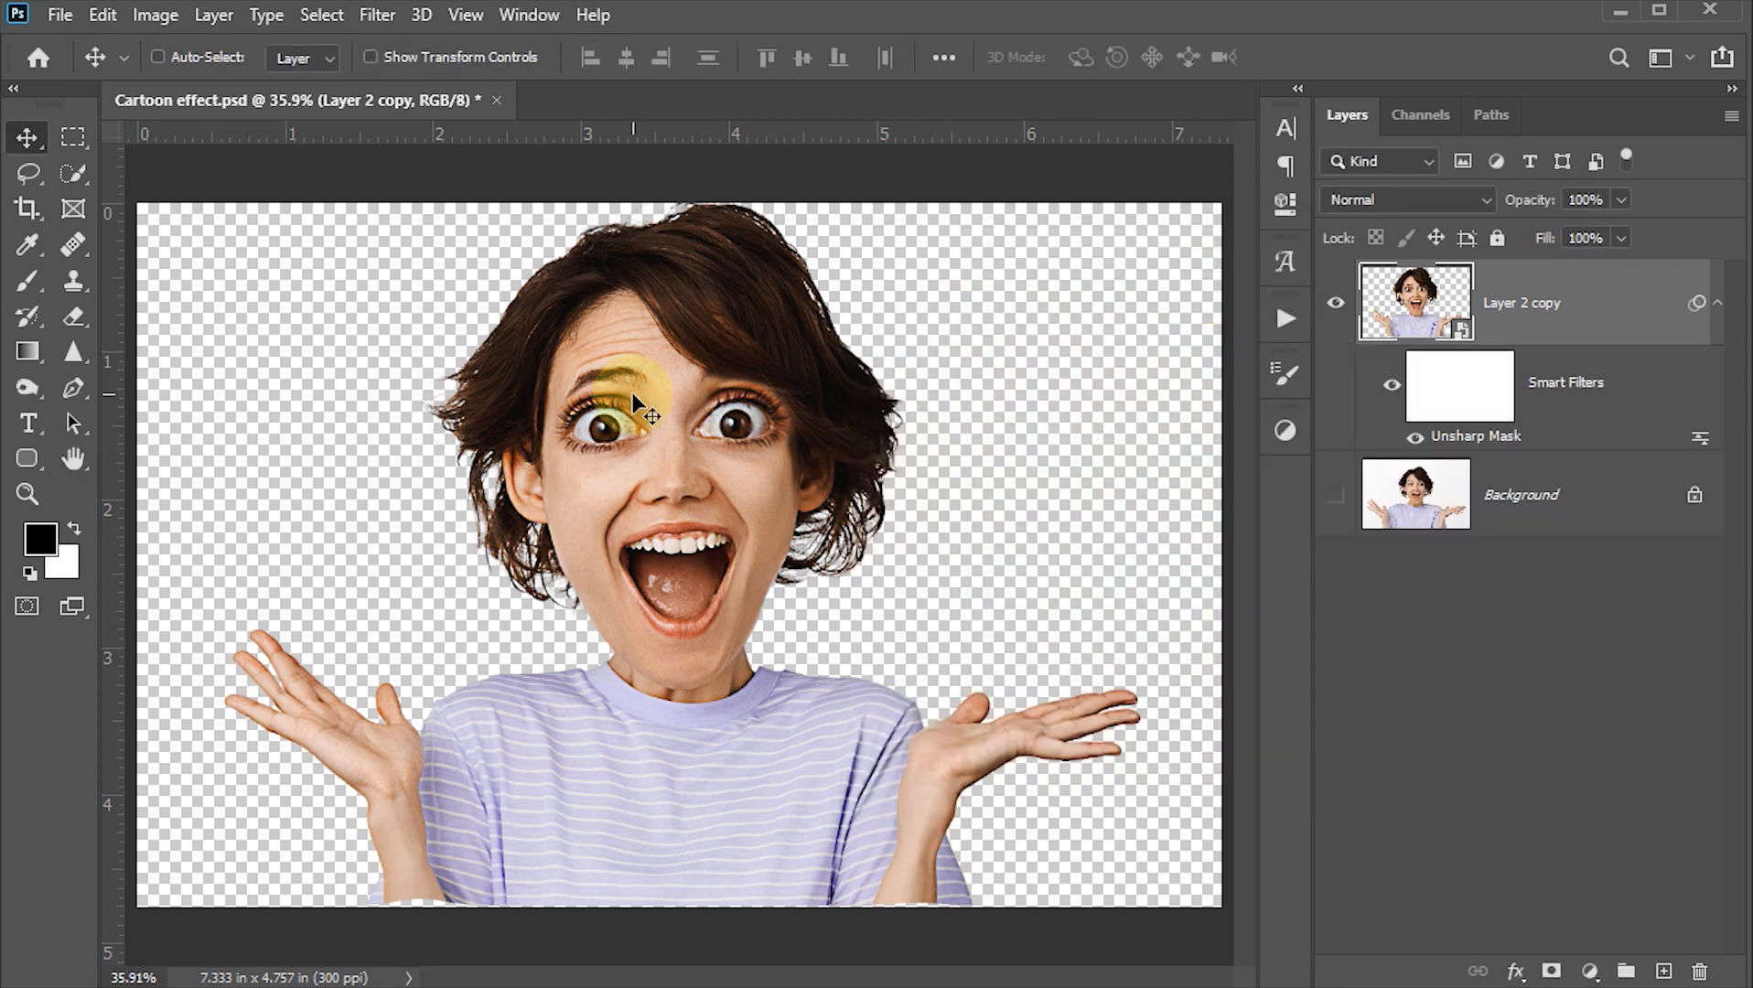
- Start the Oil Paint filter on Layer 2 copy, preview the eyes at 50%, and set Stylization to 4.5
{"action": "left_click", "coordinate": [376, 22]}
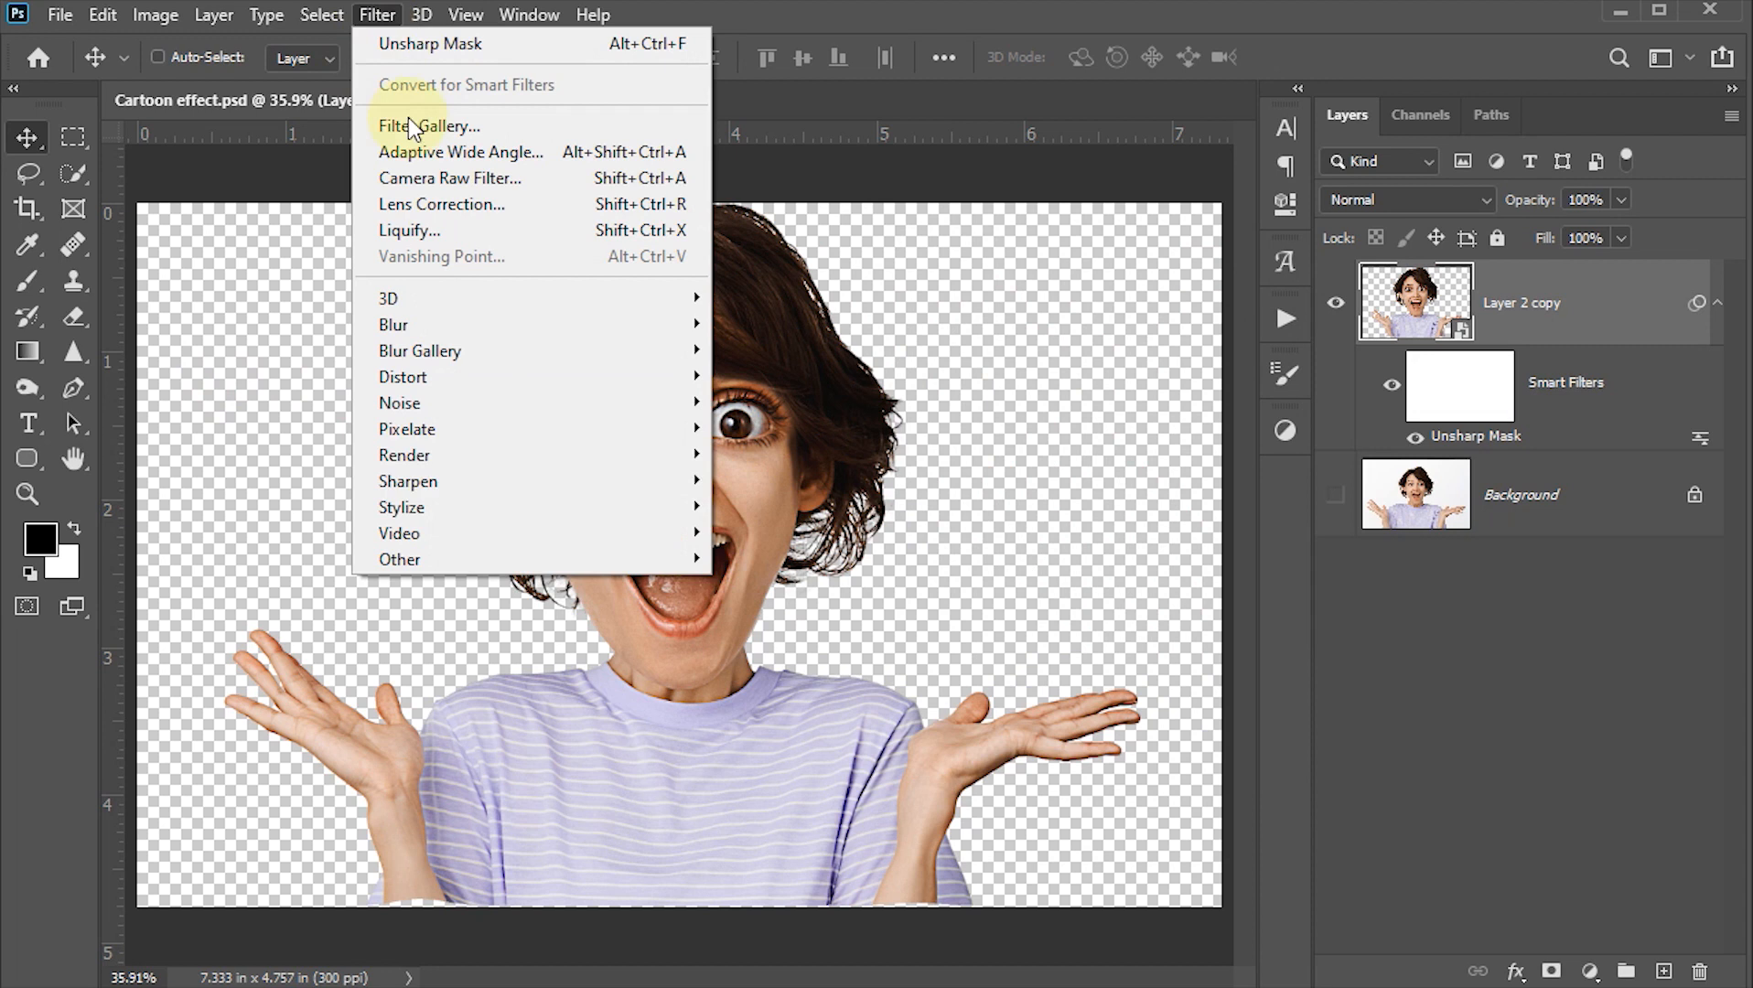
{"action": "mouse_move", "coordinate": [439, 505]}
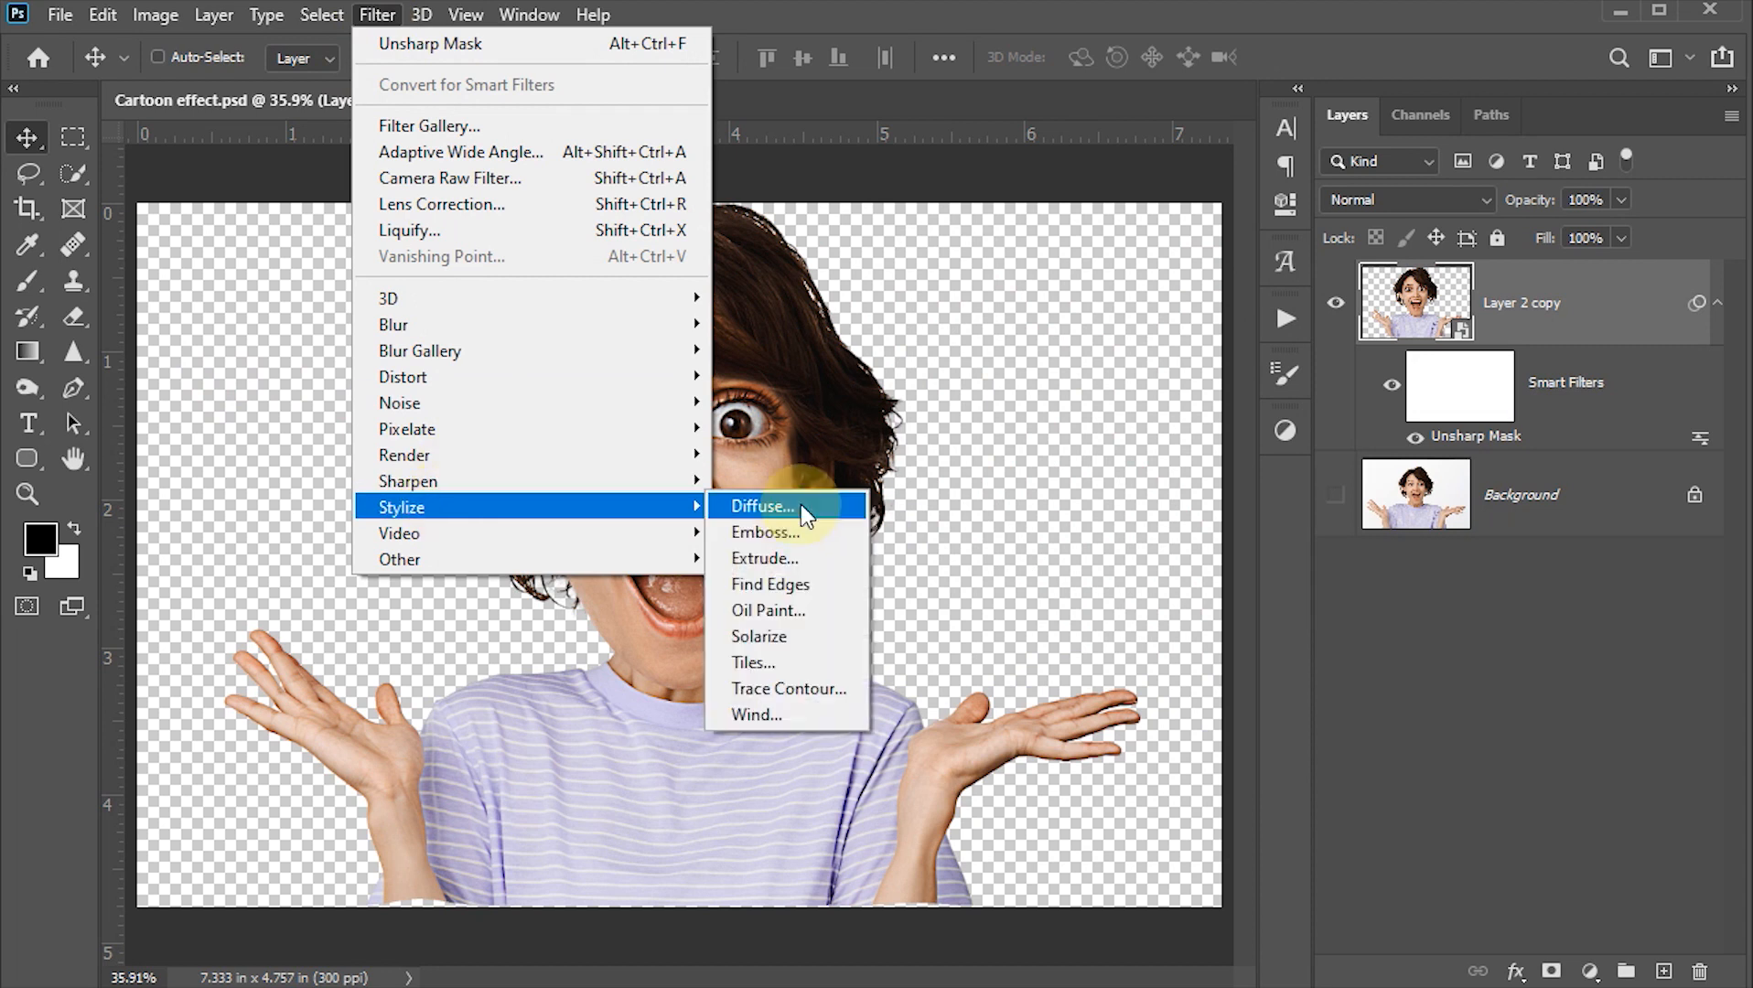
{"action": "left_click", "coordinate": [774, 608]}
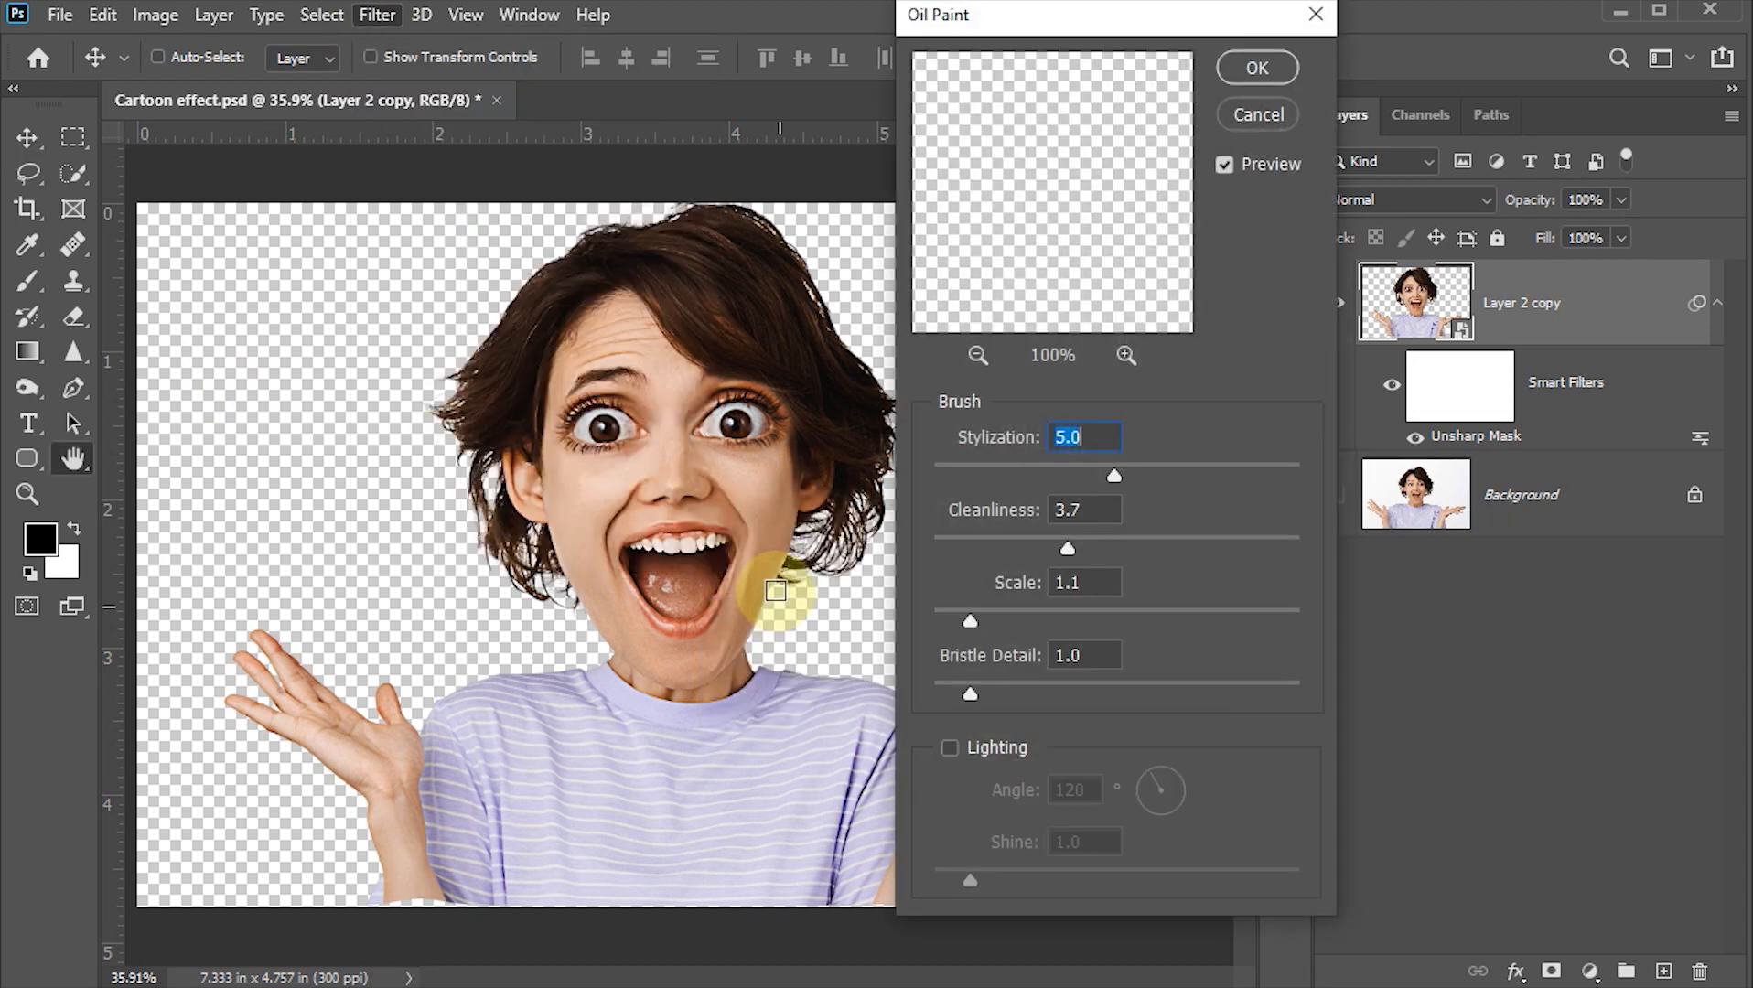
{"action": "left_click_drag", "start_coordinate": [1036, 173], "coordinate": [1087, 280]}
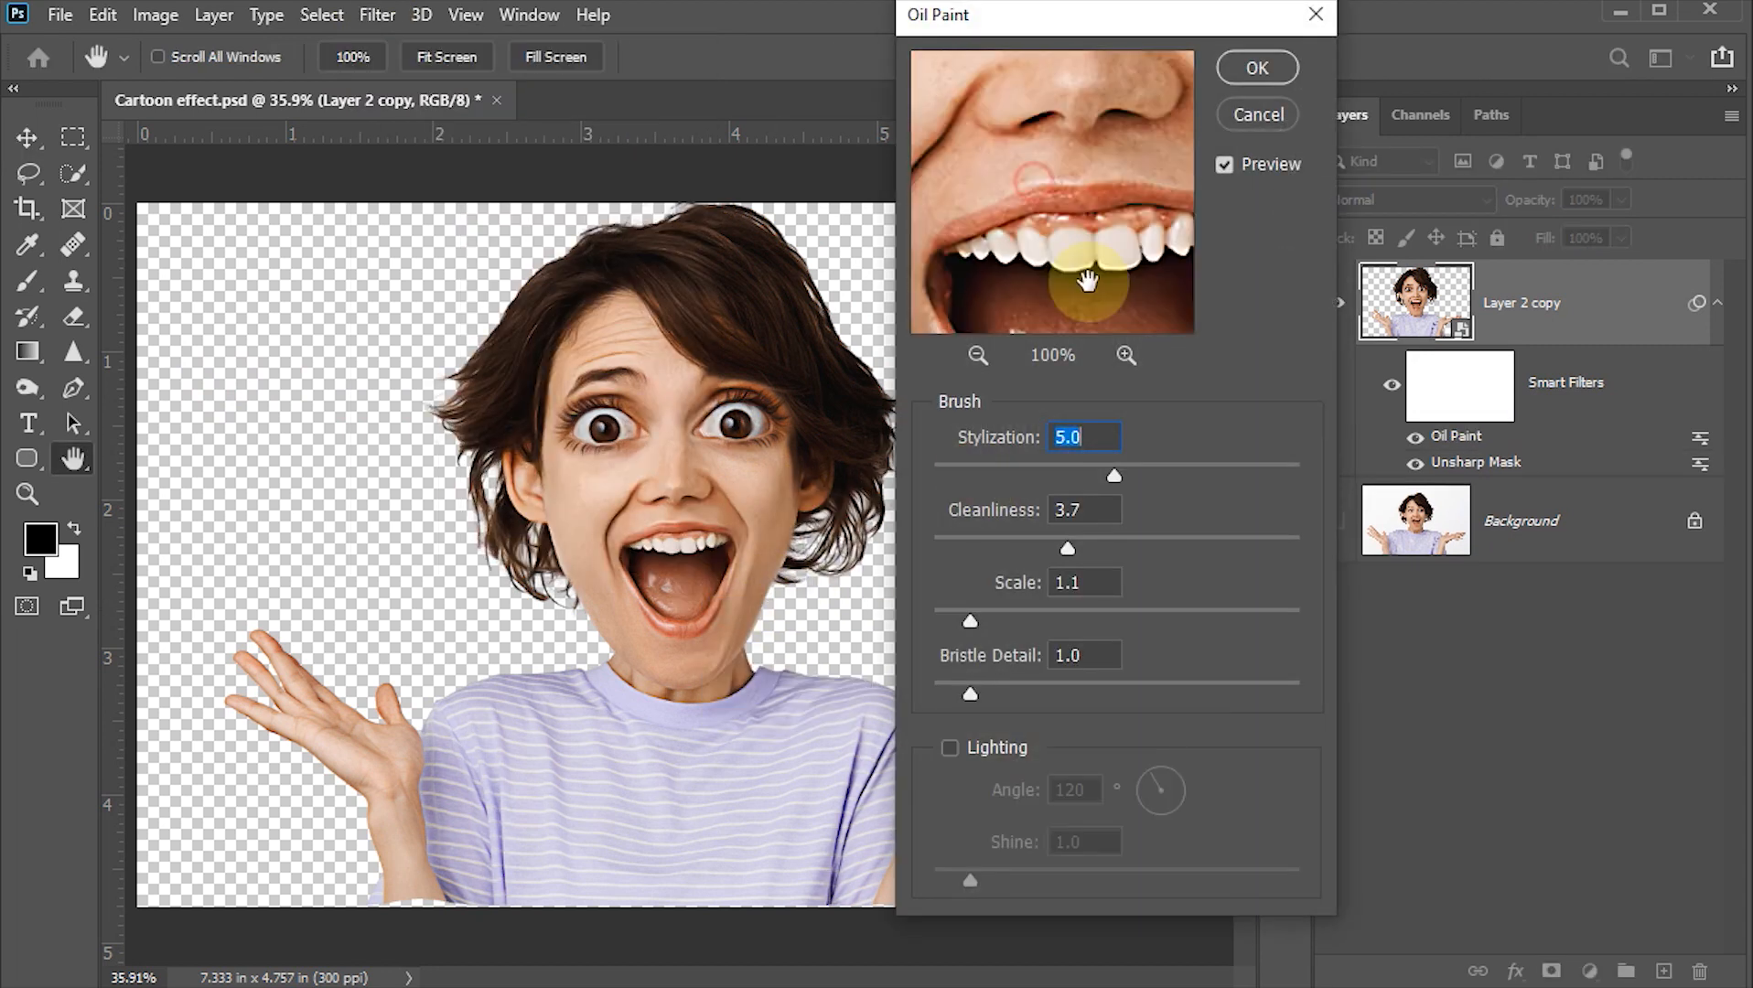
{"action": "left_click", "coordinate": [978, 355]}
{"action": "left_click", "coordinate": [978, 355]}
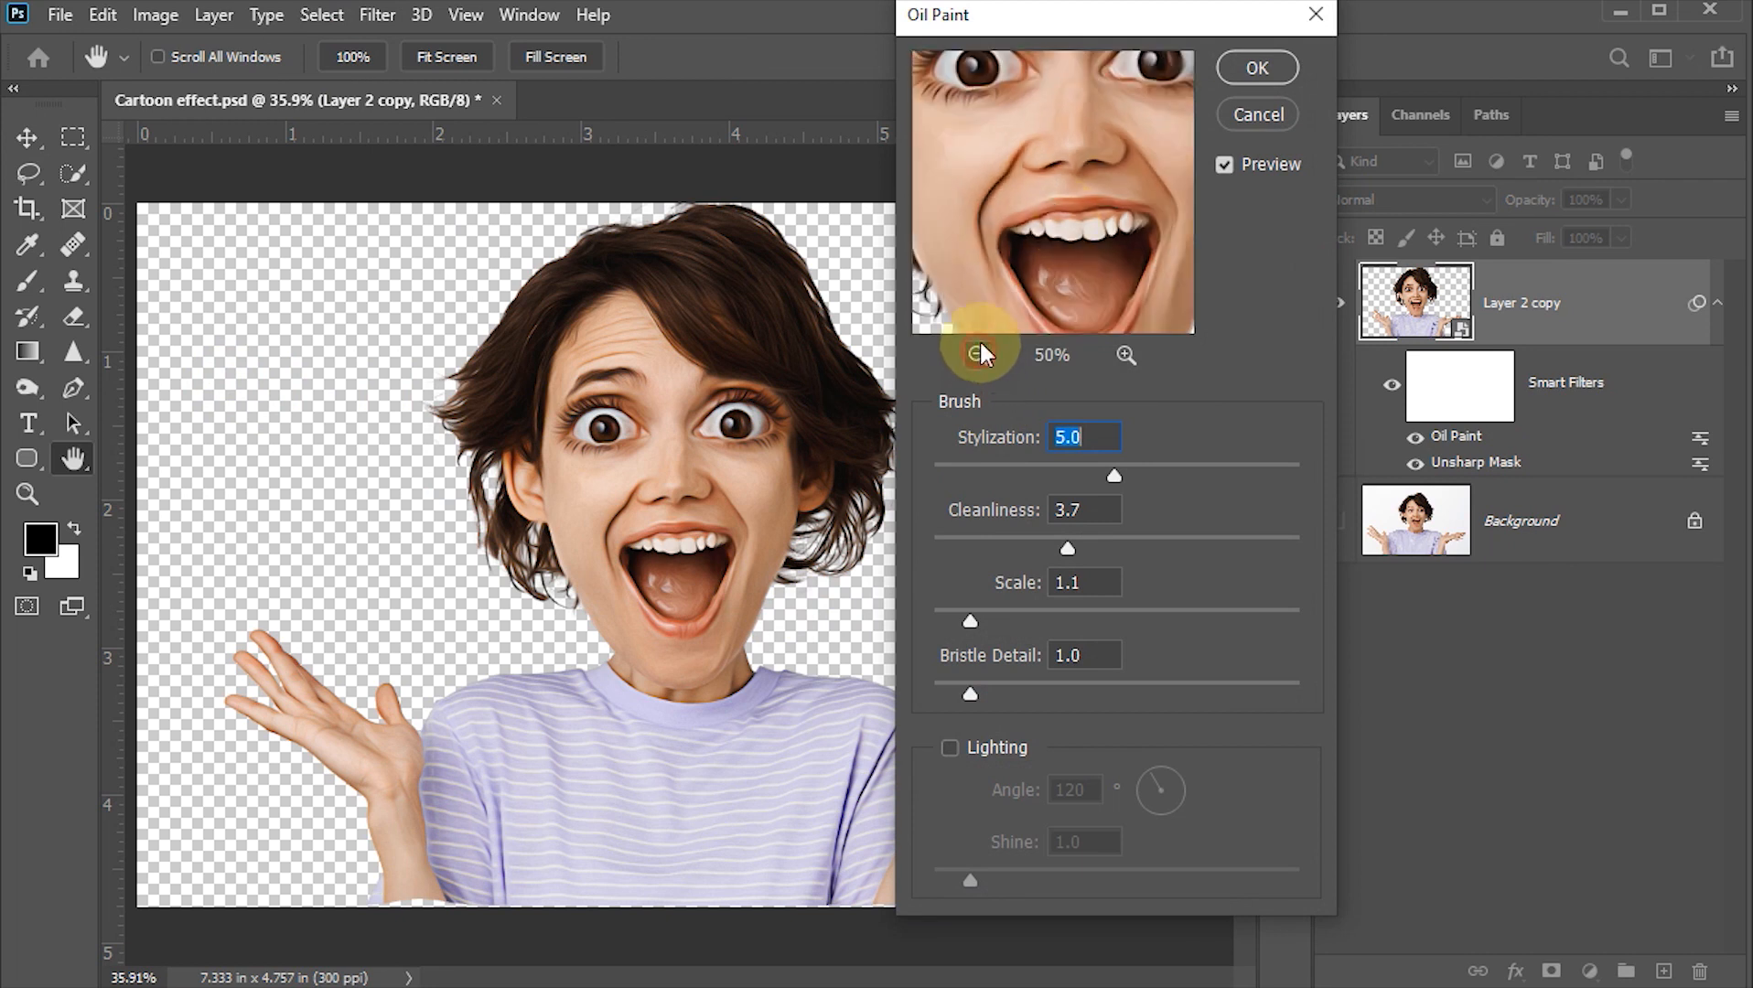
{"action": "left_click_drag", "start_coordinate": [1042, 183], "coordinate": [1061, 267]}
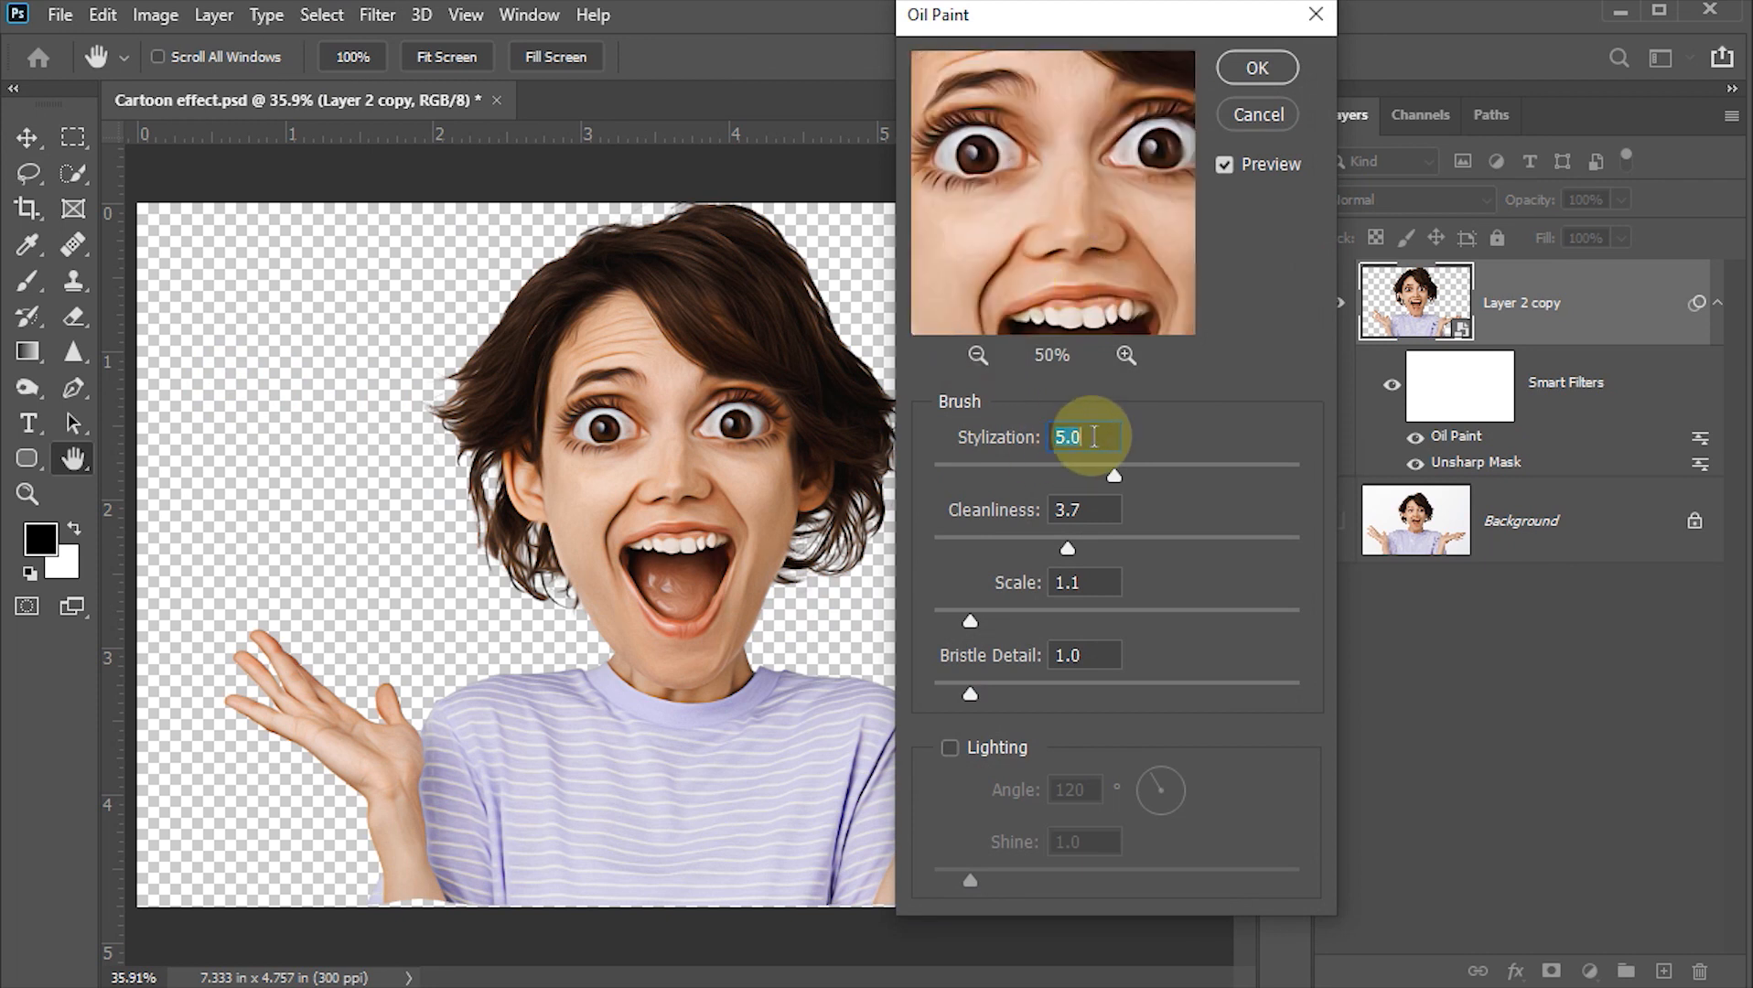
{"action": "type", "text": "4.5"}
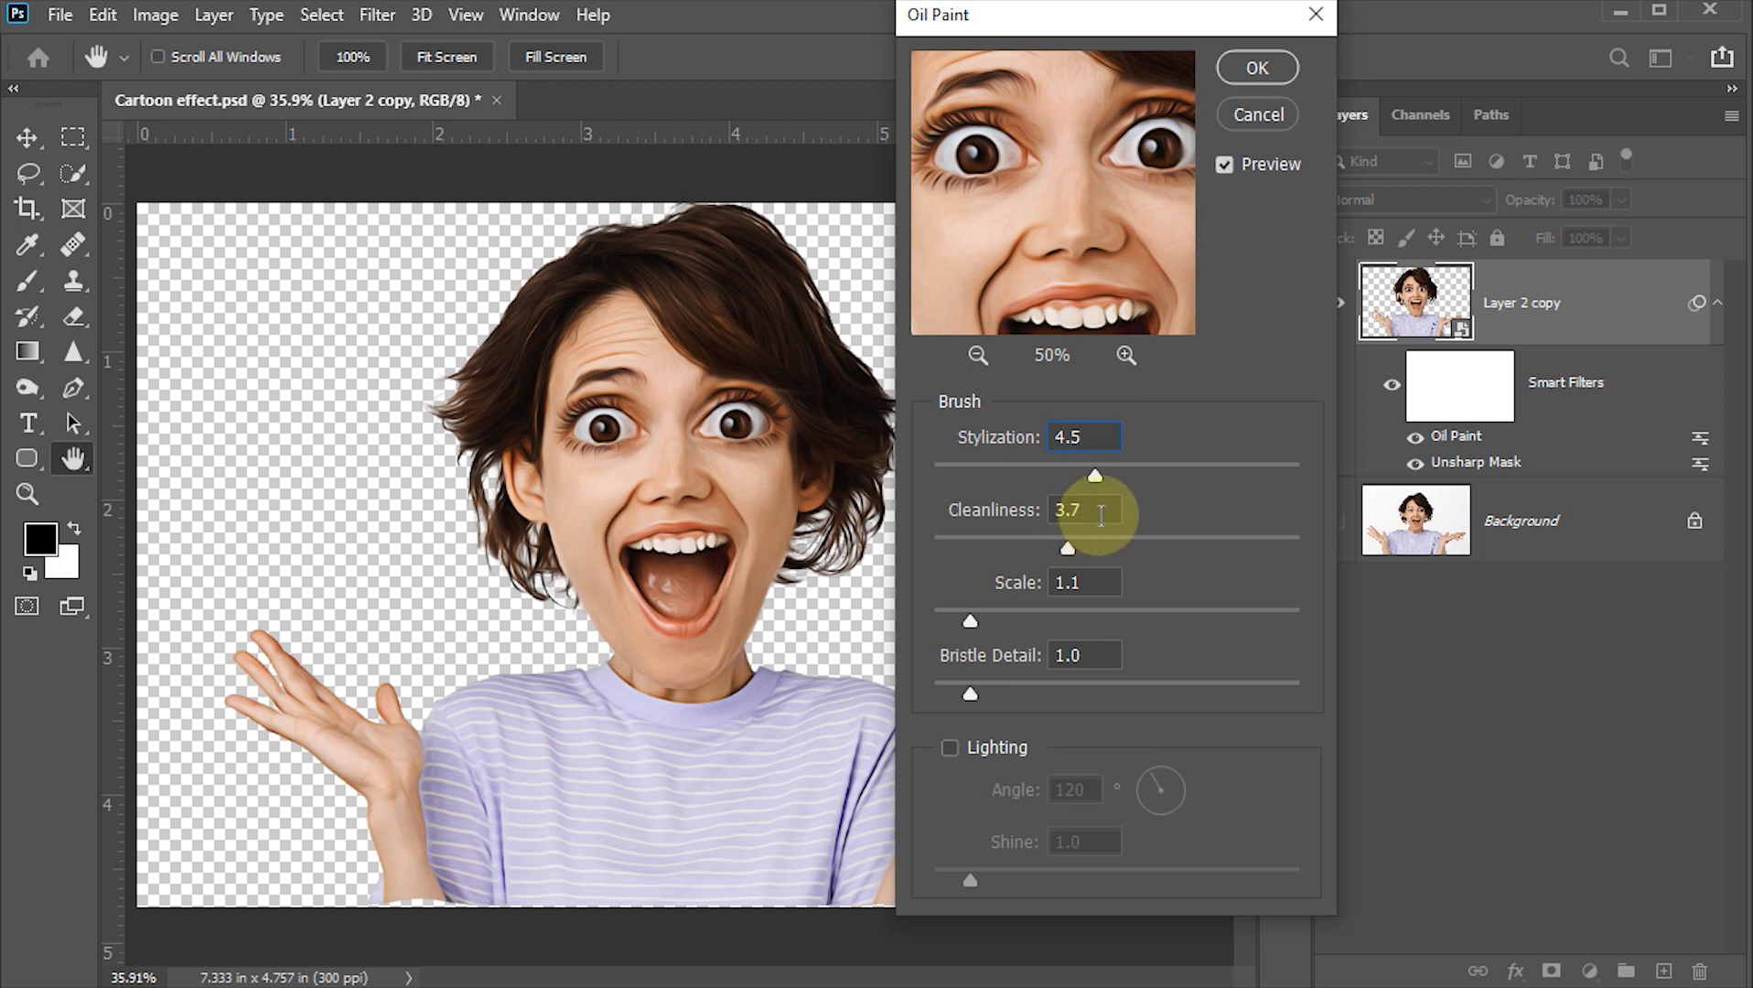
- Set the Oil Paint Cleanliness to 4 and Scale to 1, and apply the filter with Bristle Detail 1.0
{"action": "left_click", "coordinate": [1100, 512]}
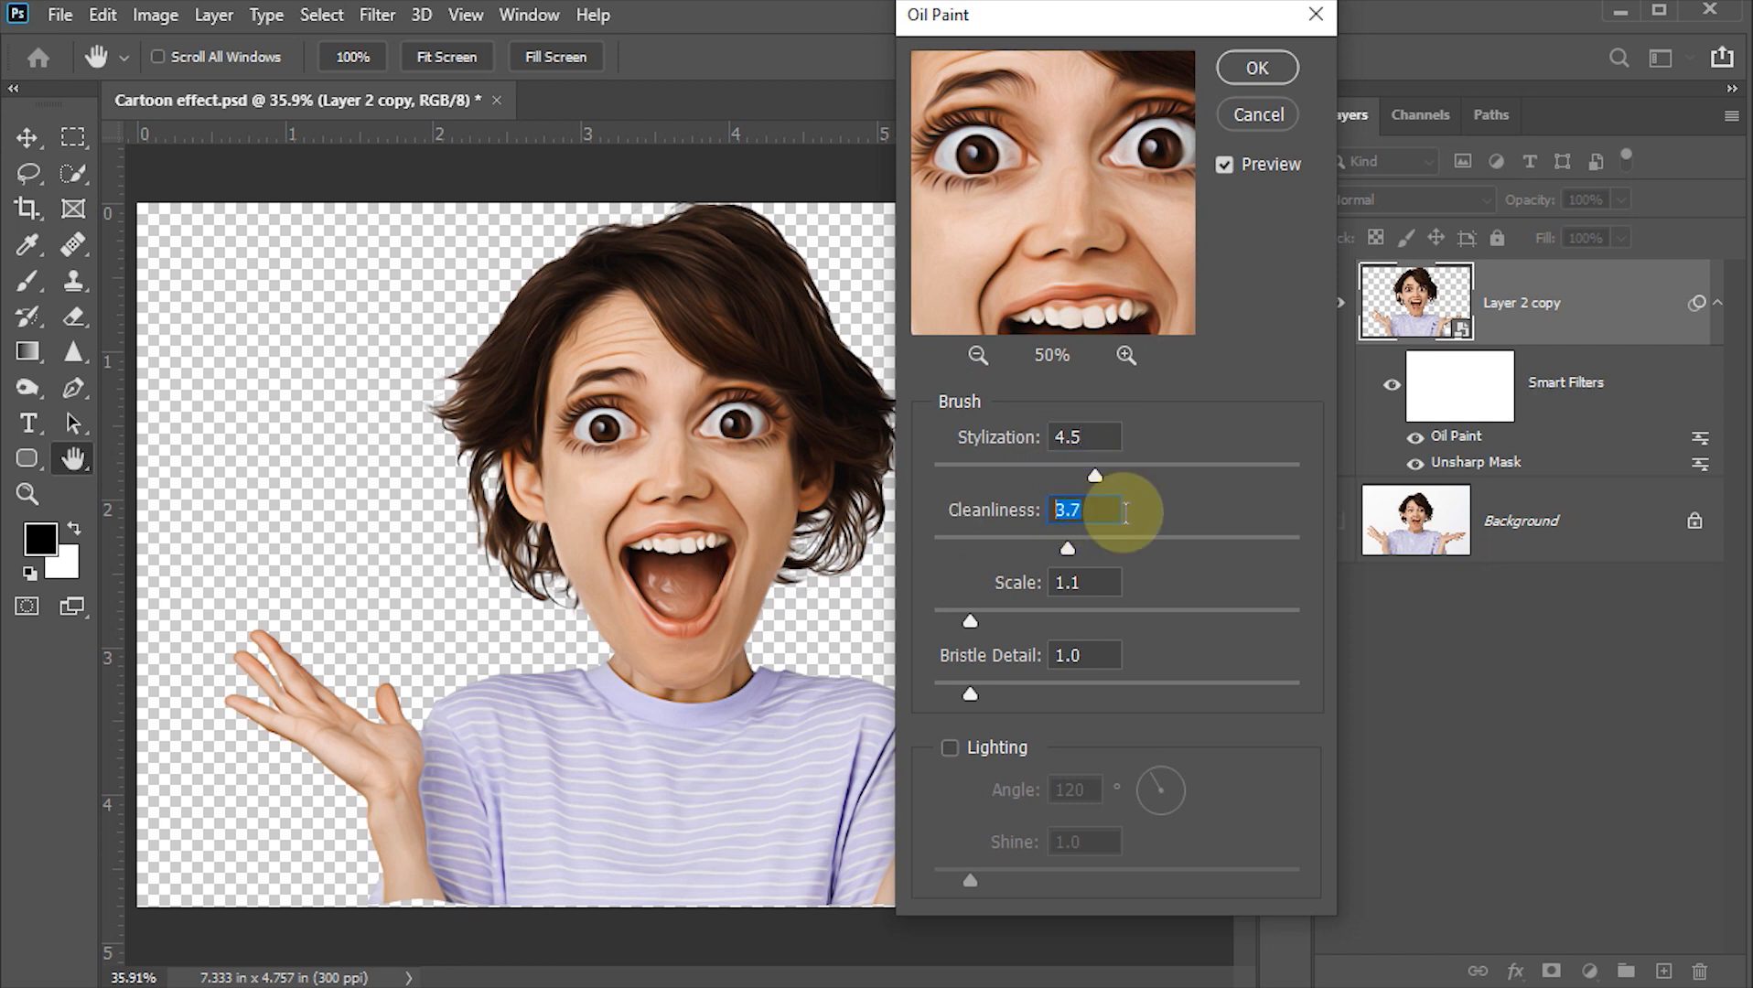
{"action": "type", "text": "4"}
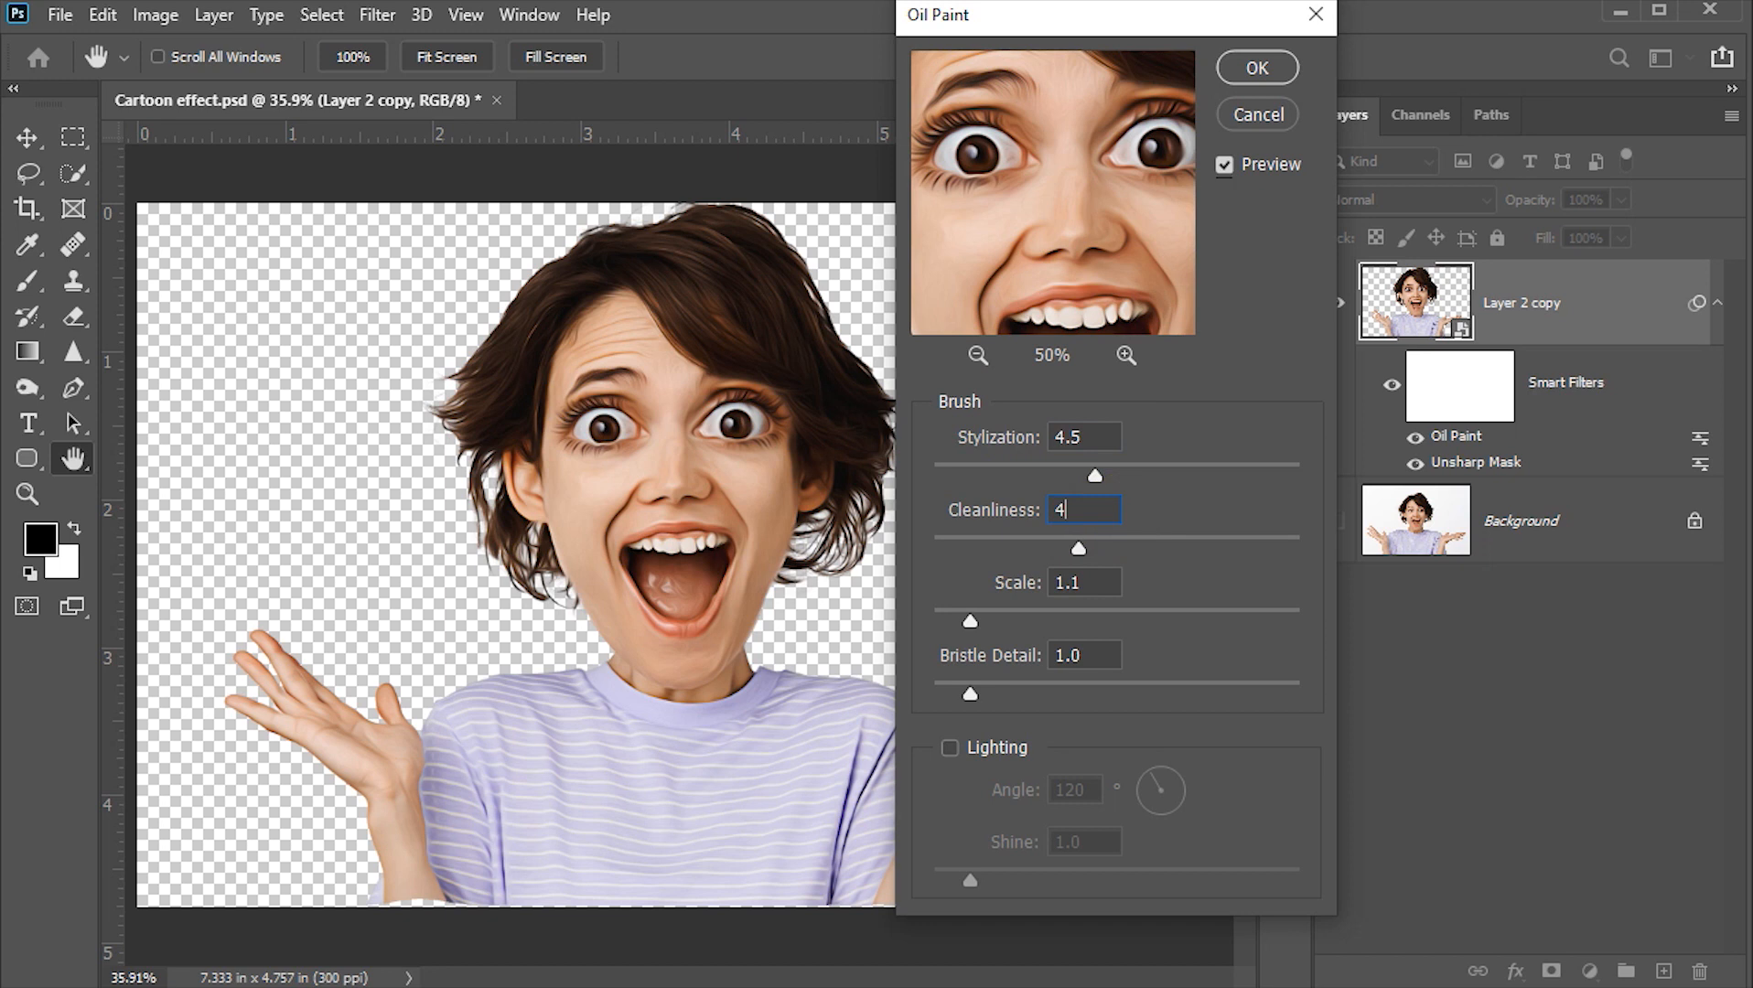
{"action": "left_click", "coordinate": [1061, 582]}
{"action": "type", "text": "1"}
{"action": "left_click", "coordinate": [1089, 655]}
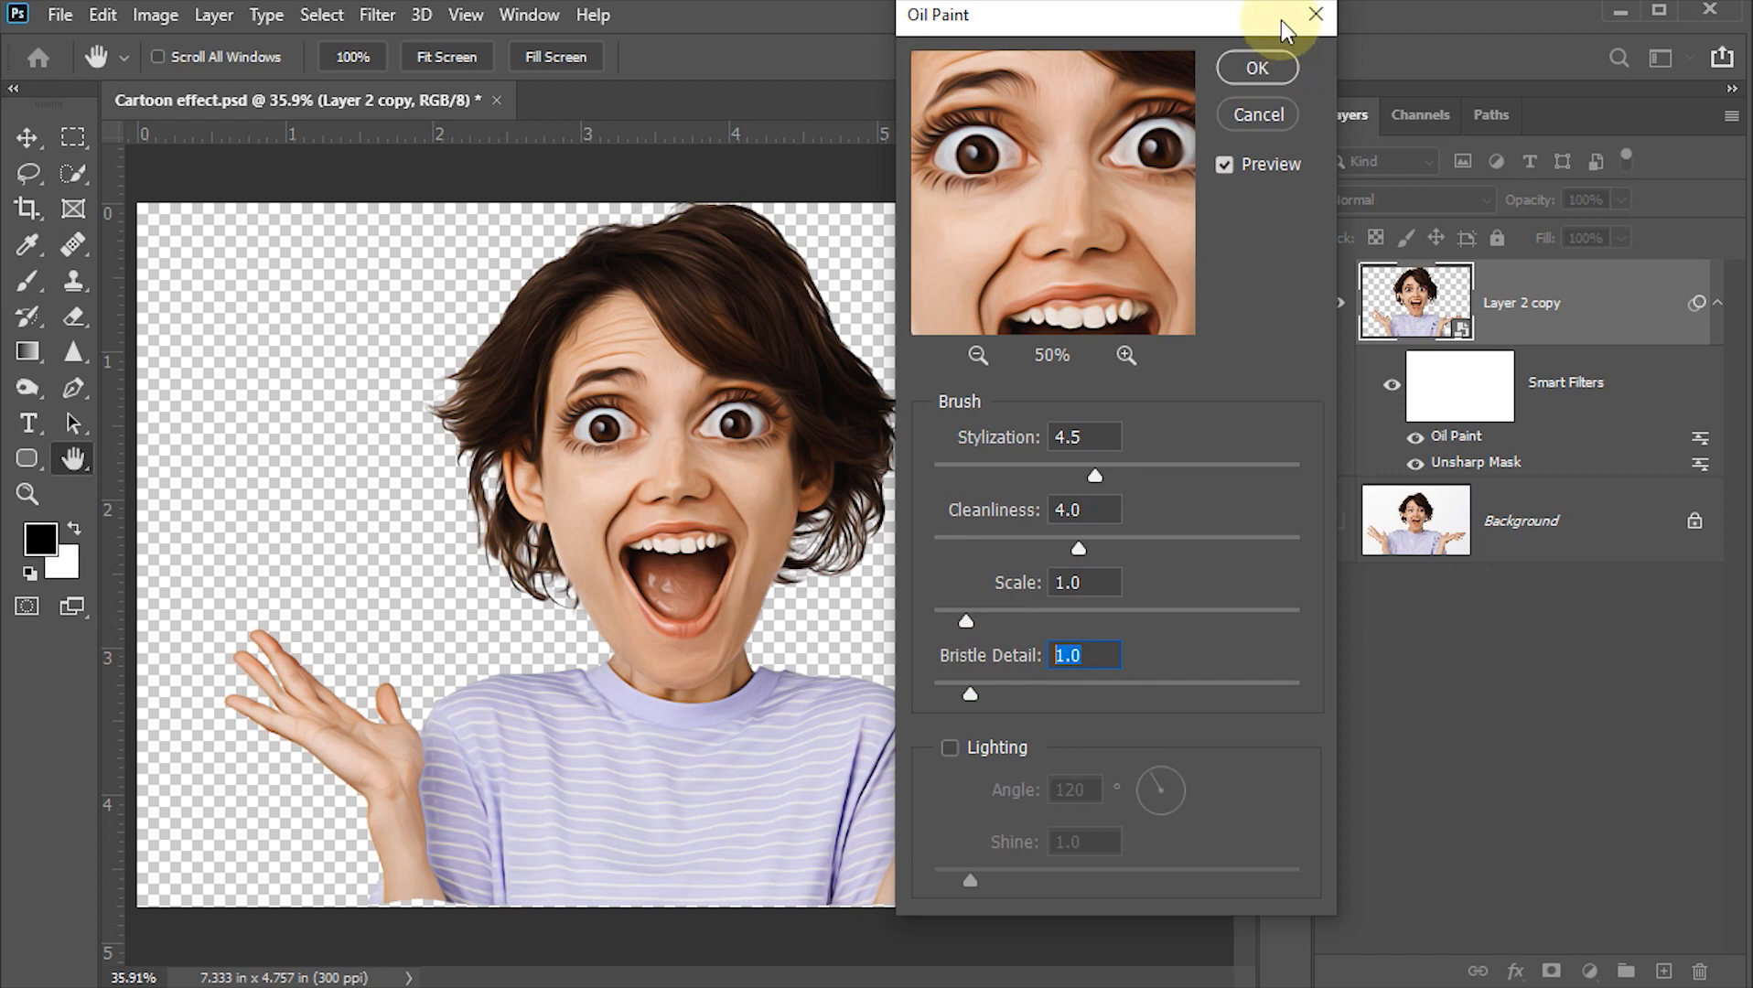
{"action": "left_click", "coordinate": [1255, 68]}
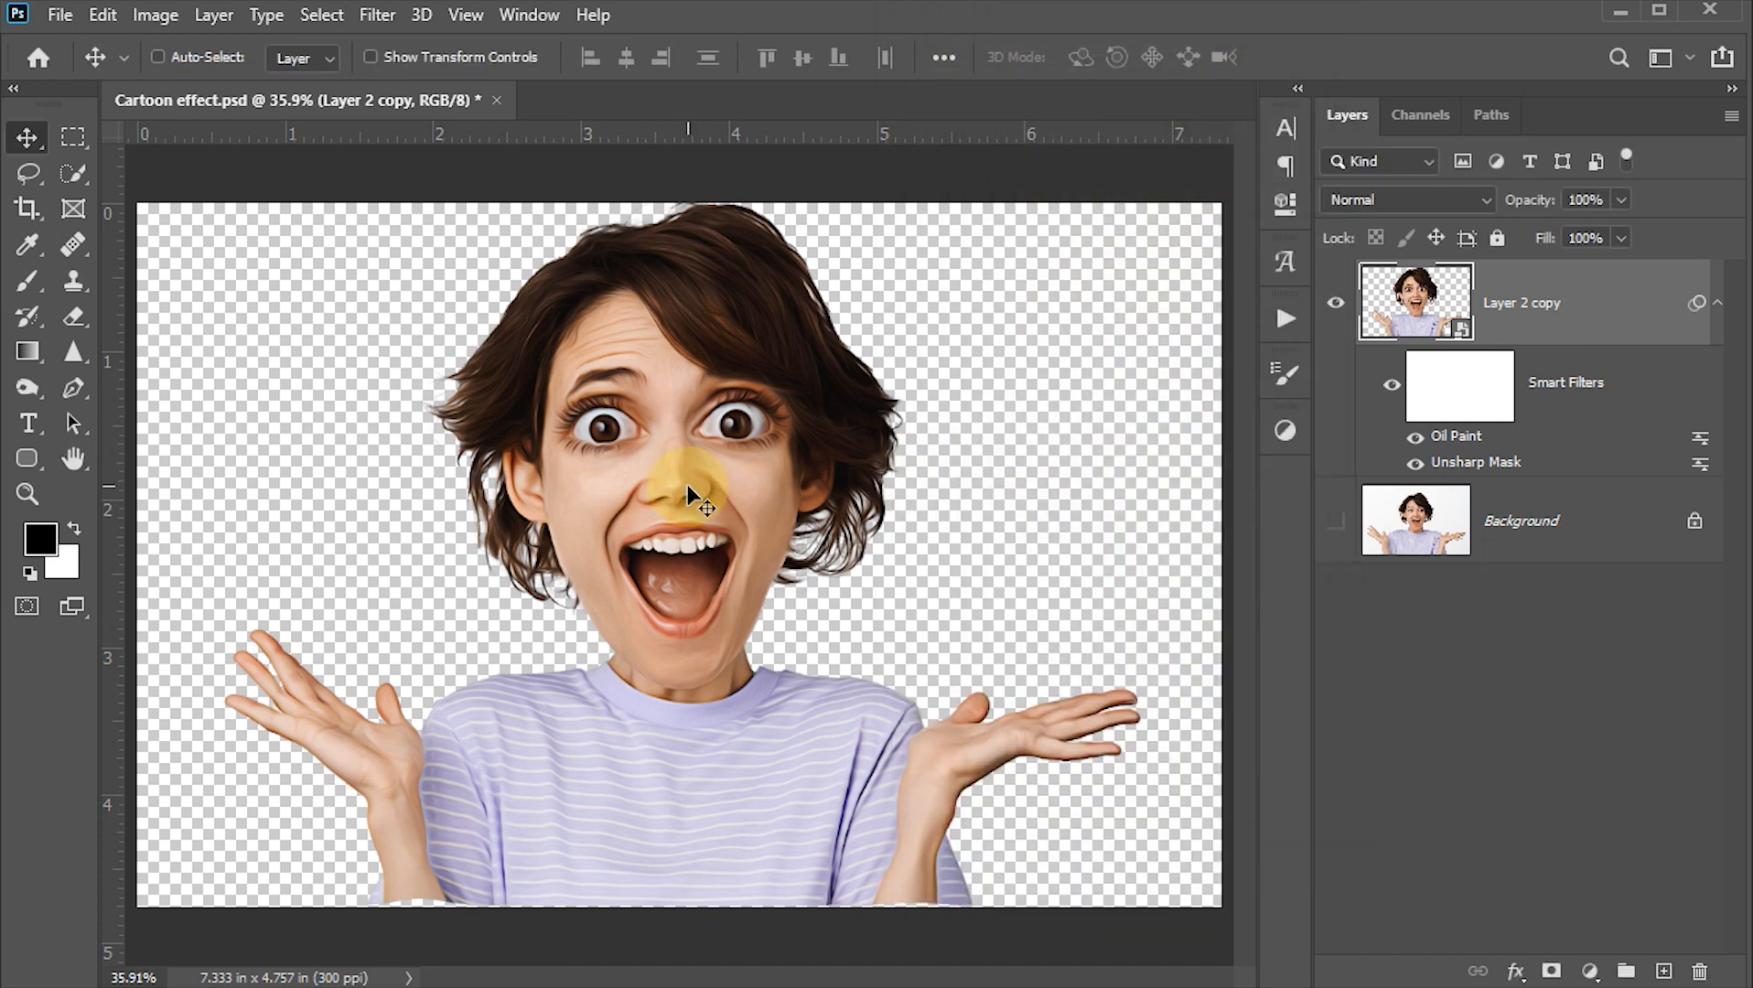
- Compare the face up close with the Oil Paint smart filter hidden and shown, and return to the whole image
{"action": "key", "text": "z"}
{"action": "left_click_drag", "start_coordinate": [682, 430], "coordinate": [771, 570]}
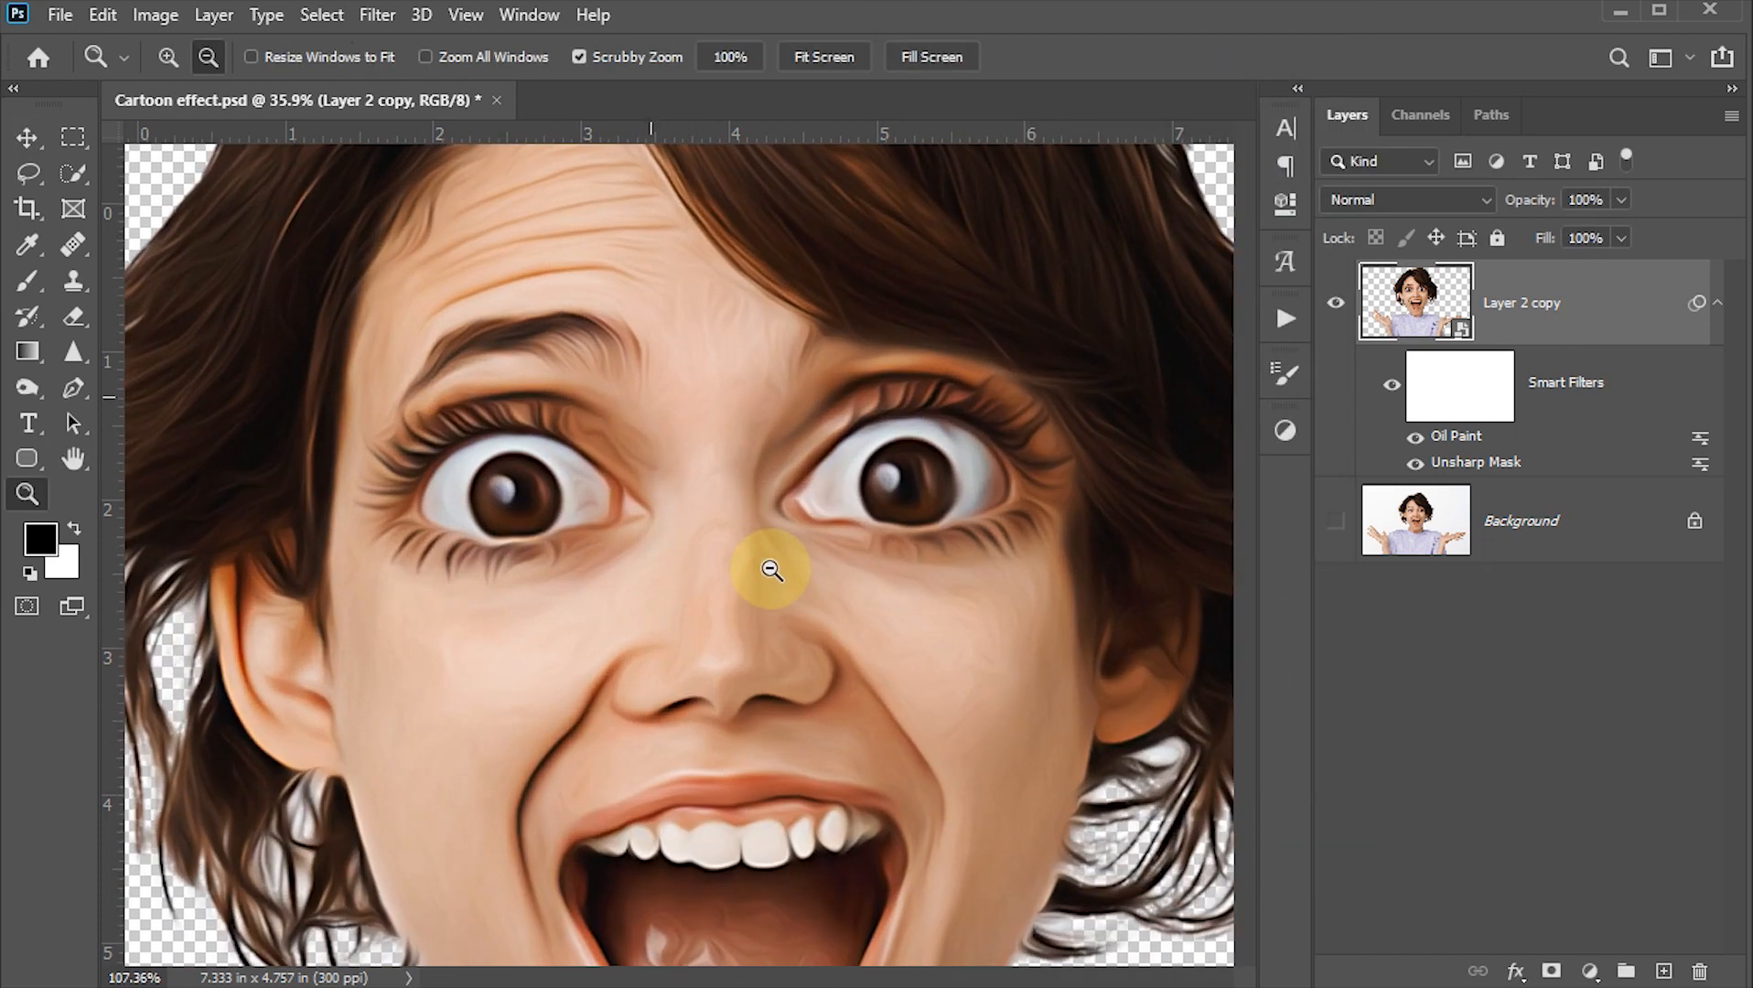
{"action": "left_click", "coordinate": [1416, 438]}
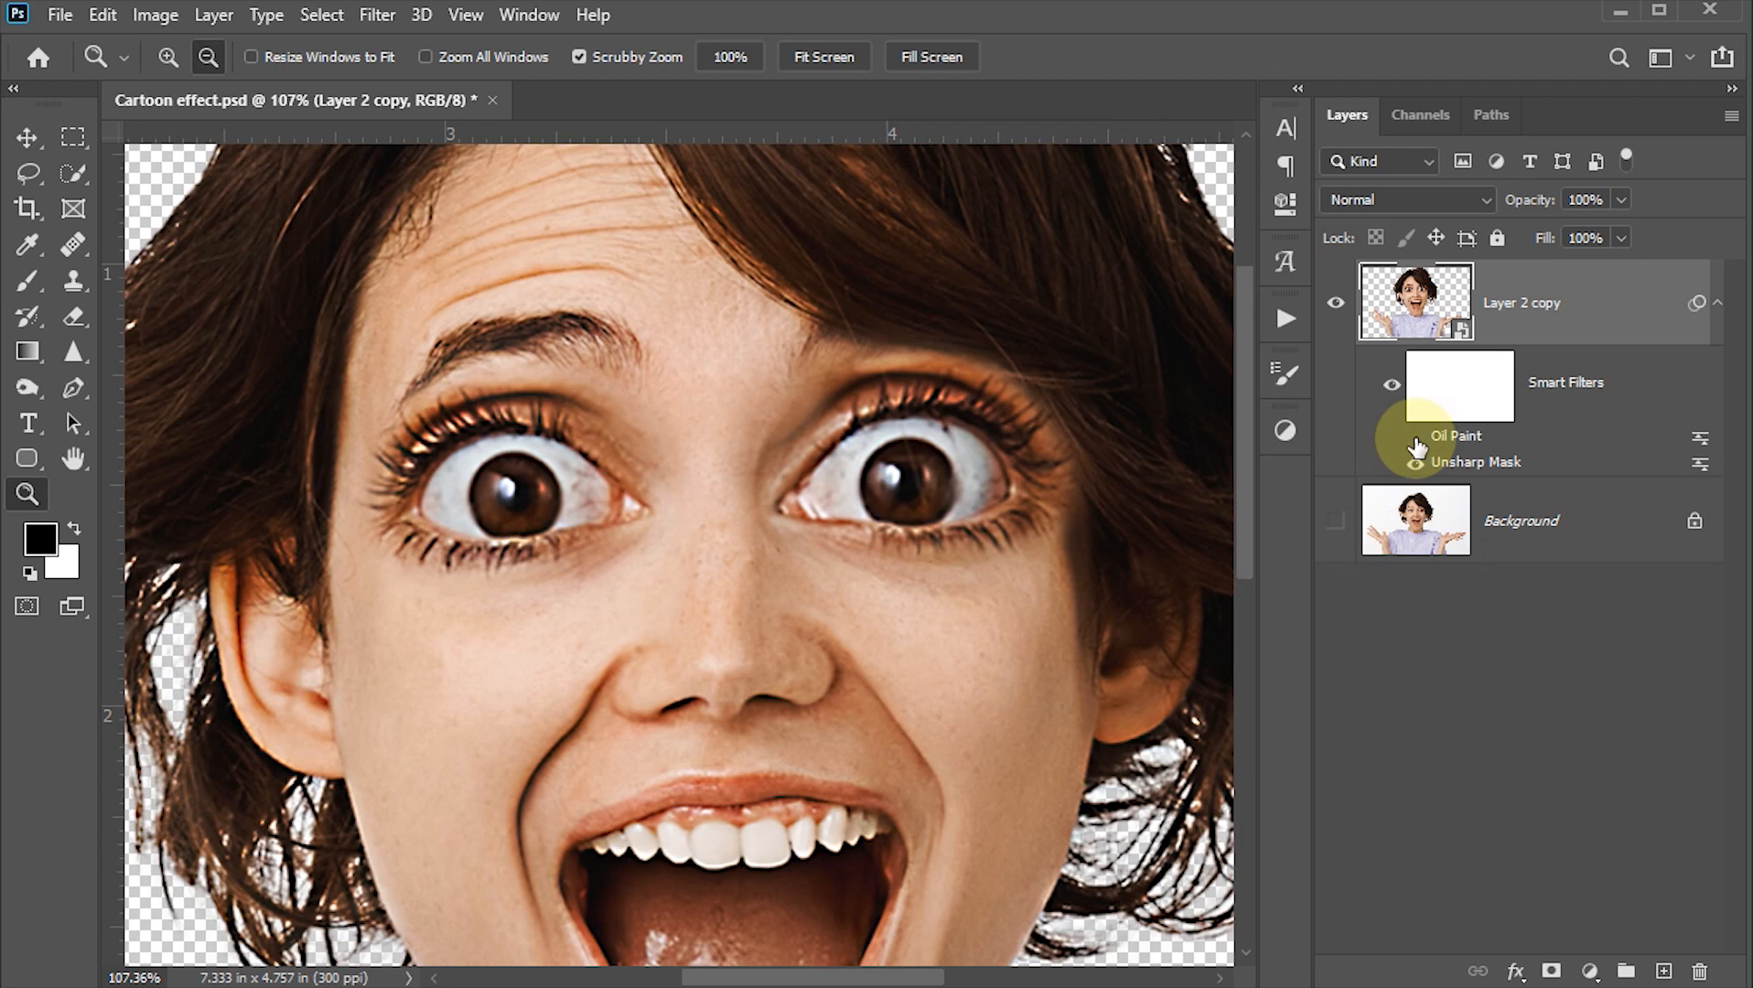
{"action": "left_click", "coordinate": [1415, 438]}
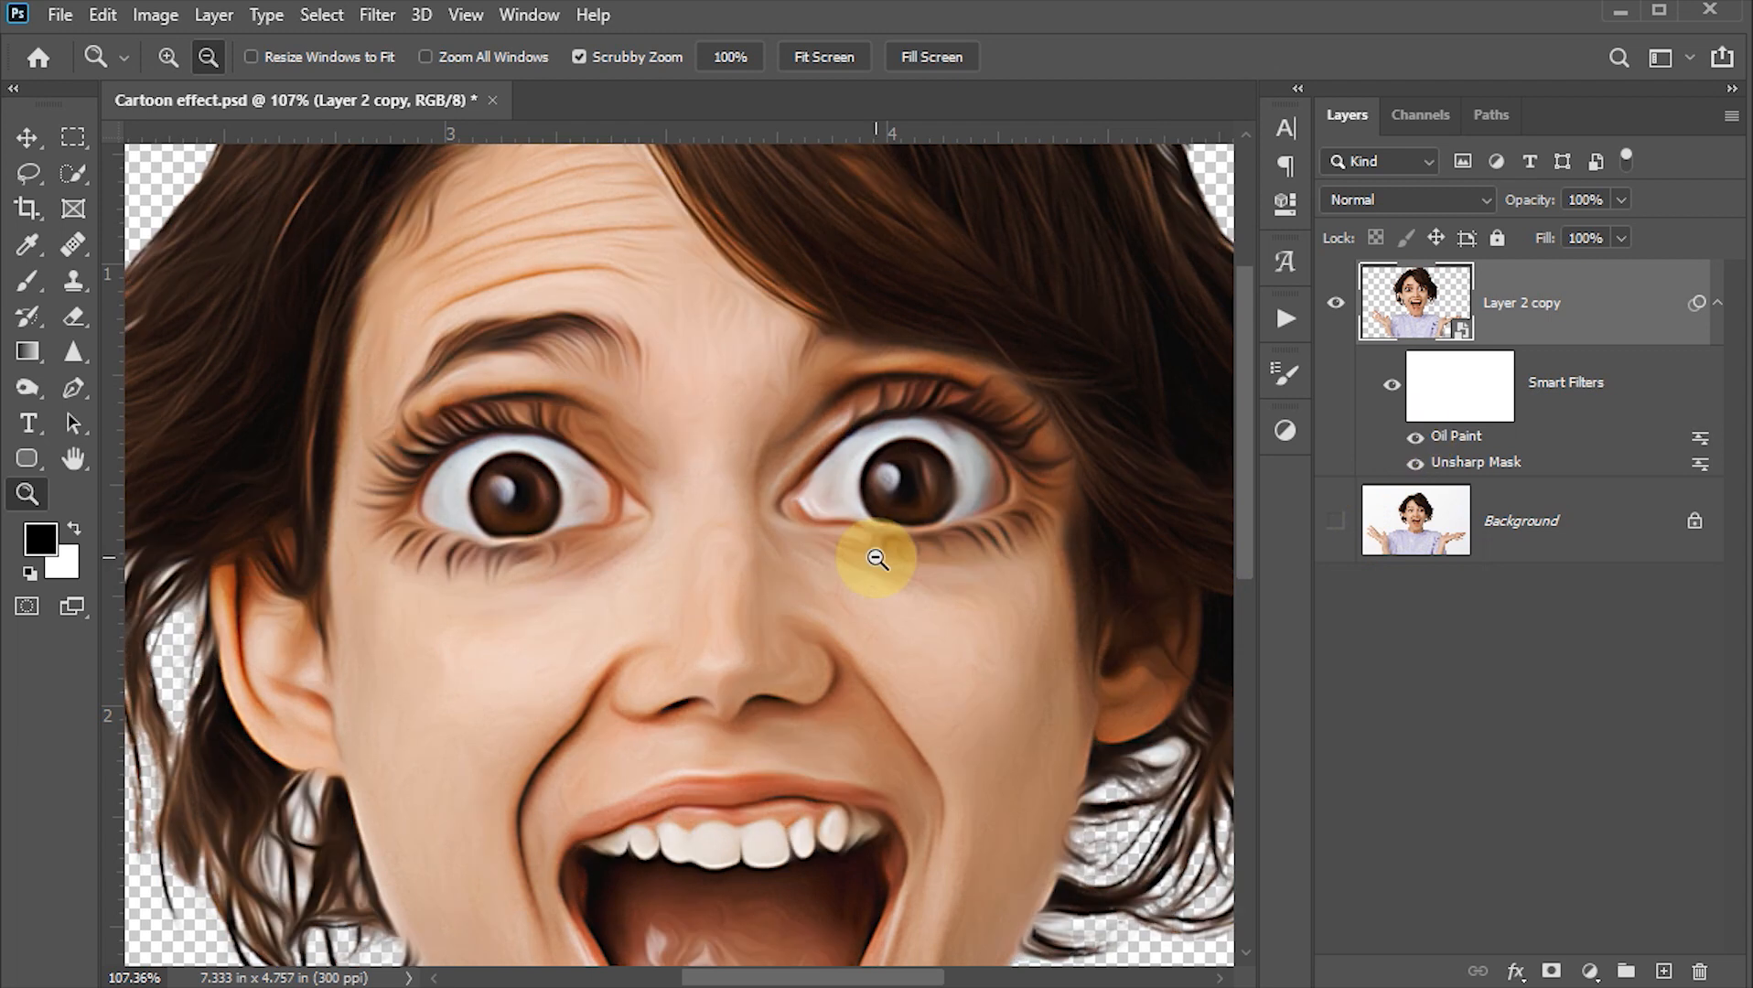
{"action": "key", "text": "ctrl+0"}
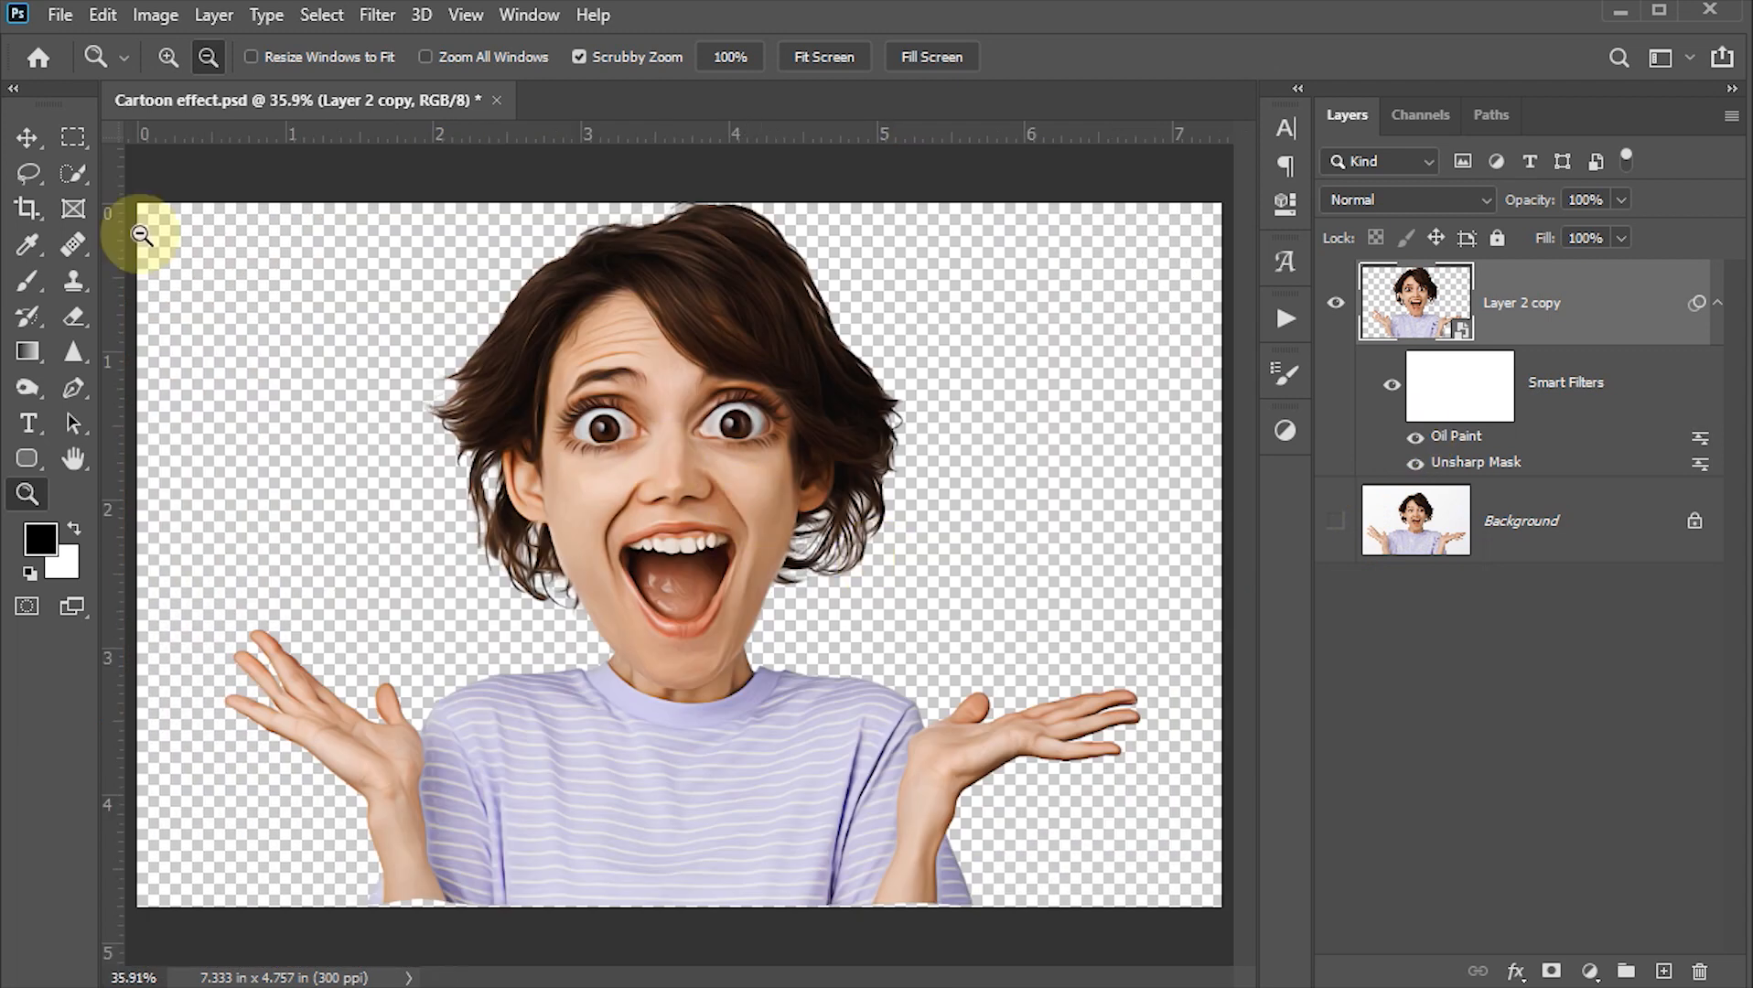
{"action": "left_click", "coordinate": [30, 137]}
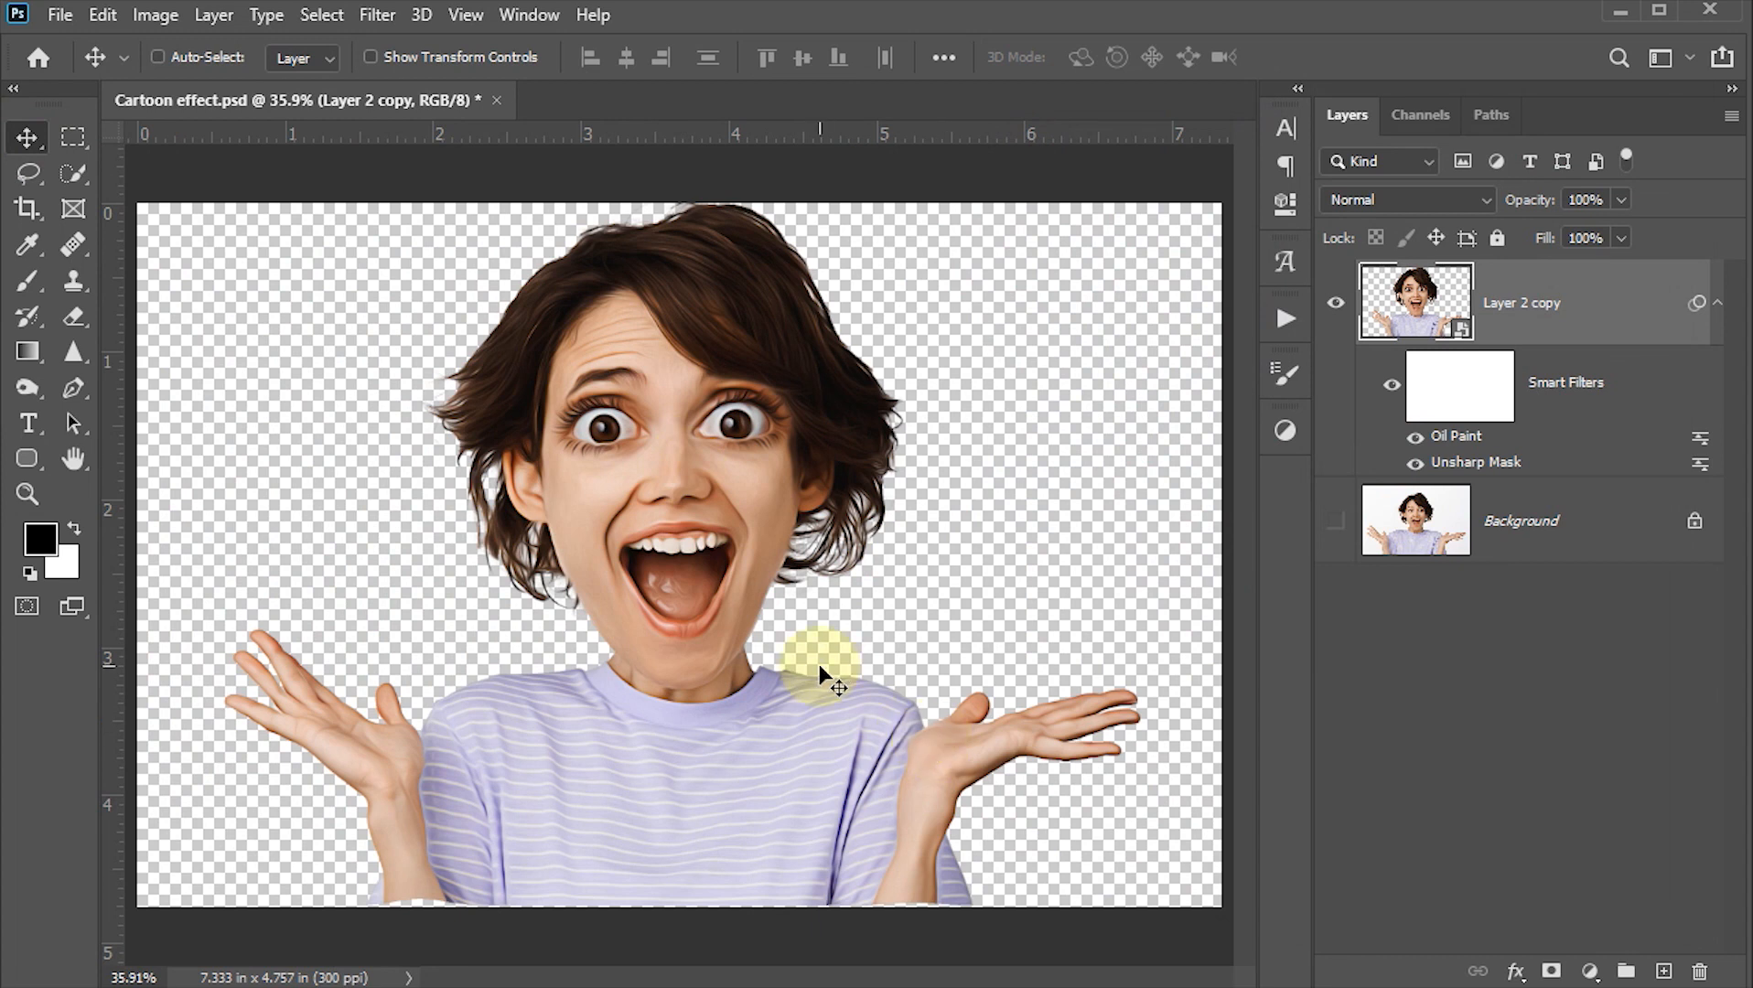
- Start the Poster Edges effect from the Filter Gallery on Layer 2 copy, preview the face at 50%, and set Edge Thickness to 7
{"action": "left_click", "coordinate": [377, 15]}
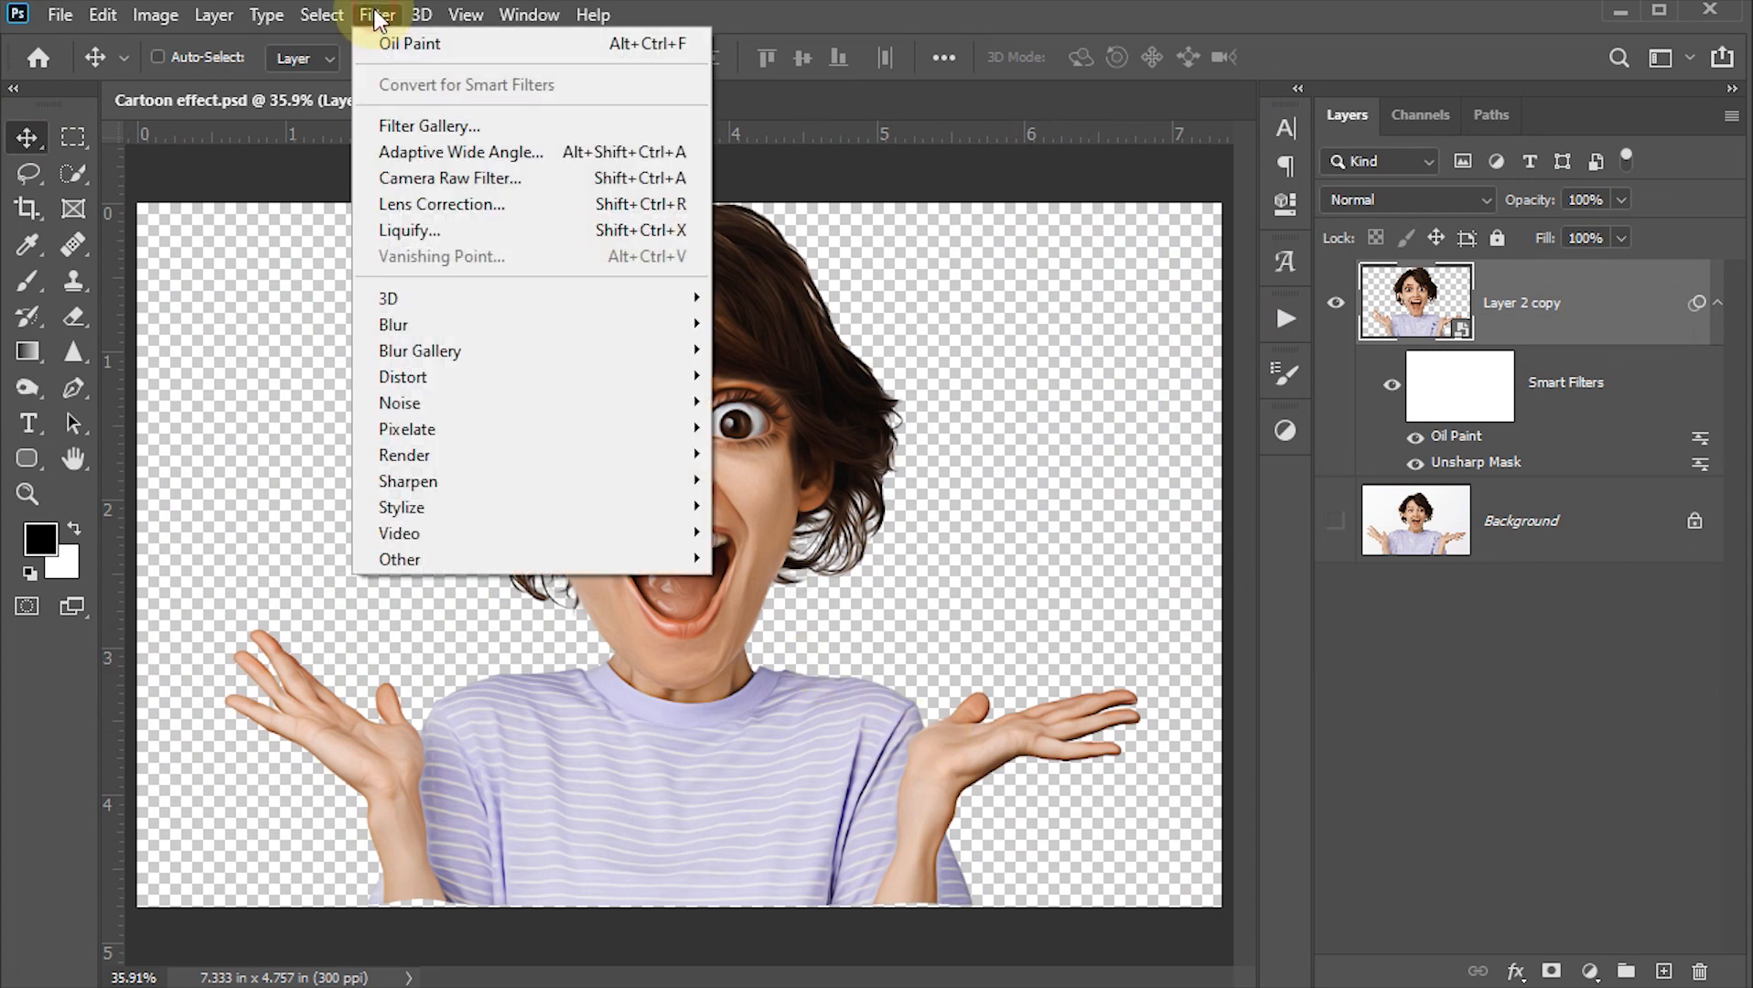
{"action": "left_click", "coordinate": [416, 124]}
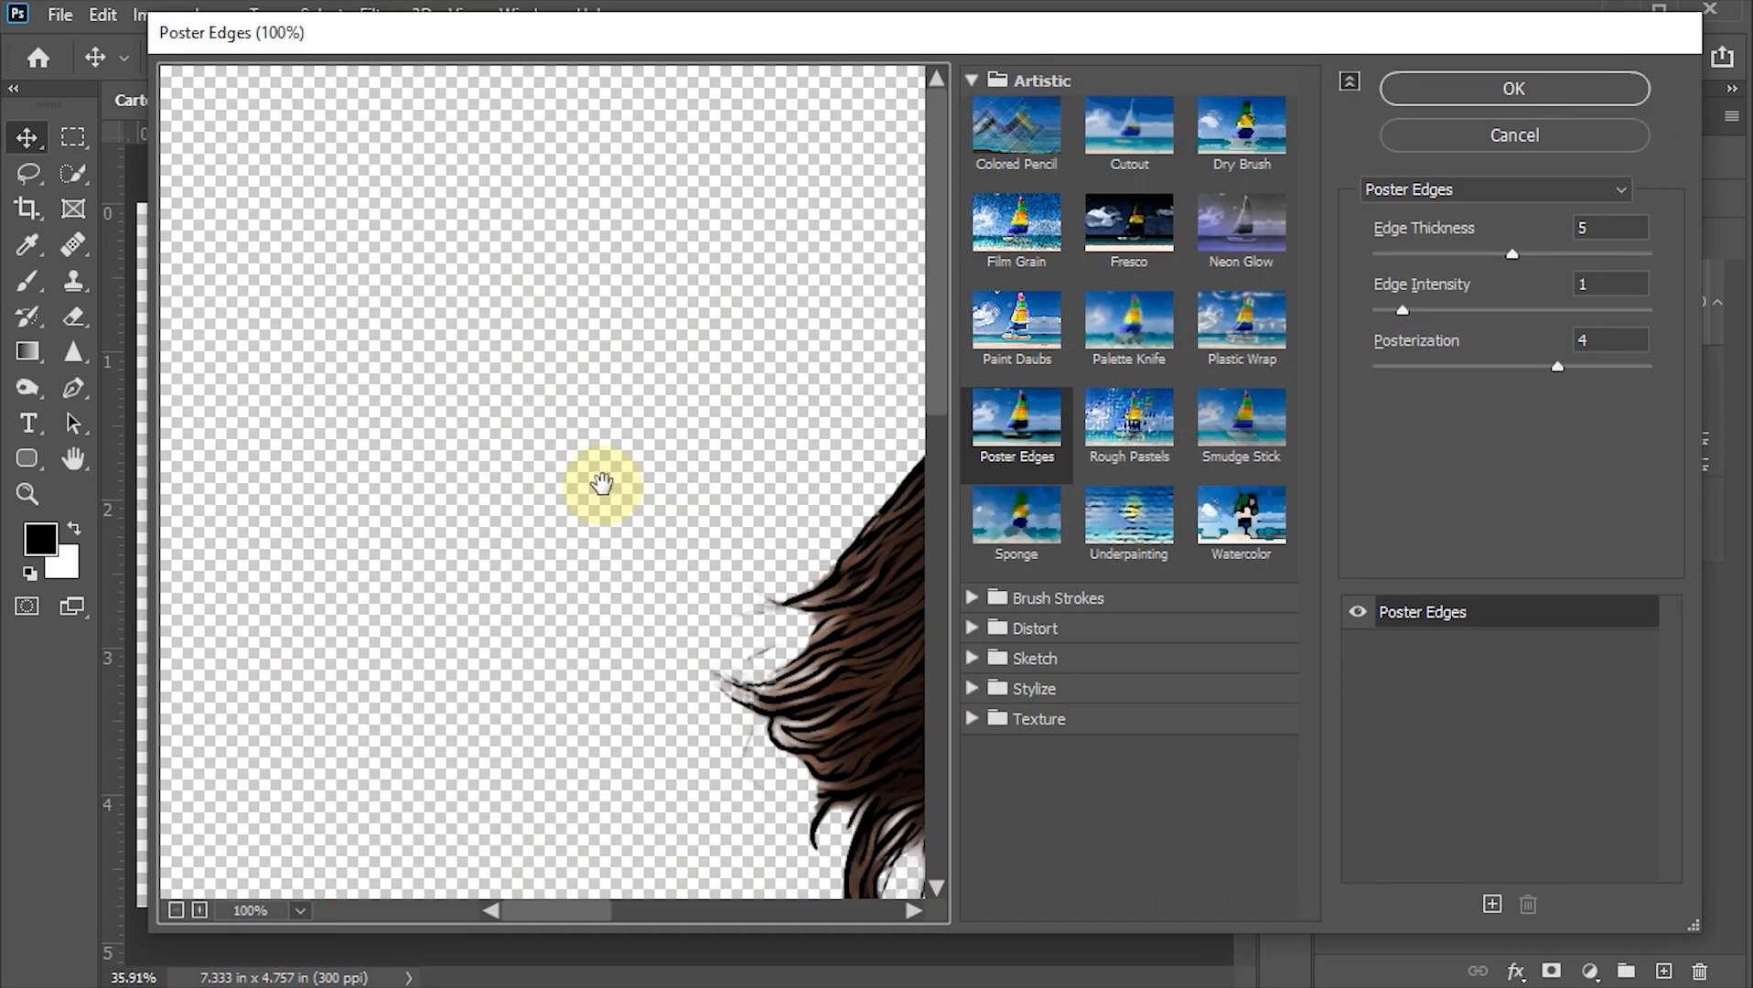
{"action": "left_click", "coordinate": [969, 84]}
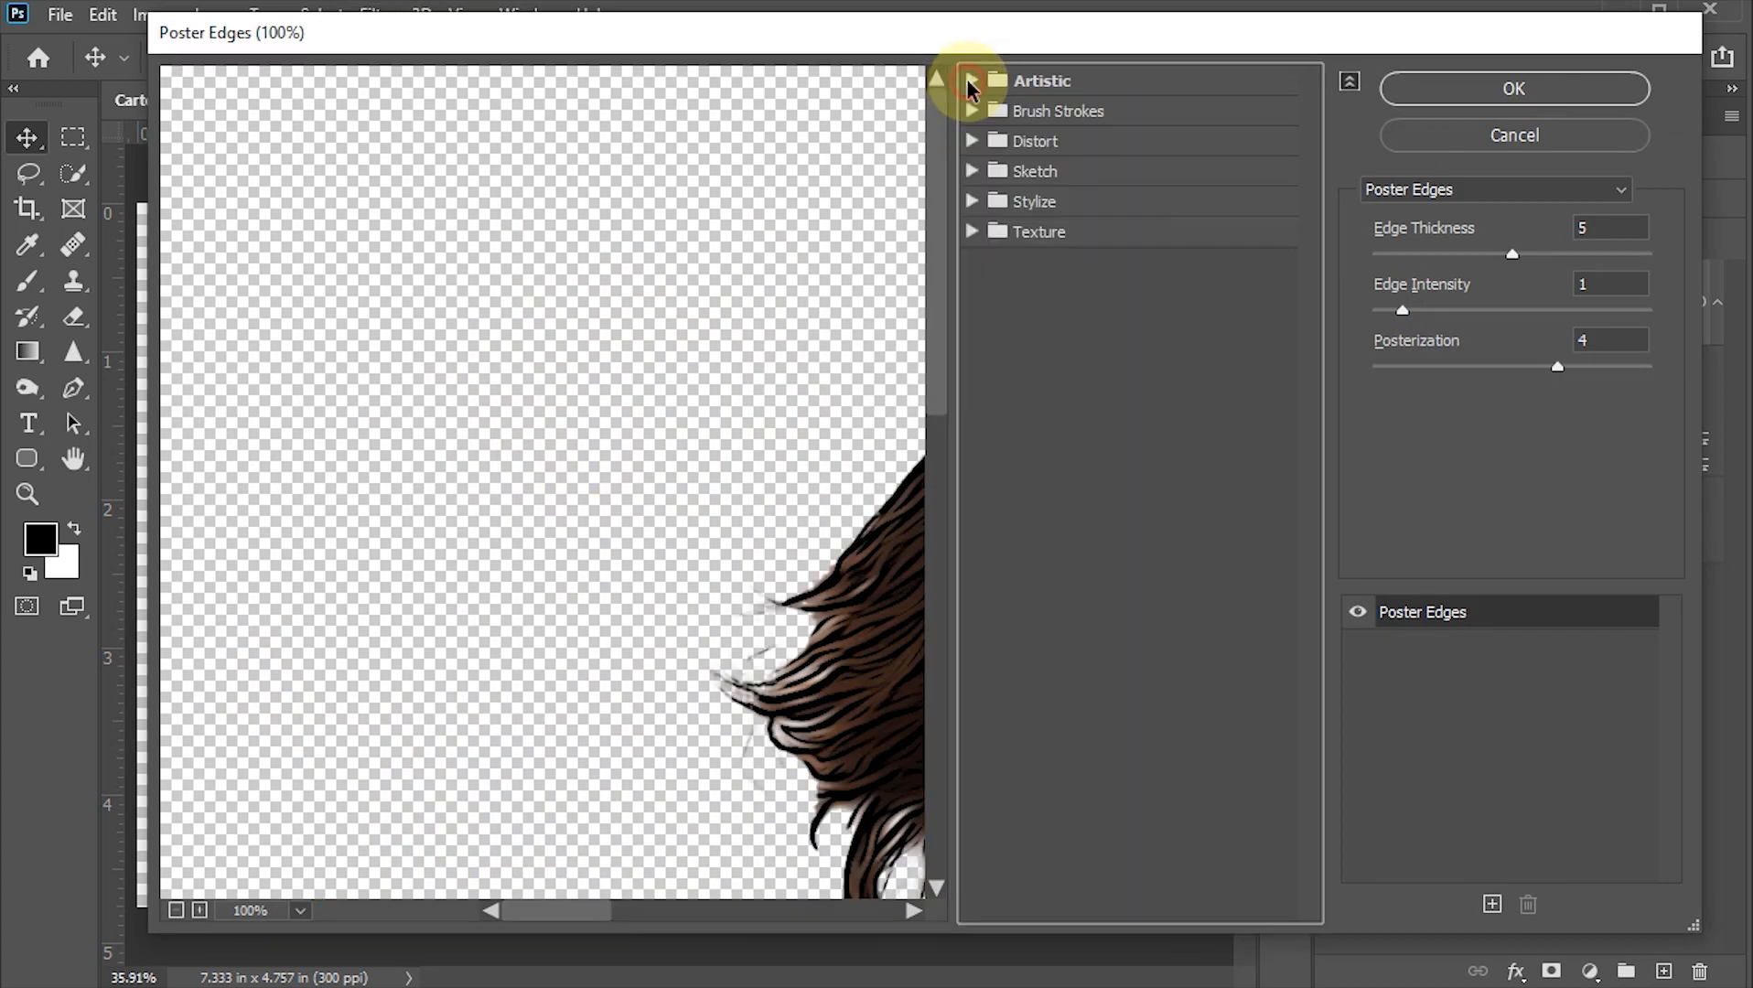
{"action": "left_click", "coordinate": [969, 84]}
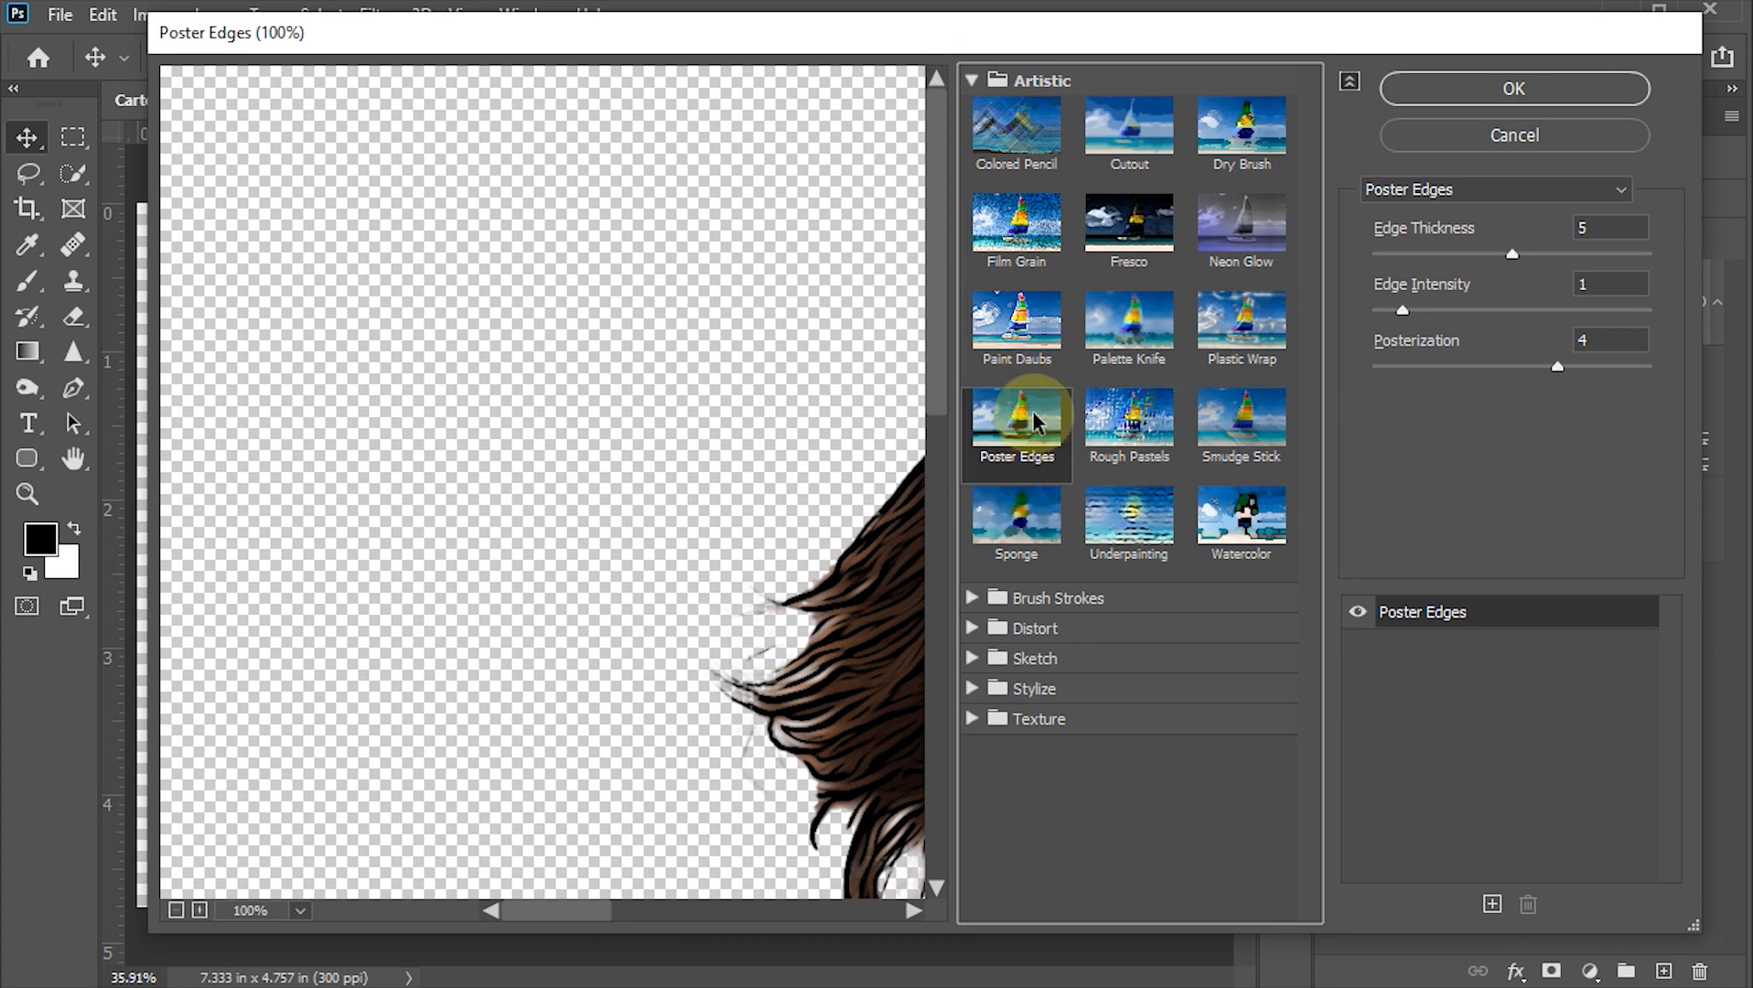
{"action": "left_click_drag", "start_coordinate": [806, 547], "coordinate": [337, 344]}
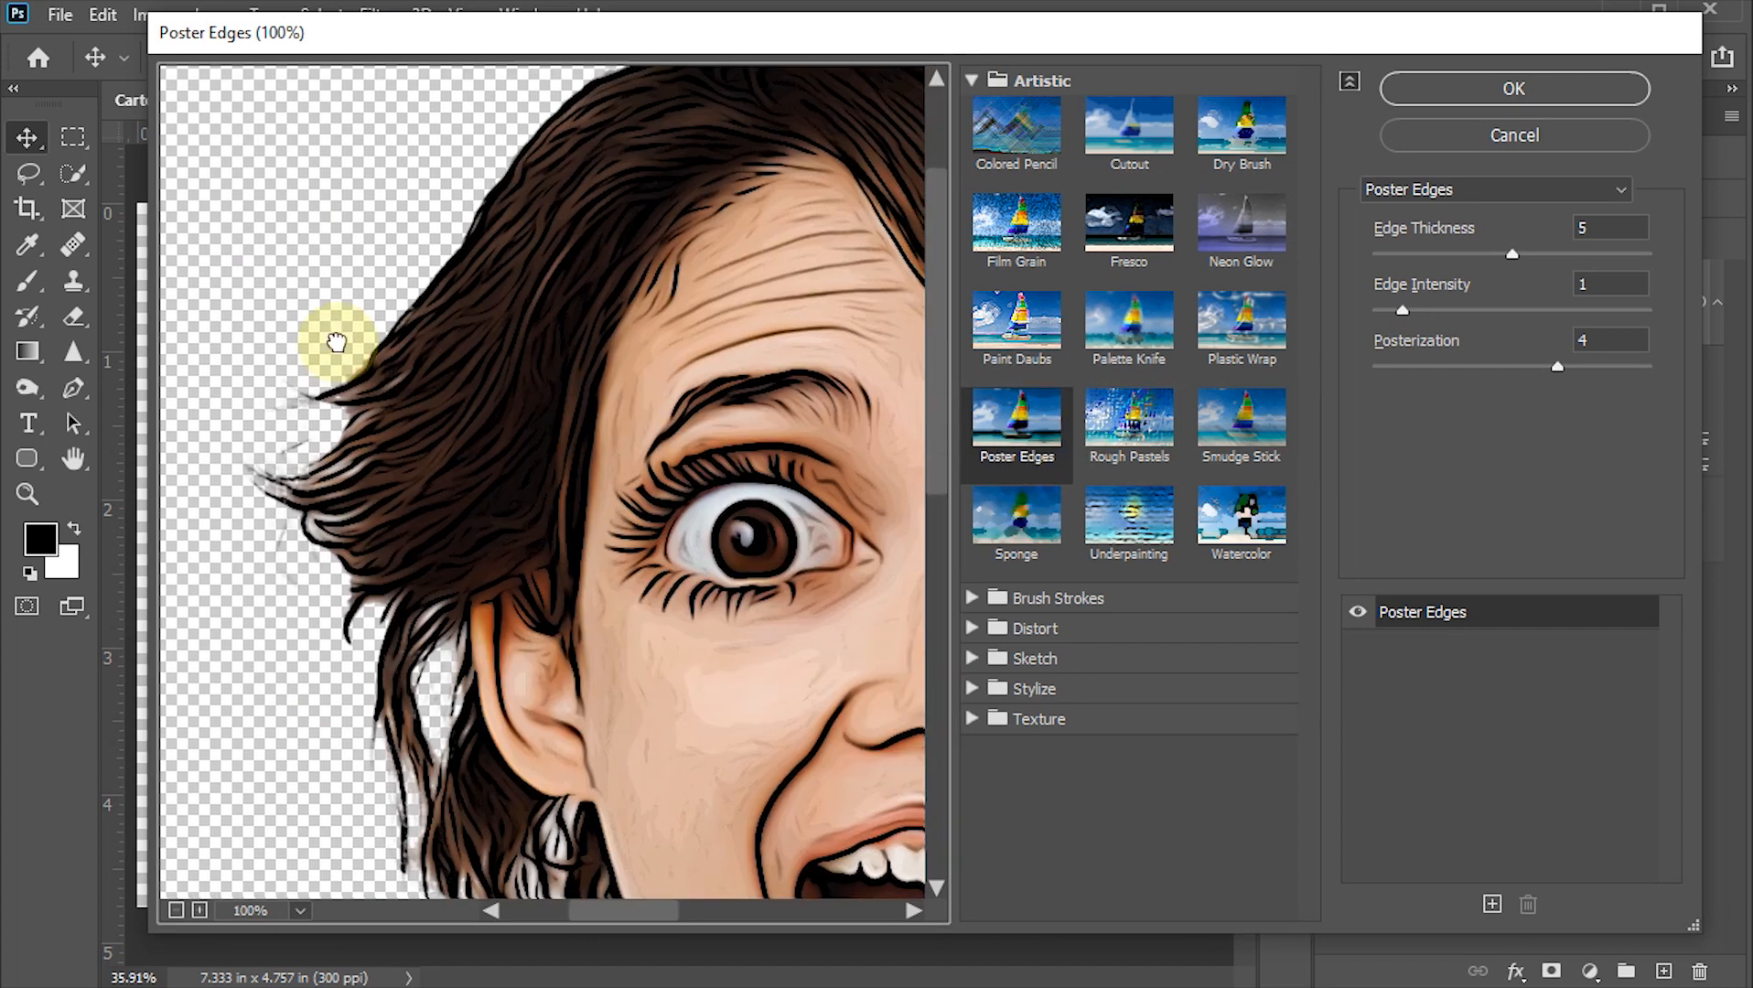
{"action": "left_click_drag", "start_coordinate": [626, 392], "coordinate": [452, 282]}
{"action": "left_click", "coordinate": [176, 911]}
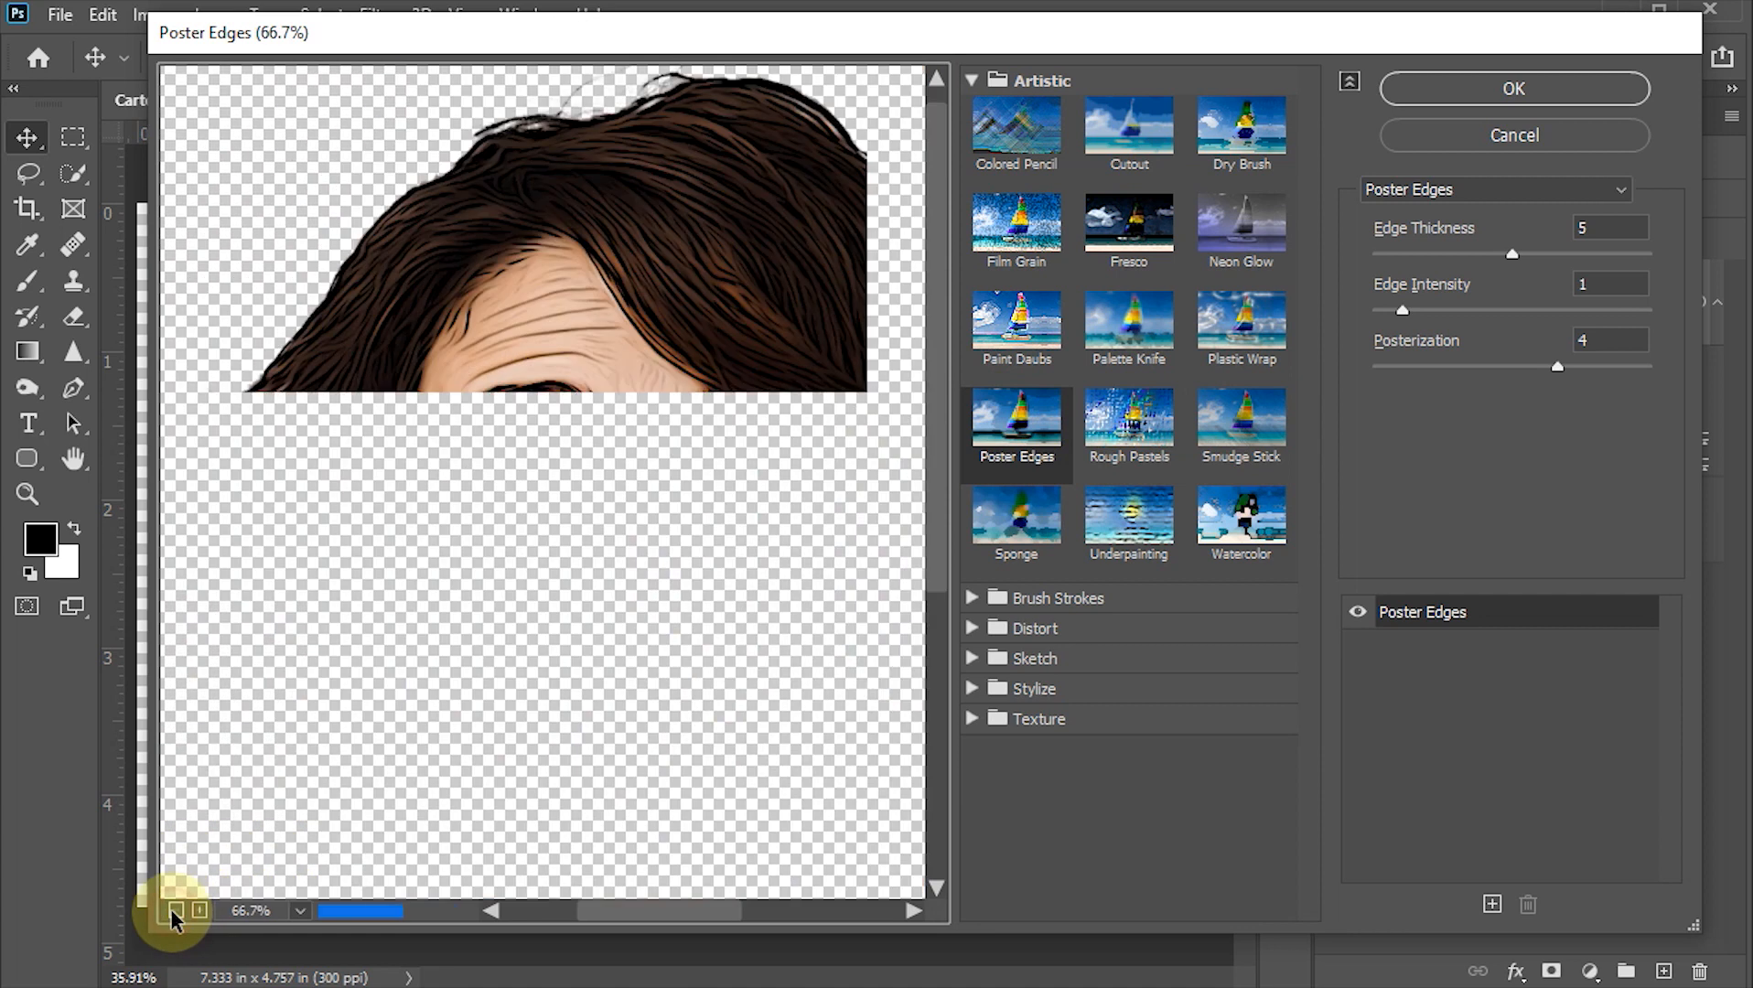
{"action": "left_click", "coordinate": [176, 910]}
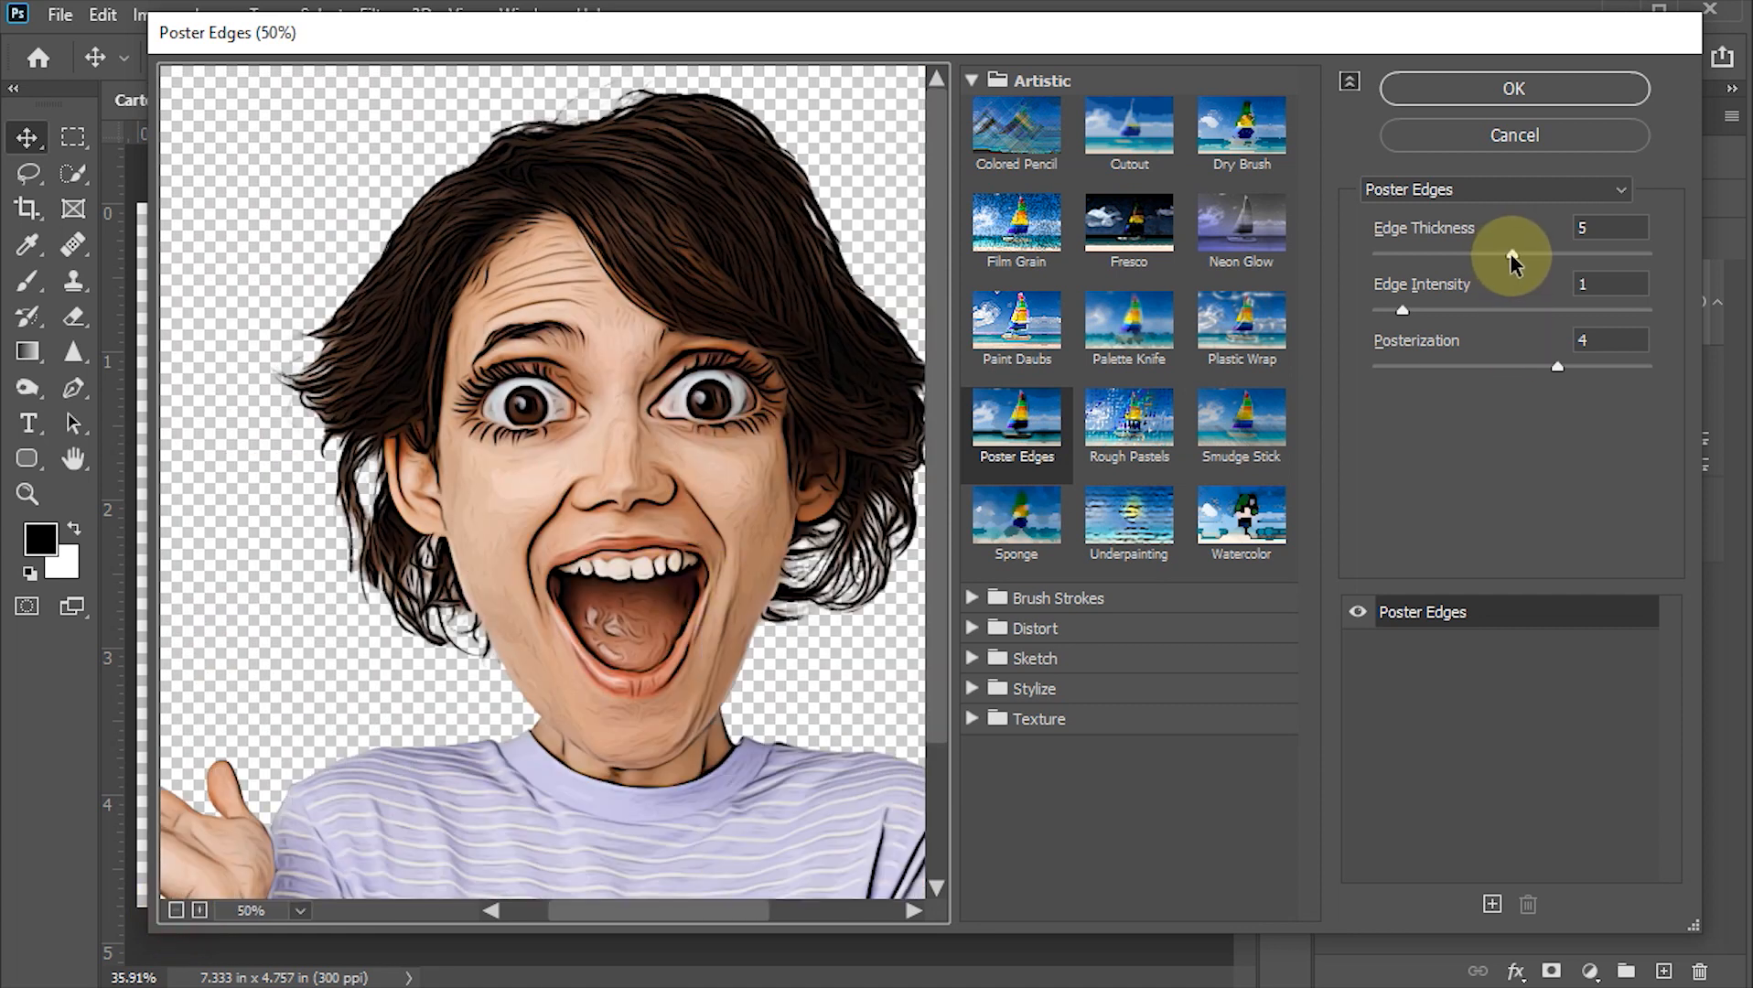
{"action": "left_click_drag", "start_coordinate": [1511, 261], "coordinate": [1599, 259]}
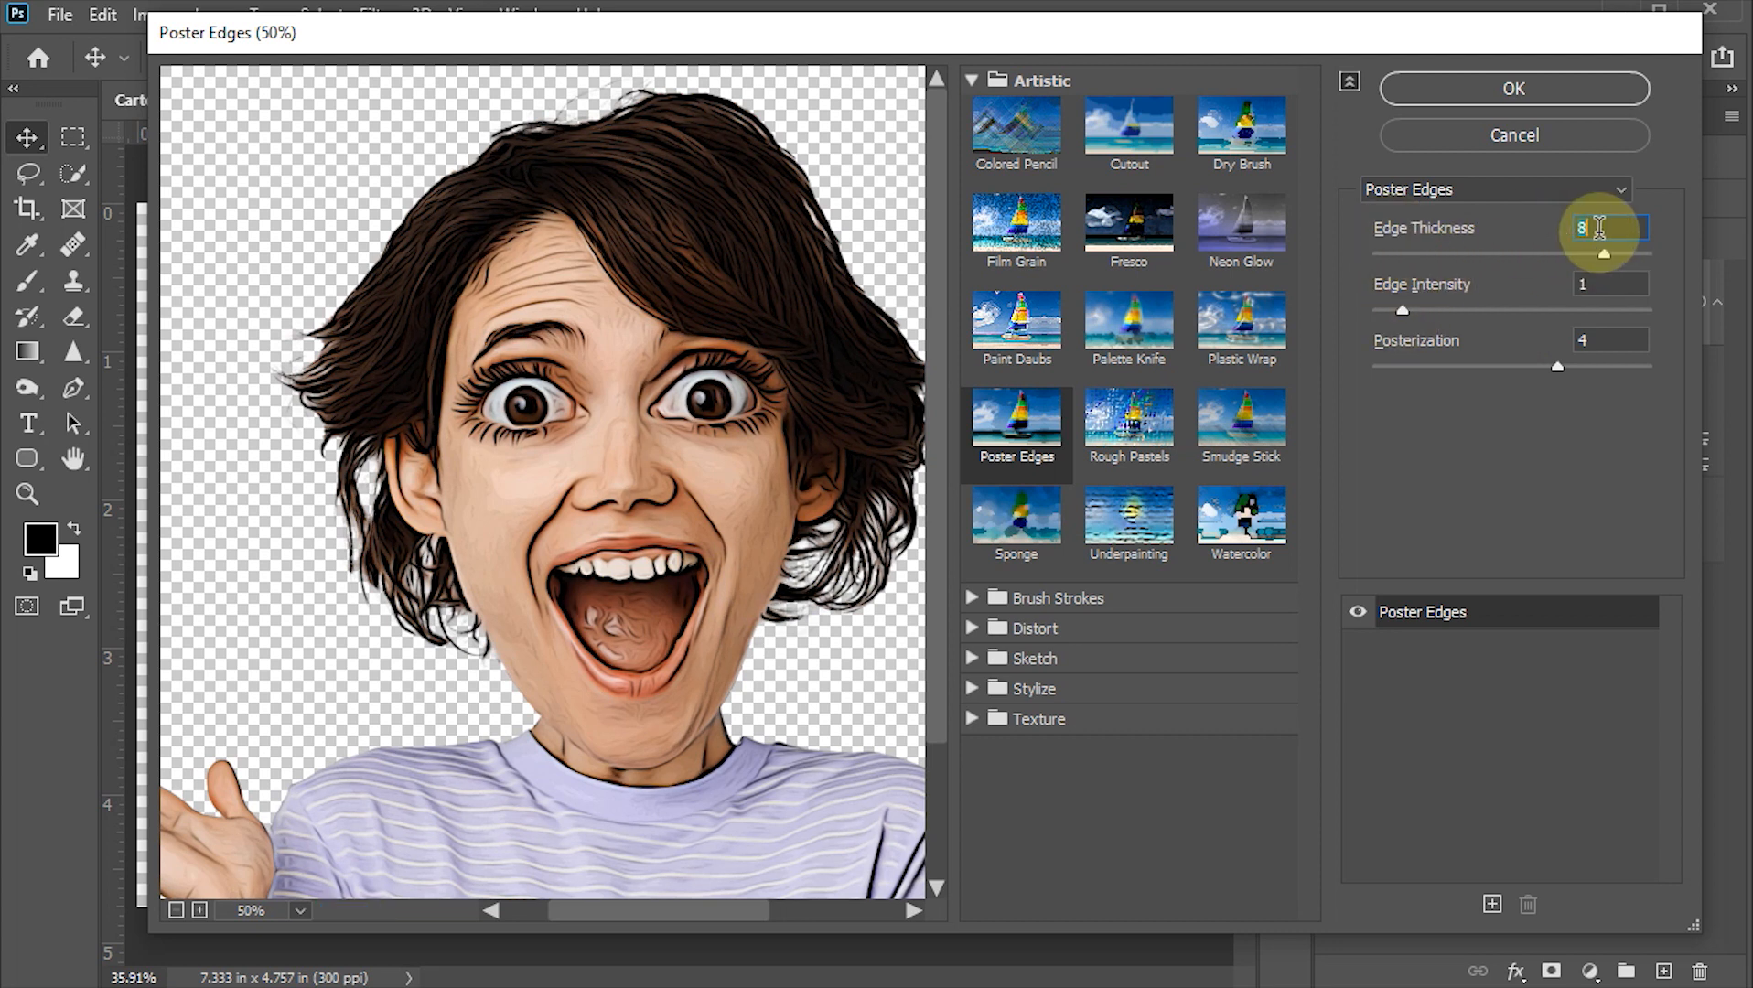
{"action": "type", "text": "7"}
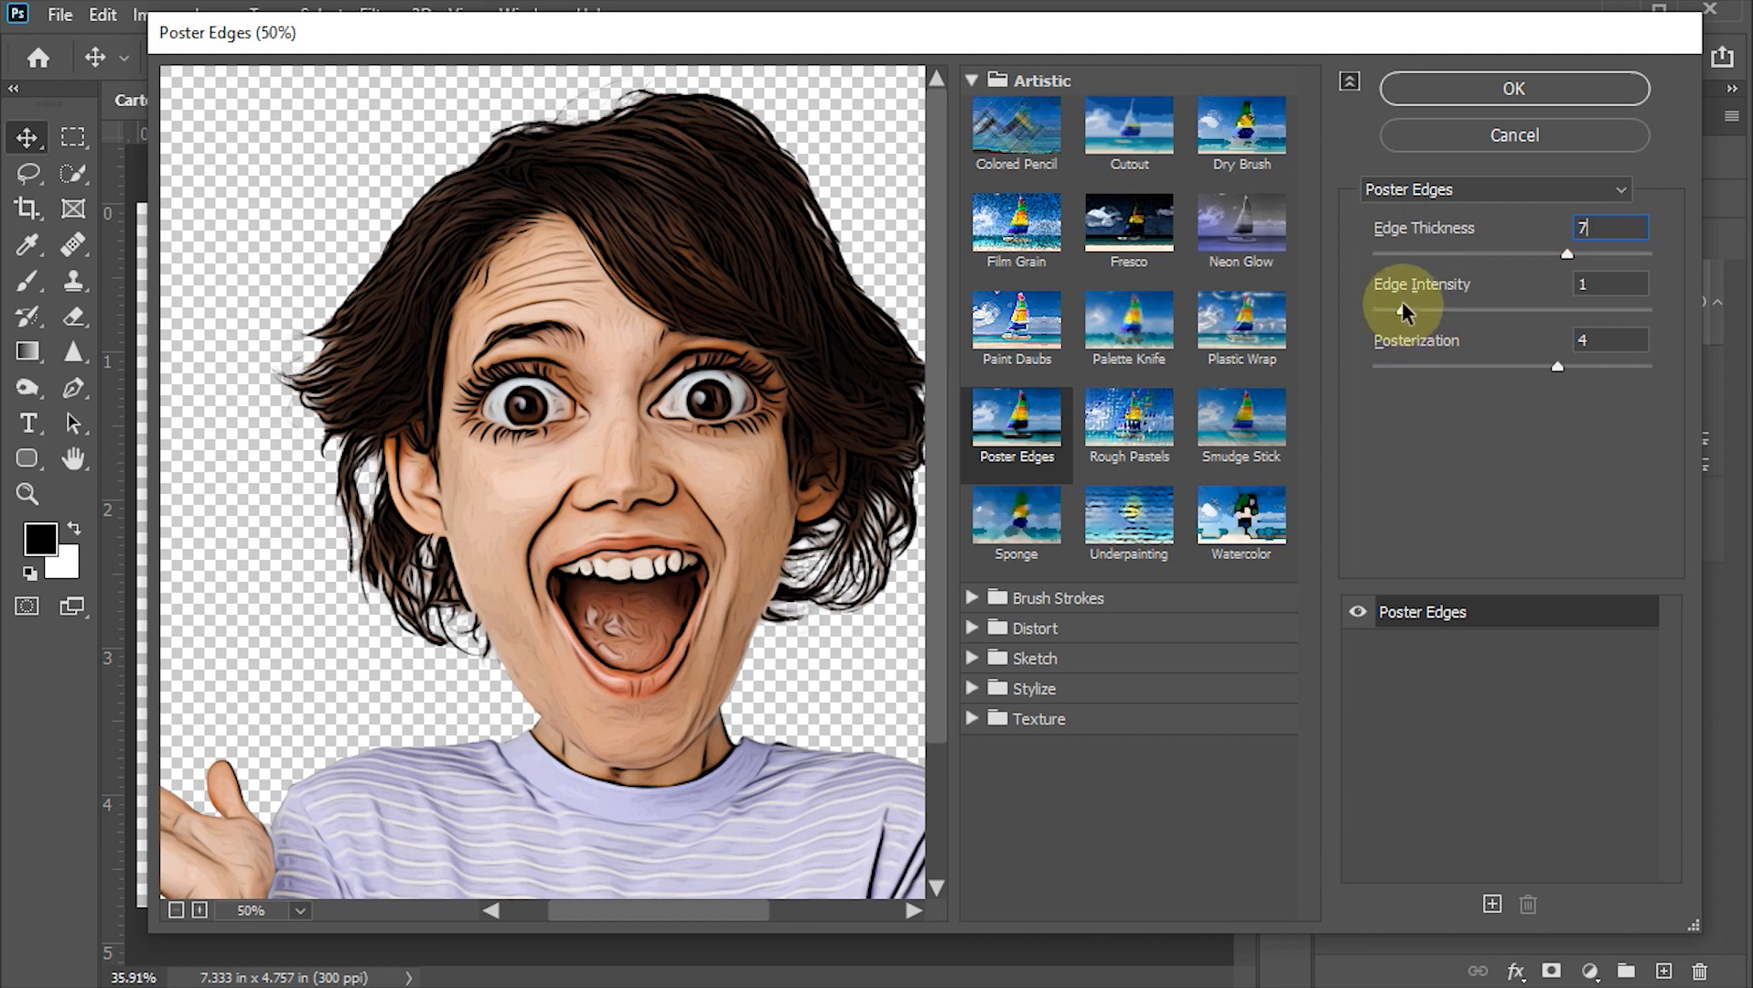
- Set the Poster Edges Edge Intensity to 0 and Posterization to 5, and apply the filter
{"action": "left_click_drag", "start_coordinate": [1401, 311], "coordinate": [1376, 312]}
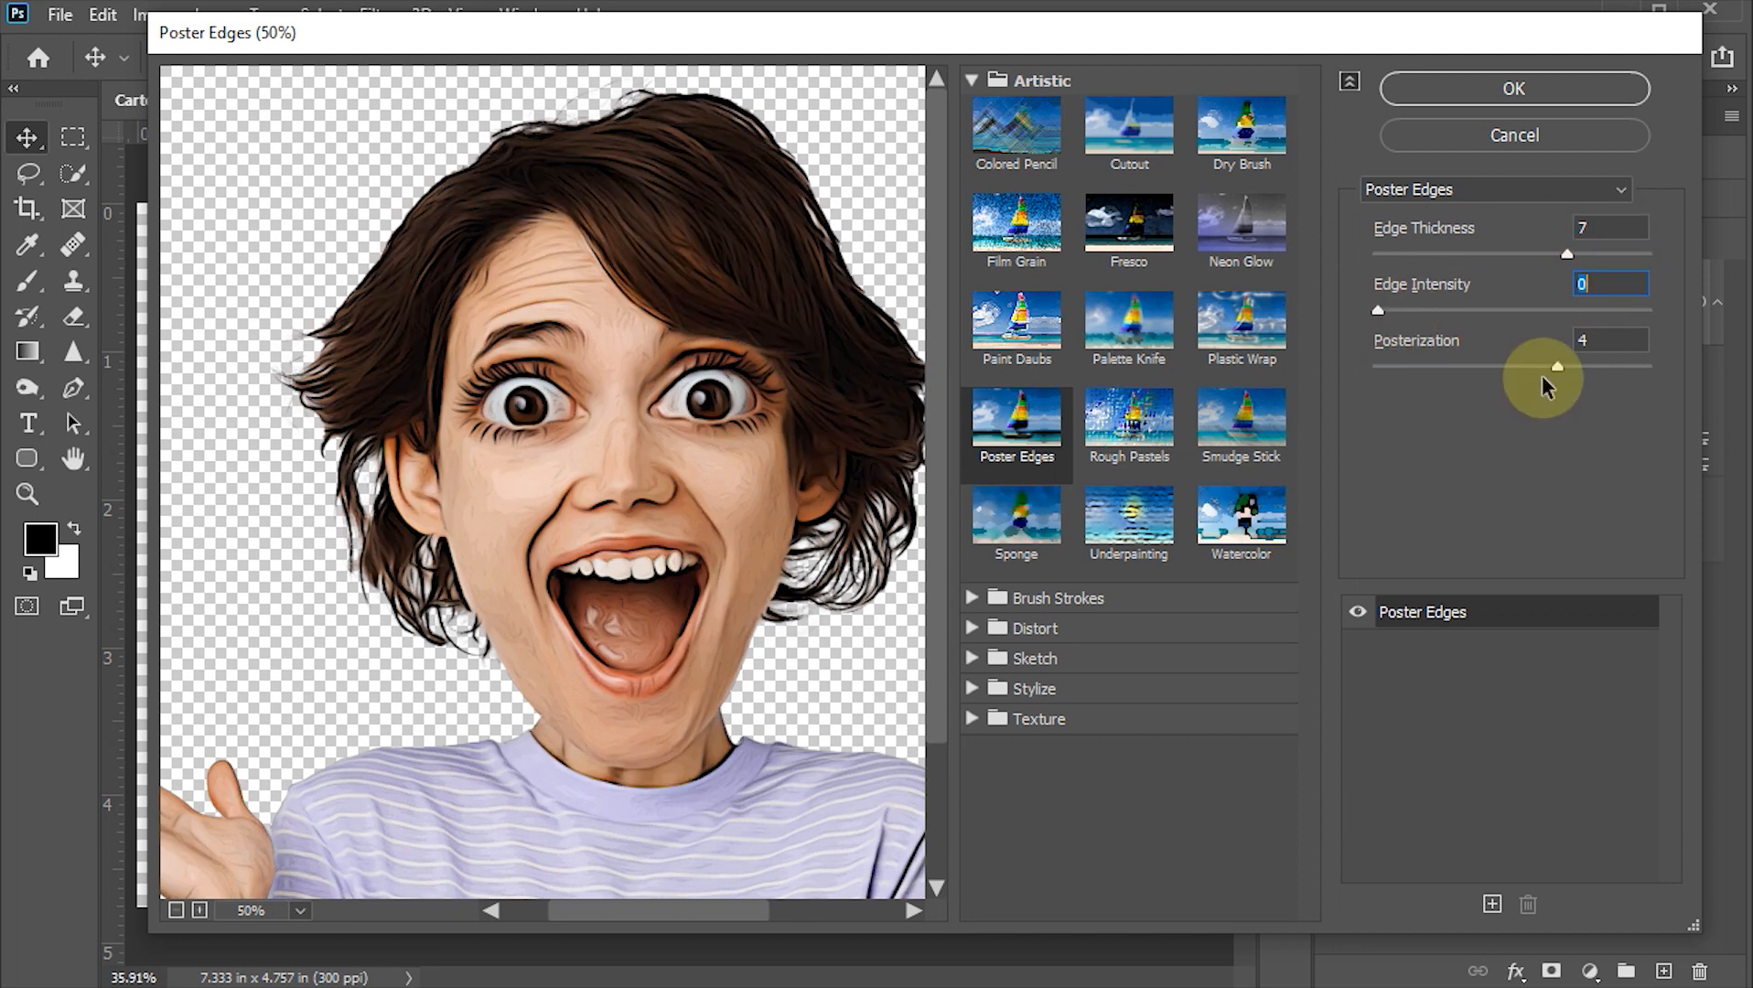
{"action": "left_click_drag", "start_coordinate": [1557, 368], "coordinate": [1594, 371]}
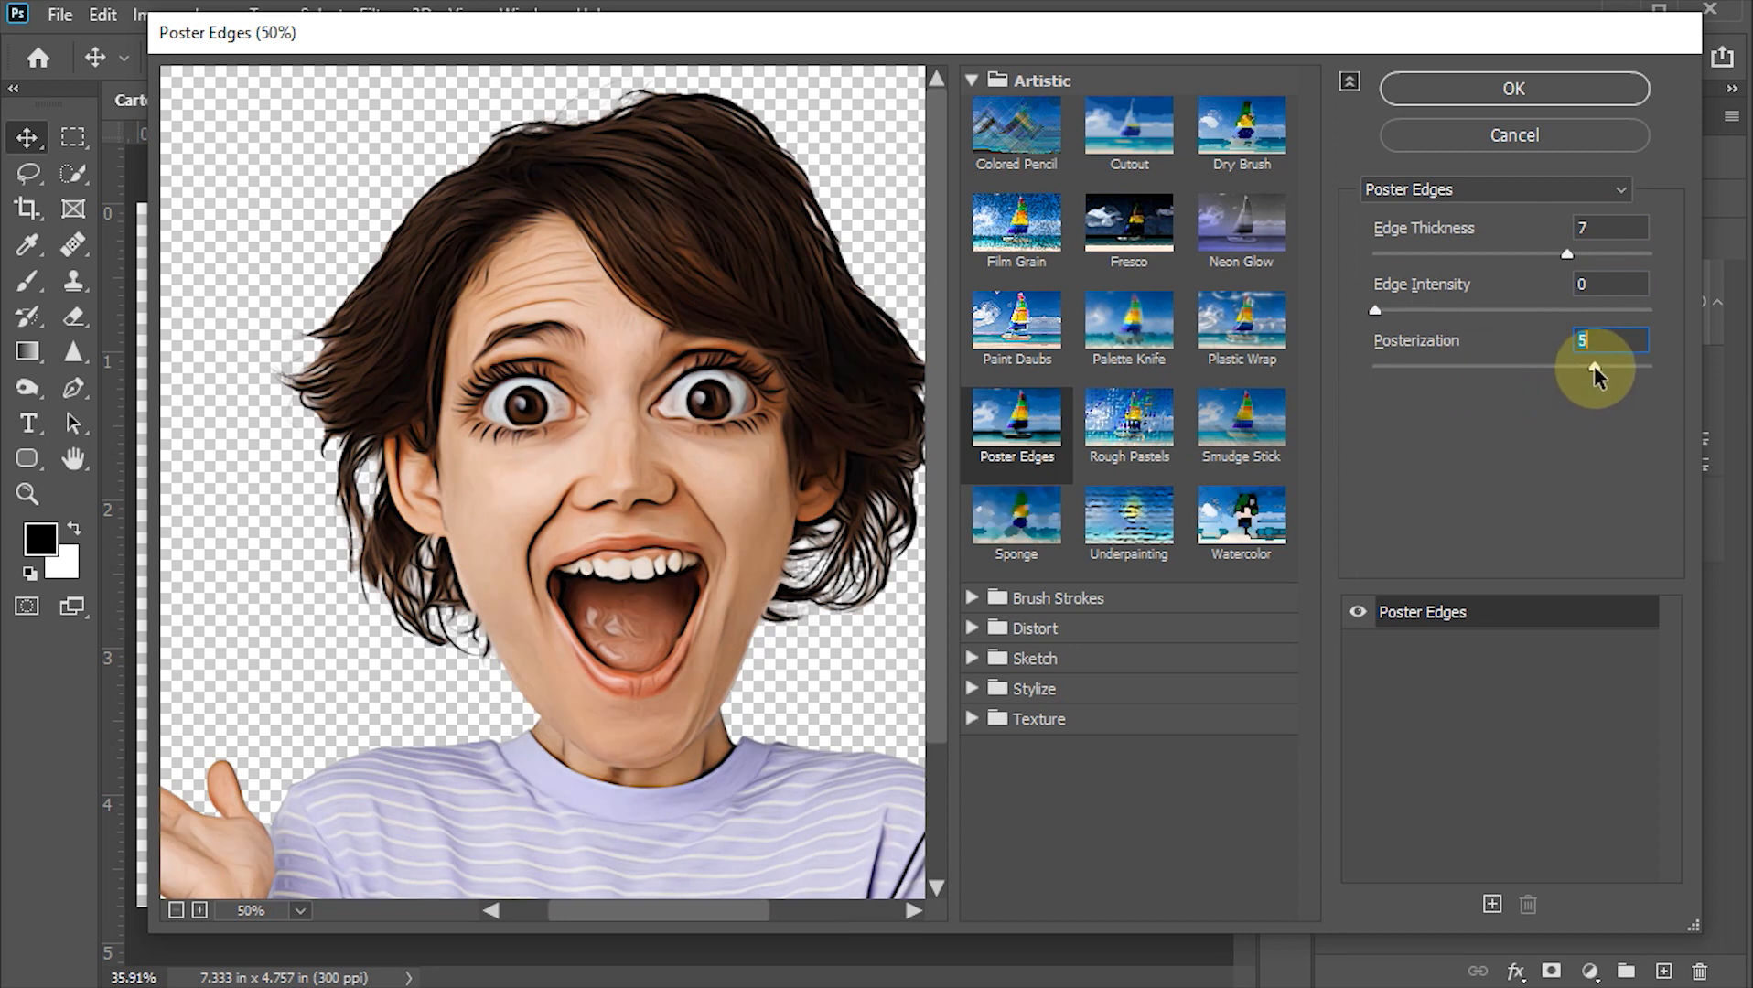
{"action": "left_click", "coordinate": [1618, 339]}
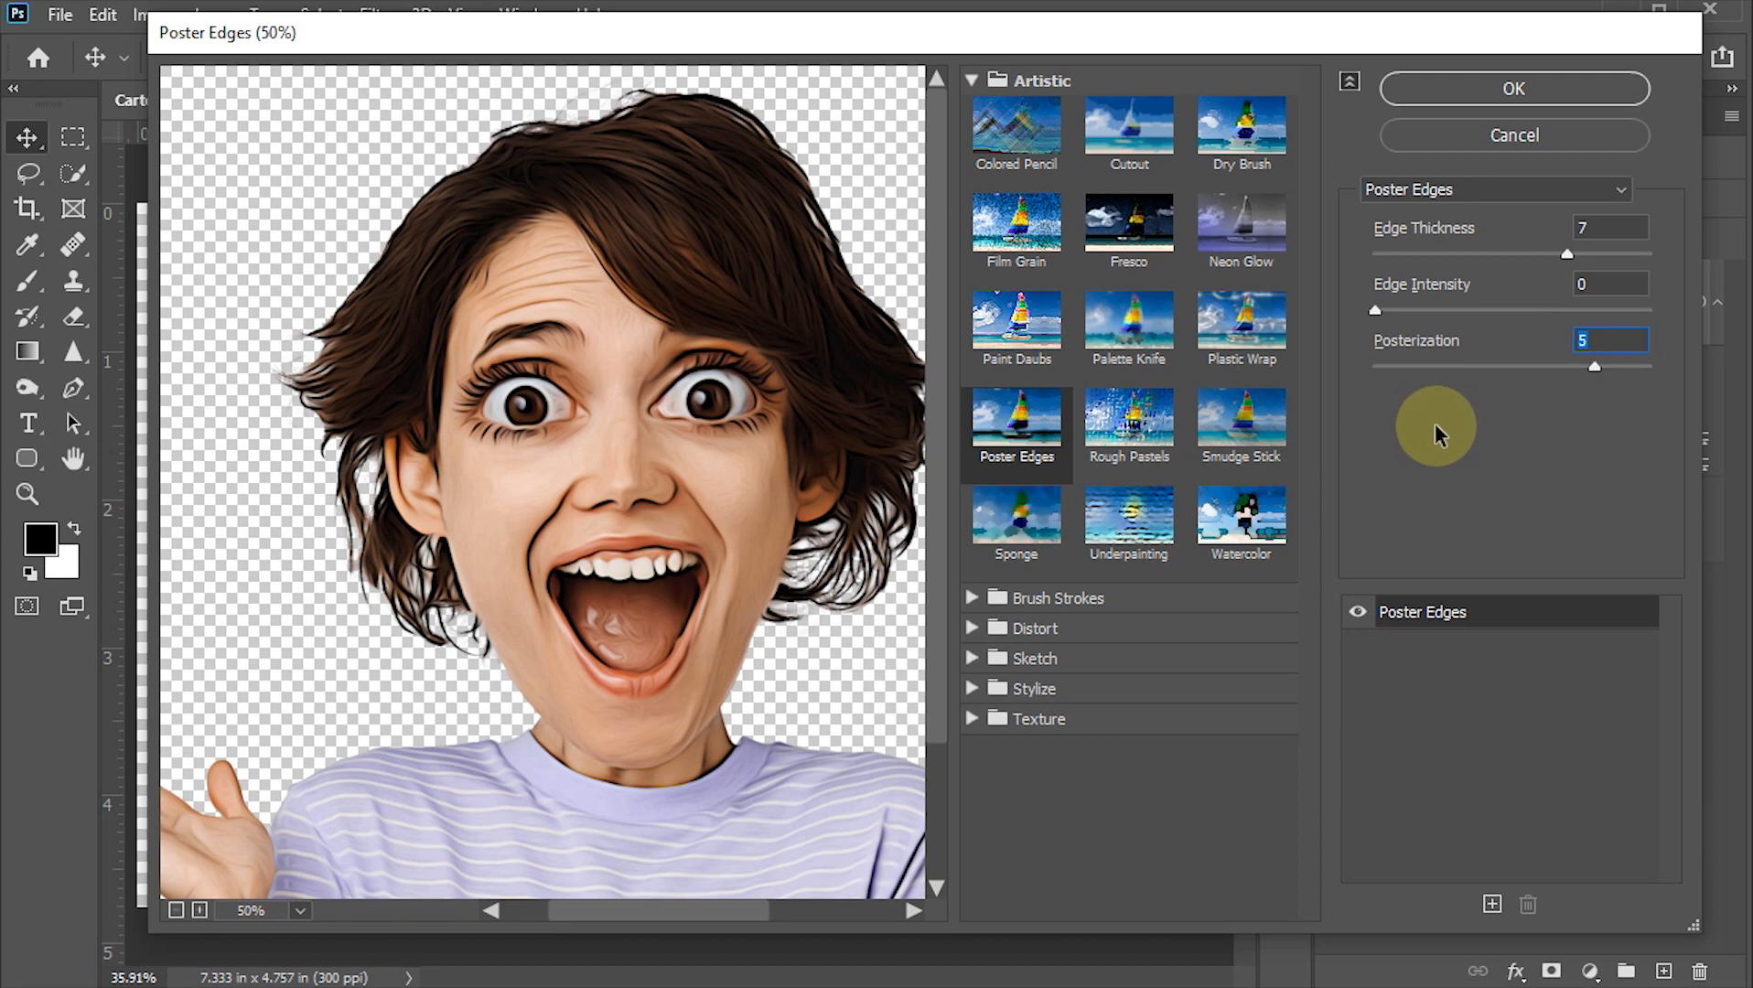
{"action": "left_click", "coordinate": [1479, 88]}
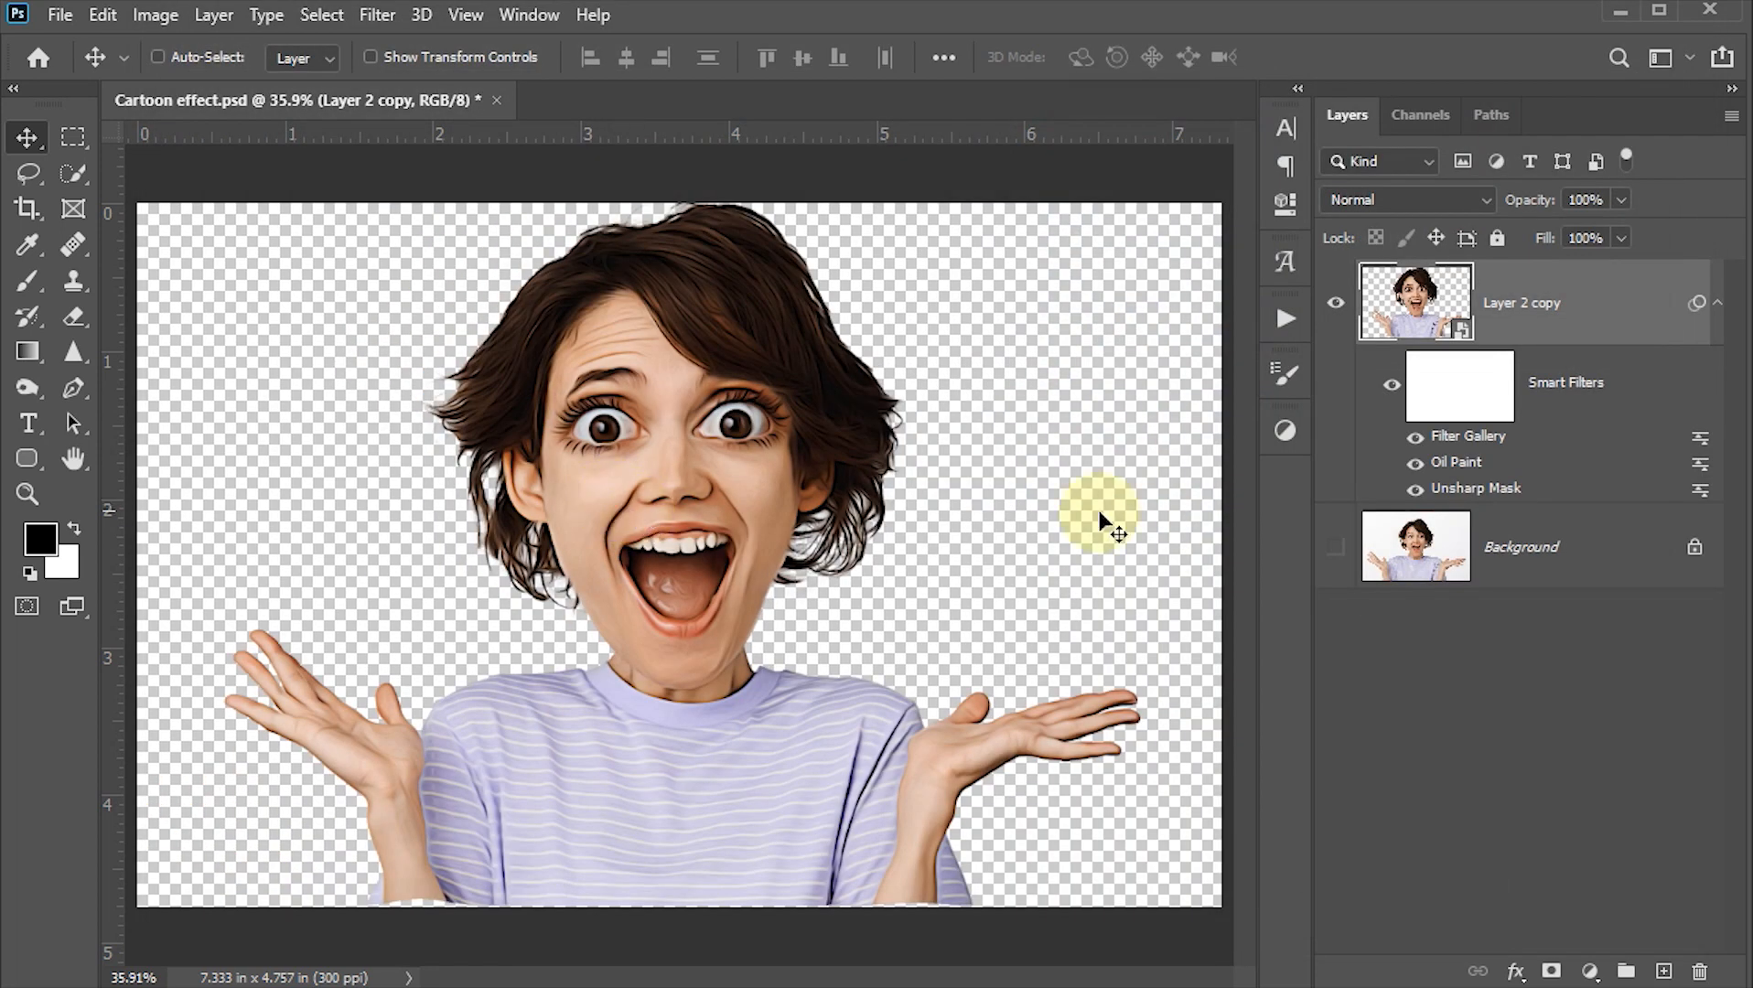
- Compare the face up close with the Filter Gallery smart filter hidden and shown, and save the document
{"action": "scroll", "coordinate": [657, 461], "scroll_direction": "up", "scroll_amount": 3}
{"action": "scroll", "coordinate": [657, 461], "scroll_direction": "up", "scroll_amount": 2}
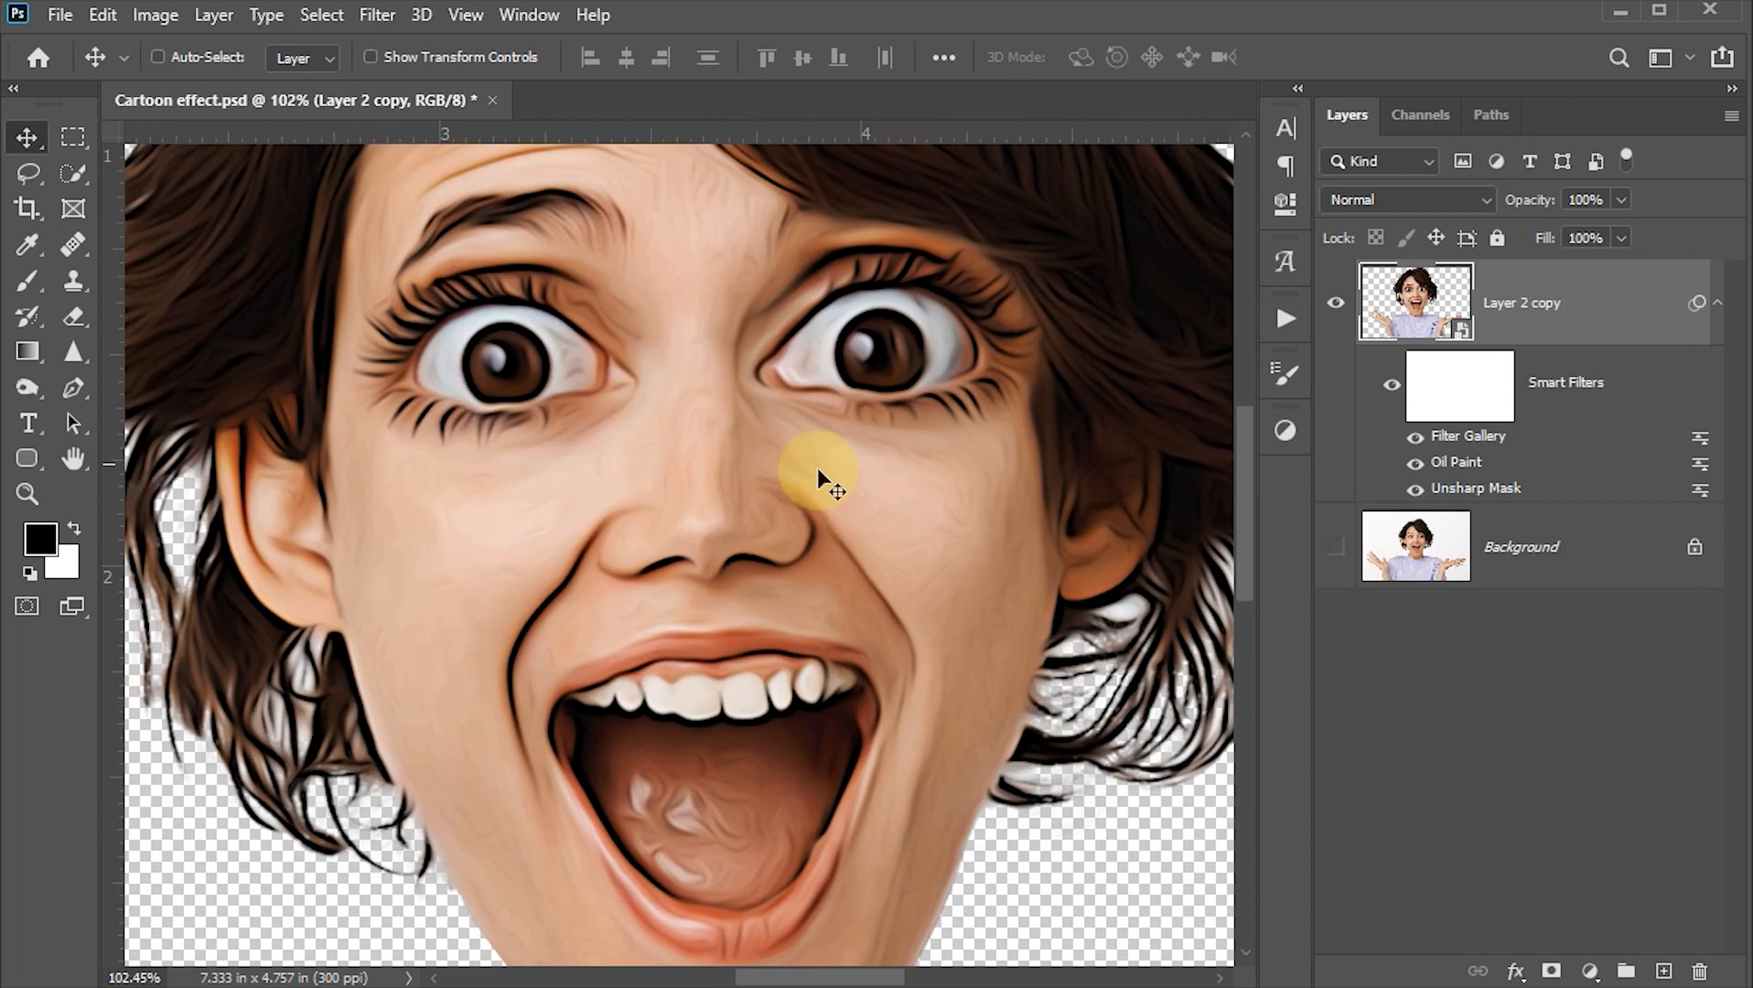
{"action": "left_click", "coordinate": [1414, 439]}
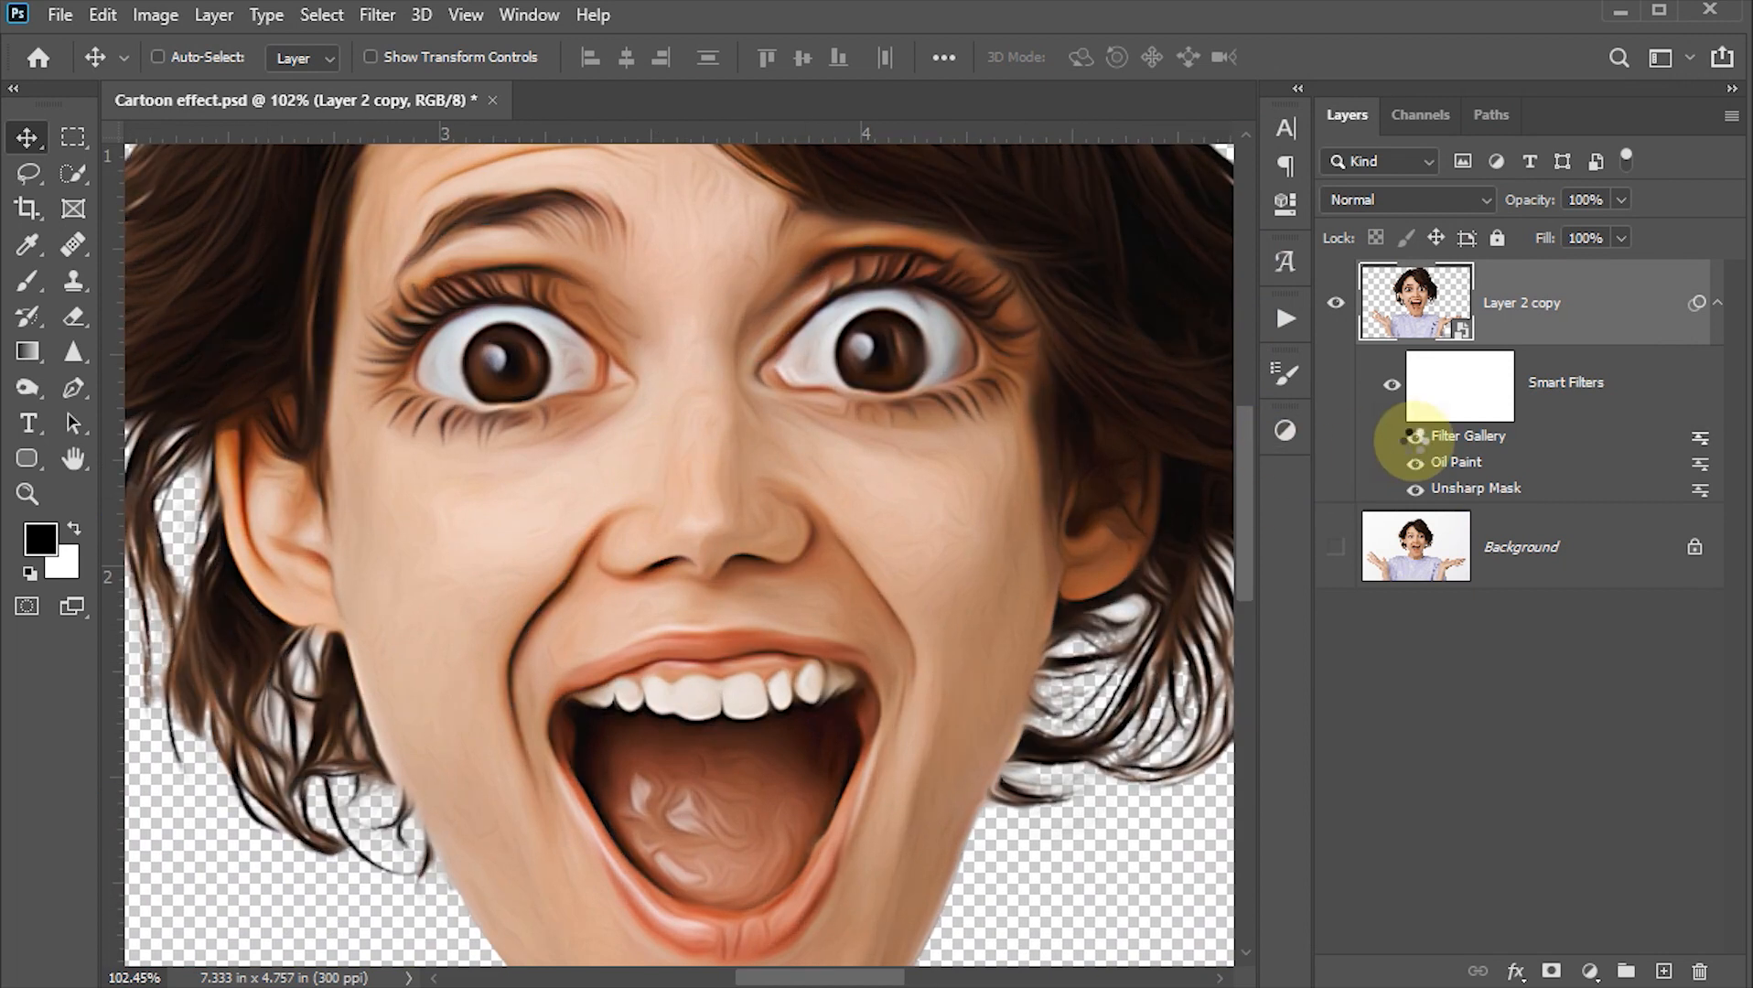
{"action": "left_click", "coordinate": [1415, 437]}
{"action": "scroll", "coordinate": [926, 622], "scroll_direction": "down", "scroll_amount": 4}
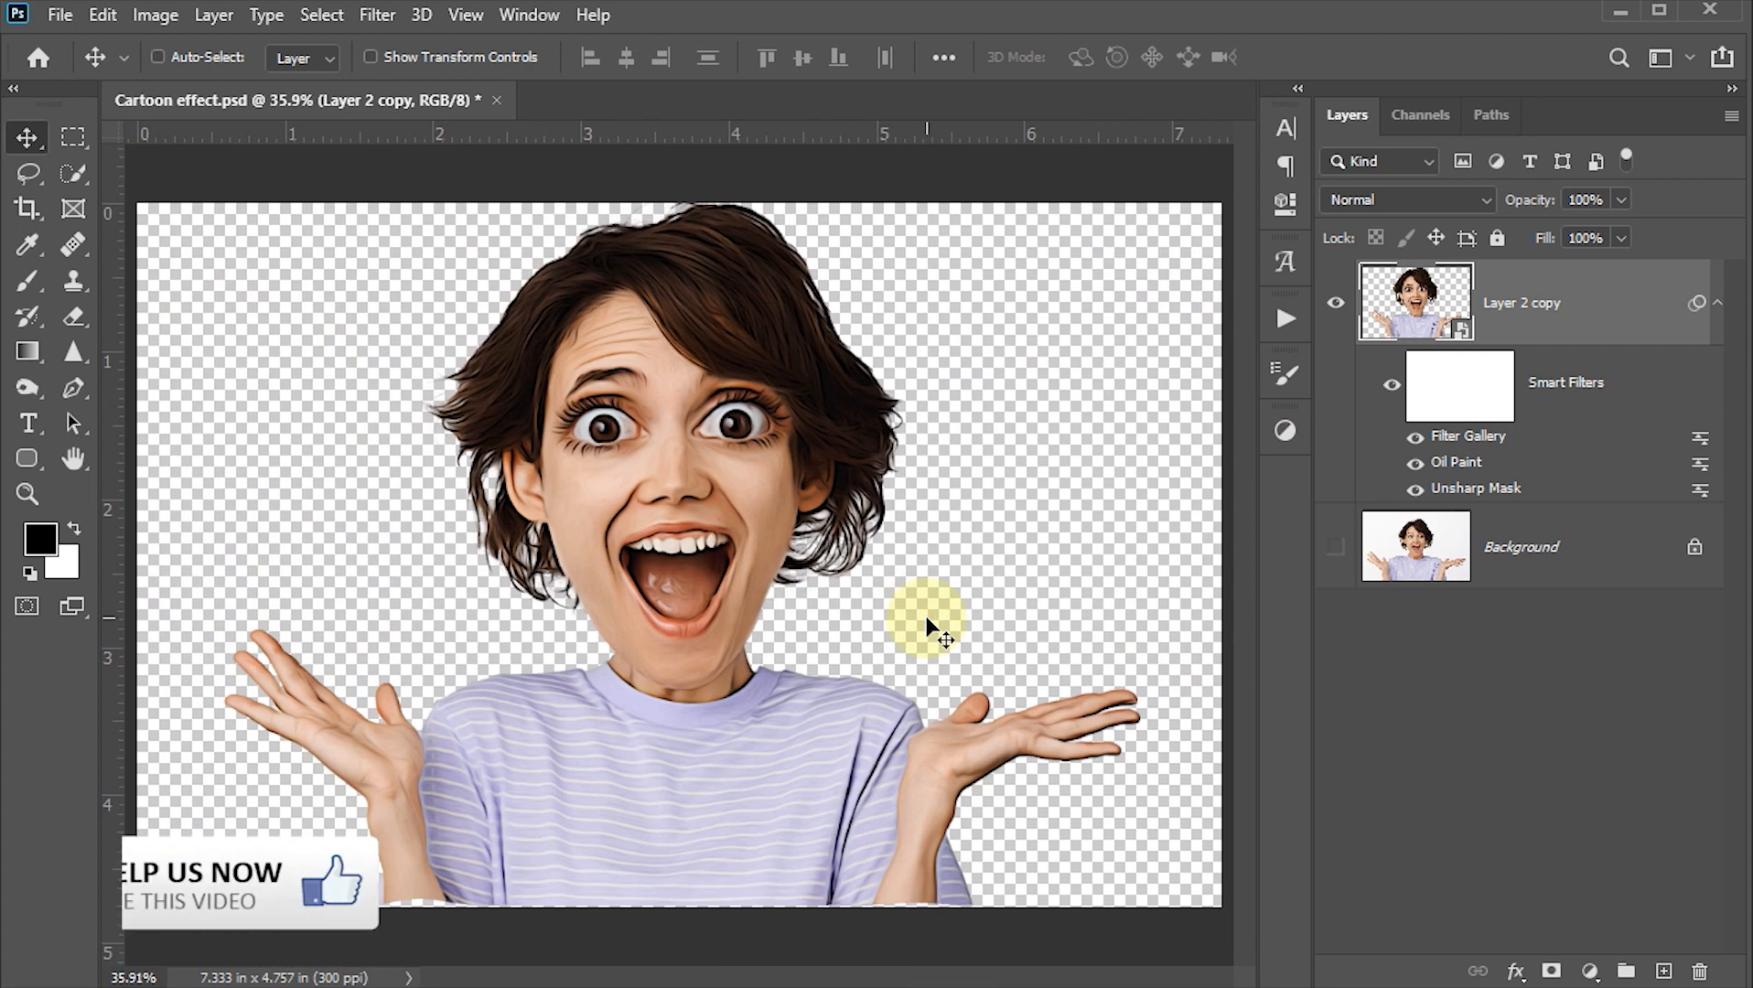
{"action": "key", "text": "ctrl+s"}
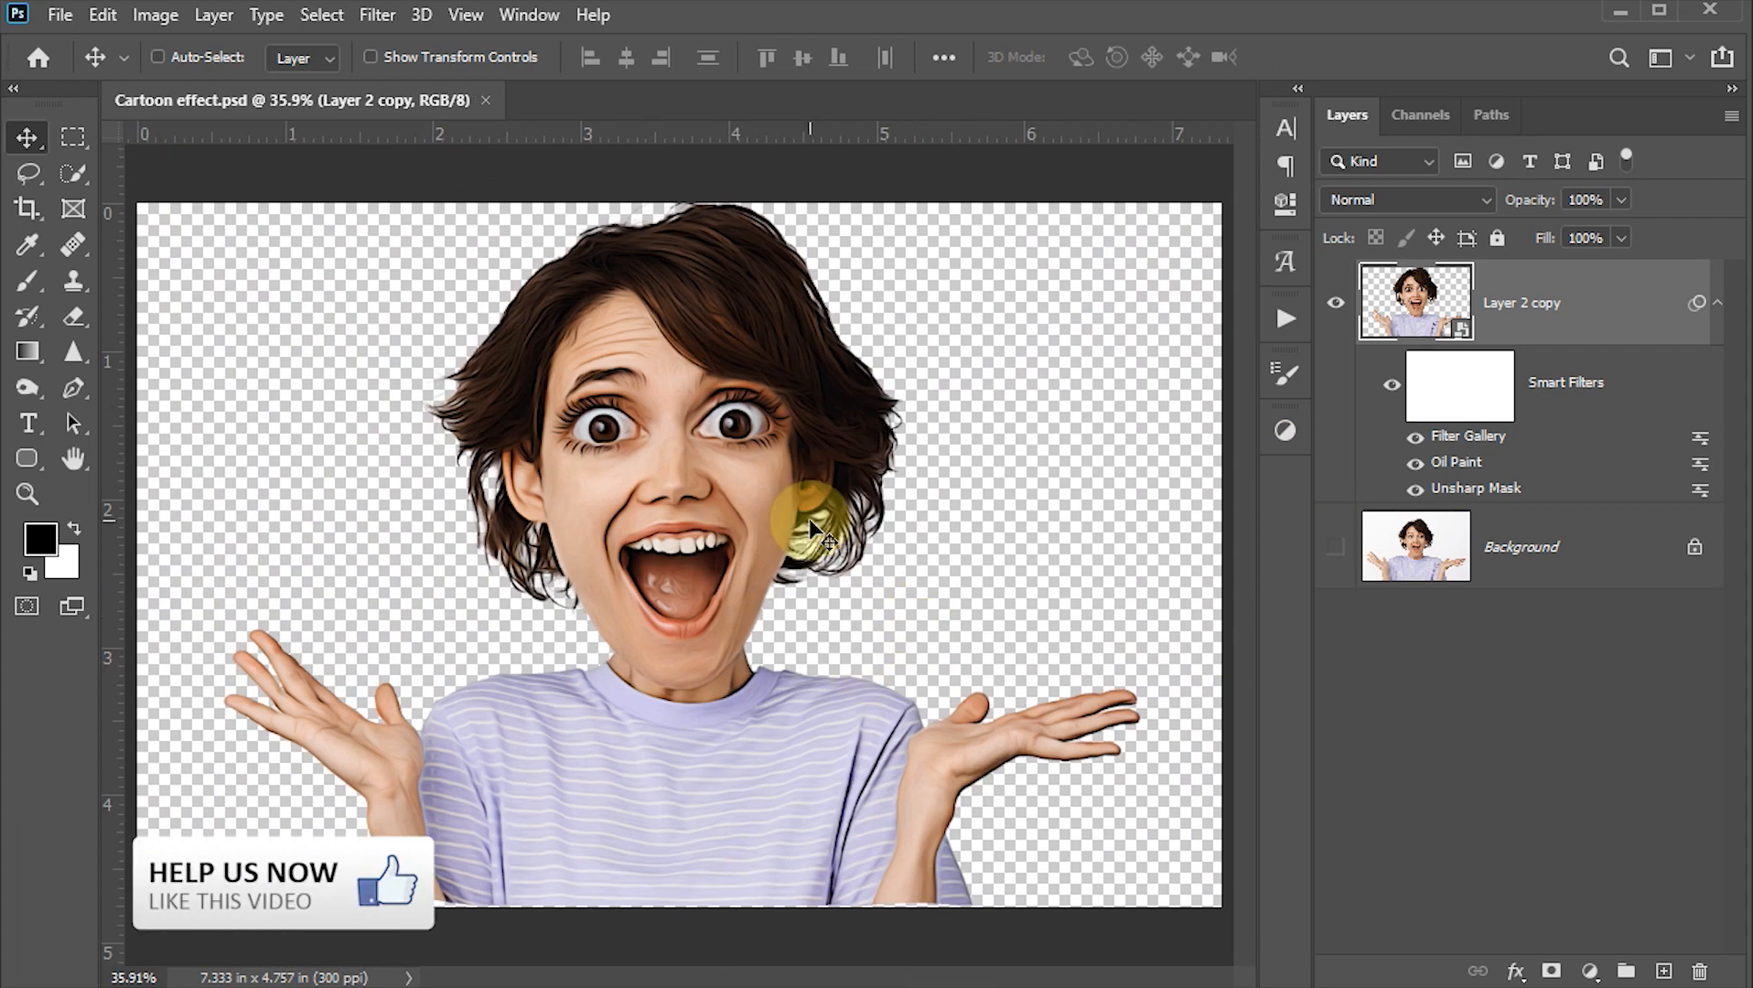
- Add a Gradient Fill layer directly above the Background layer, with Radial style, a 90° angle and Reverse enabled
{"action": "left_click", "coordinate": [1425, 535]}
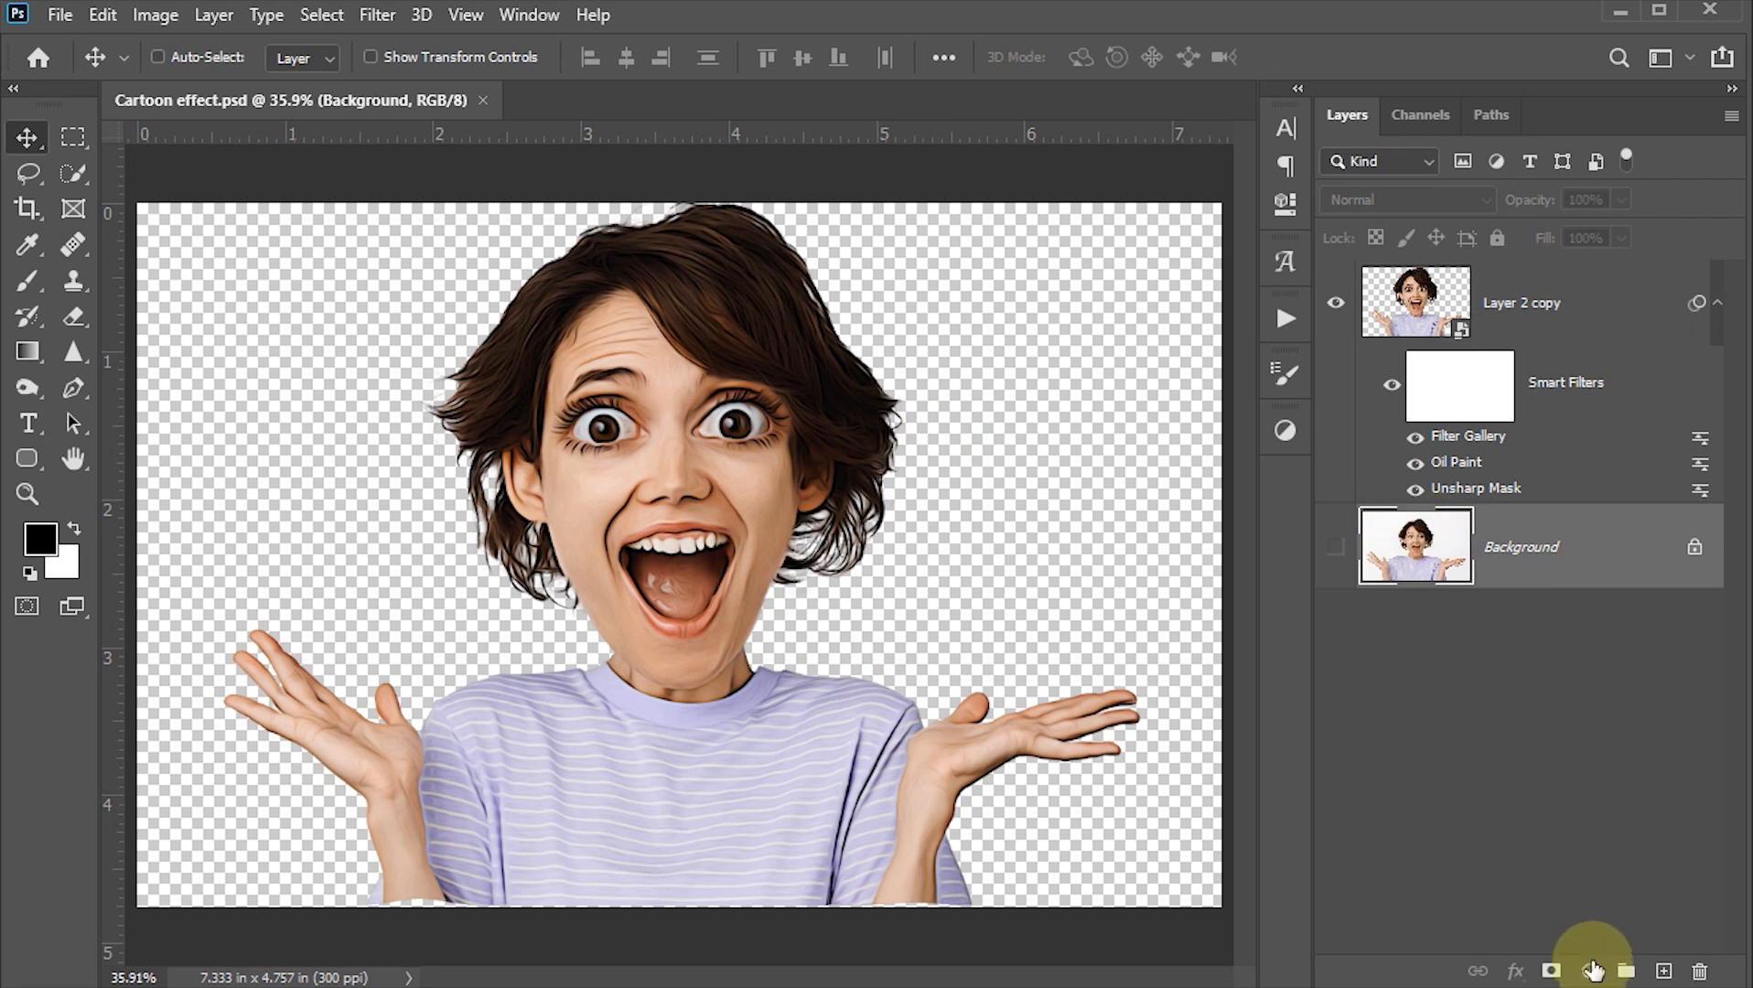
{"action": "left_click", "coordinate": [1590, 971]}
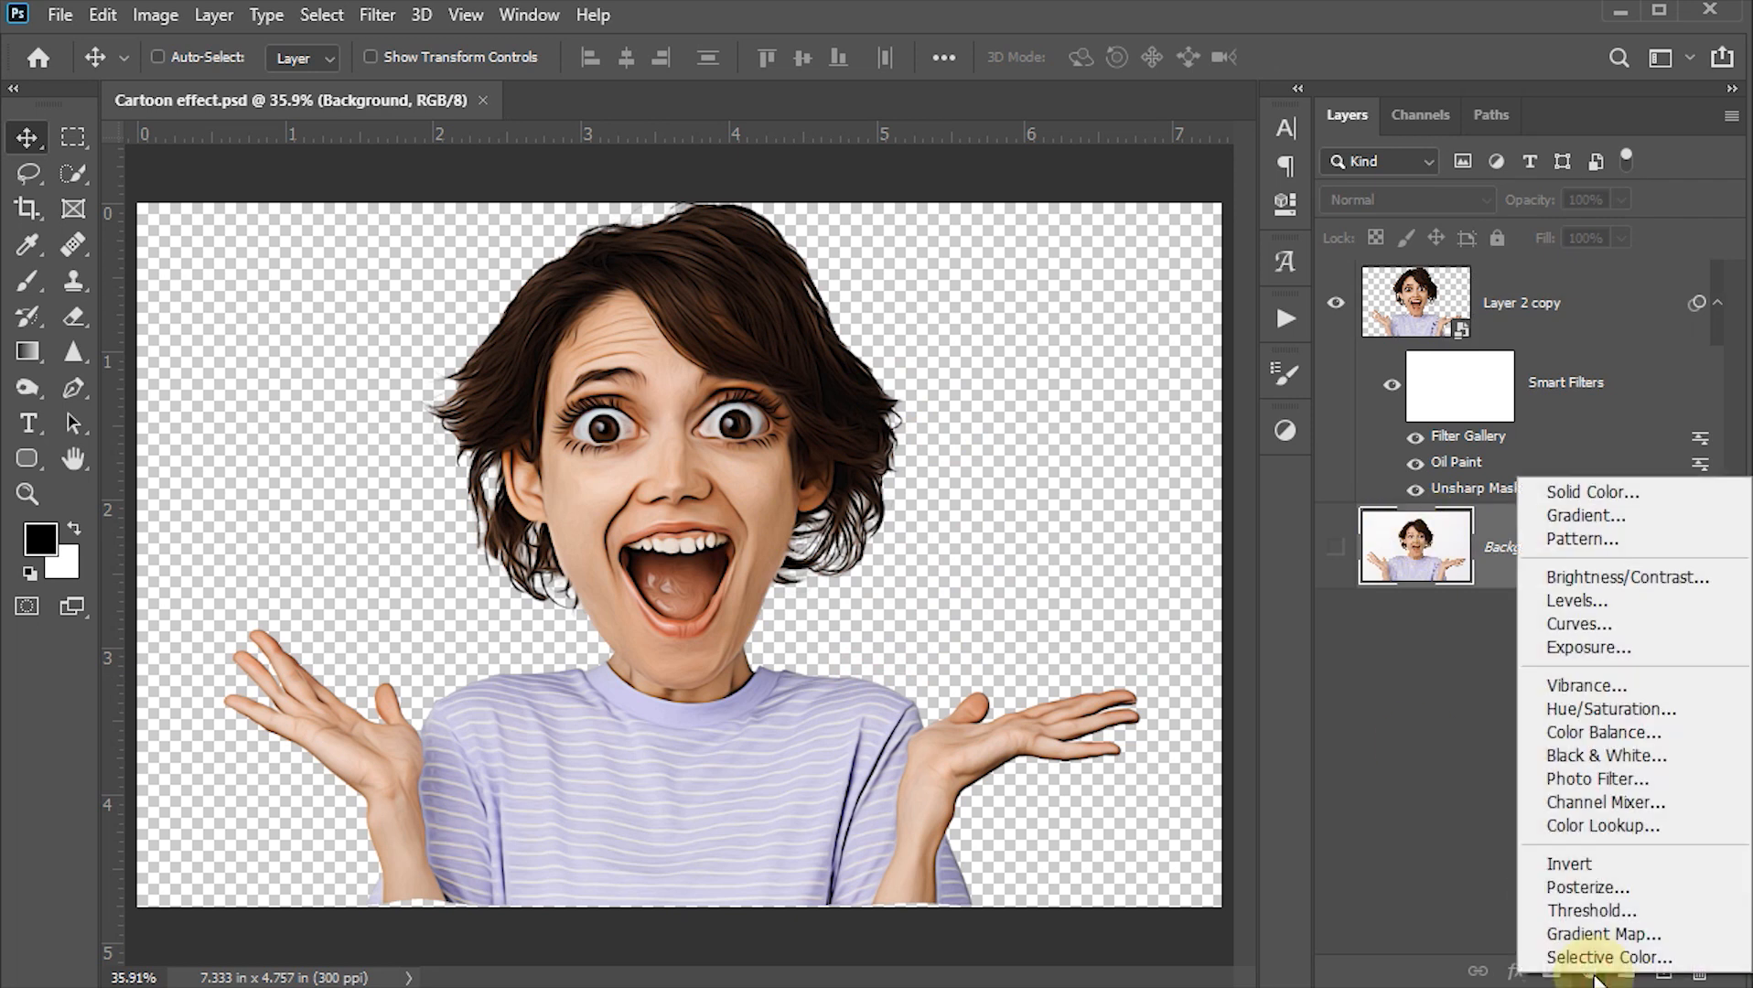
{"action": "left_click", "coordinate": [1588, 518]}
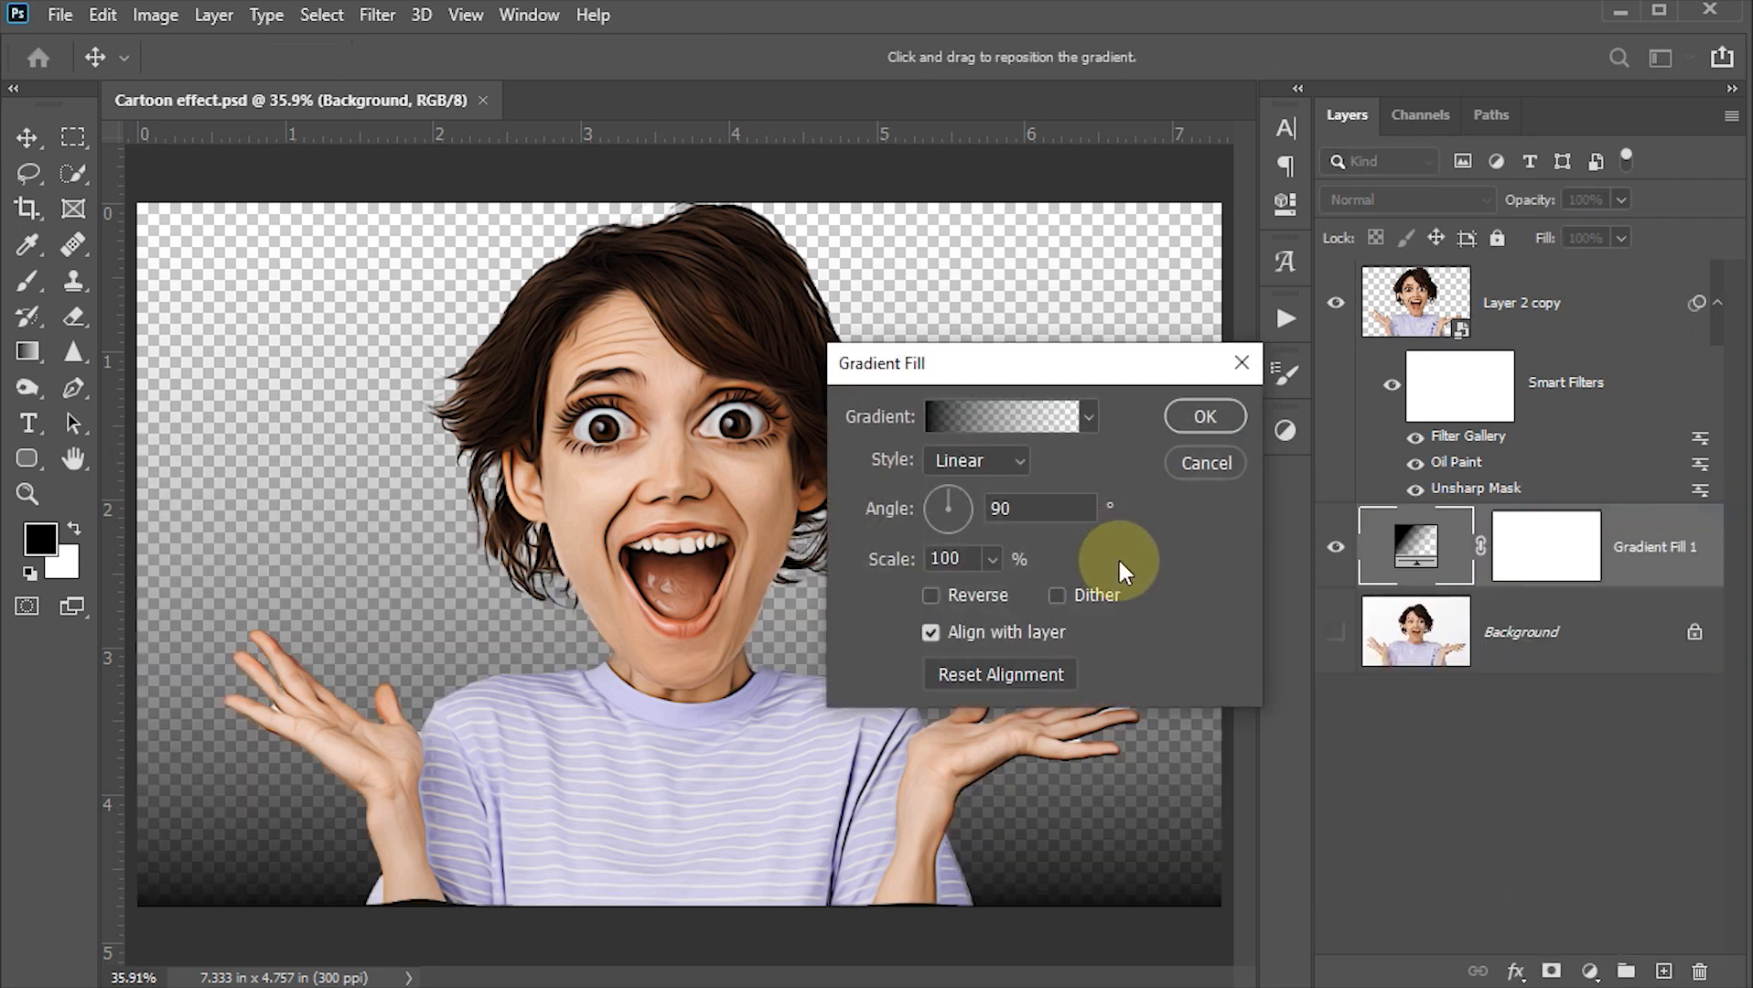
{"action": "left_click", "coordinate": [1010, 460]}
{"action": "left_click", "coordinate": [956, 510]}
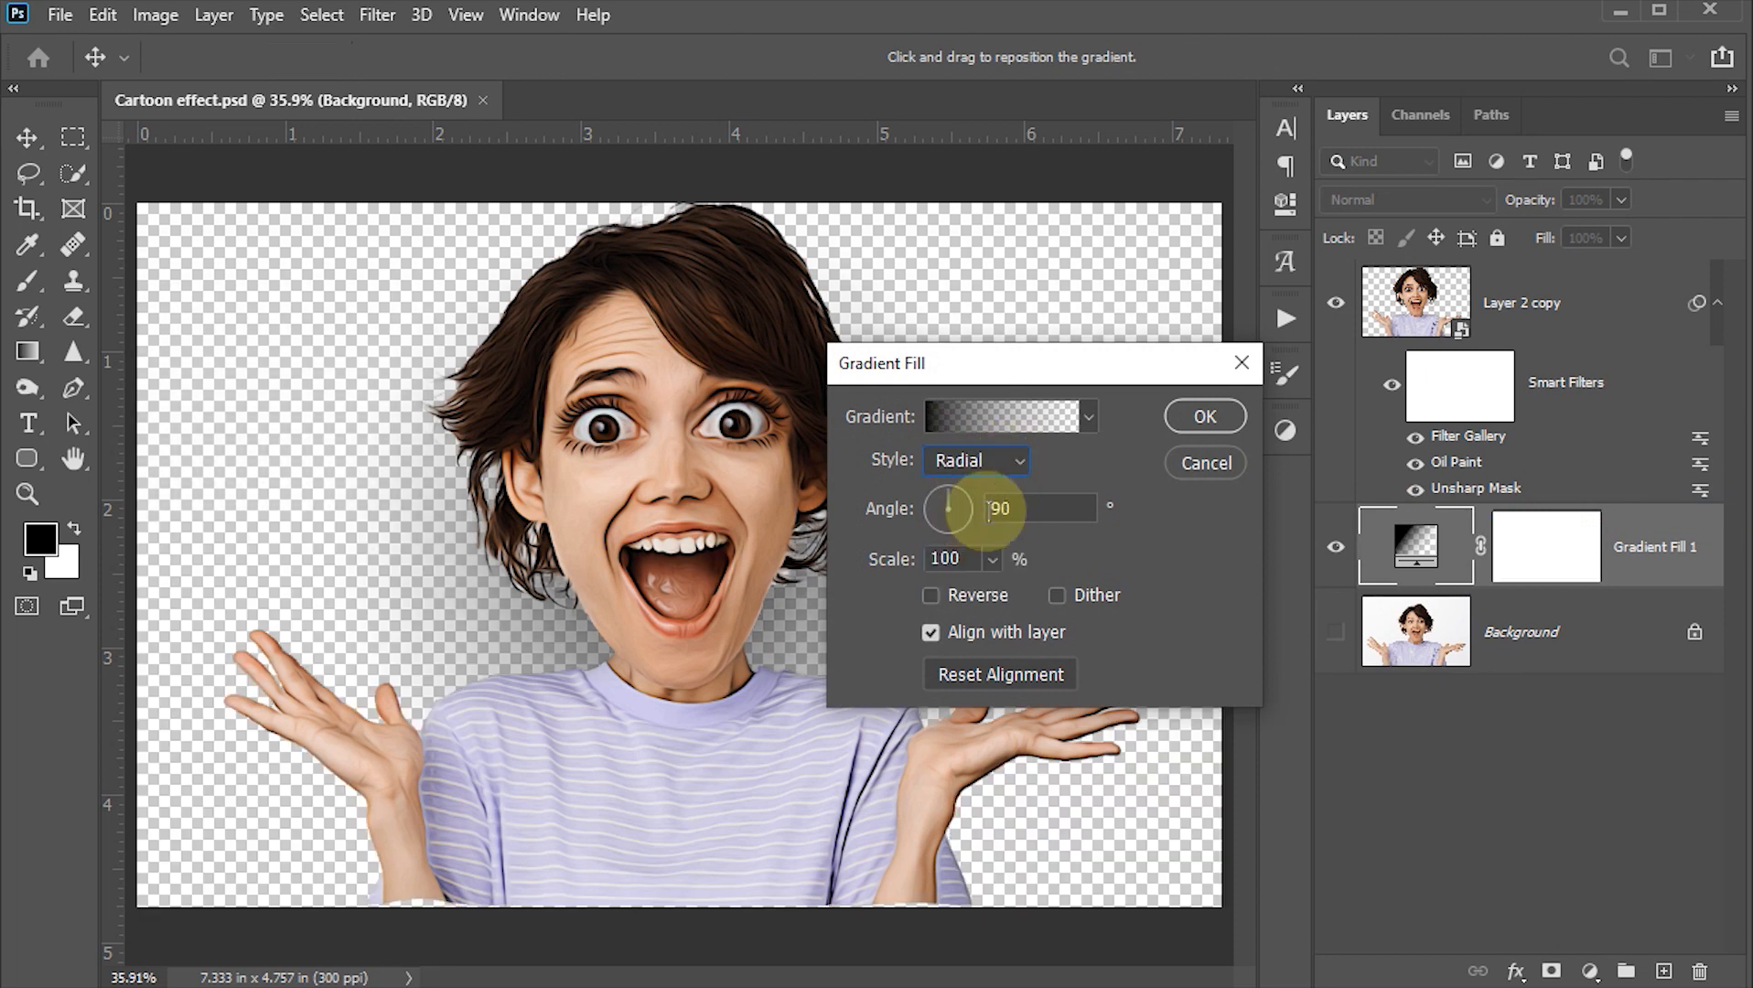
{"action": "left_click", "coordinate": [1025, 506]}
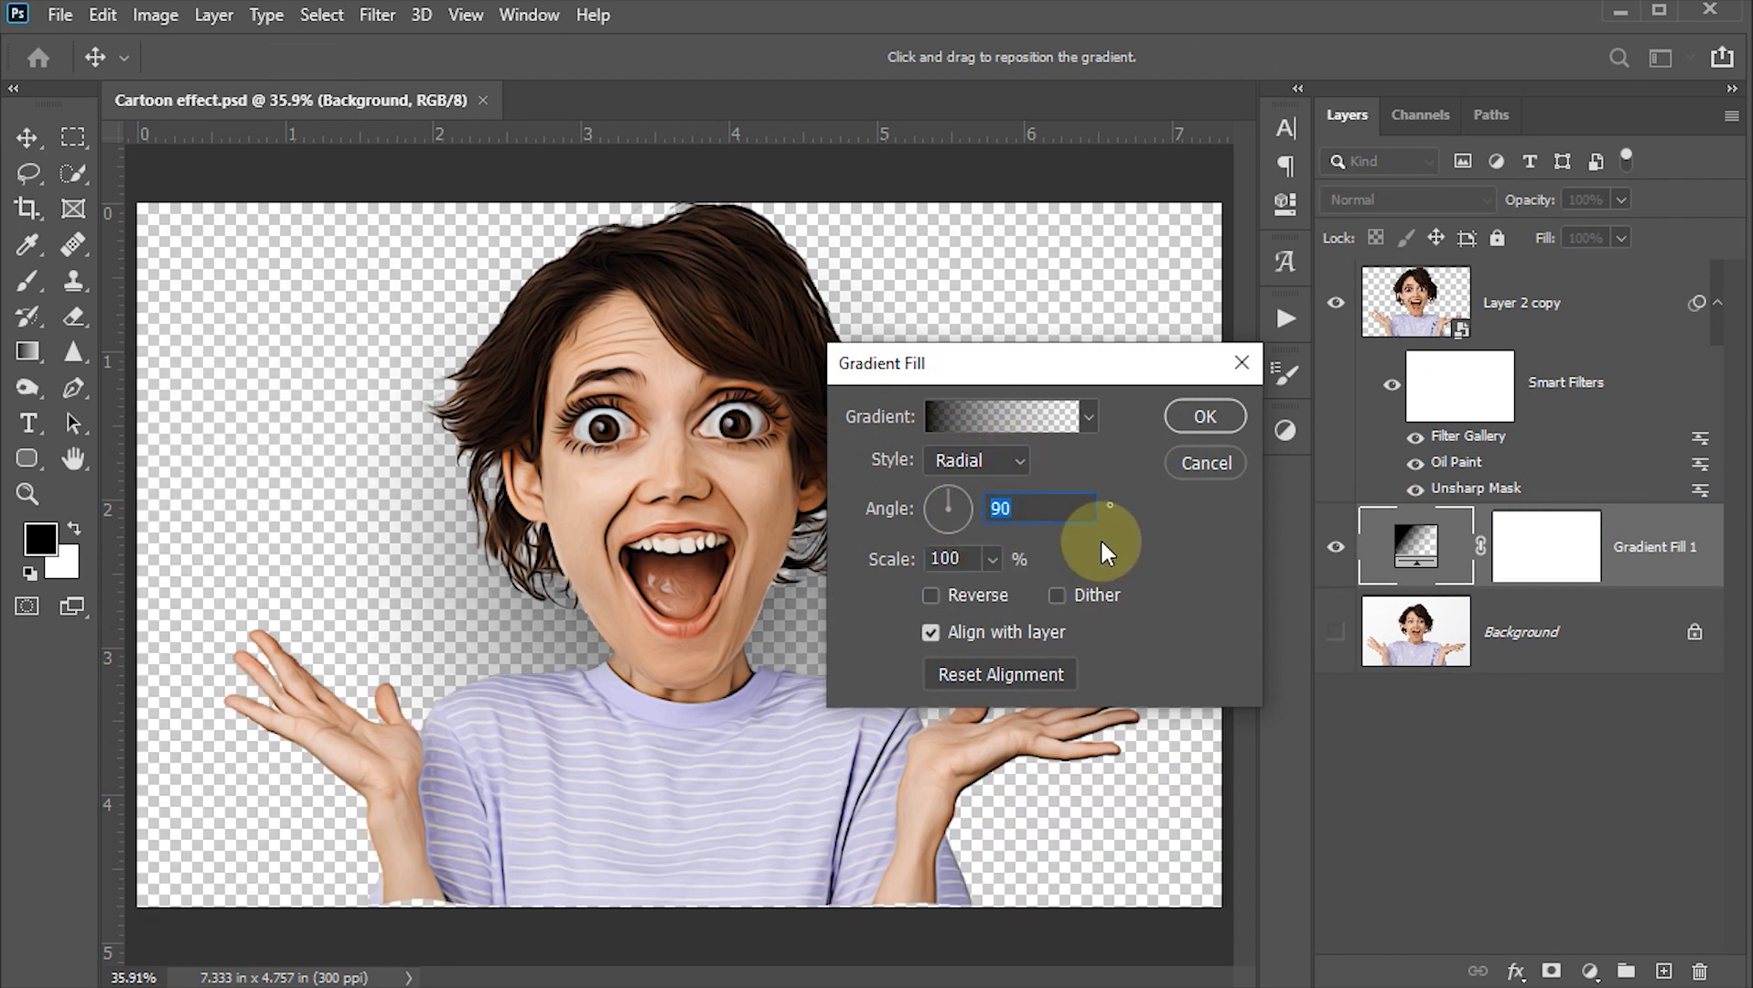
{"action": "left_click", "coordinate": [932, 592]}
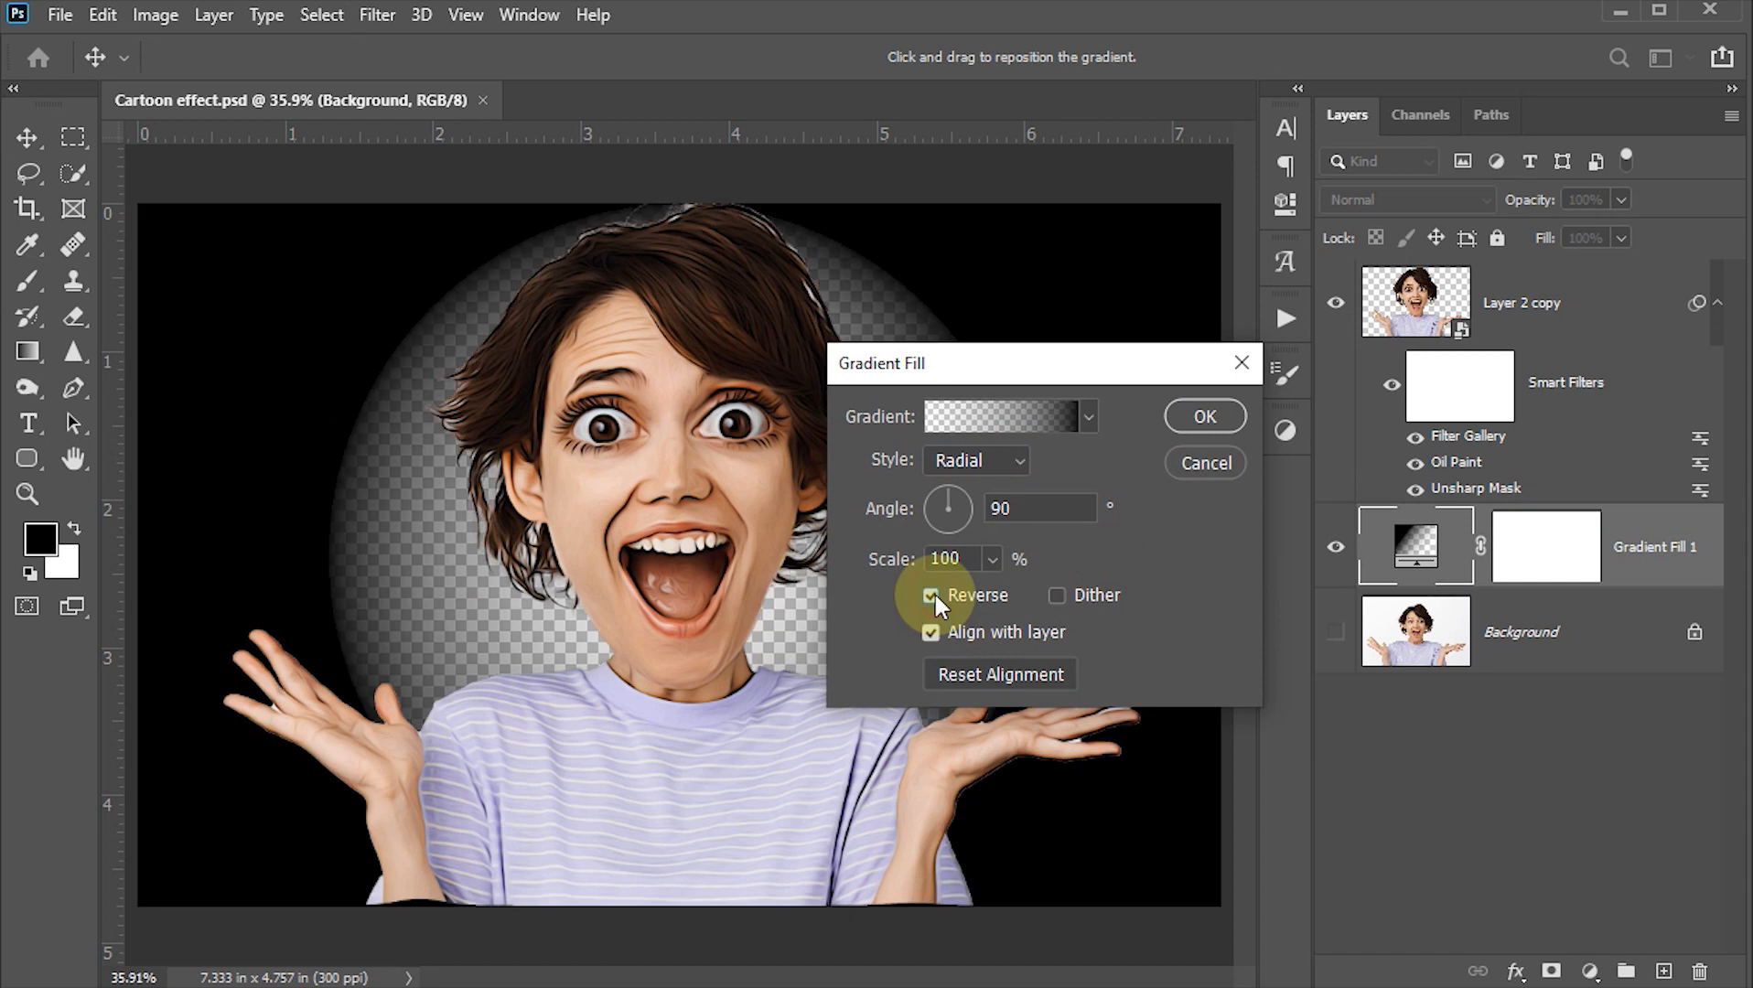
- Open the fill's gradient for editing and choose the Foreground to Background preset from the Basics group
{"action": "left_click", "coordinate": [951, 415]}
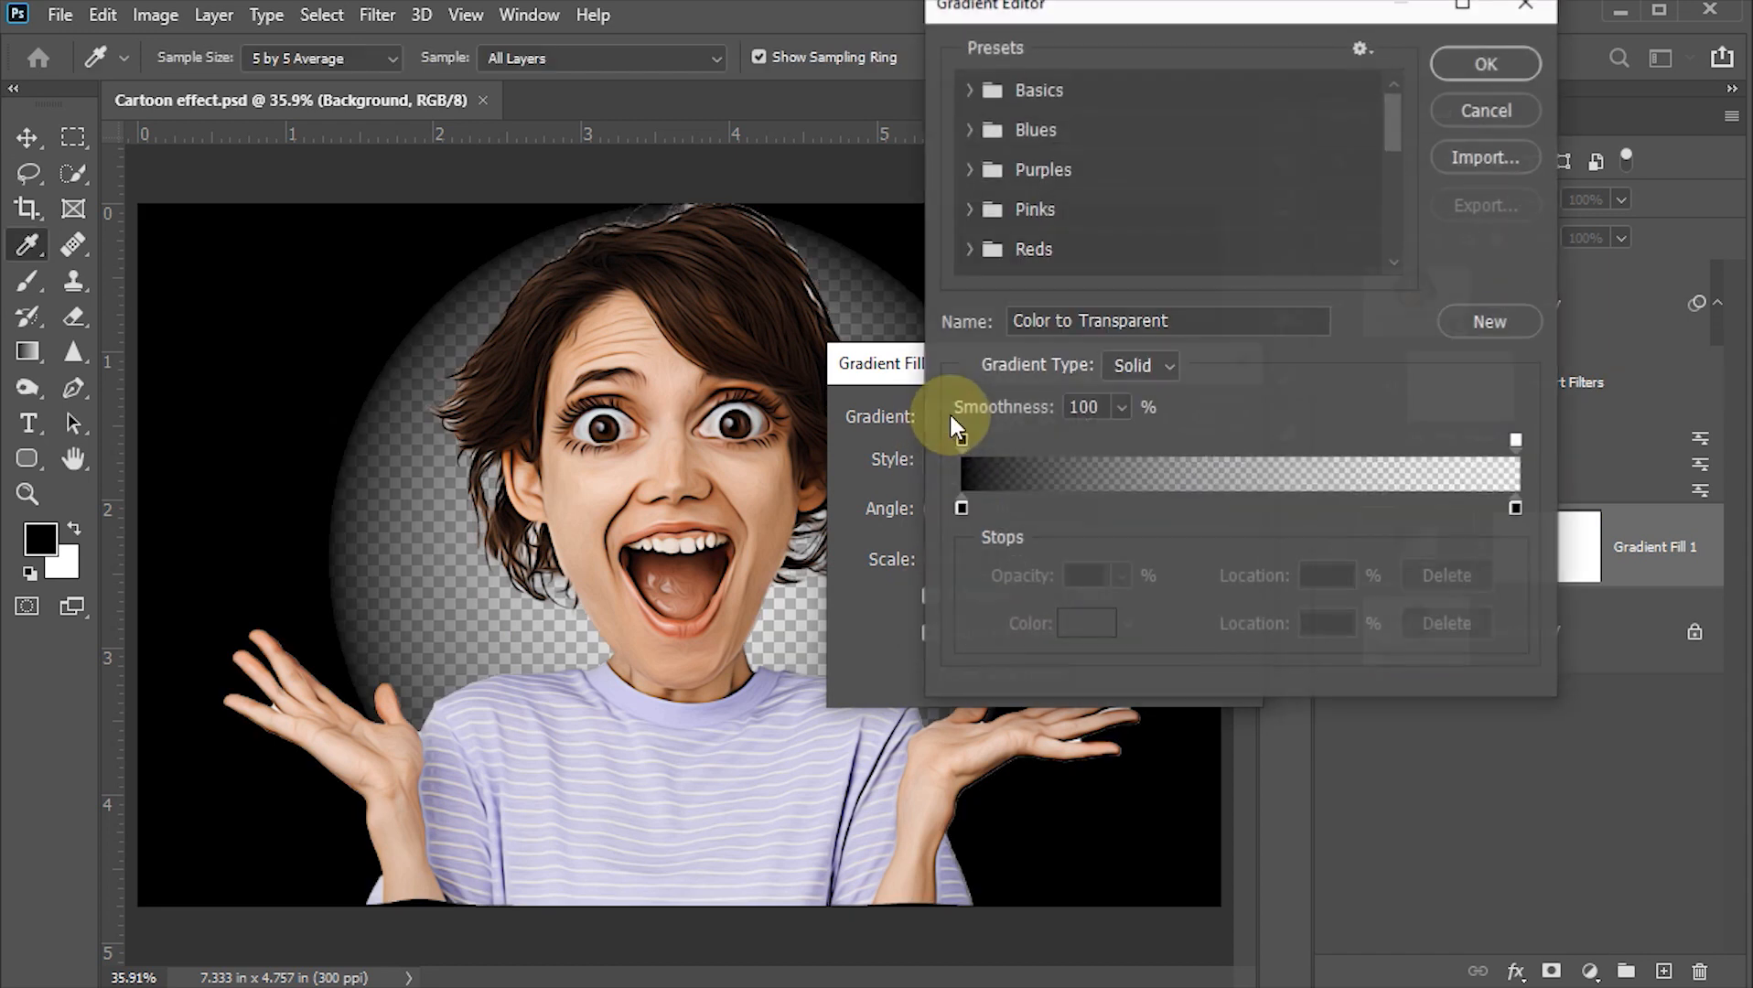
{"action": "left_click", "coordinate": [967, 88]}
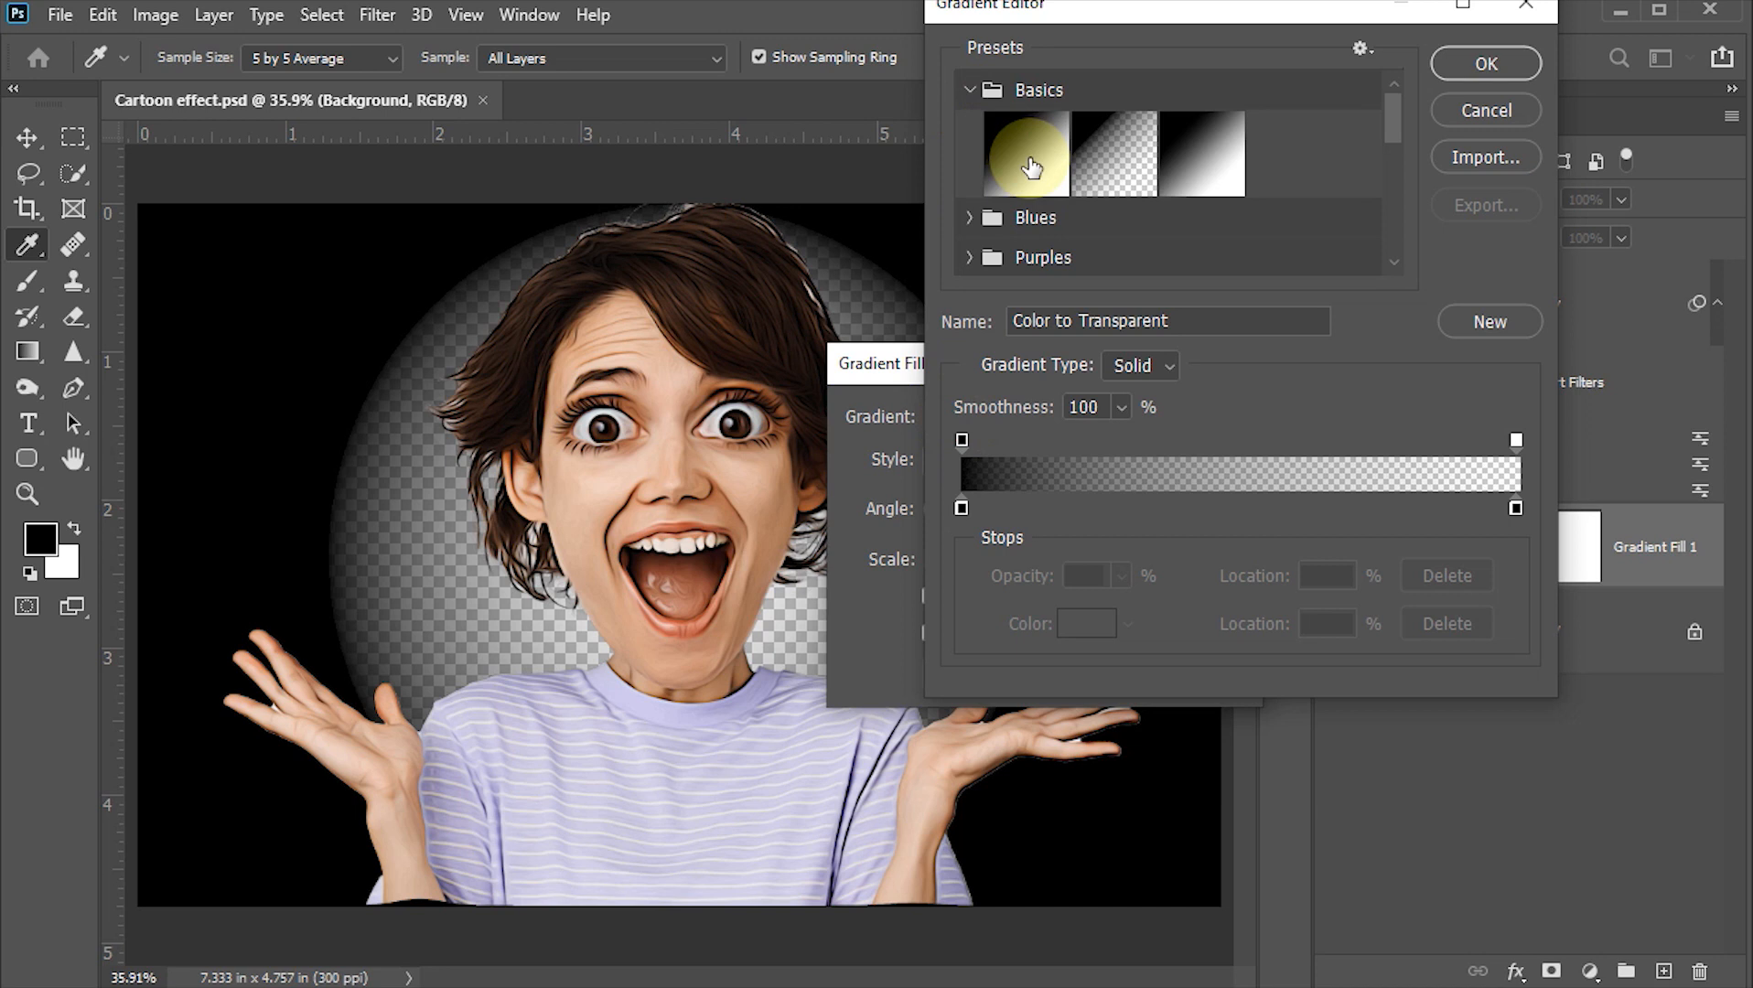
{"action": "left_click", "coordinate": [1030, 165]}
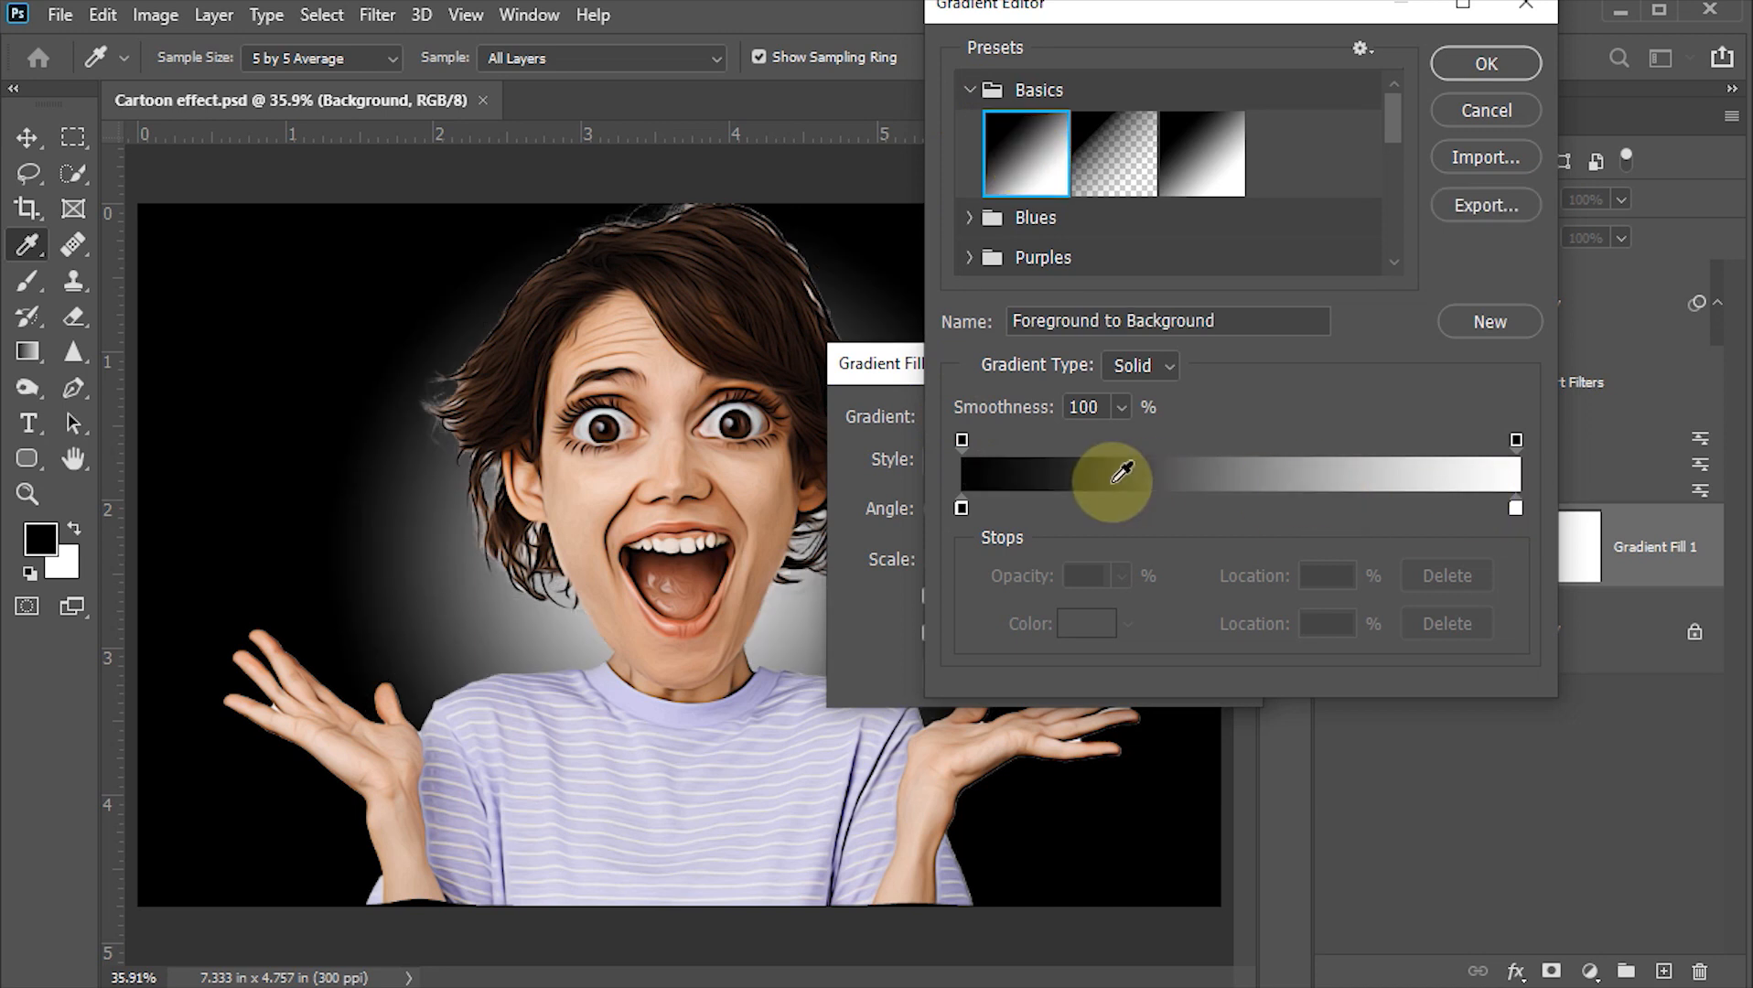
- Change the gradient's black color stop at location 0% to pale yellow #fff8af, and accept the edited gradient
{"action": "left_click", "coordinate": [1516, 508]}
{"action": "left_click", "coordinate": [961, 508]}
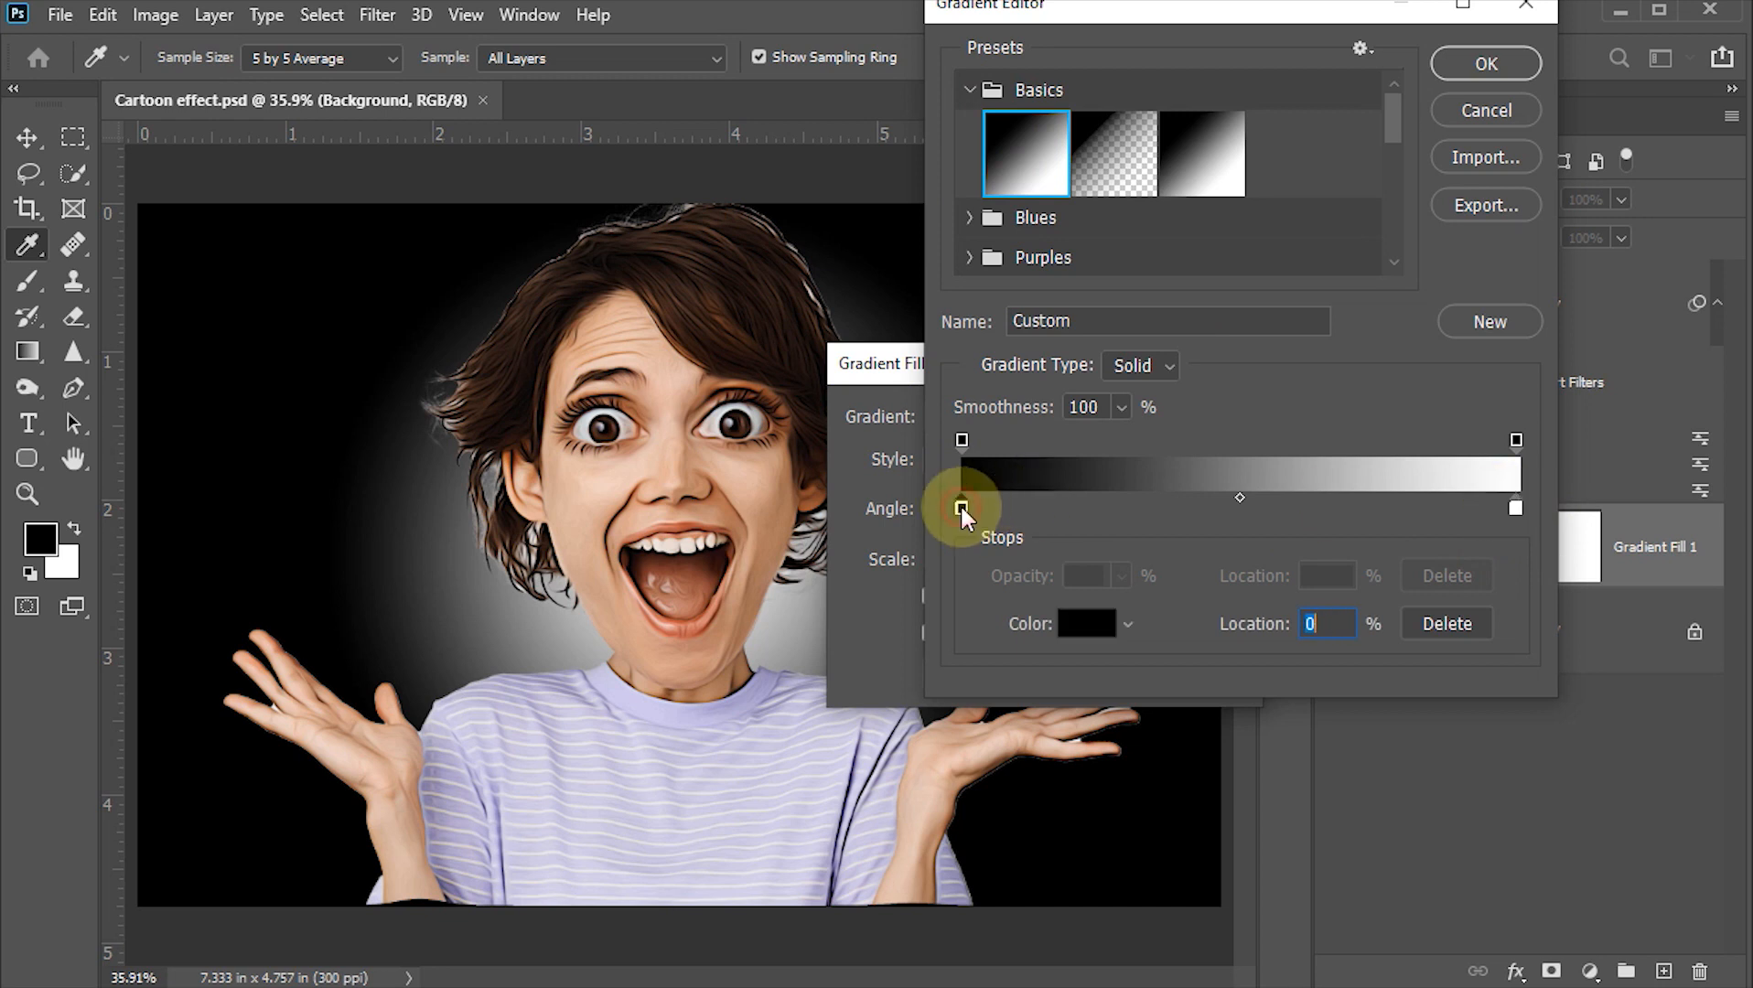
{"action": "double_click", "coordinate": [961, 508]}
{"action": "left_click_drag", "start_coordinate": [1179, 438], "coordinate": [1265, 330]}
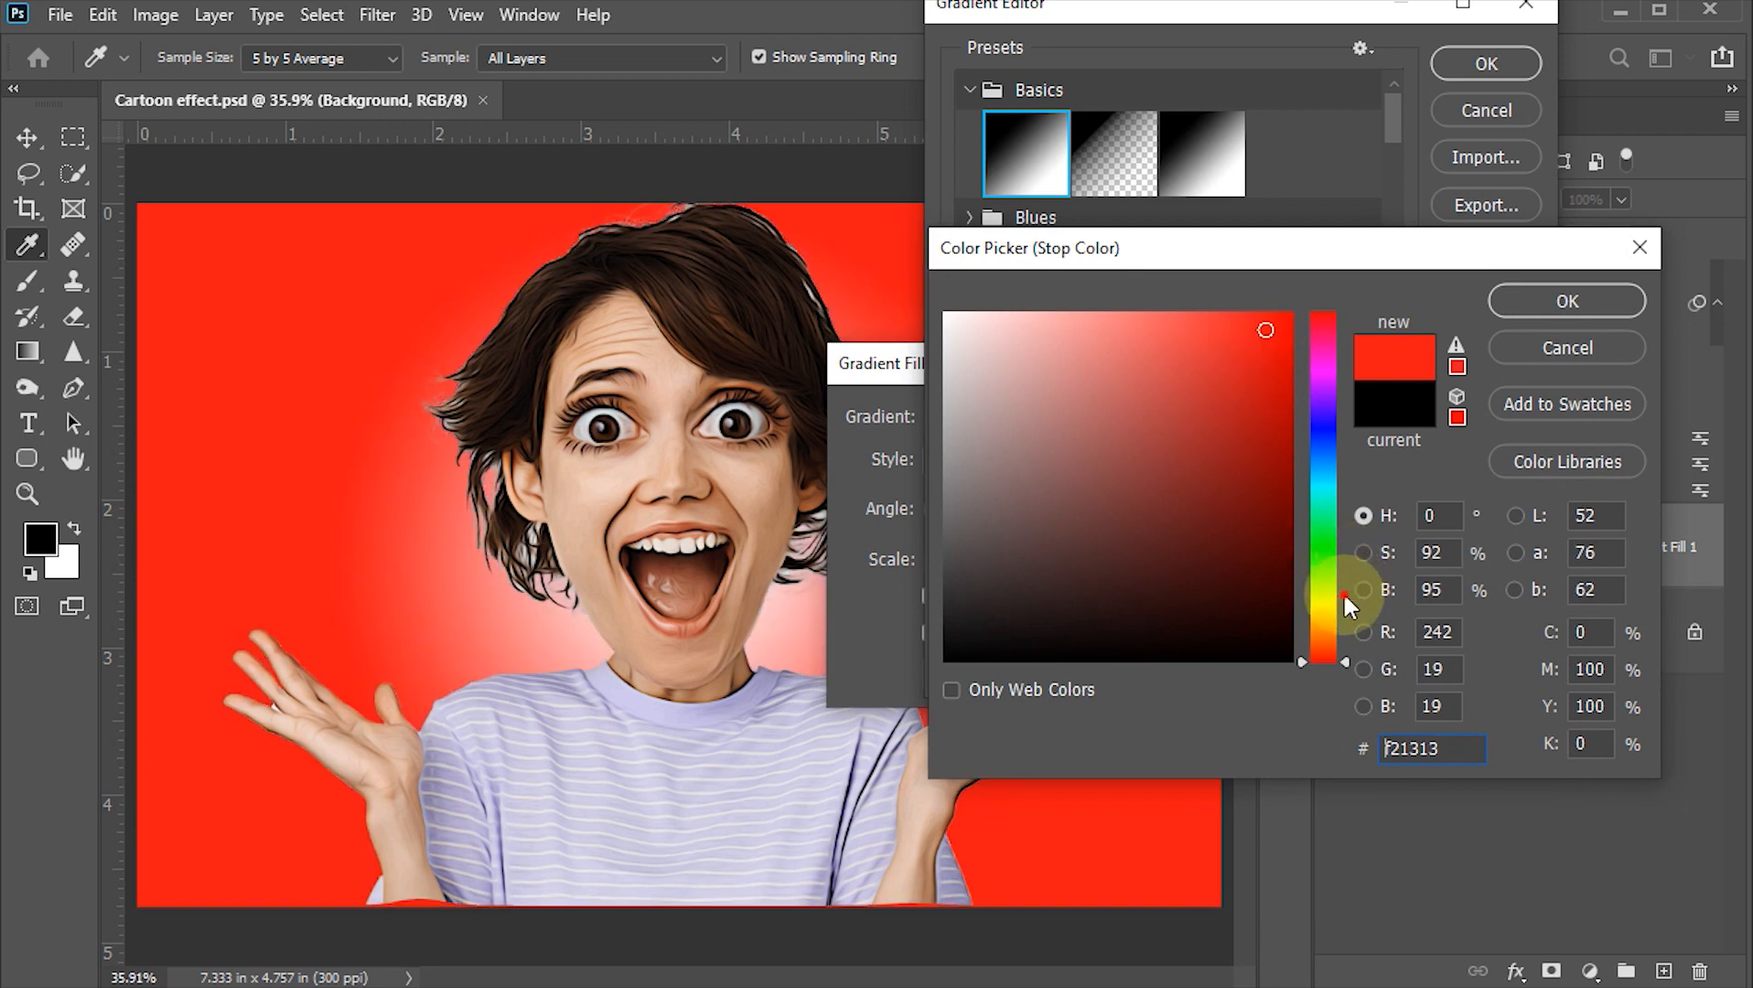
{"action": "left_click_drag", "start_coordinate": [1342, 592], "coordinate": [1343, 603]}
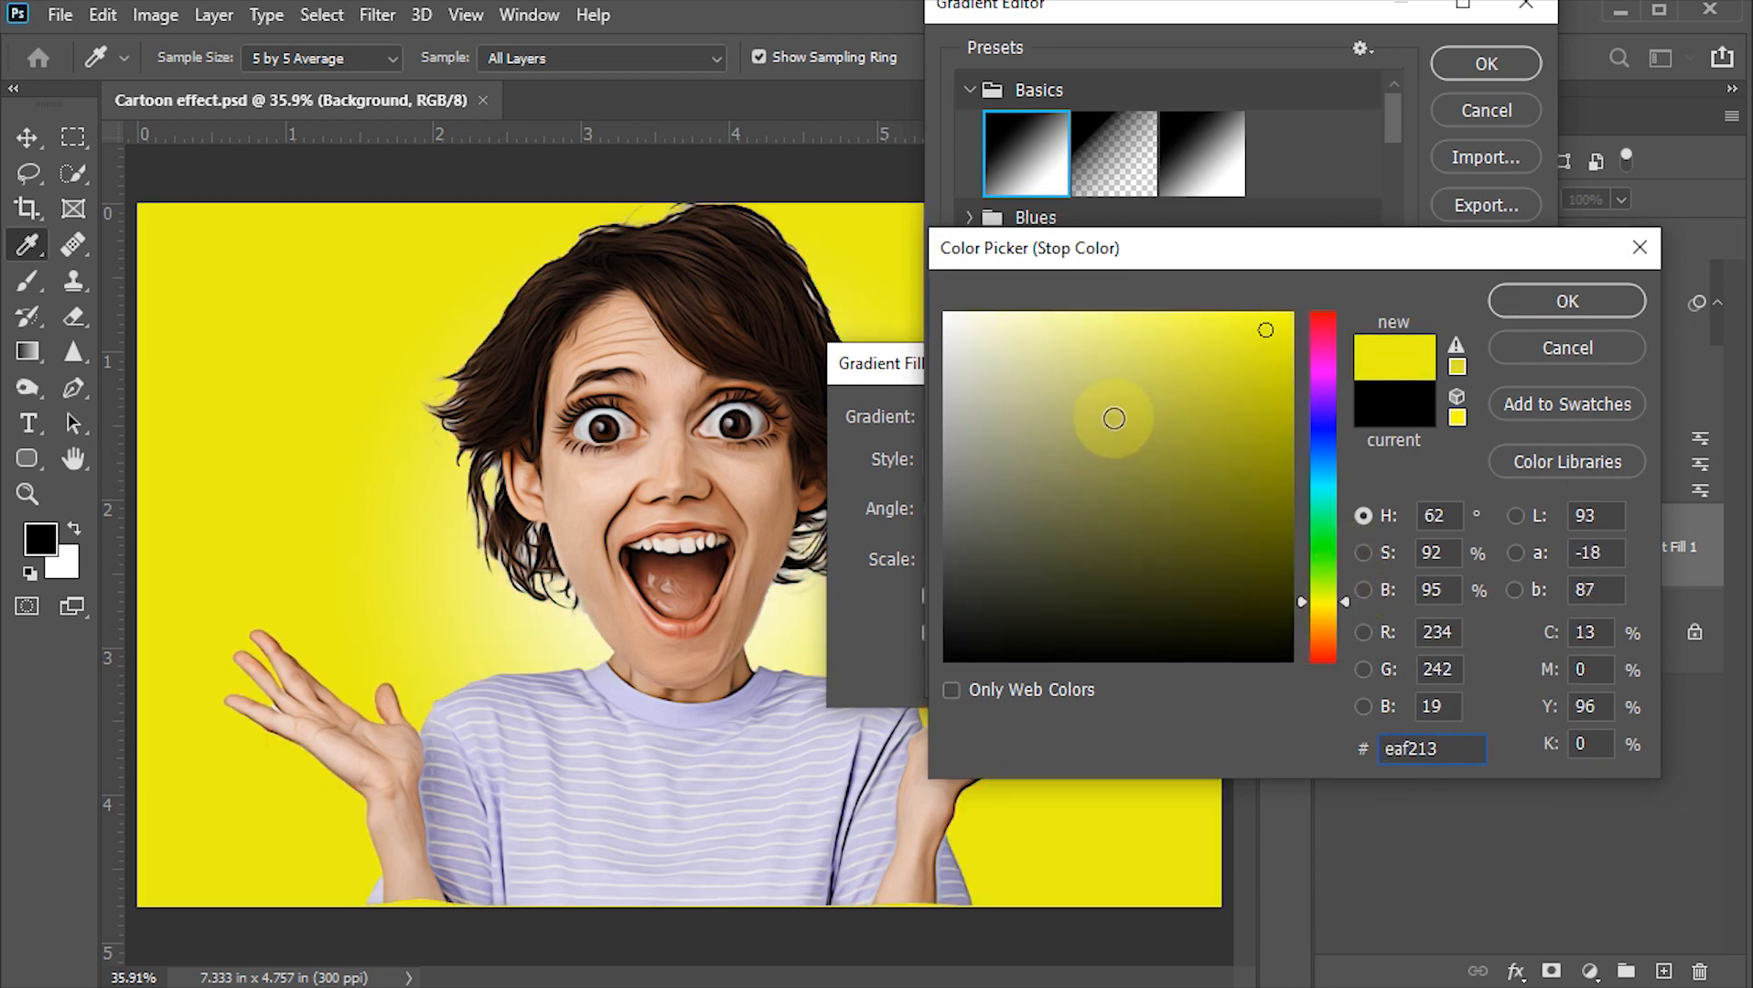
{"action": "mouse_move", "coordinate": [1107, 386]}
{"action": "left_mouse_down"}
{"action": "mouse_move", "coordinate": [1010, 301]}
{"action": "mouse_move", "coordinate": [1025, 292]}
{"action": "left_mouse_up"}
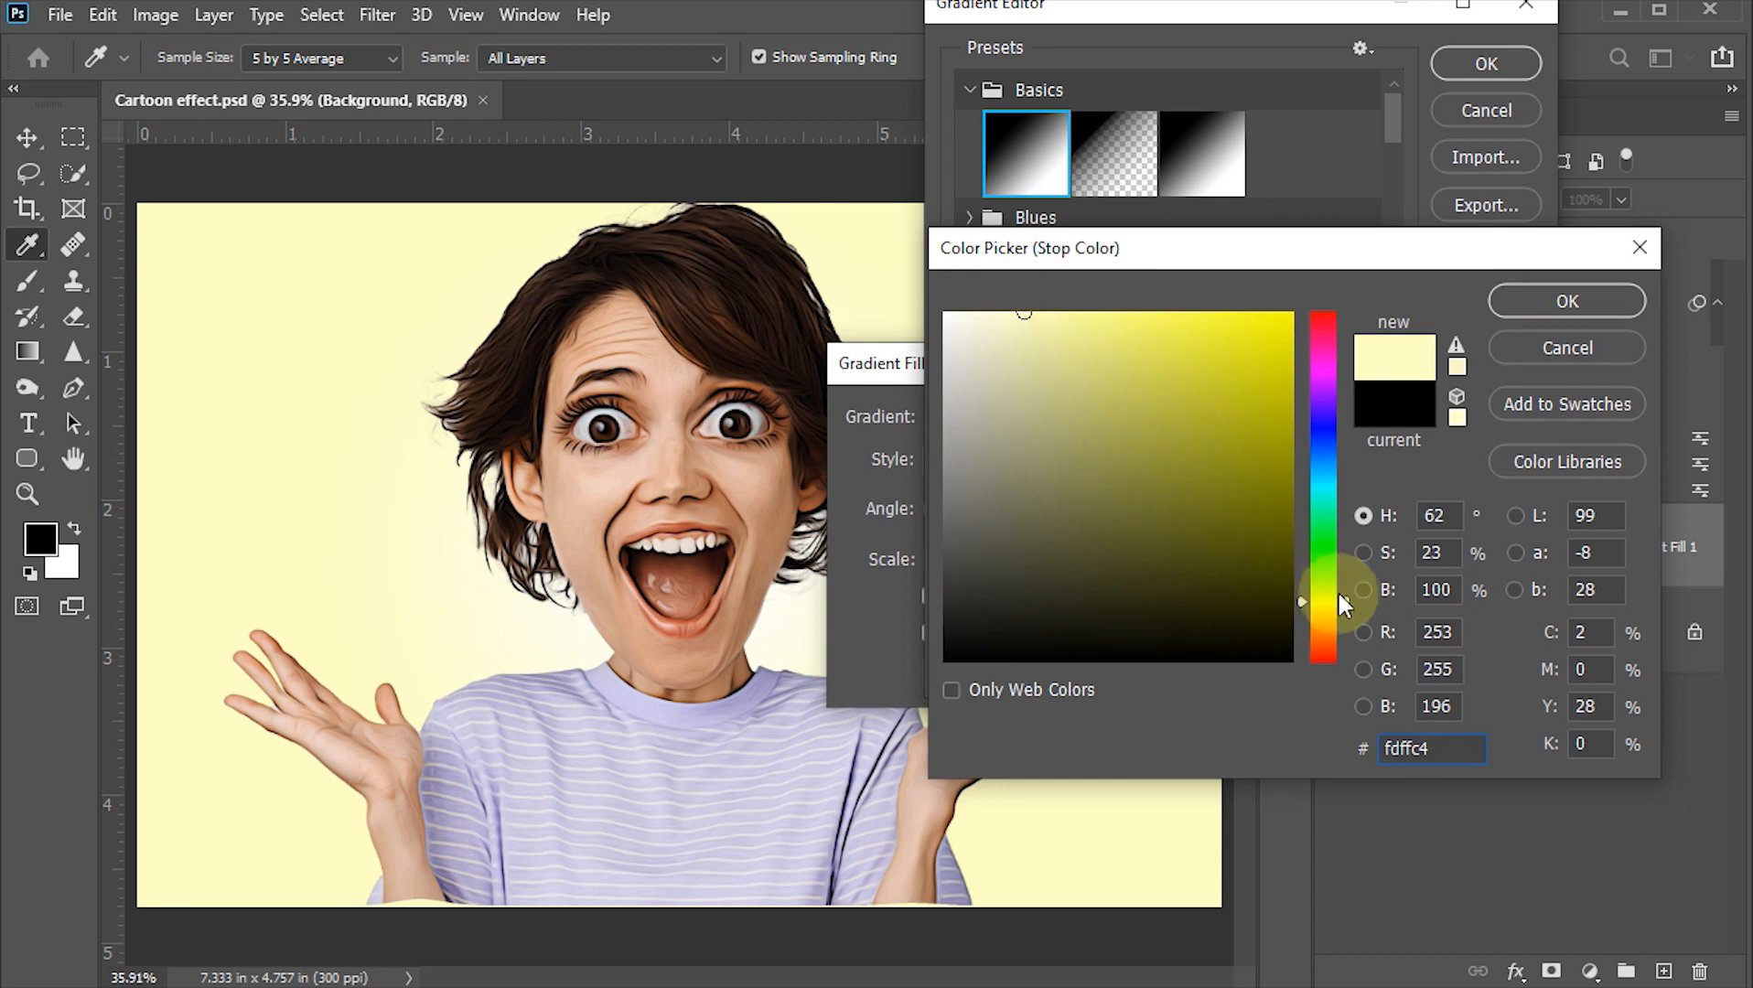
{"action": "left_click_drag", "start_coordinate": [1341, 596], "coordinate": [1346, 604]}
{"action": "left_click_drag", "start_coordinate": [1061, 321], "coordinate": [1054, 317]}
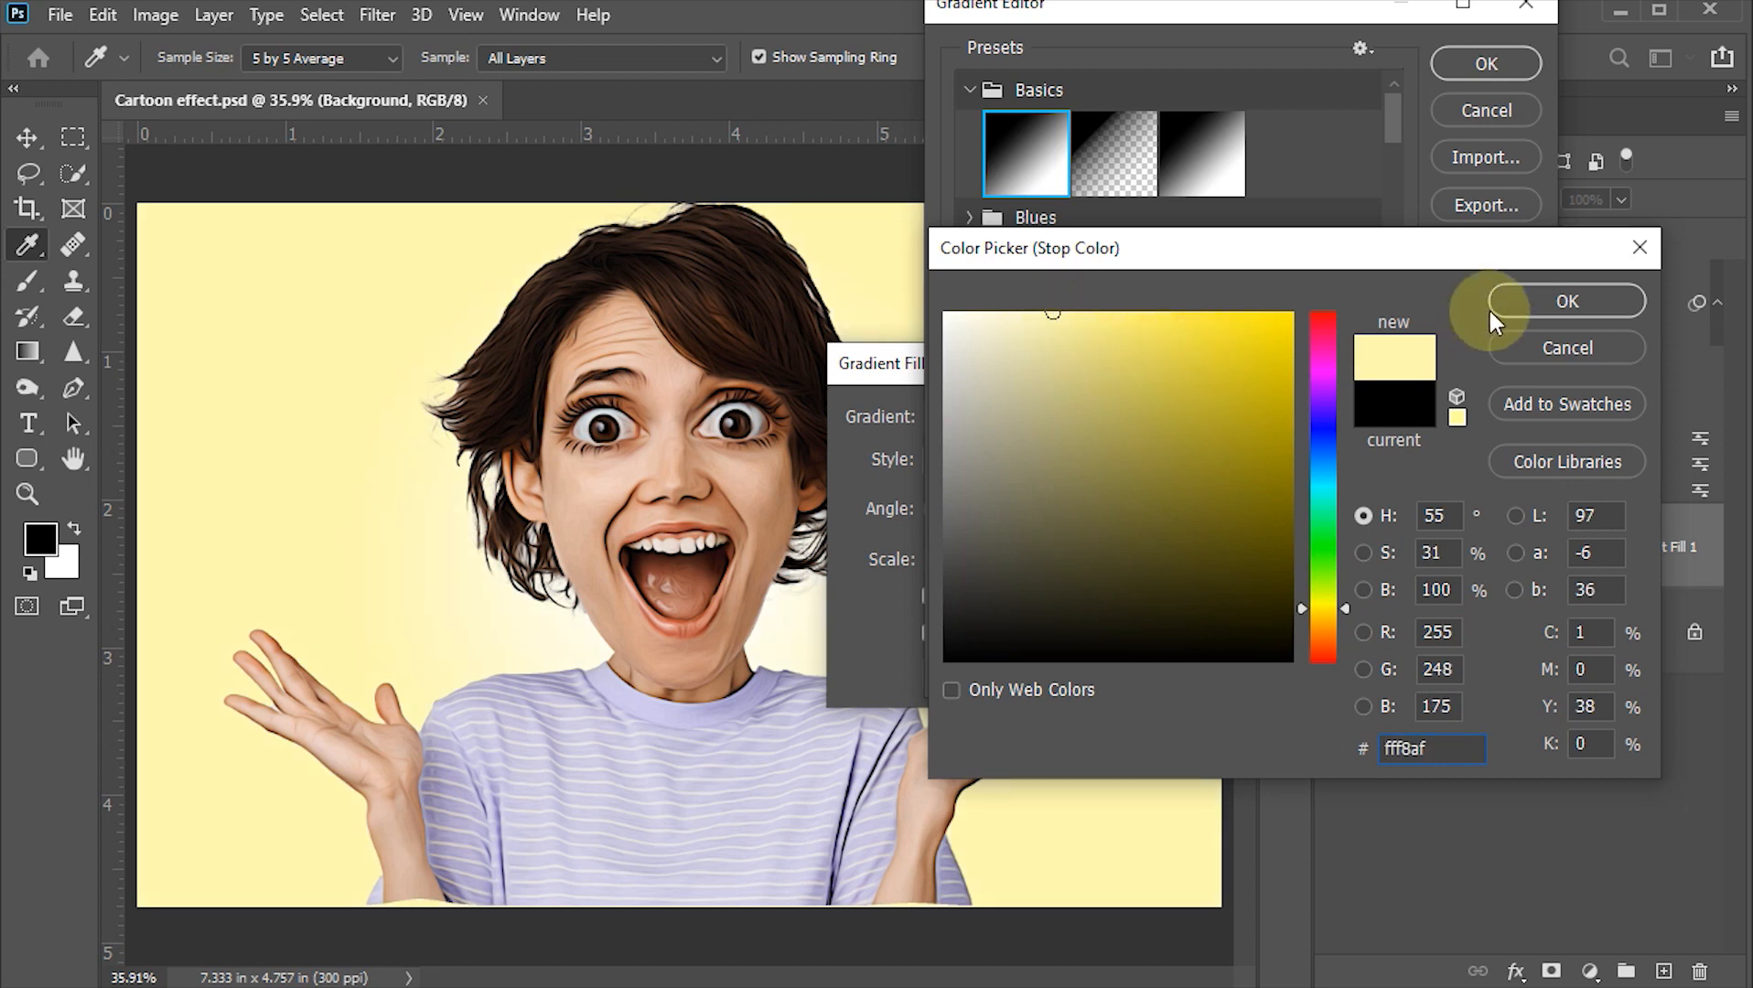
{"action": "left_click", "coordinate": [1547, 300]}
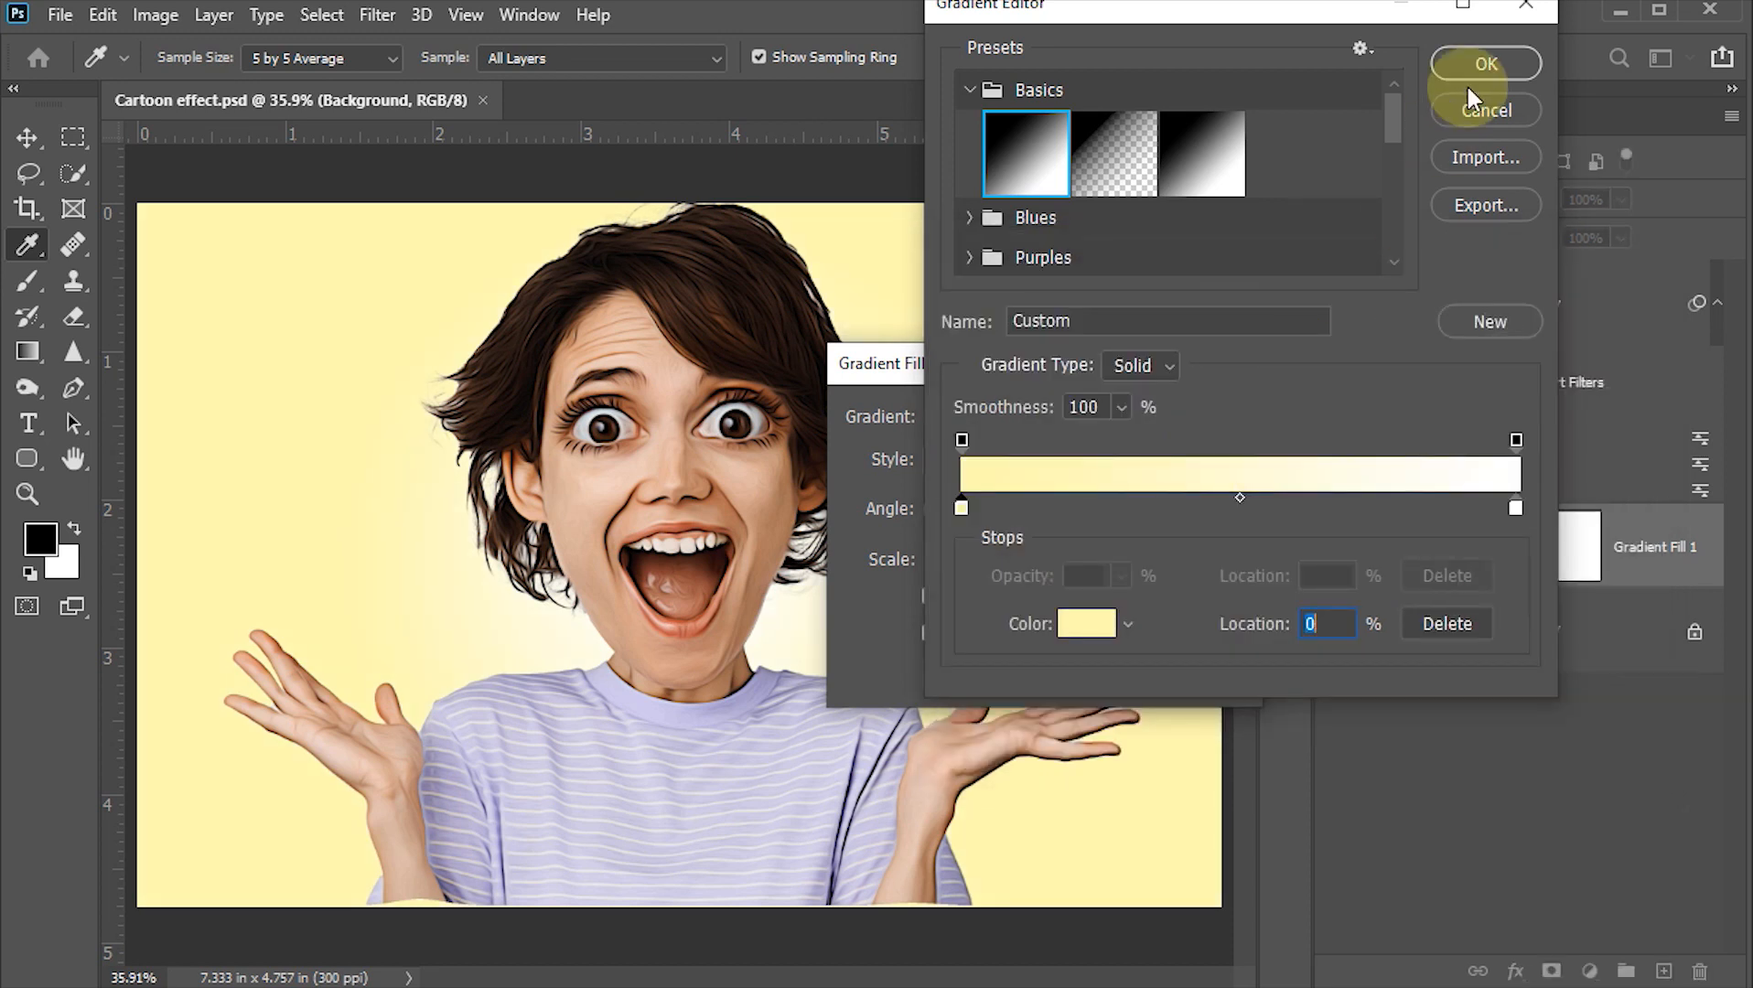
{"action": "left_click", "coordinate": [1477, 61]}
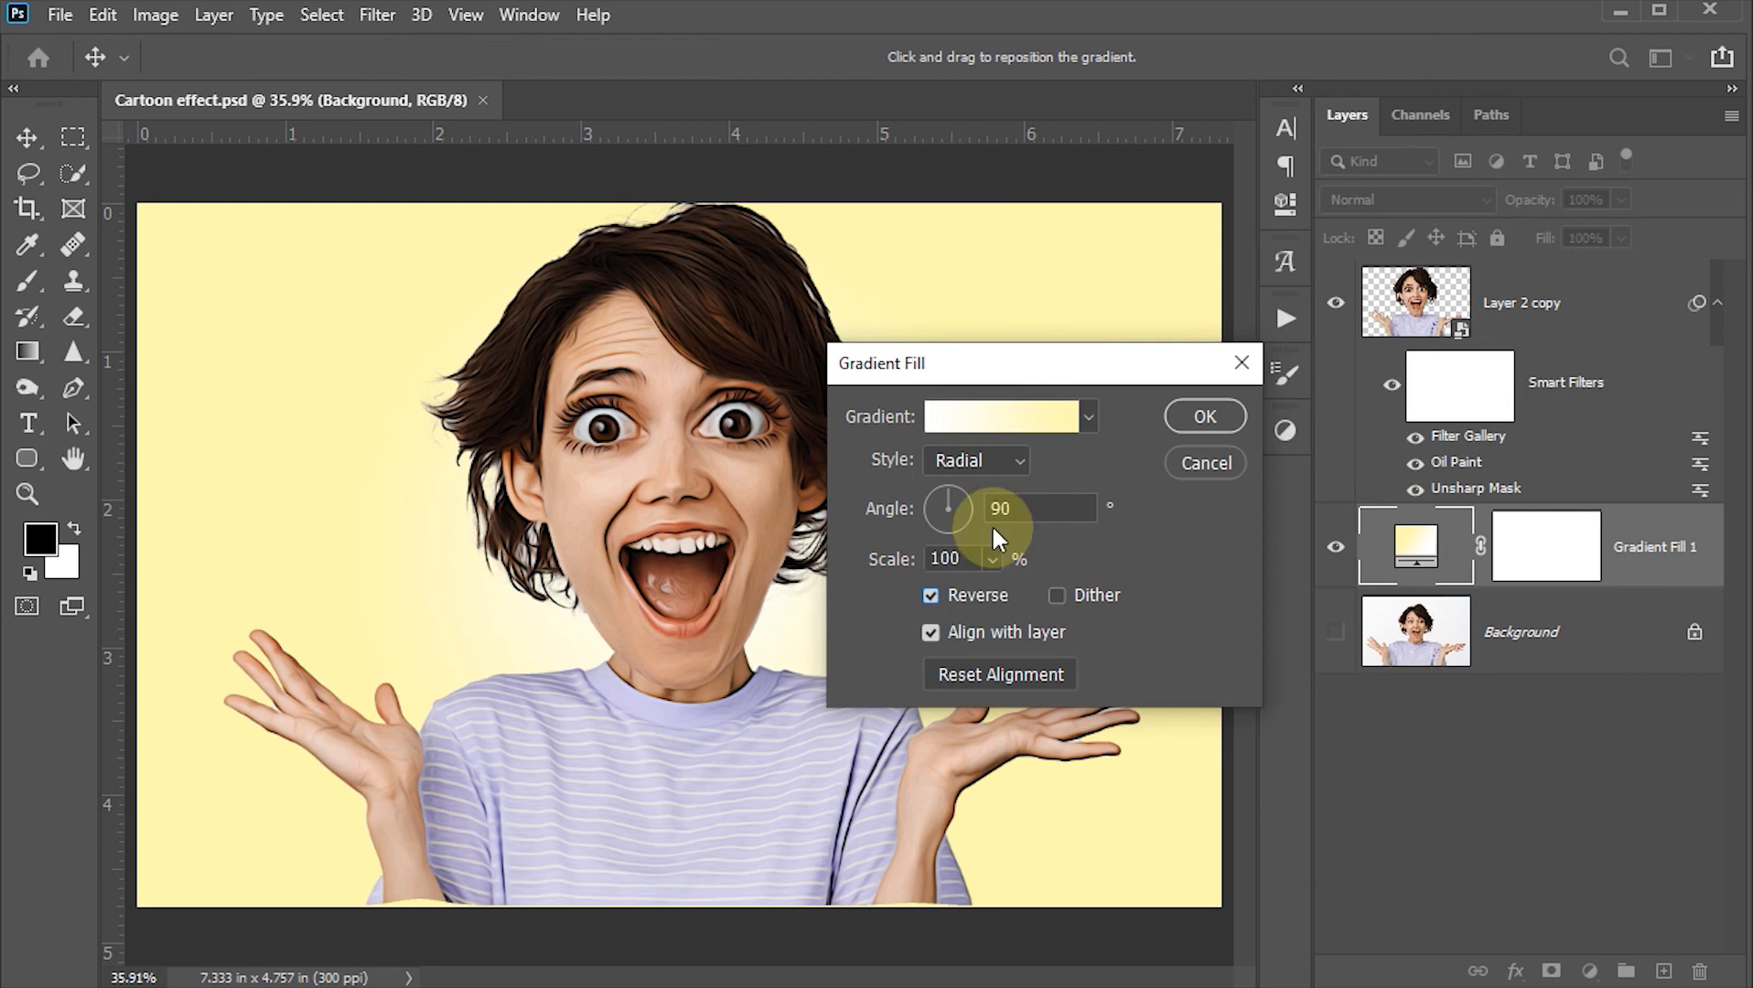
- Set the gradient fill's Scale to 150%, apply the fill, and save the document
{"action": "double_click", "coordinate": [942, 559]}
{"action": "type", "text": "135"}
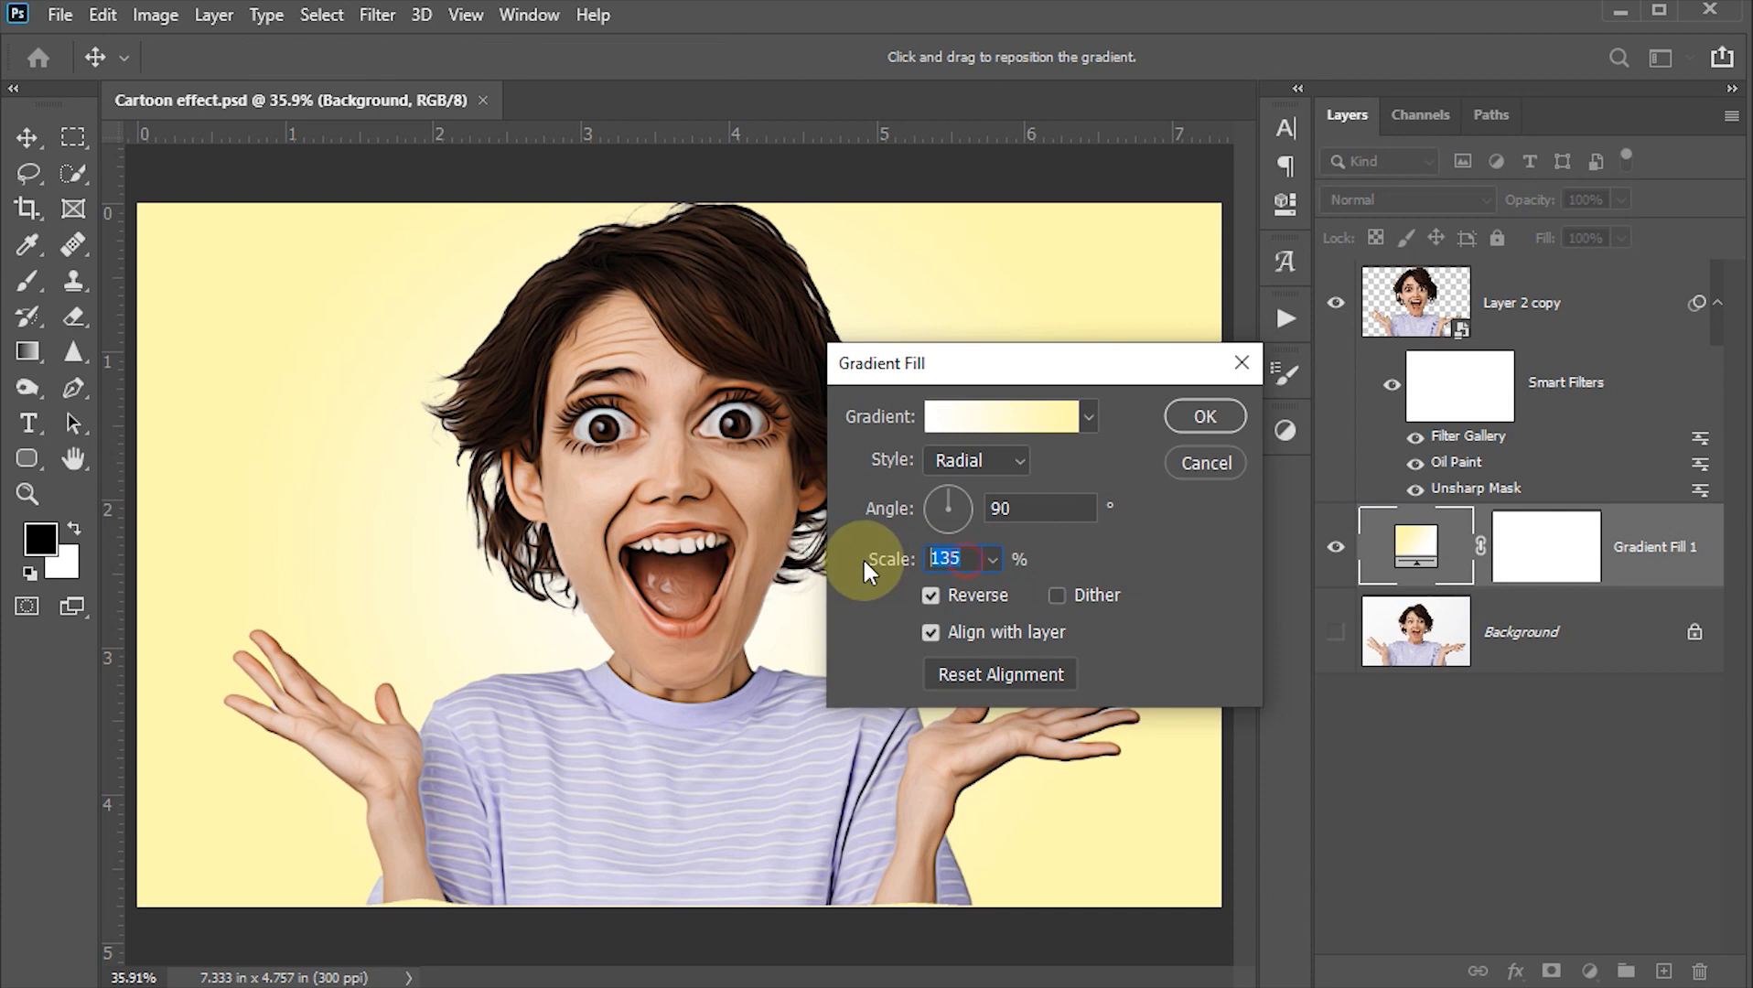
{"action": "key", "text": "shift+Up"}
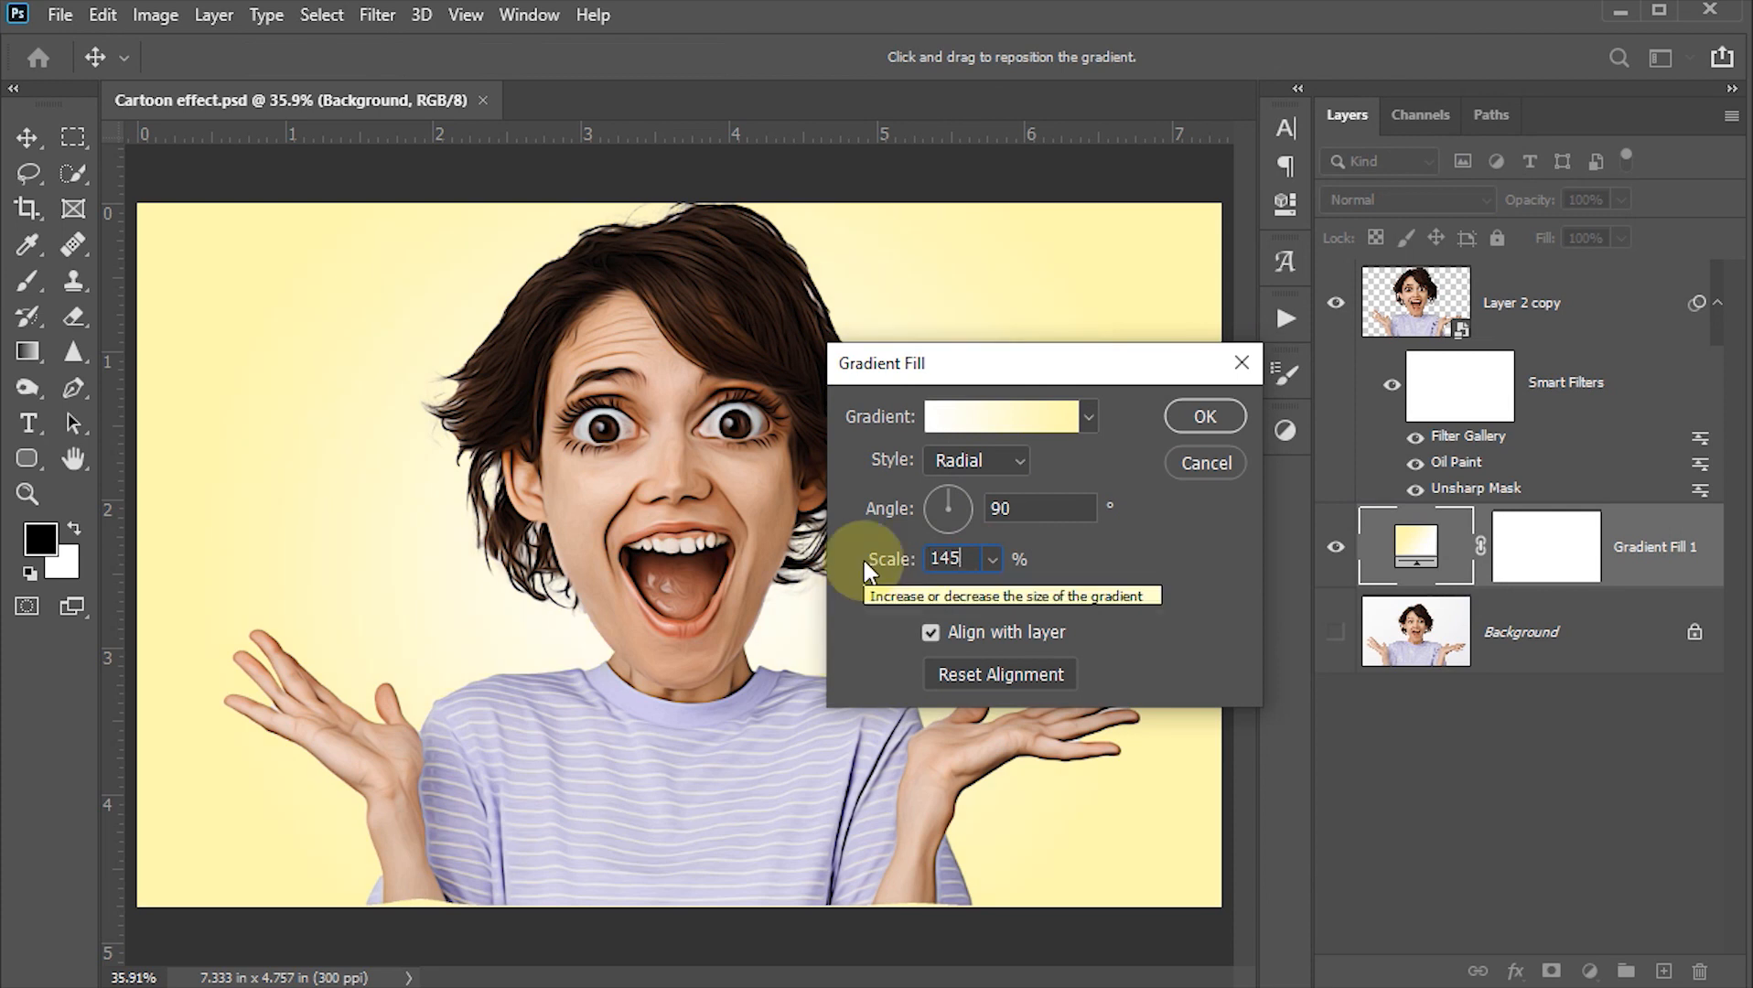
{"action": "key", "text": "BackSpace"}
{"action": "key", "text": "BackSpace"}
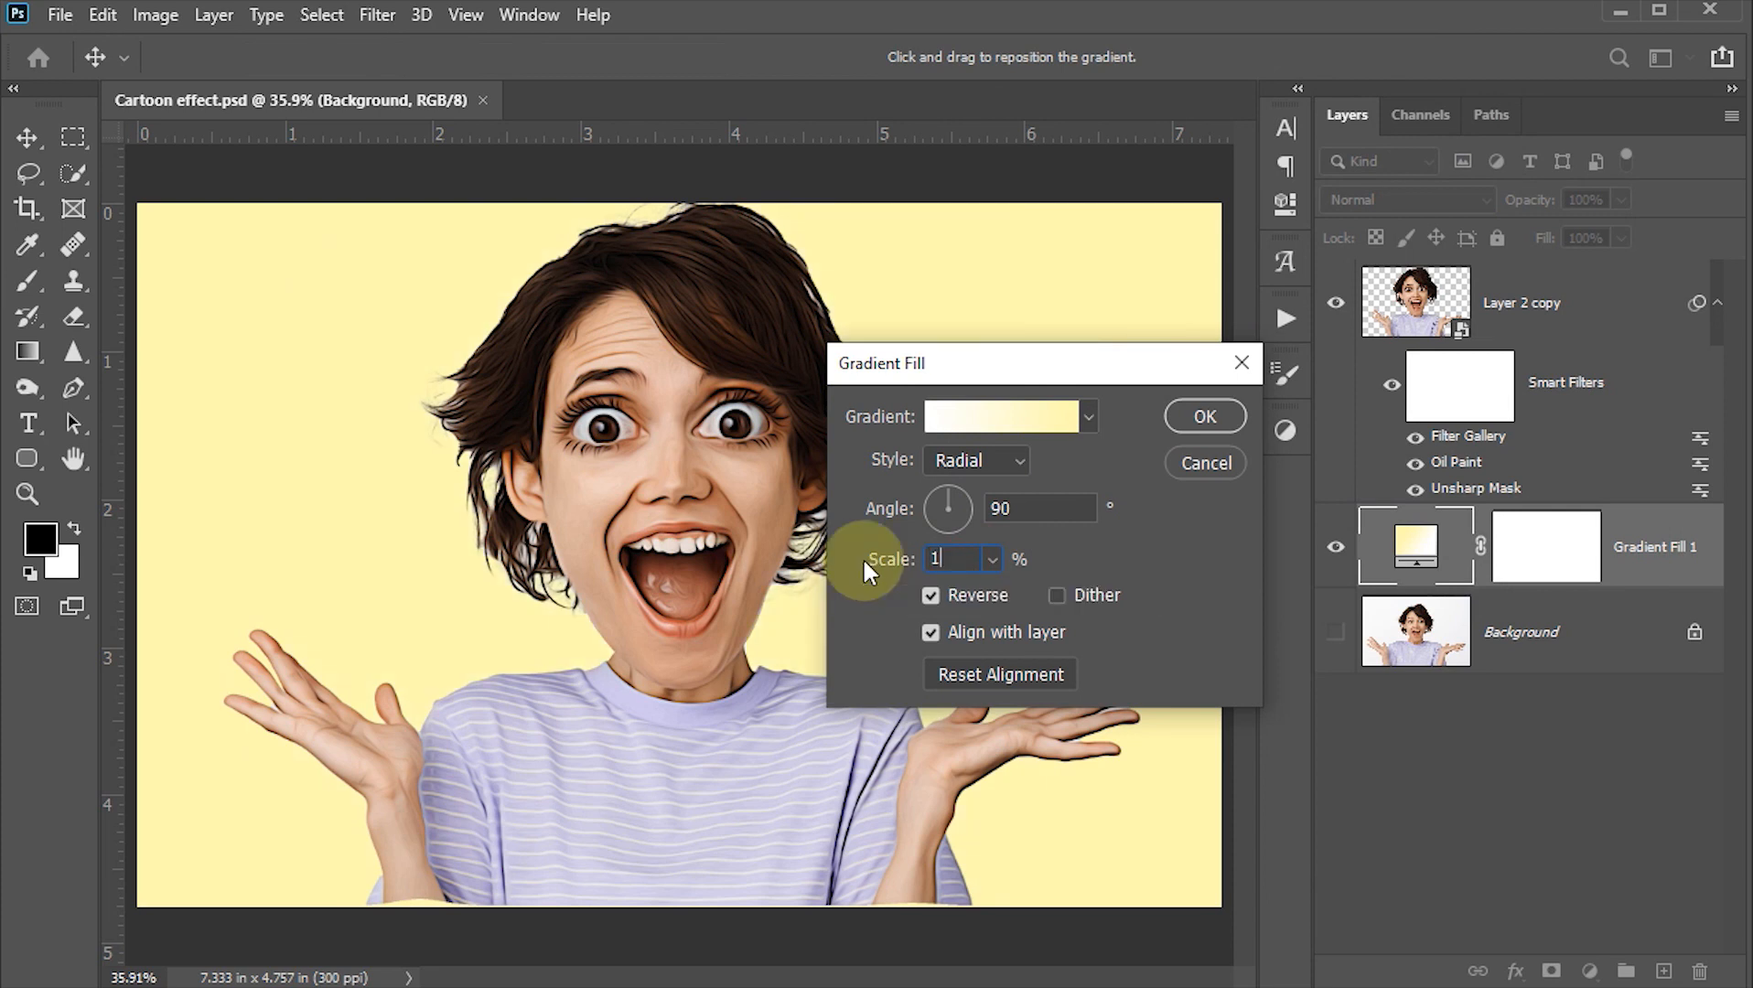
{"action": "type", "text": "50"}
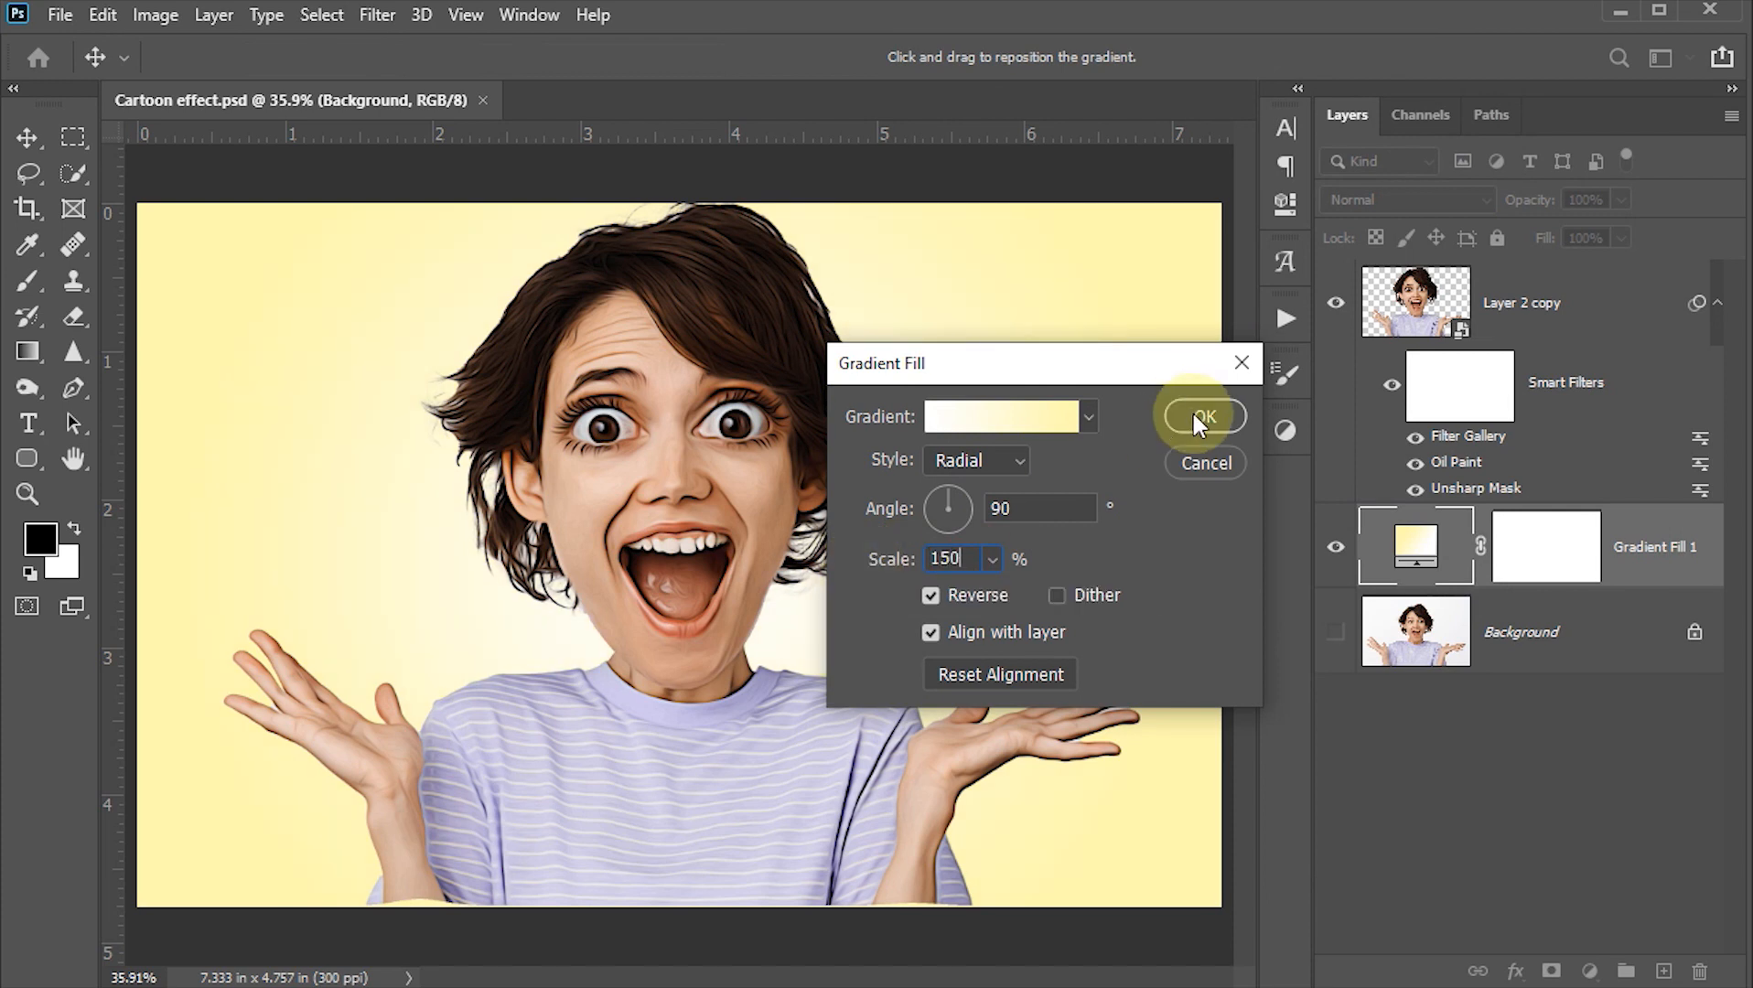
{"action": "left_click", "coordinate": [1194, 414]}
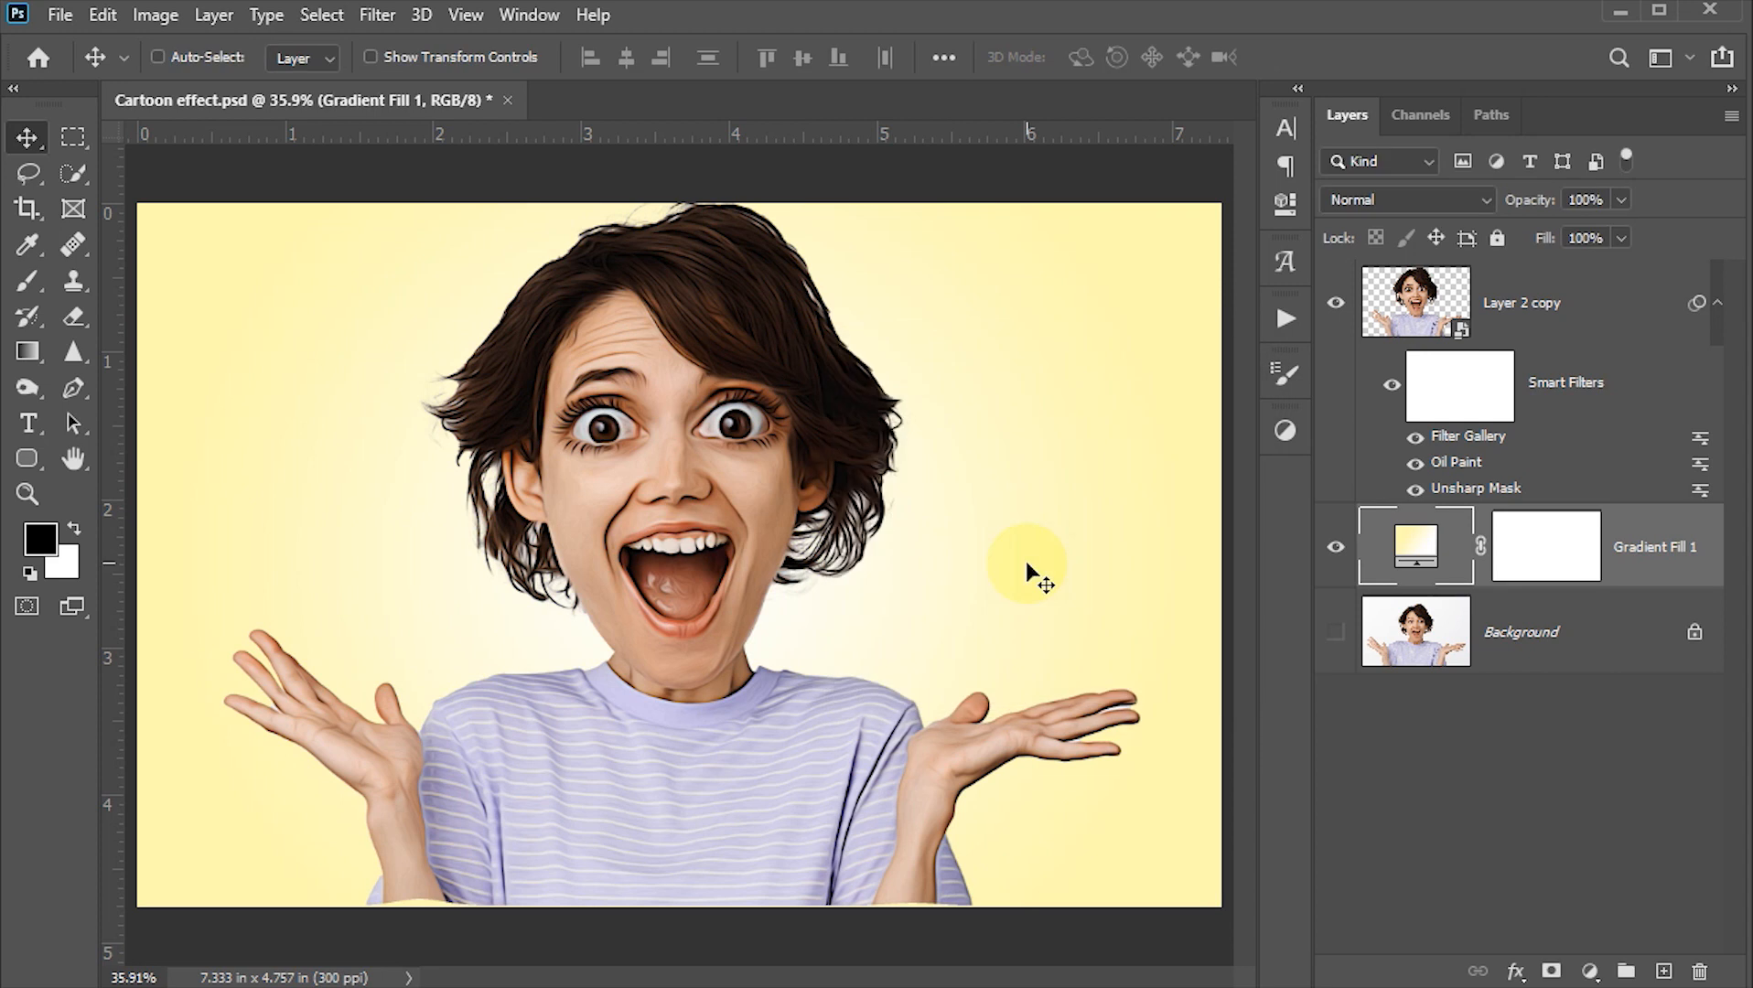
{"action": "key", "text": "ctrl+s"}
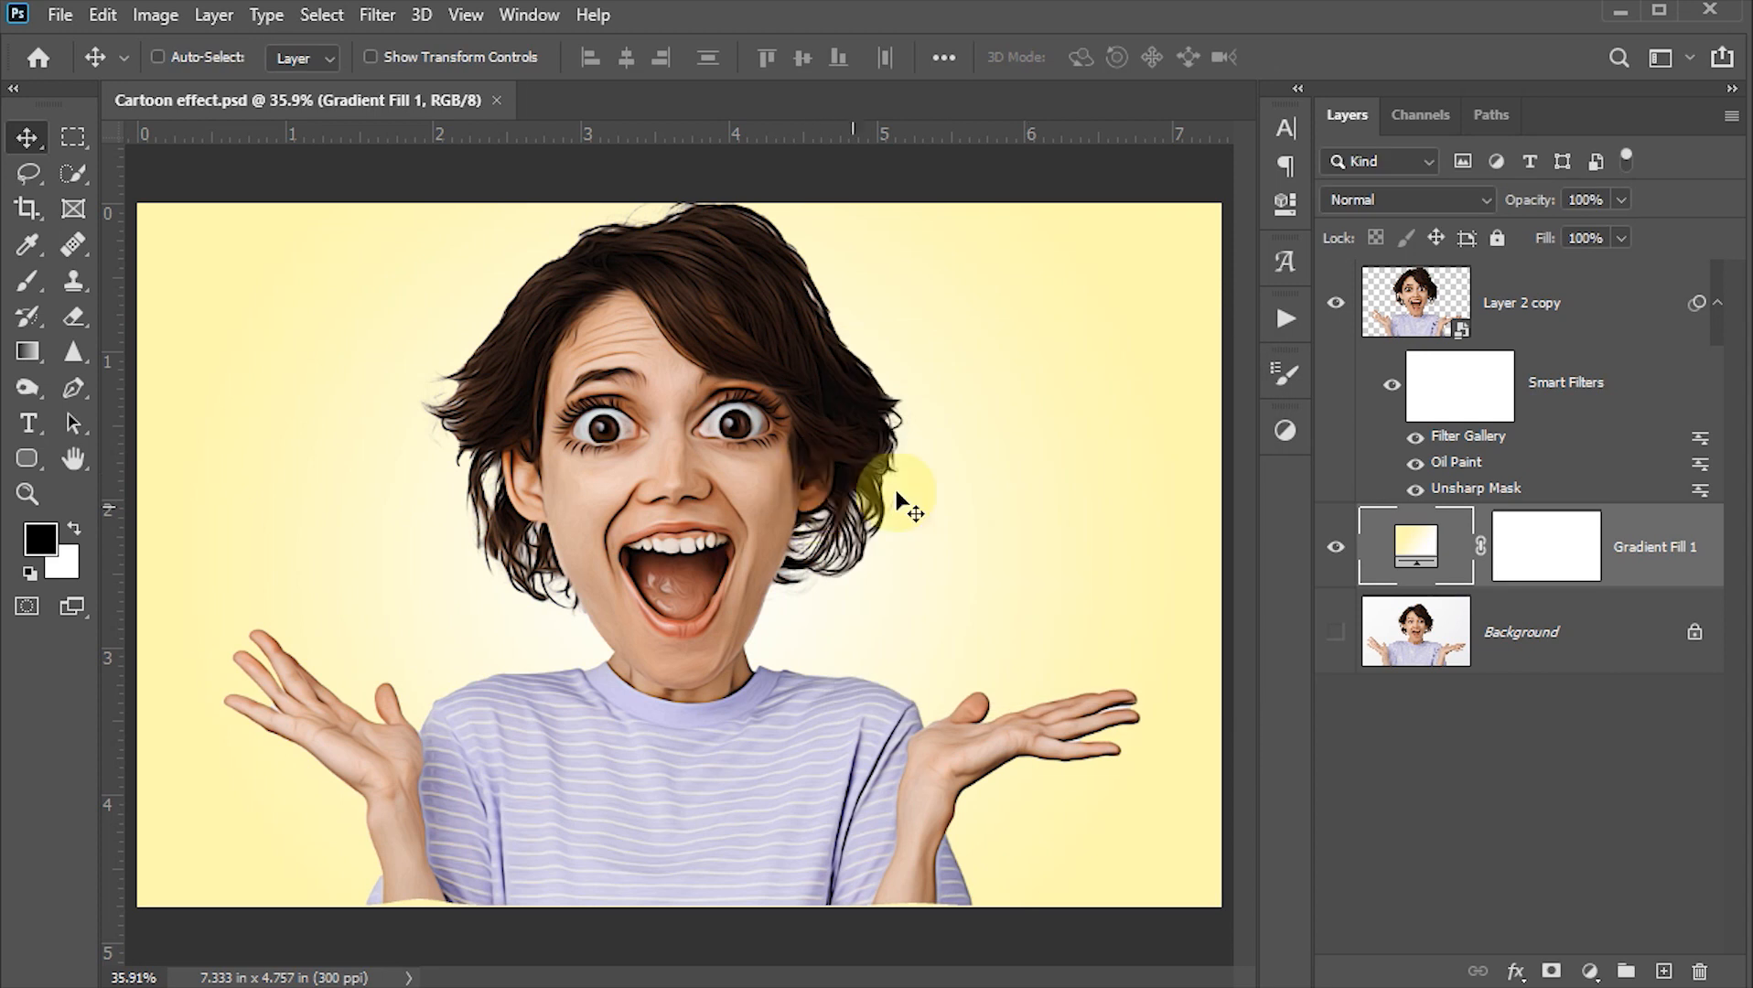
- Examine the cartoon portrait closer with the interface panels hidden, and return to the whole image with the panels shown
{"action": "key", "text": "Tab"}
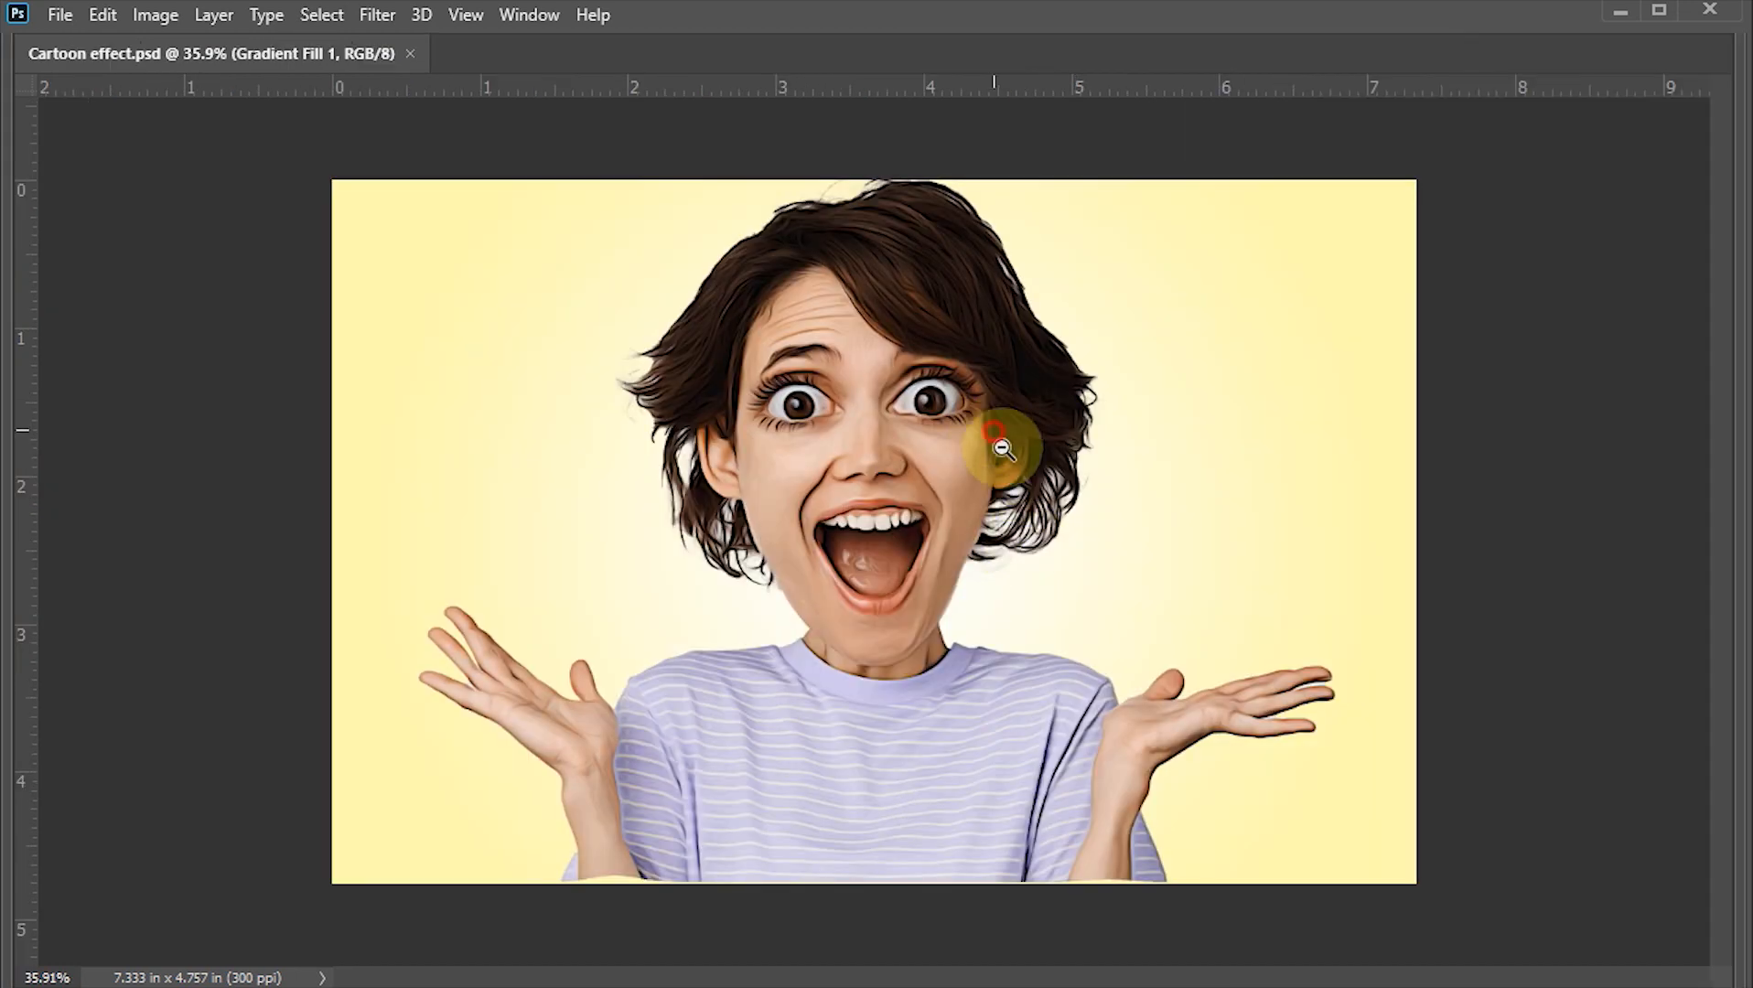
{"action": "mouse_move", "coordinate": [998, 439]}
{"action": "left_mouse_down"}
{"action": "mouse_move", "coordinate": [1095, 618]}
{"action": "mouse_move", "coordinate": [1017, 465]}
{"action": "left_mouse_up"}
{"action": "key", "text": "Tab"}
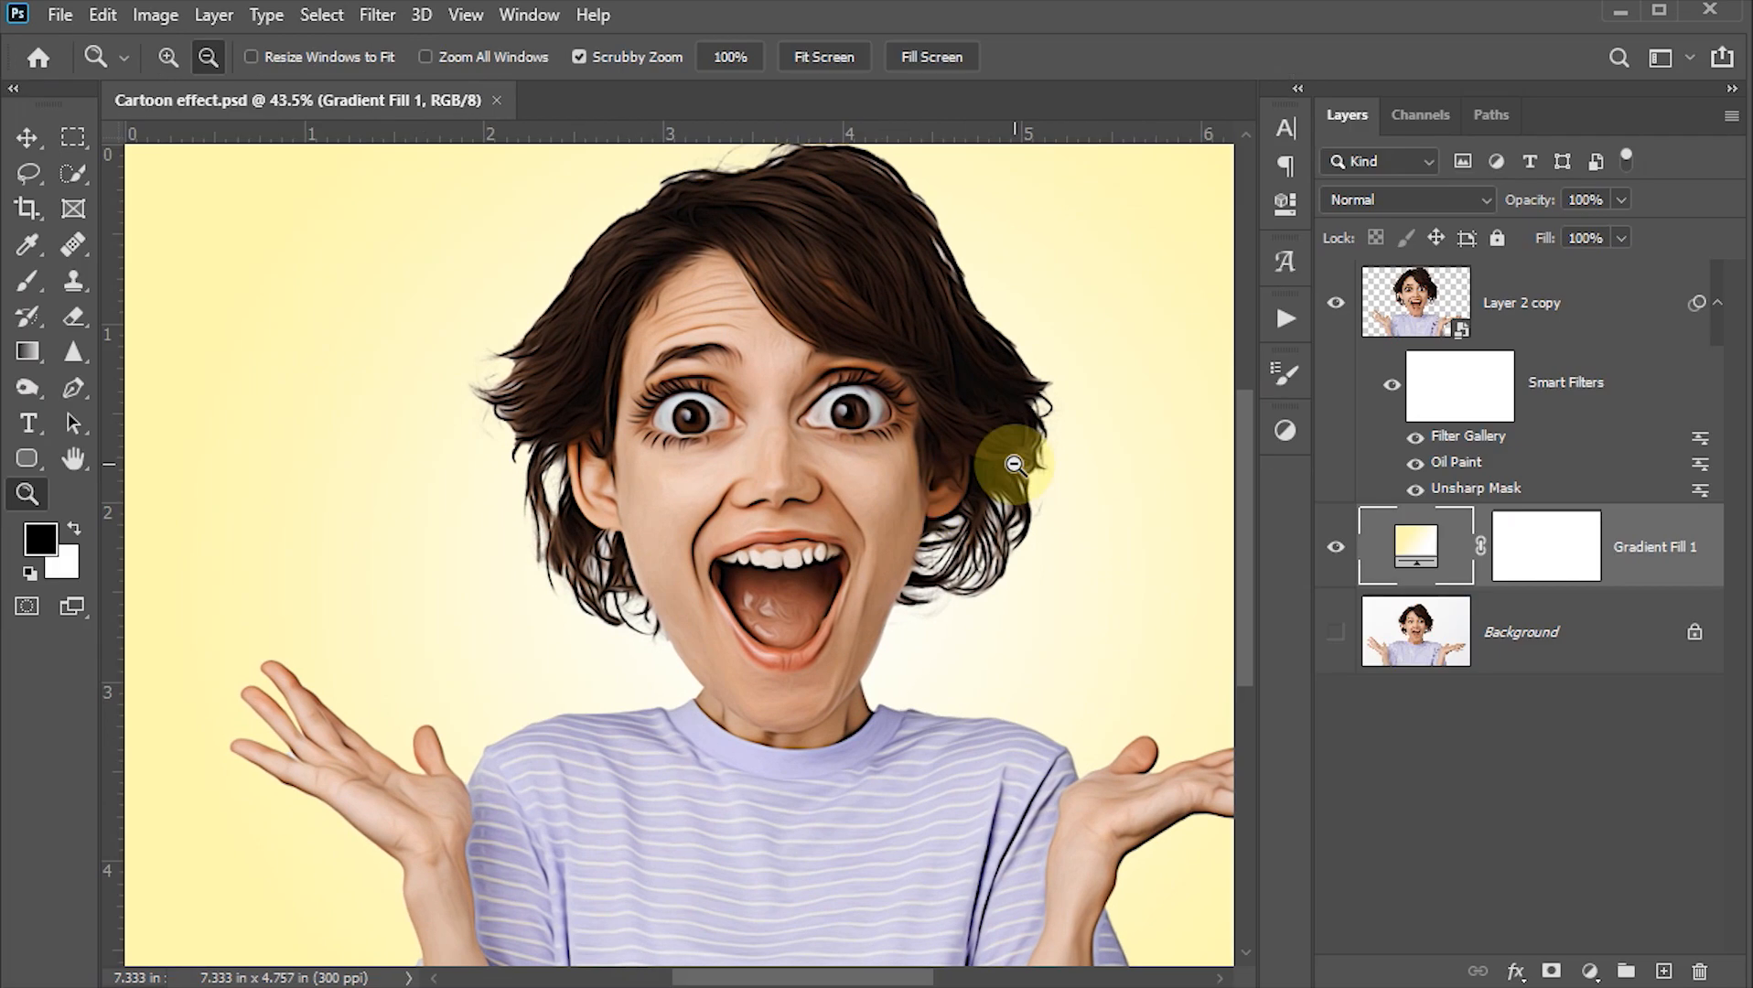
{"action": "left_click", "coordinate": [1015, 464], "text": "alt"}
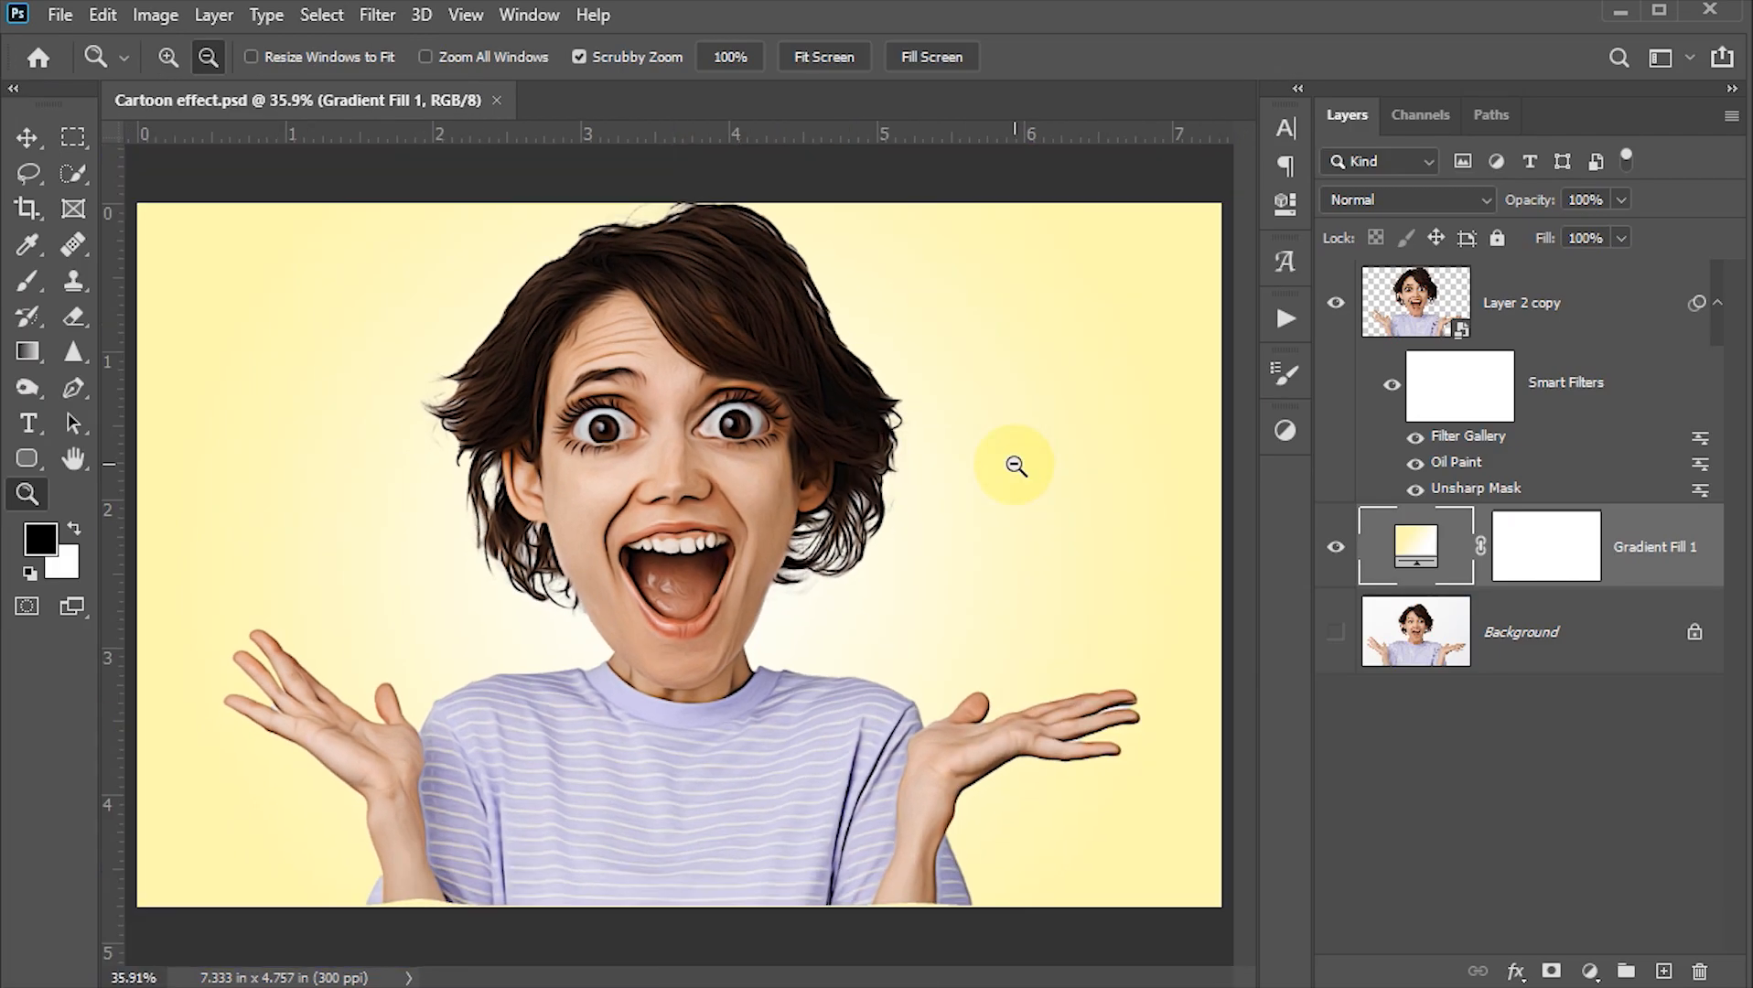